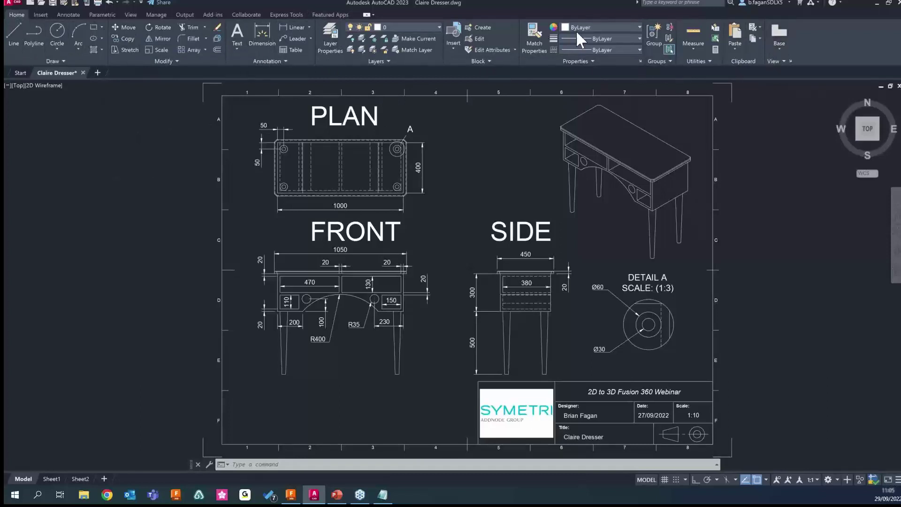
{"action": "left_click", "coordinate": [40, 15]}
{"action": "left_click", "coordinate": [68, 14]}
{"action": "left_click", "coordinate": [101, 15]}
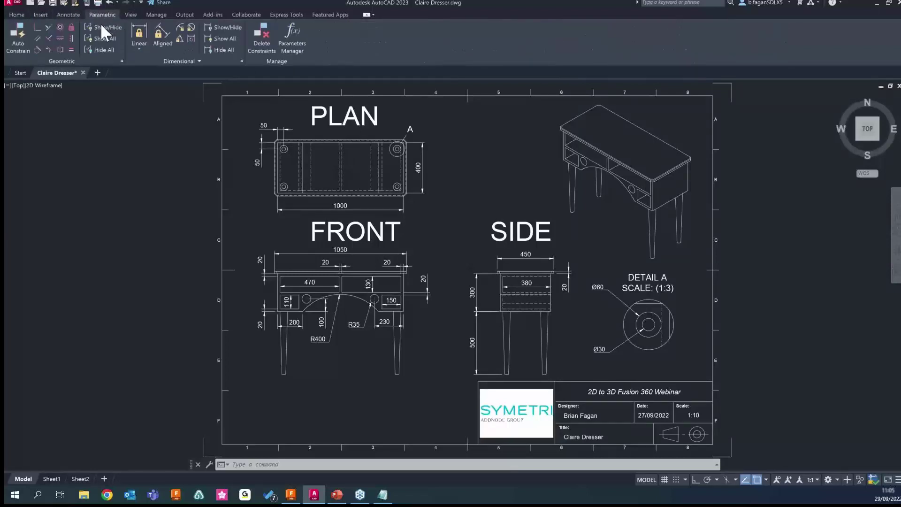
{"action": "left_click", "coordinate": [17, 15]}
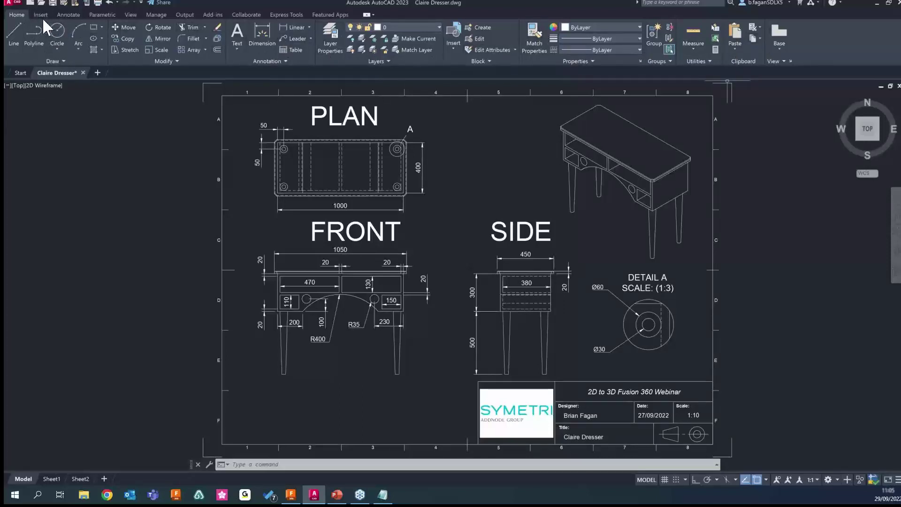
{"action": "left_click", "coordinate": [62, 15]}
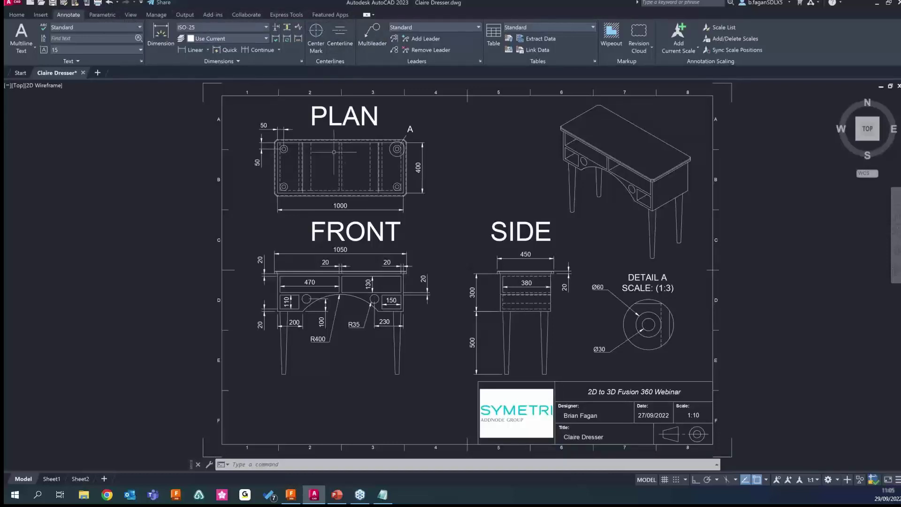
{"action": "left_click", "coordinate": [17, 15]}
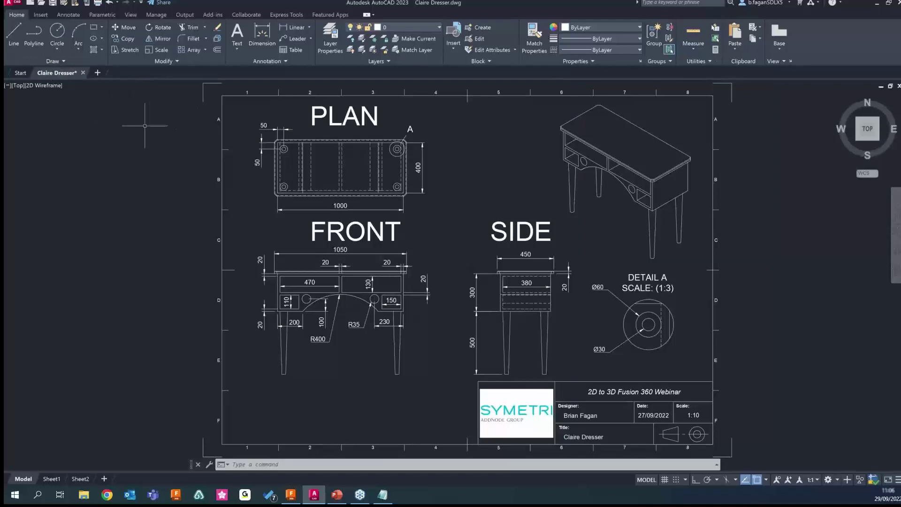
{"action": "mouse_move", "coordinate": [283, 149]}
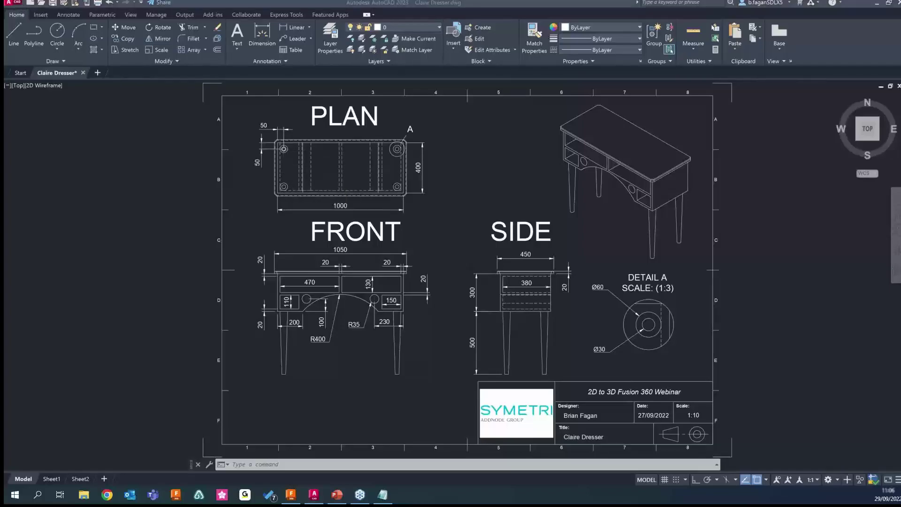
Switch to Fusion 360 and look over the Surface, Mesh, Sheet Metal, Plastic and Utilities toolsets, including the Modify and Construct commands
{"action": "key", "text": "alt+Tab"}
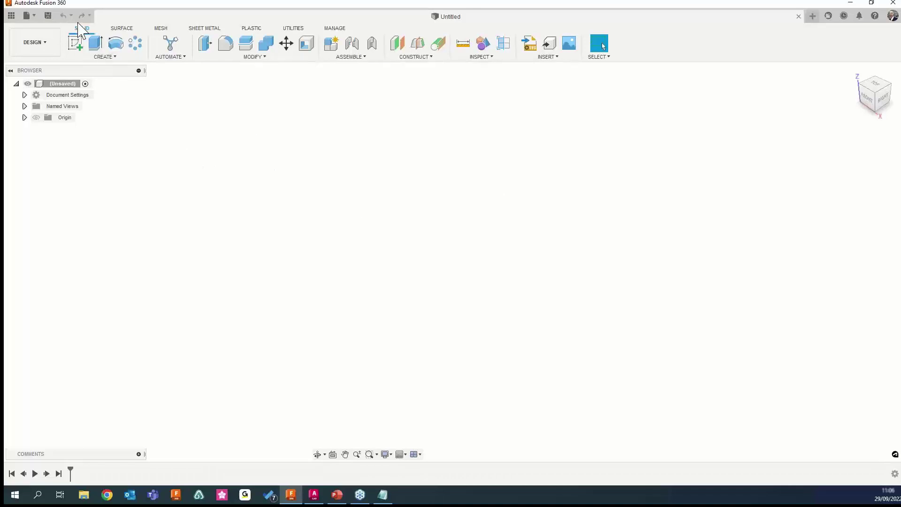
{"action": "left_click", "coordinate": [122, 28]}
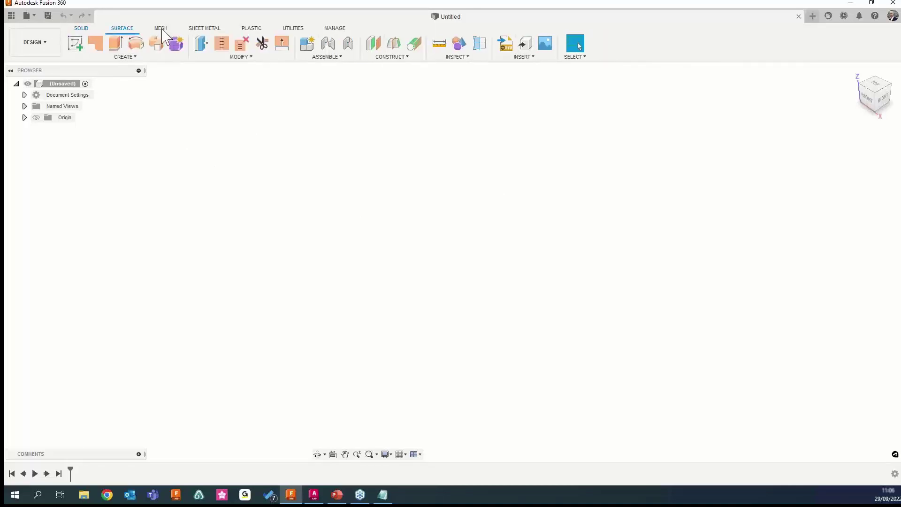
{"action": "left_click", "coordinate": [162, 29]}
{"action": "left_click", "coordinate": [207, 28]}
{"action": "left_click", "coordinate": [254, 28]}
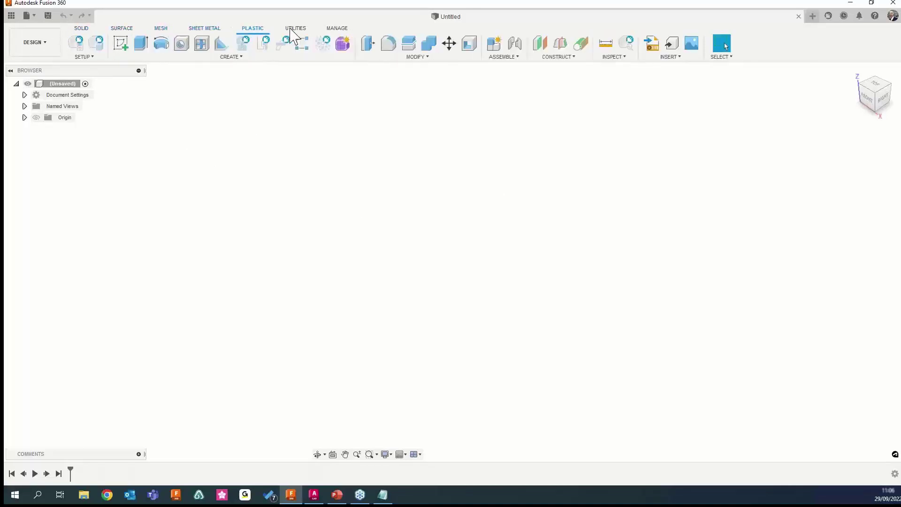
{"action": "left_click", "coordinate": [296, 28]}
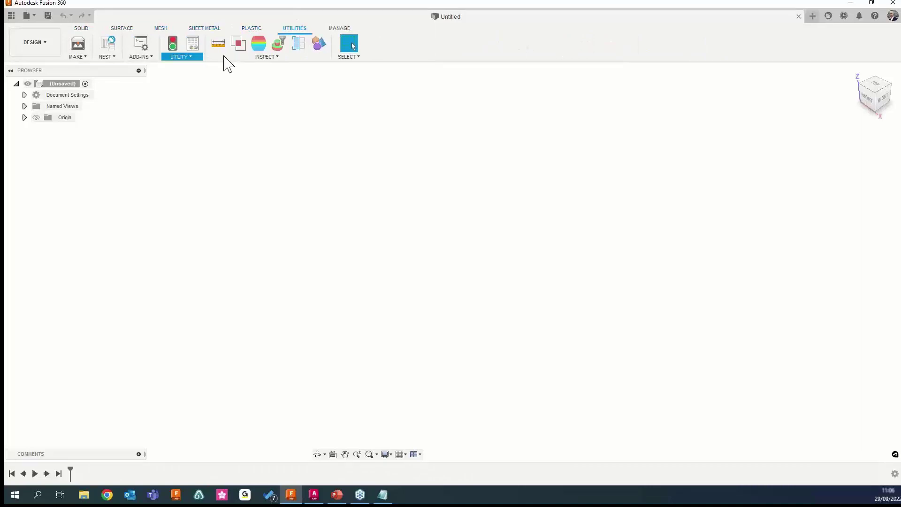
{"action": "left_click", "coordinate": [122, 28]}
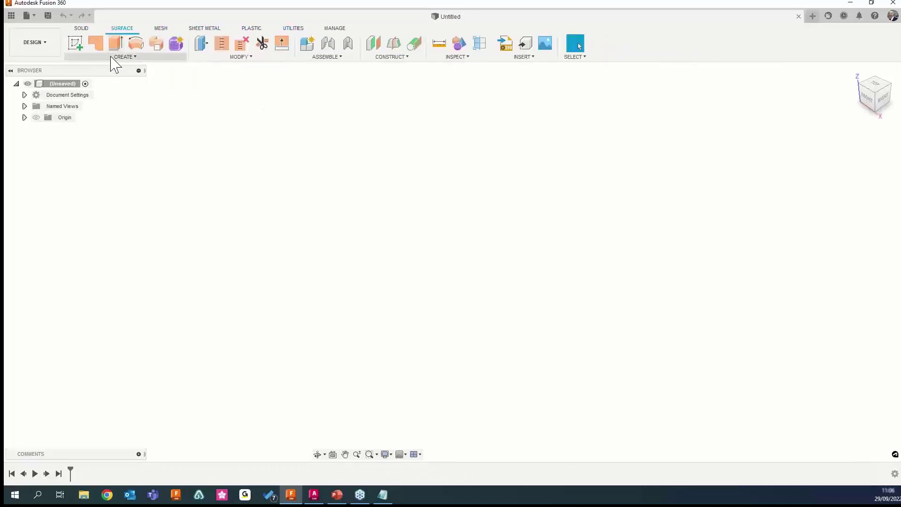
{"action": "left_click", "coordinate": [115, 57]}
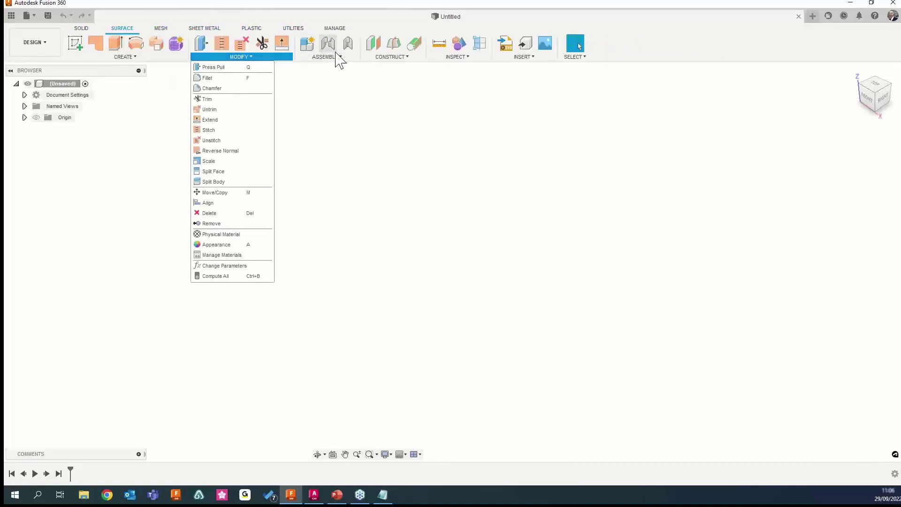
{"action": "mouse_move", "coordinate": [344, 61]}
{"action": "mouse_move", "coordinate": [387, 60]}
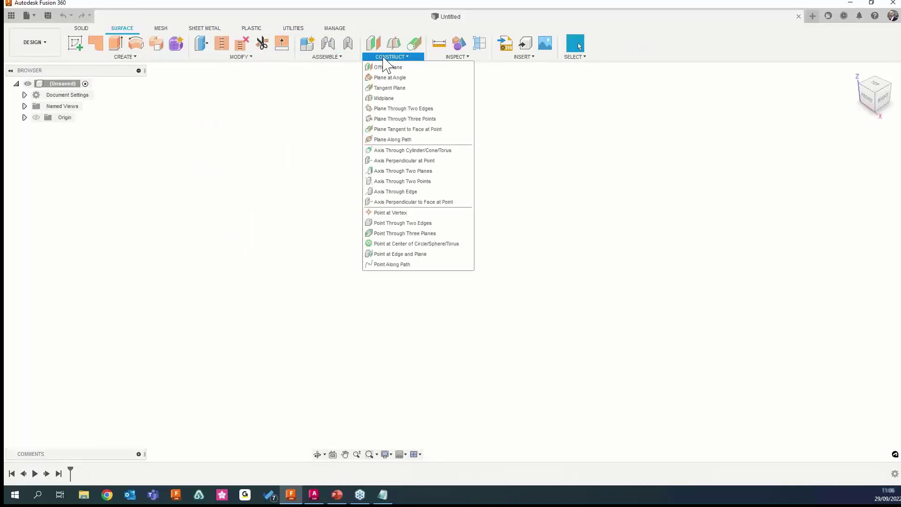
{"action": "left_click", "coordinate": [82, 29]}
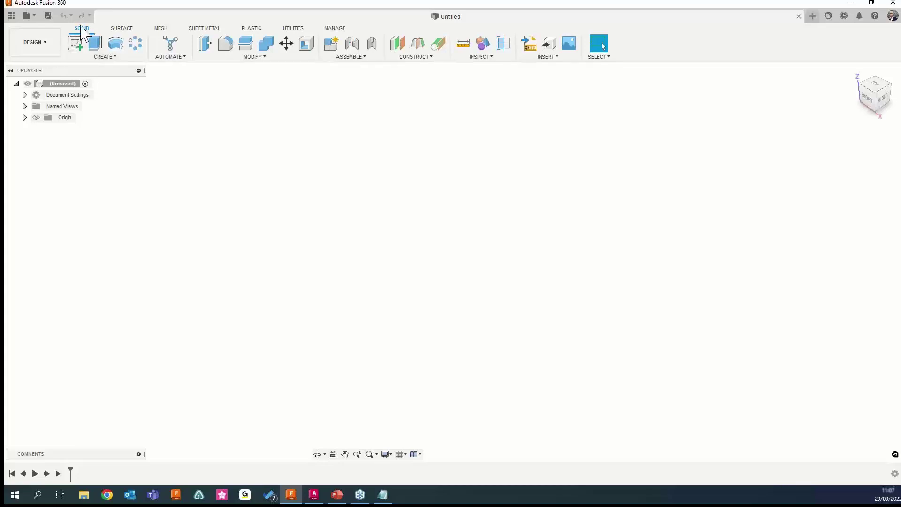
Review the modelling toolsets once more from Surface and Mesh through to Manage, ending on the Solid tools
{"action": "left_click", "coordinate": [129, 28]}
{"action": "left_click", "coordinate": [160, 28]}
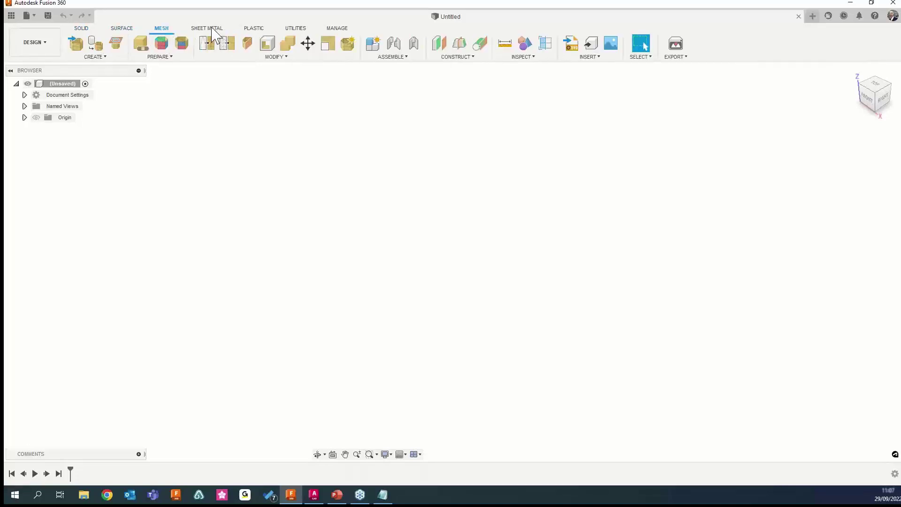
{"action": "left_click", "coordinate": [211, 29]}
{"action": "left_click", "coordinate": [252, 28]}
{"action": "left_click", "coordinate": [296, 28]}
{"action": "left_click", "coordinate": [336, 29]}
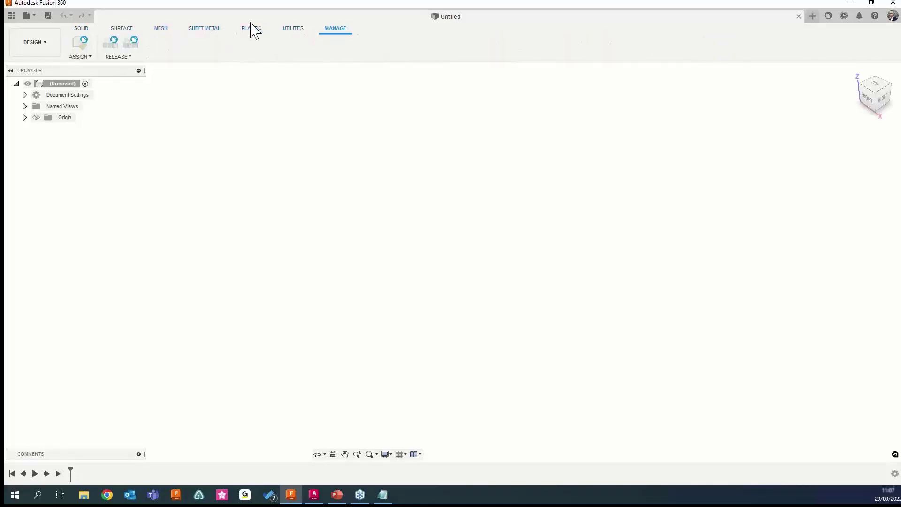
{"action": "left_click", "coordinate": [123, 29]}
{"action": "left_click", "coordinate": [81, 28]}
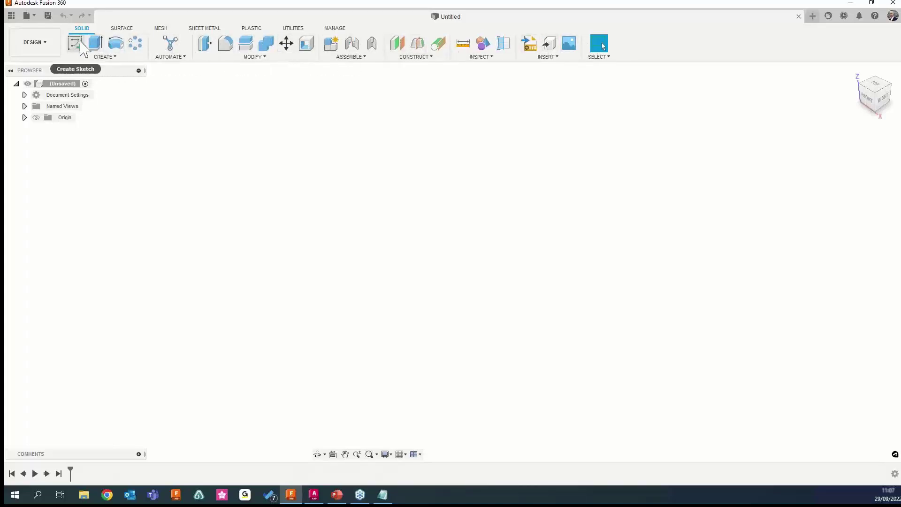
Remove the Circular Pattern command from the Solid toolbar
{"action": "left_click", "coordinate": [101, 58]}
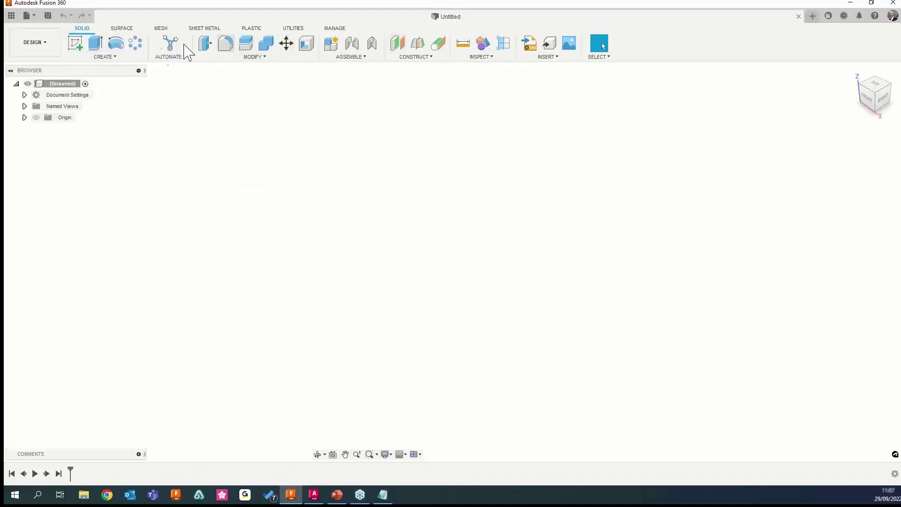
{"action": "left_click", "coordinate": [139, 45]}
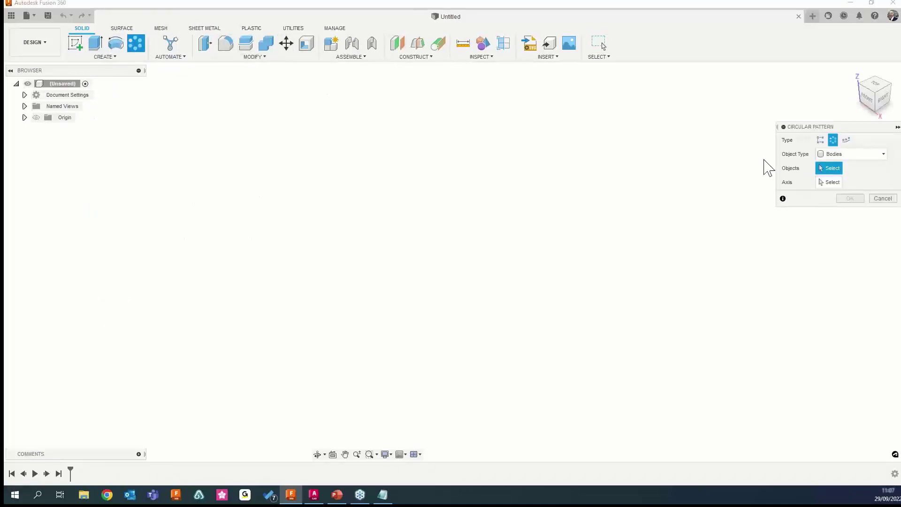
{"action": "left_click", "coordinate": [875, 200]}
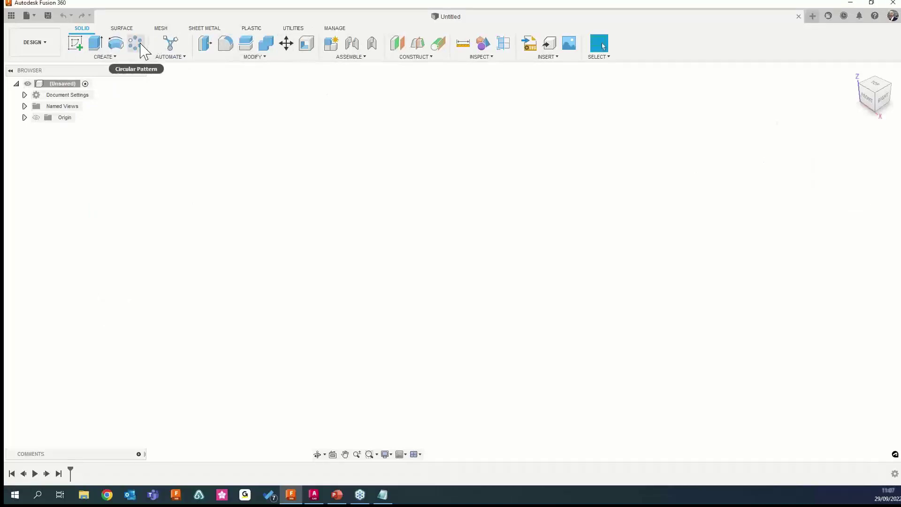
{"action": "mouse_move", "coordinate": [125, 43]}
{"action": "left_mouse_down"}
{"action": "mouse_move", "coordinate": [88, 45]}
{"action": "mouse_move", "coordinate": [132, 47]}
{"action": "mouse_move", "coordinate": [137, 56]}
{"action": "mouse_move", "coordinate": [126, 61]}
{"action": "mouse_move", "coordinate": [133, 161]}
{"action": "left_mouse_up"}
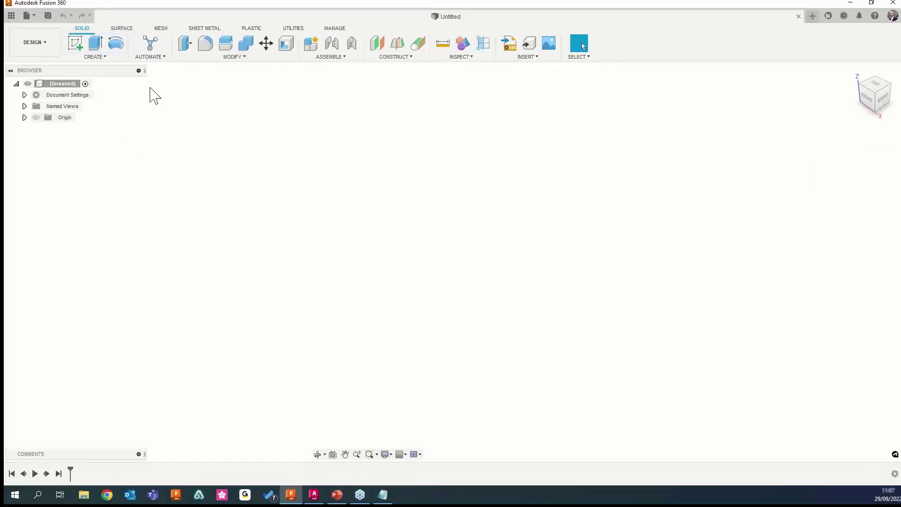
Pin the Circular Pattern command back onto the Solid toolbar from the Create pattern commands
{"action": "left_click", "coordinate": [99, 57]}
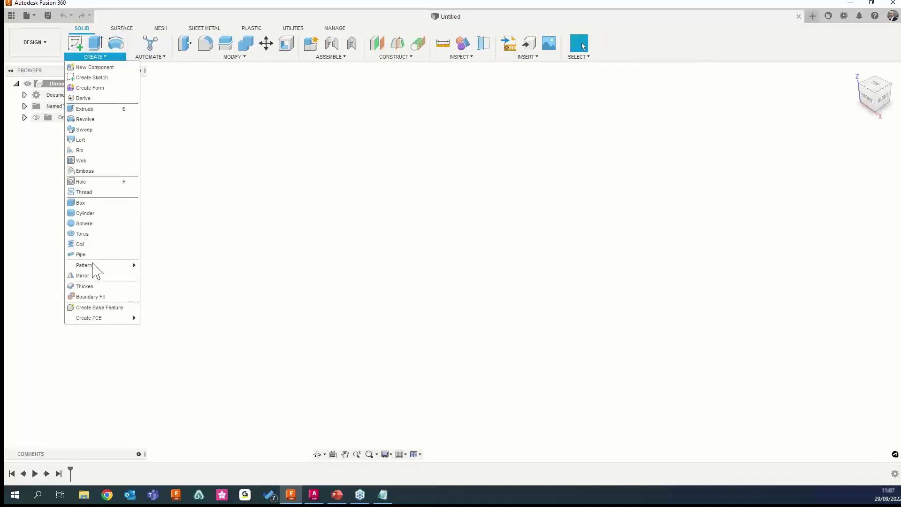
{"action": "mouse_move", "coordinate": [94, 265]}
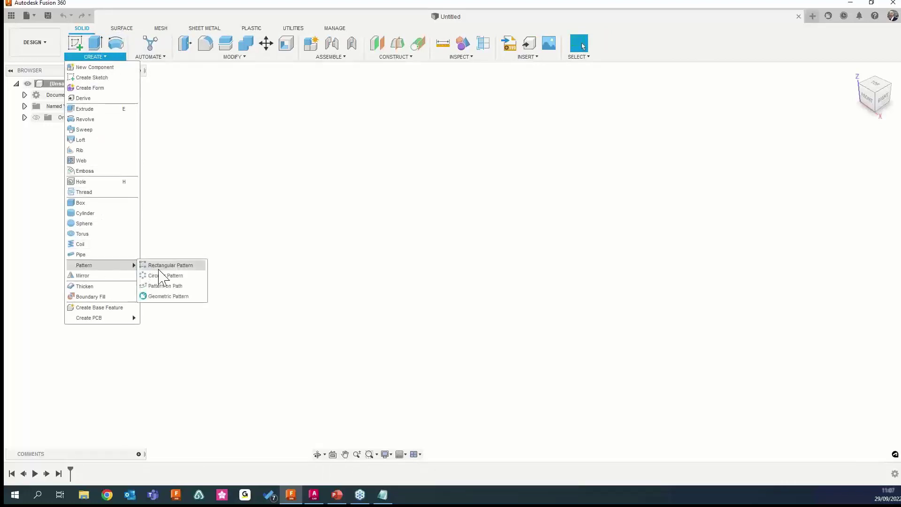
{"action": "left_click", "coordinate": [200, 276]}
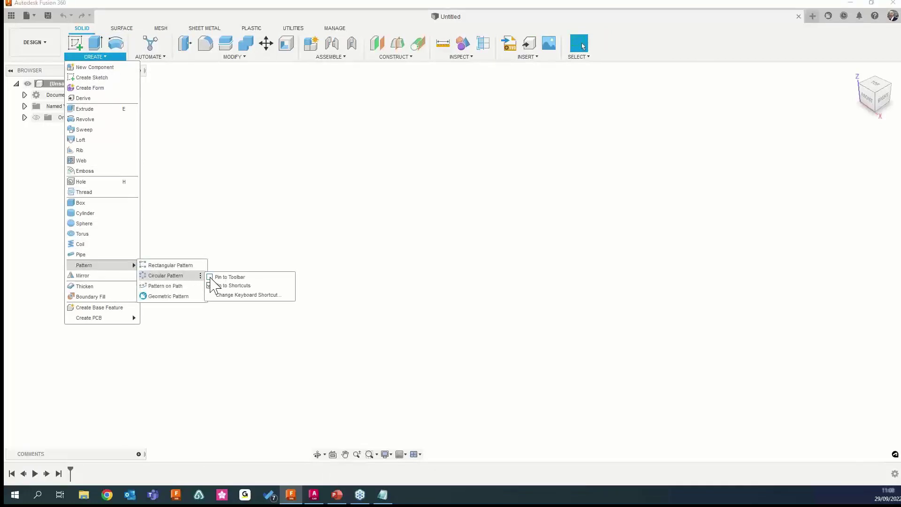
{"action": "left_click", "coordinate": [210, 277]}
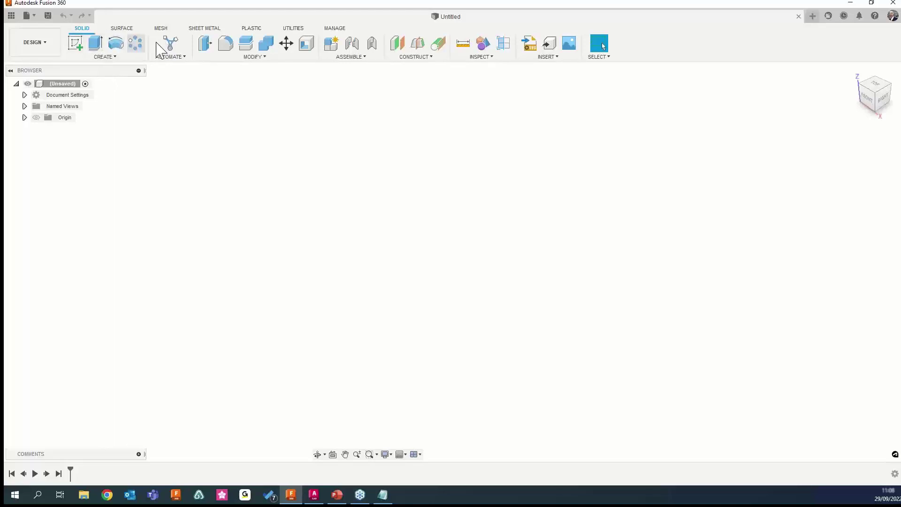
{"action": "left_click", "coordinate": [111, 56]}
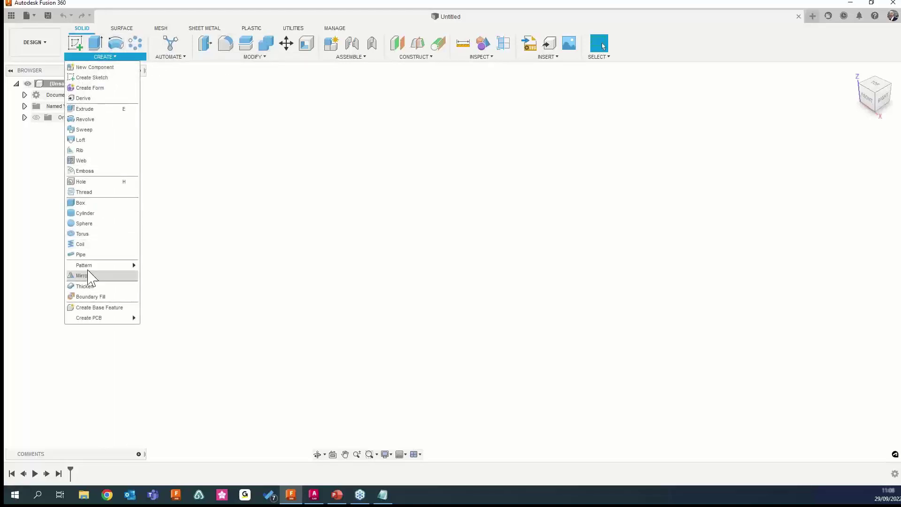
{"action": "left_click", "coordinate": [261, 146]}
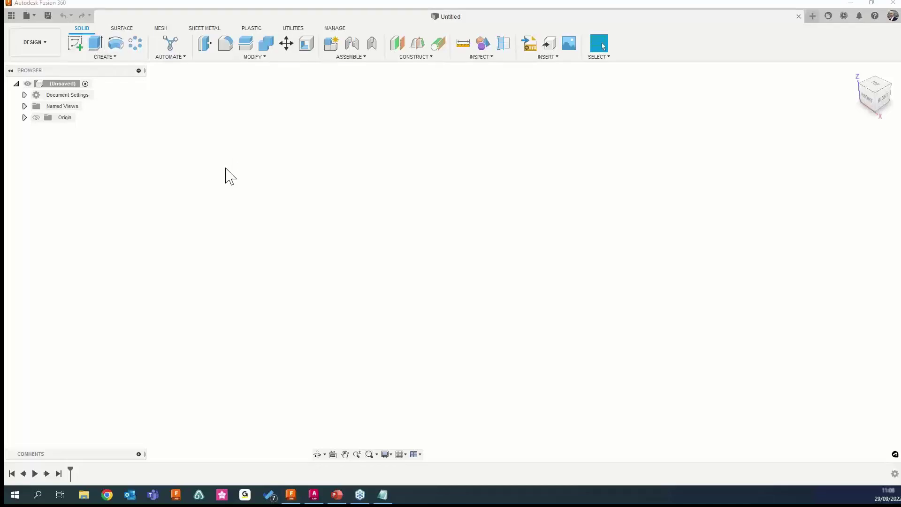
{"action": "key", "text": "alt+Tab"}
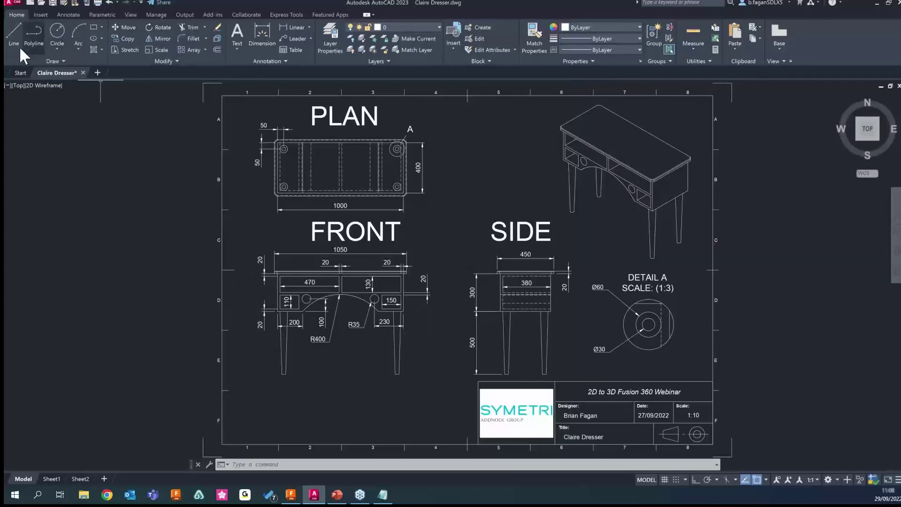
{"action": "left_click", "coordinate": [57, 47]}
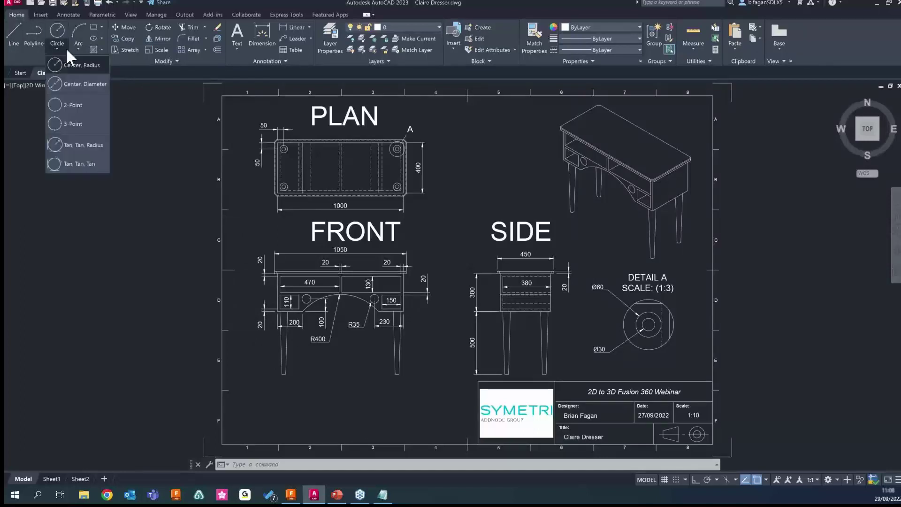
{"action": "left_click", "coordinate": [97, 26]}
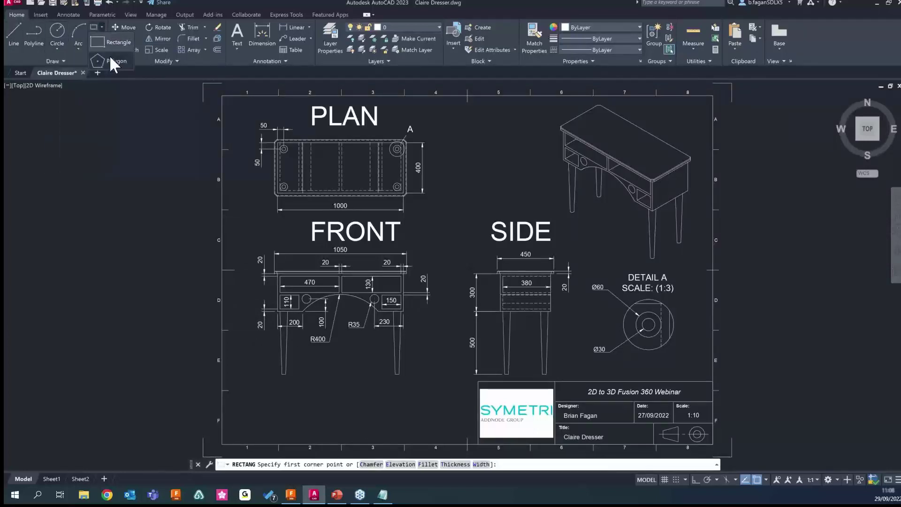
{"action": "key", "text": "Escape"}
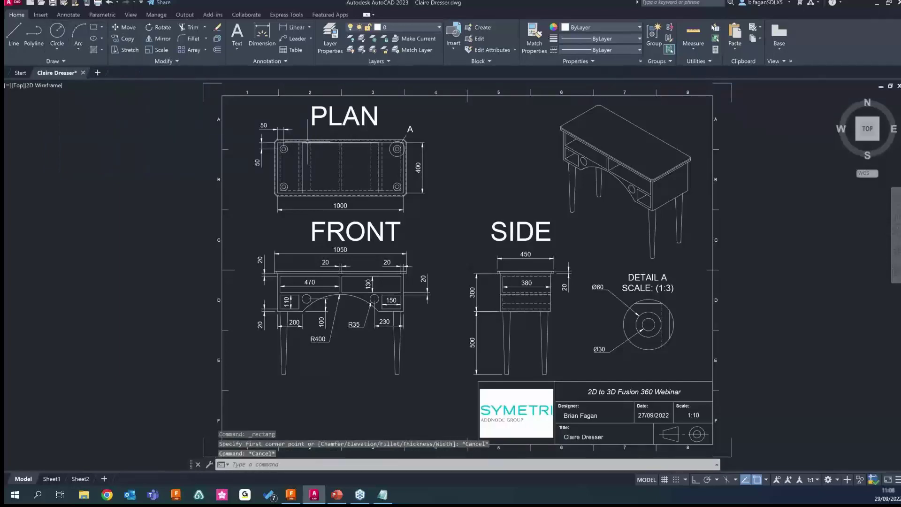
Restore the Fusion 360 and AutoCAD windows to a smaller size so the empty design and the Claire Dresser drawing sit side by side
{"action": "key", "text": "alt+Tab"}
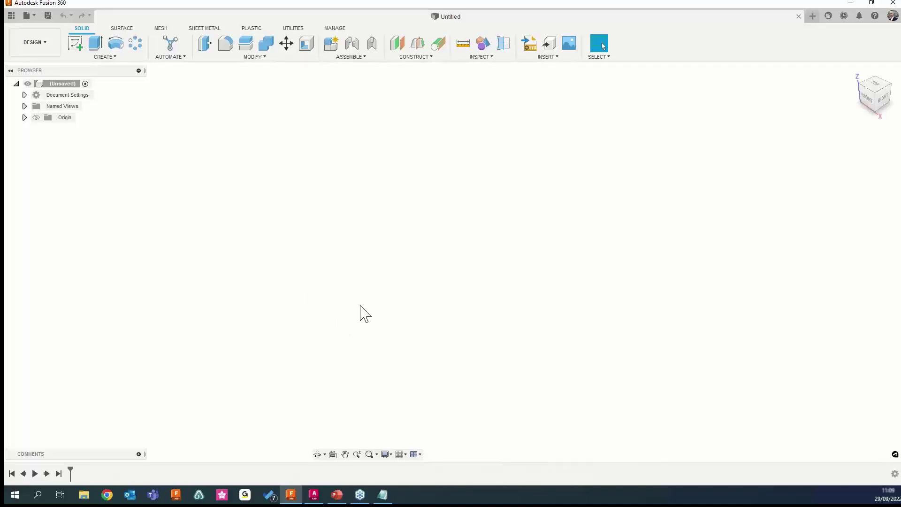
{"action": "left_click", "coordinate": [872, 4]}
{"action": "left_click", "coordinate": [888, 6]}
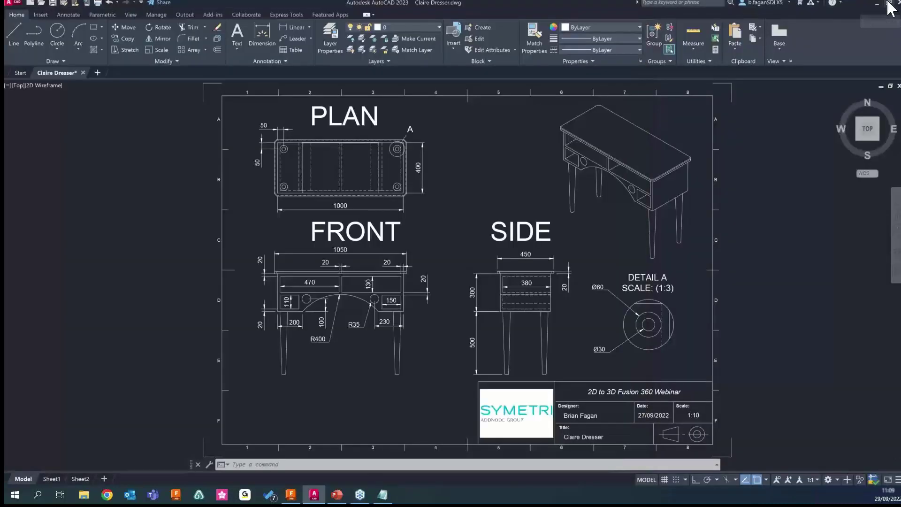
{"action": "left_click", "coordinate": [888, 6]}
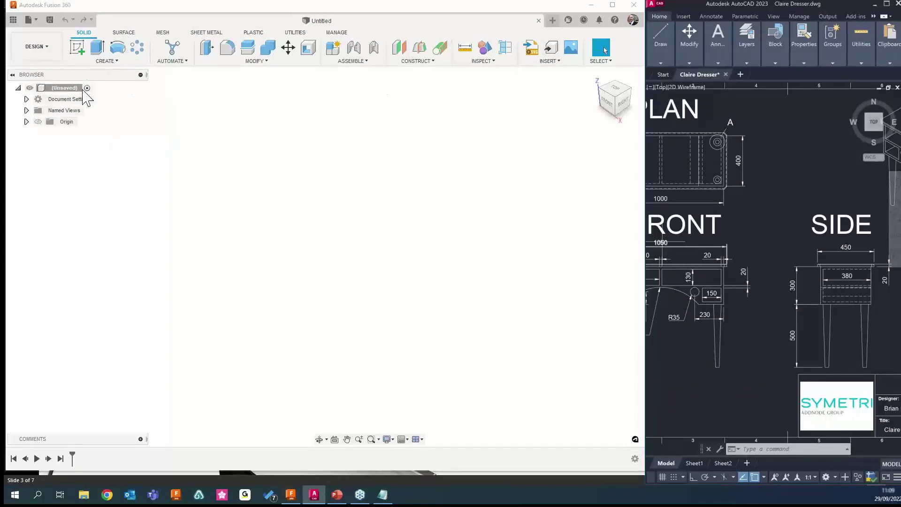
{"action": "scroll", "coordinate": [739, 201], "scroll_direction": "up", "scroll_amount": 2}
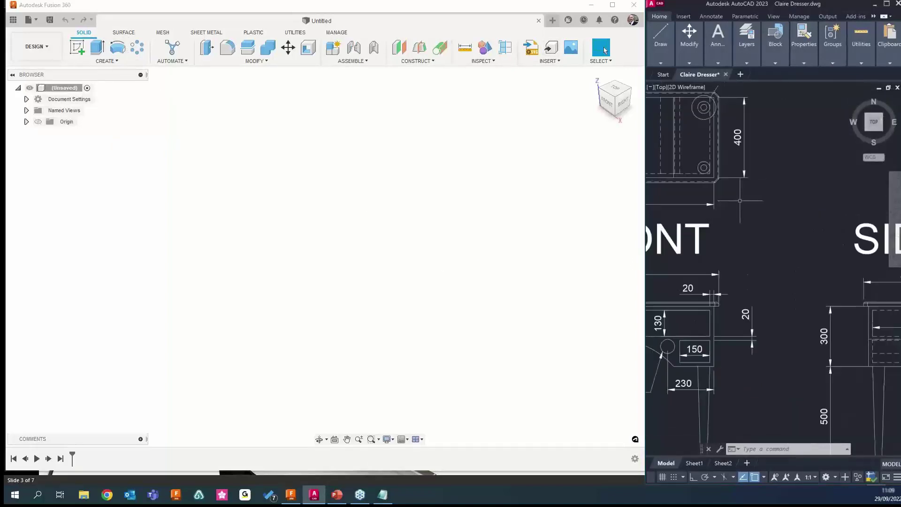
{"action": "scroll", "coordinate": [740, 201], "scroll_direction": "down", "scroll_amount": 5}
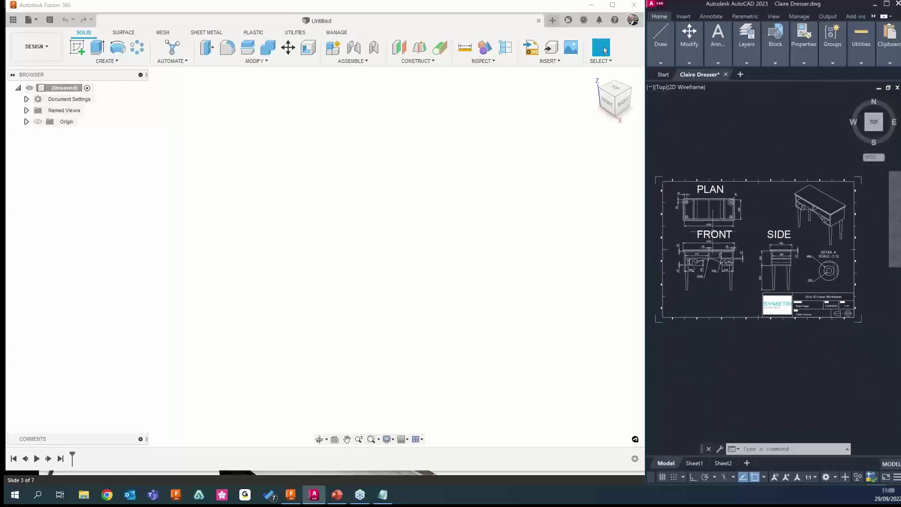
Check the available unit types in the document settings and leave the design in millimetres
{"action": "middle_click_drag", "start_coordinate": [727, 238], "coordinate": [734, 250]}
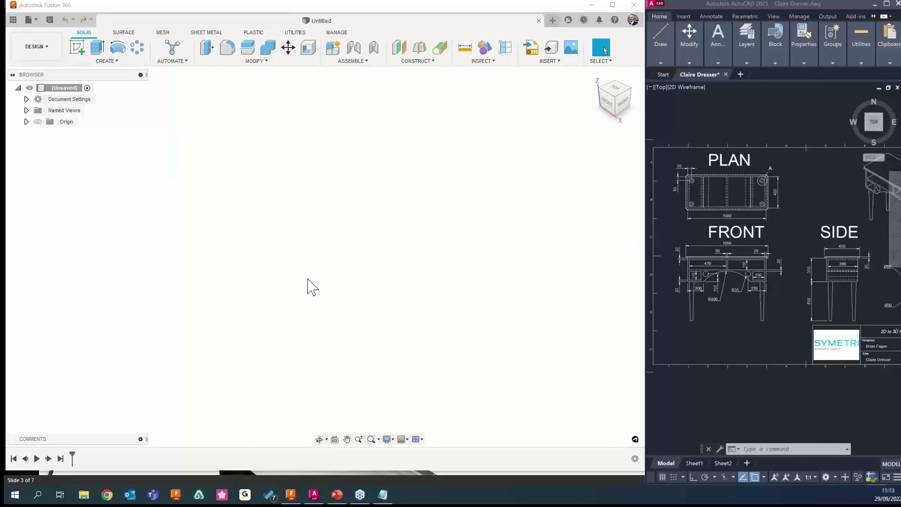
{"action": "left_click", "coordinate": [26, 99]}
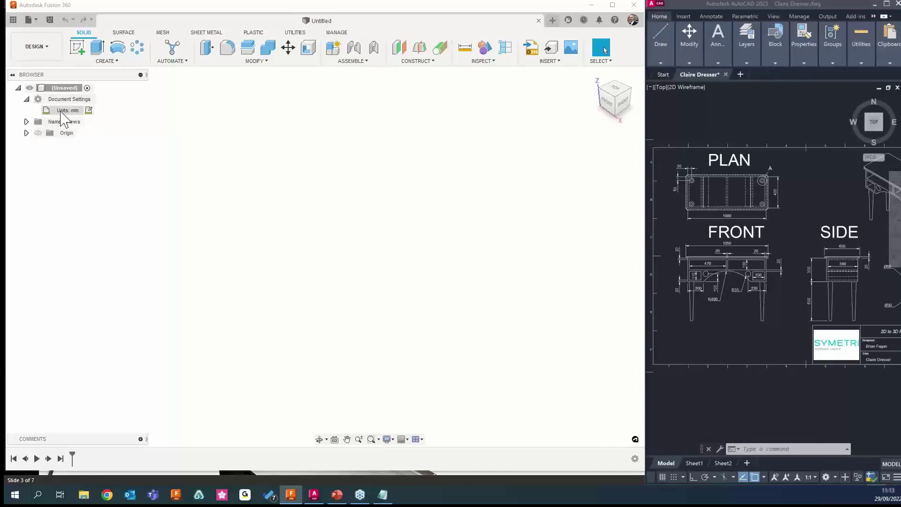
{"action": "left_click", "coordinate": [88, 110]}
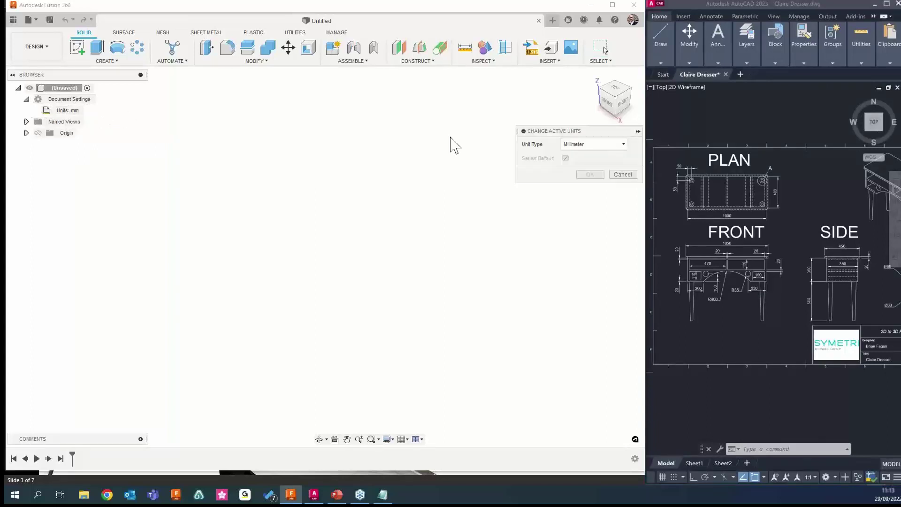
{"action": "left_click_drag", "start_coordinate": [532, 131], "coordinate": [271, 126]}
{"action": "left_click", "coordinate": [300, 139]}
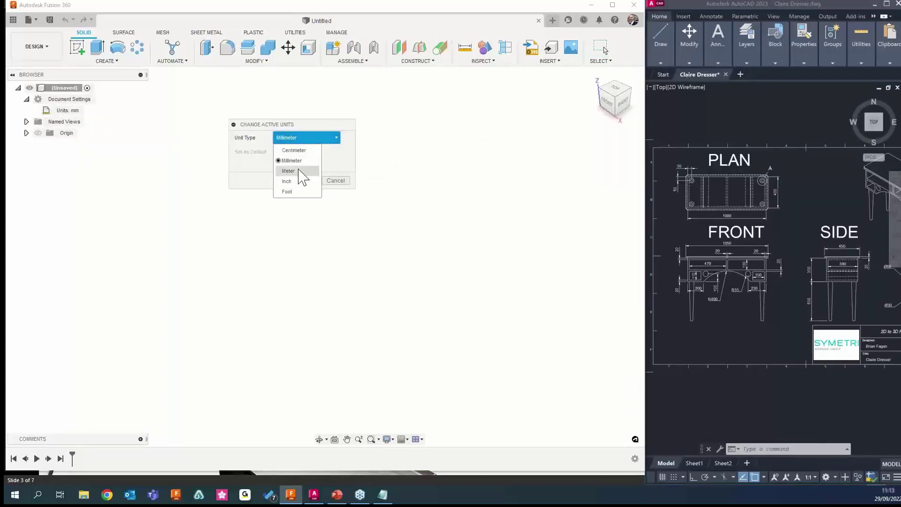
{"action": "left_click", "coordinate": [302, 160]}
{"action": "left_click", "coordinate": [335, 181]}
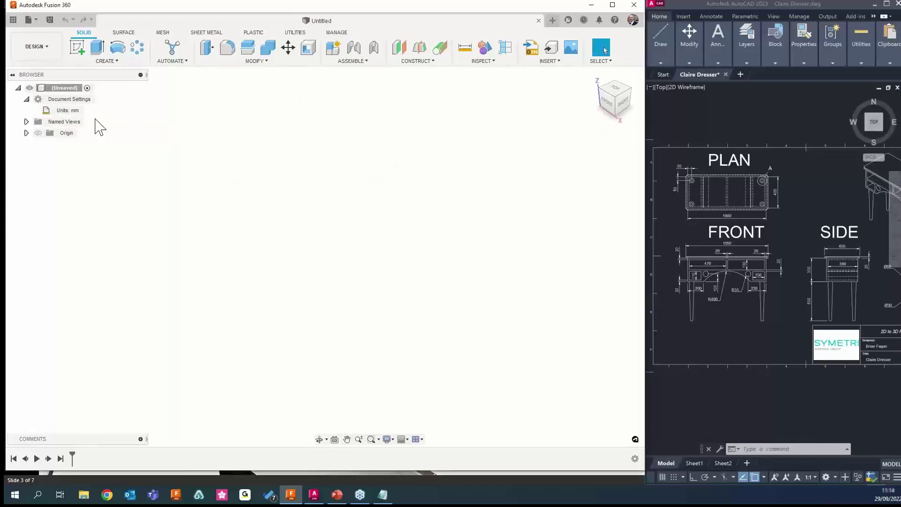
{"action": "left_click", "coordinate": [26, 99]}
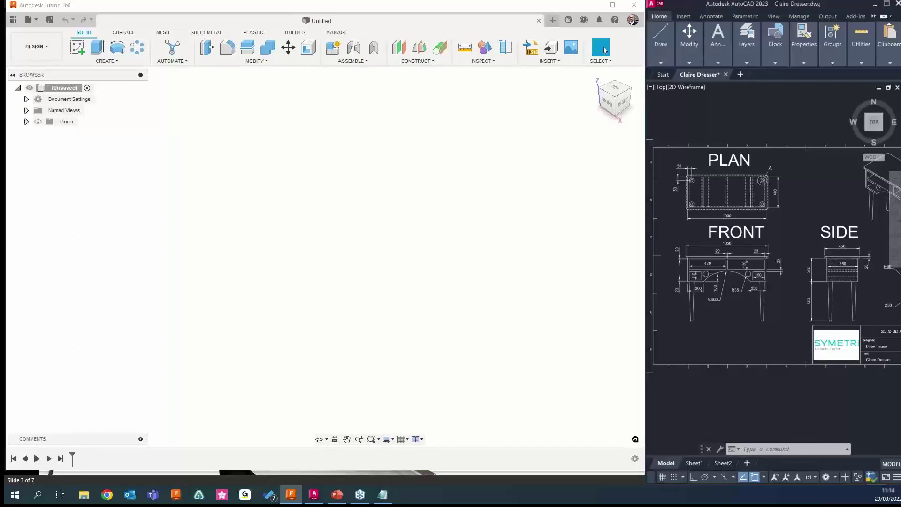
Create a sketch on the horizontal origin plane
{"action": "mouse_move", "coordinate": [845, 224]}
{"action": "middle_mouse_down"}
{"action": "mouse_move", "coordinate": [769, 226]}
{"action": "mouse_move", "coordinate": [815, 219]}
{"action": "middle_mouse_up"}
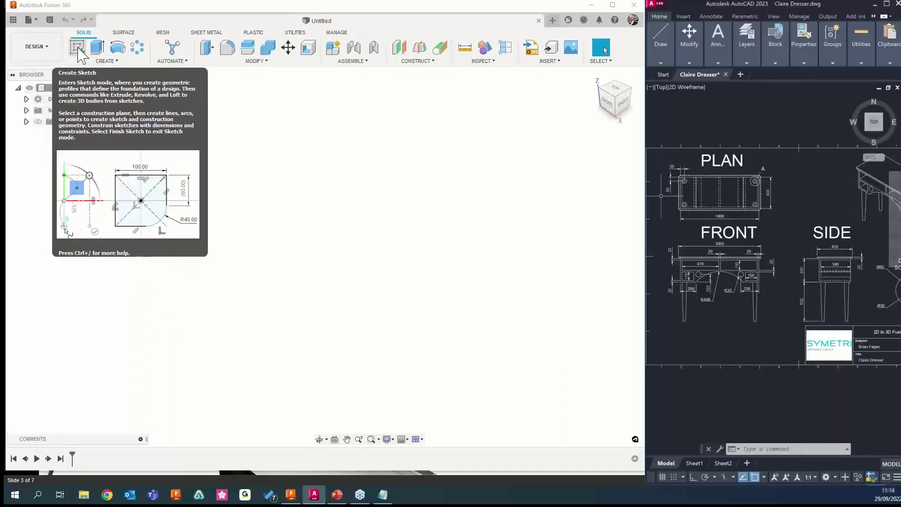
{"action": "left_click", "coordinate": [105, 61]}
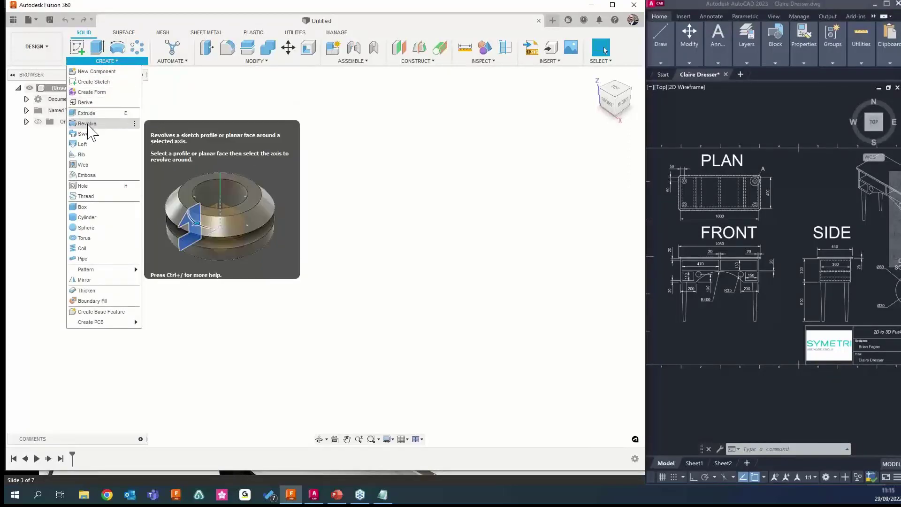
{"action": "left_click", "coordinate": [88, 83]}
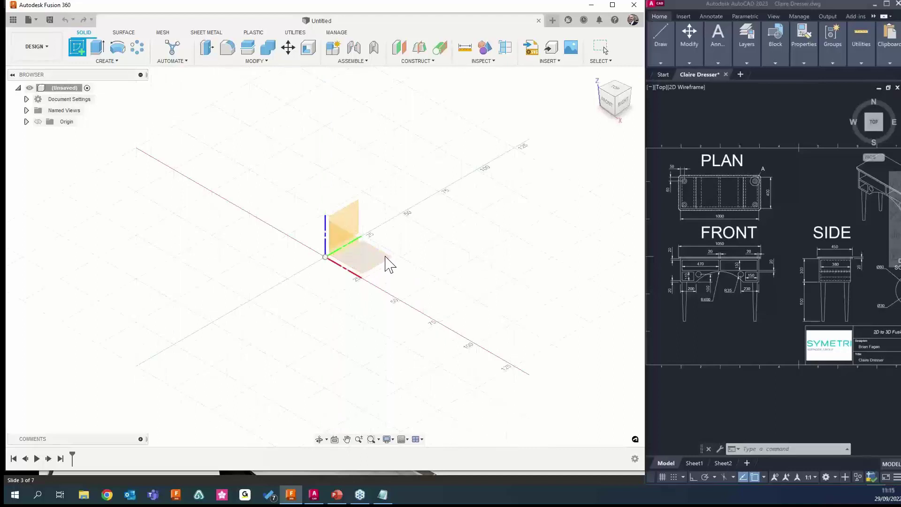
{"action": "left_click", "coordinate": [385, 261]}
{"action": "left_click", "coordinate": [390, 260]}
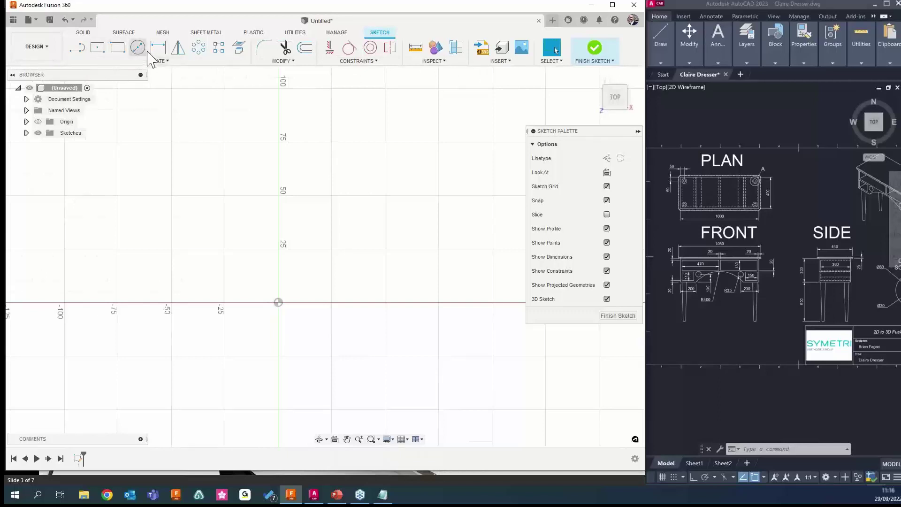
Review the sketch Modify and Create commands, such as Trim, Extend, Rectangle and Circle
{"action": "left_click", "coordinate": [281, 61]}
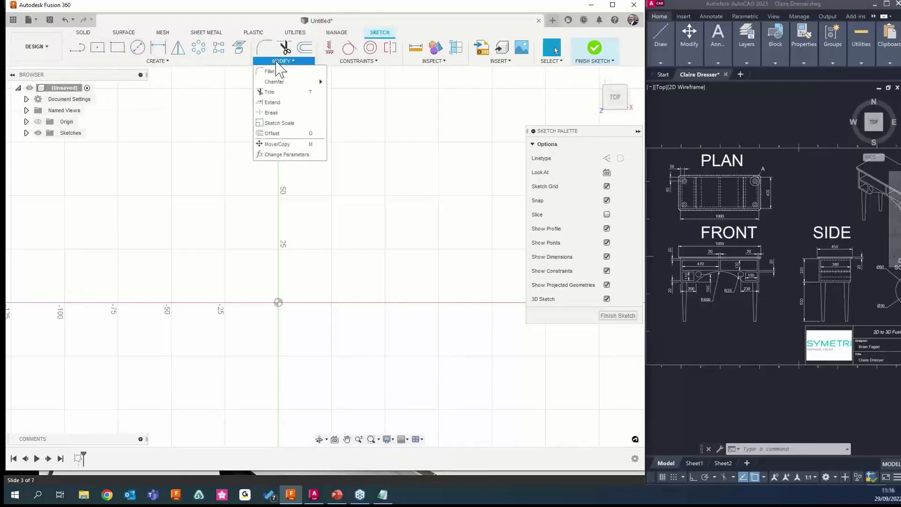
{"action": "mouse_move", "coordinate": [287, 85]}
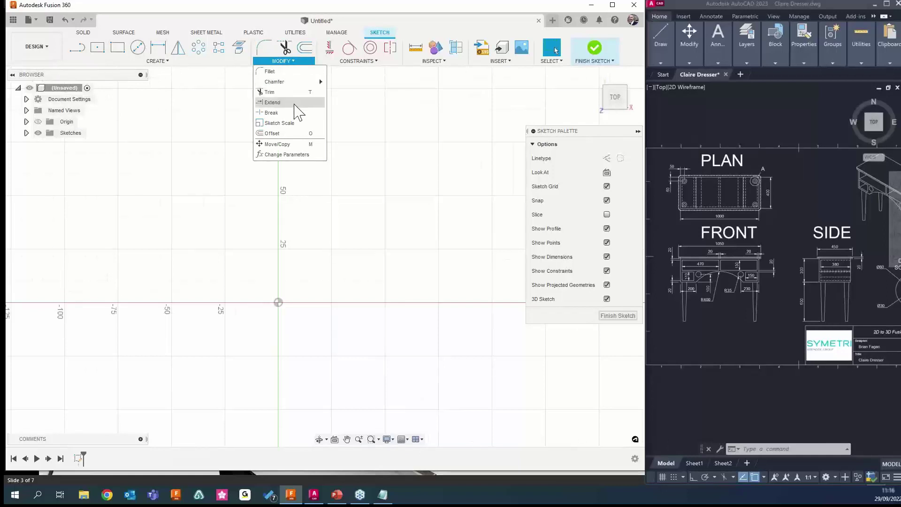
{"action": "left_click", "coordinate": [162, 61]}
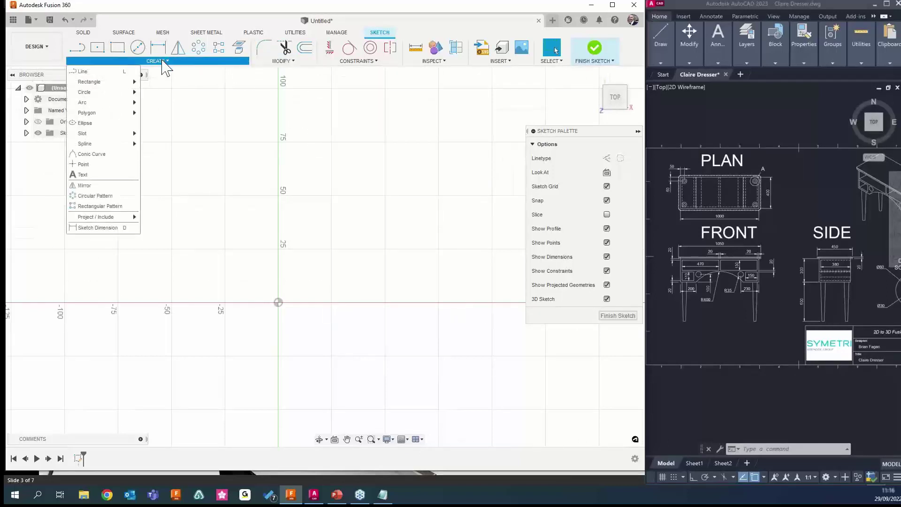
Leave the Center Rectangle command, finish the empty sketch and delete it from the design history
{"action": "left_click", "coordinate": [98, 48]}
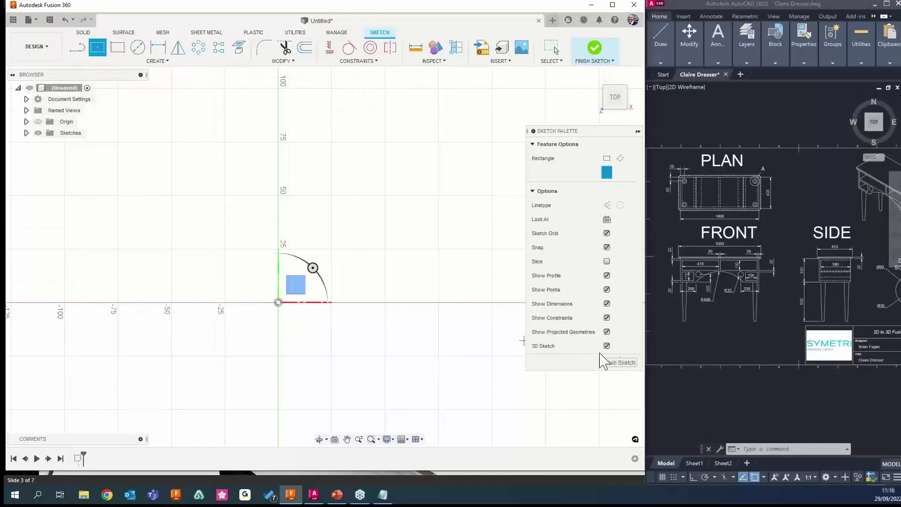
{"action": "left_click", "coordinate": [611, 364]}
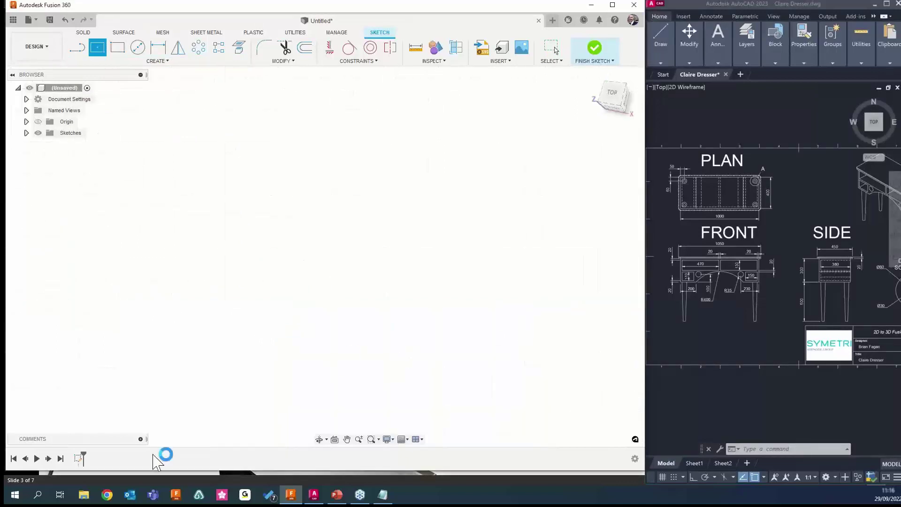
{"action": "right_click", "coordinate": [79, 459]}
{"action": "left_click", "coordinate": [96, 384]}
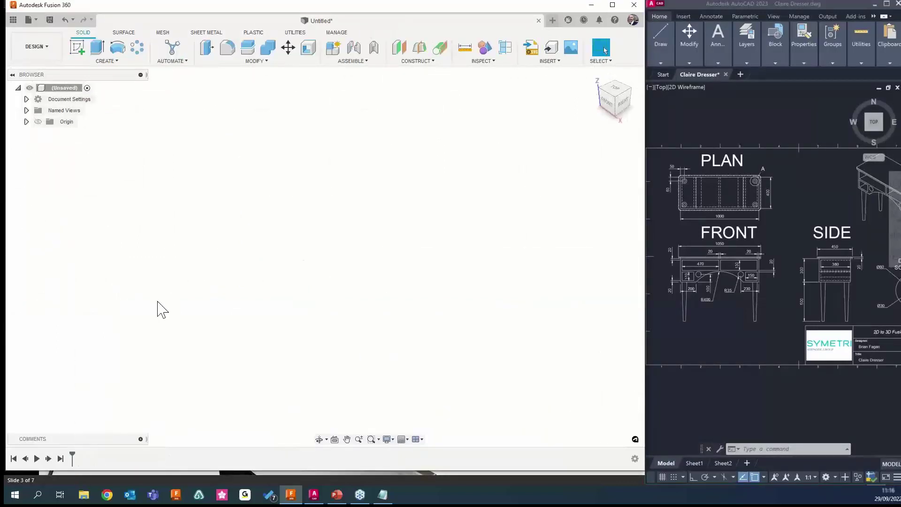
Start a new sketch on the horizontal origin plane
{"action": "left_click", "coordinate": [77, 49]}
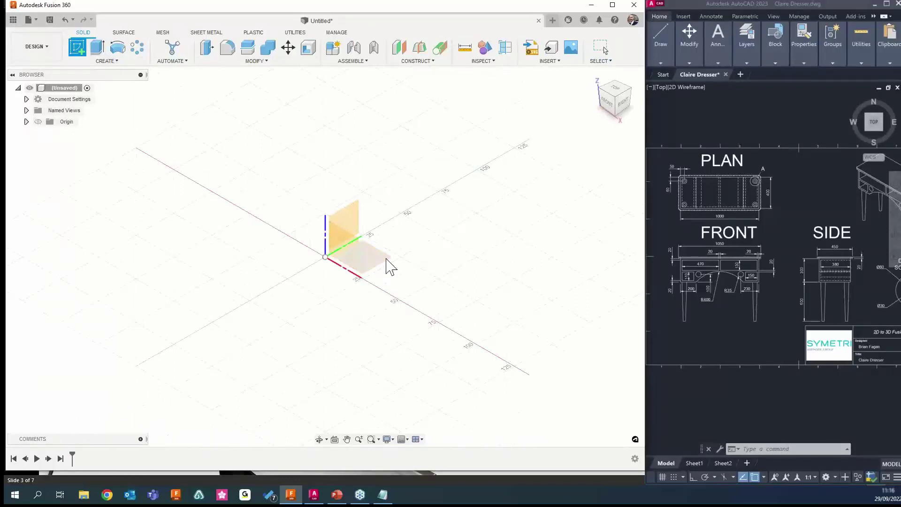
{"action": "left_click", "coordinate": [389, 264]}
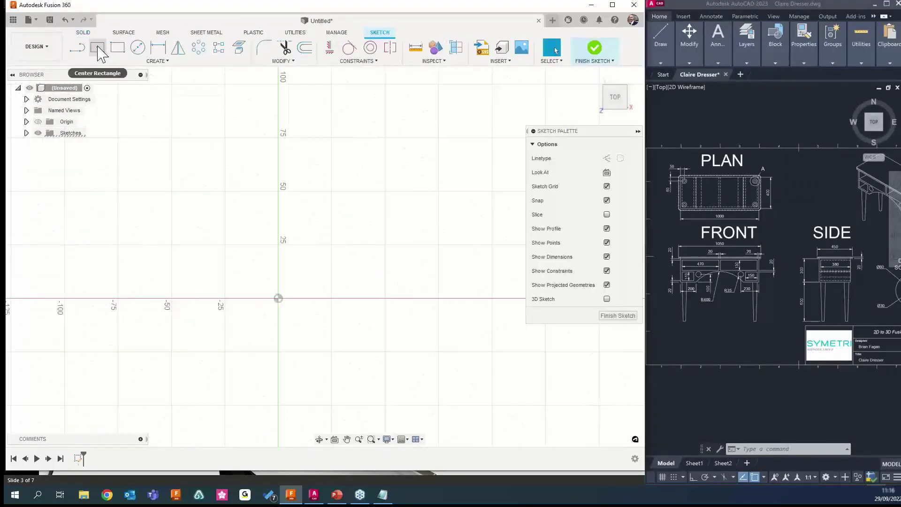
Draw a center rectangle from the origin, 400 mm deep and 1000 mm wide
{"action": "left_click", "coordinate": [98, 49]}
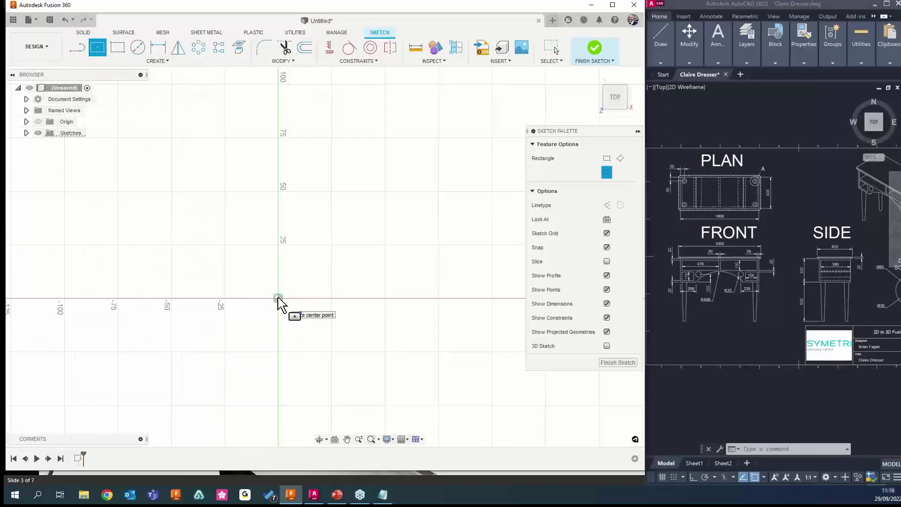
{"action": "left_click", "coordinate": [278, 299]}
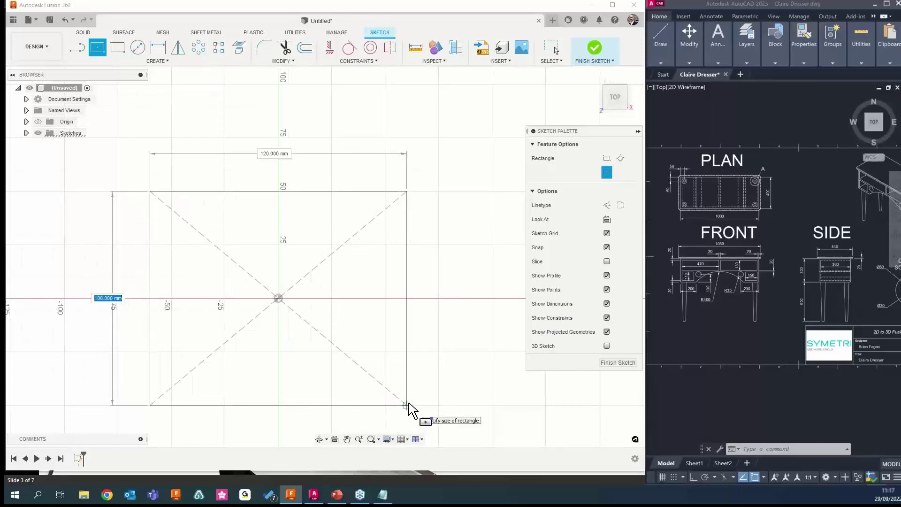
{"action": "type", "text": "400"}
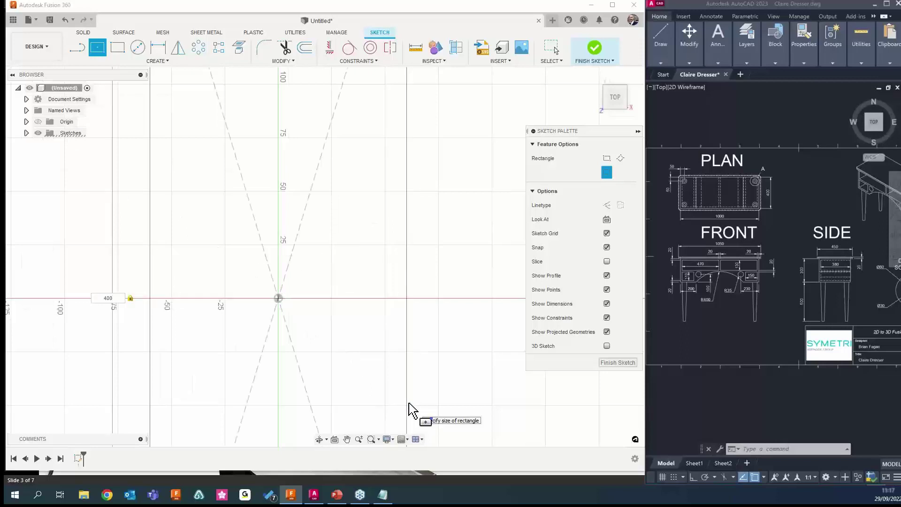
{"action": "scroll", "coordinate": [408, 410], "scroll_direction": "down", "scroll_amount": 5}
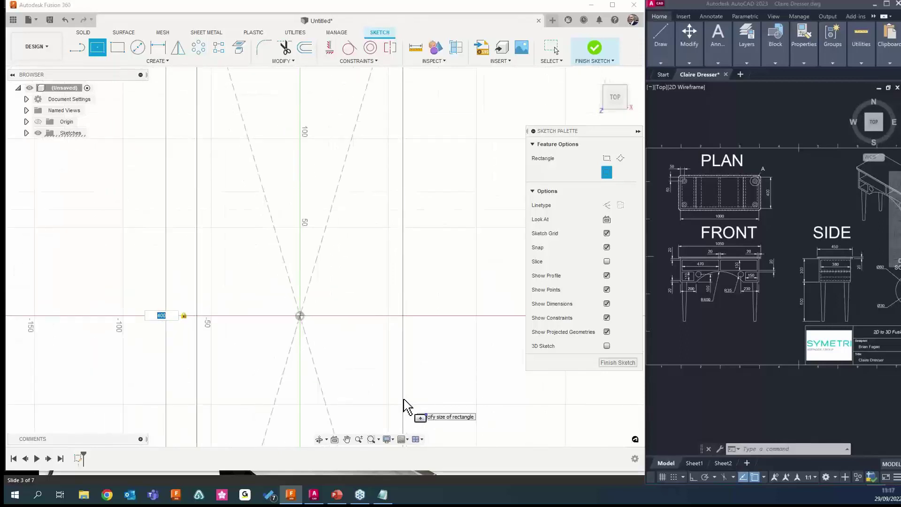
{"action": "middle_click_drag", "start_coordinate": [398, 398], "coordinate": [328, 298]}
{"action": "scroll", "coordinate": [326, 302], "scroll_direction": "down", "scroll_amount": 3}
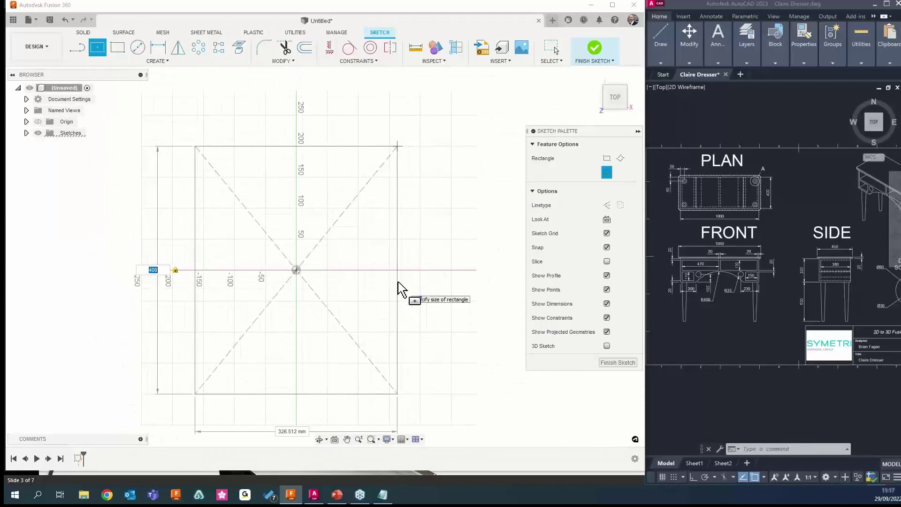
{"action": "key", "text": "Tab"}
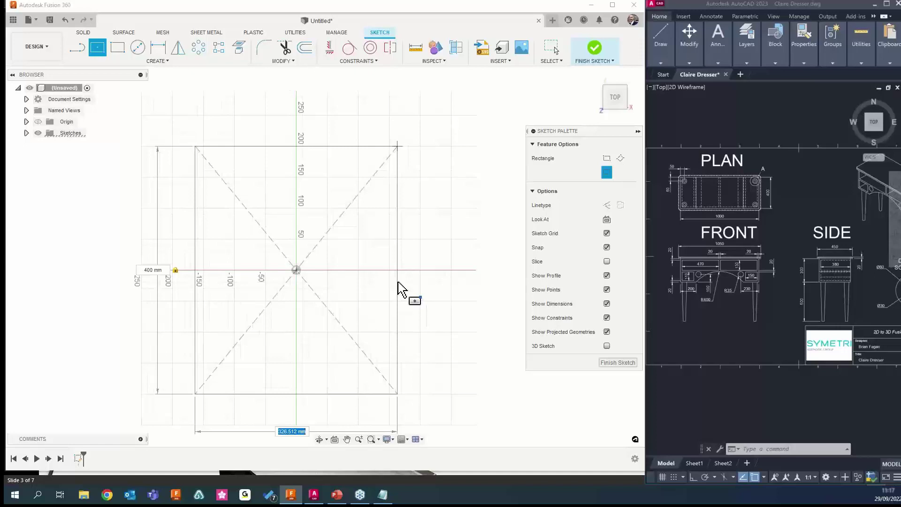
{"action": "type", "text": "1000"}
{"action": "key", "text": "Return"}
{"action": "key", "text": "Escape"}
{"action": "scroll", "coordinate": [392, 289], "scroll_direction": "down", "scroll_amount": 2}
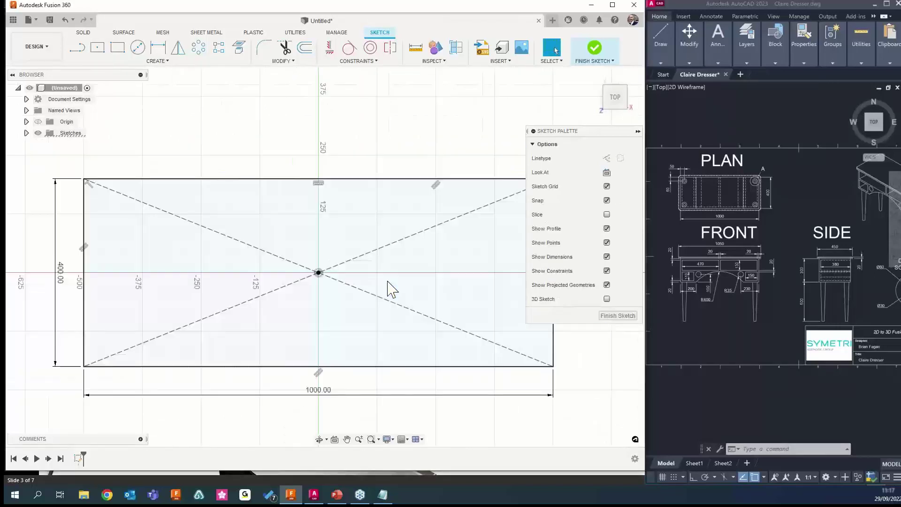
Delete the whole 1000 by 400 mm rectangle with its dimensions from the sketch
{"action": "scroll", "coordinate": [392, 290], "scroll_direction": "down", "scroll_amount": 3}
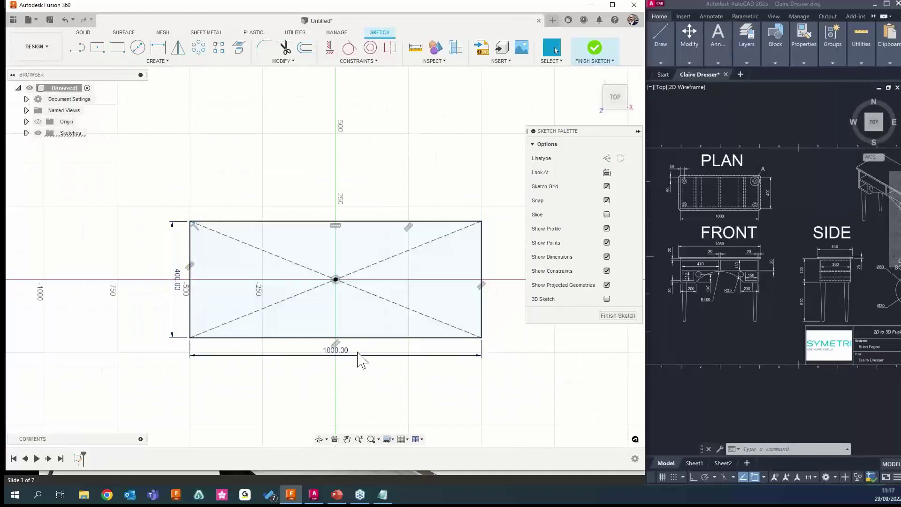
{"action": "middle_click_drag", "start_coordinate": [404, 380], "coordinate": [388, 386]}
{"action": "mouse_move", "coordinate": [489, 393]}
{"action": "left_mouse_down"}
{"action": "mouse_move", "coordinate": [433, 351]}
{"action": "mouse_move", "coordinate": [137, 195]}
{"action": "left_mouse_up"}
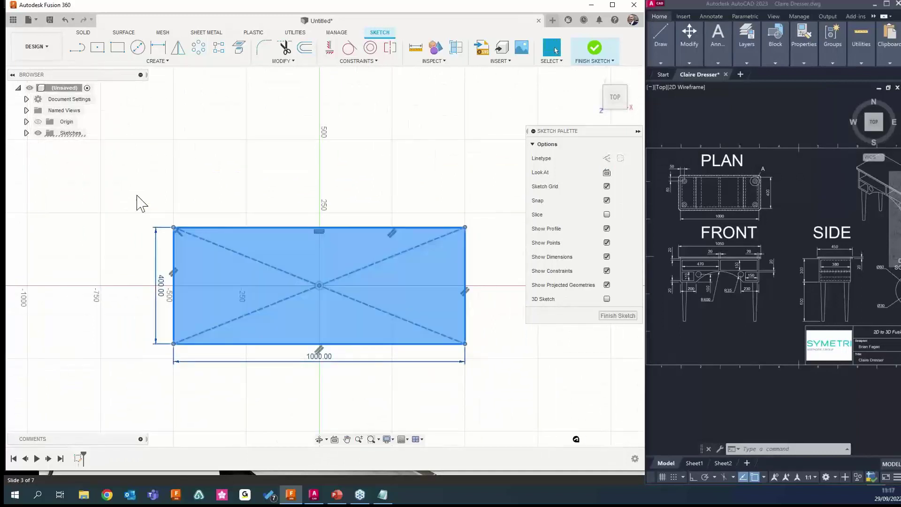
{"action": "key", "text": "Delete"}
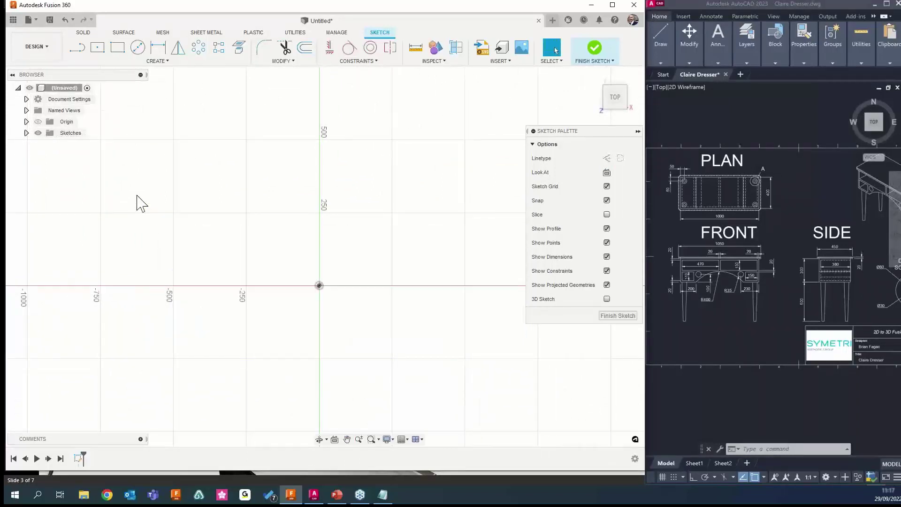
Draw an undimensioned center rectangle from the origin, about 600 mm wide and 500 mm deep
{"action": "left_click", "coordinate": [98, 47]}
{"action": "left_click", "coordinate": [319, 285]}
{"action": "left_click", "coordinate": [407, 358]}
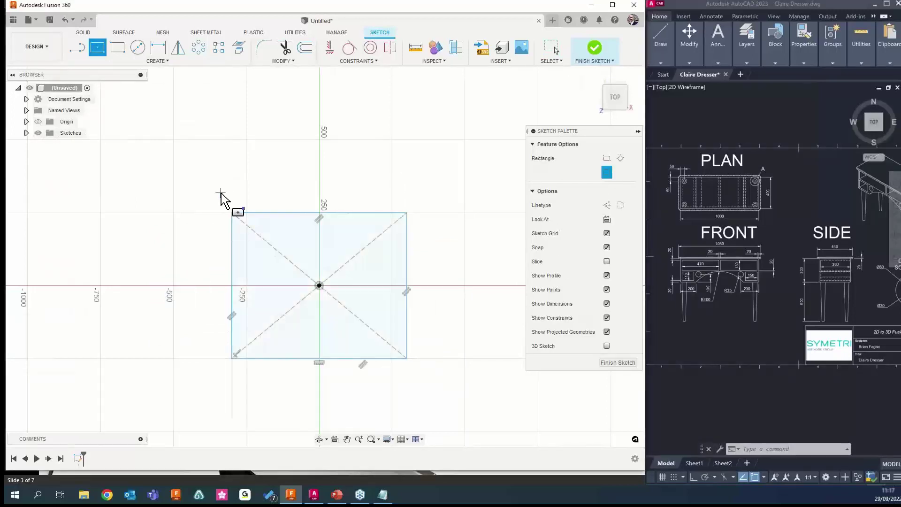
{"action": "key", "text": "Escape"}
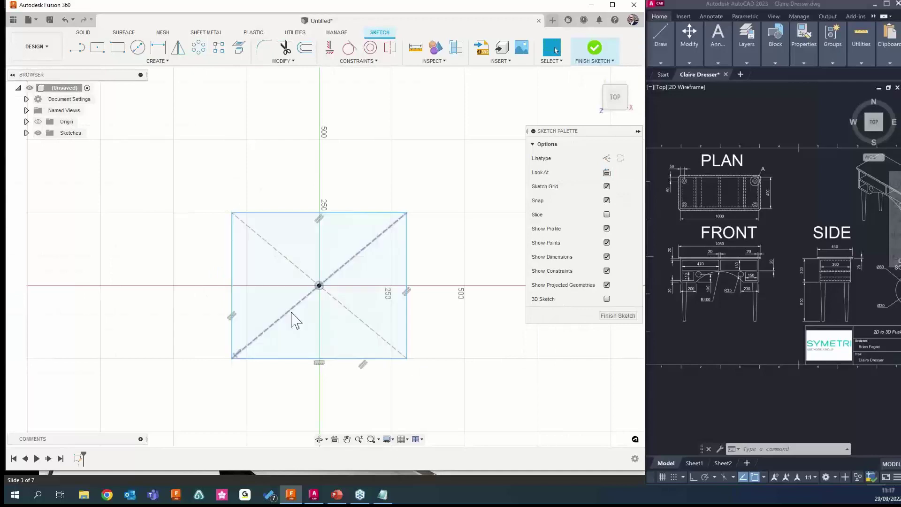
Pull the rectangle's edges outward and back in around the fixed centre, resizing it to about 580 by 480 mm
{"action": "left_click_drag", "start_coordinate": [288, 214], "coordinate": [276, 207]}
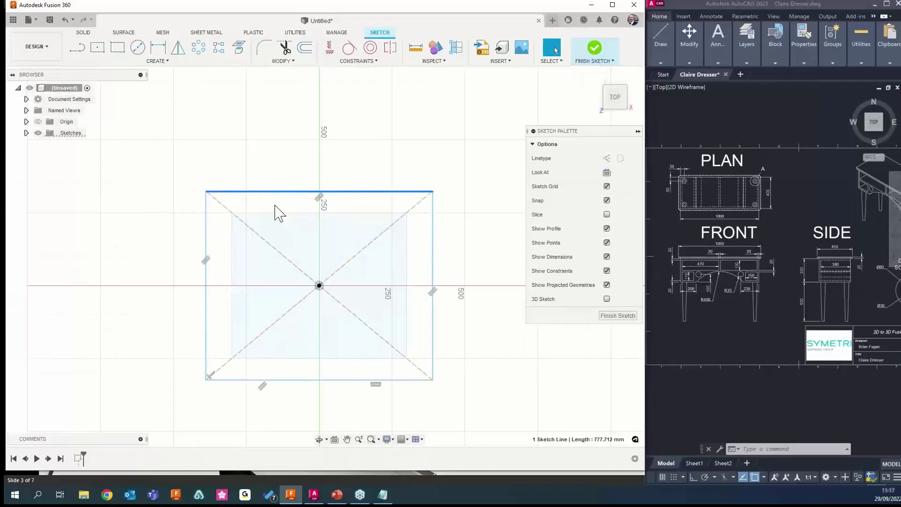
{"action": "left_click_drag", "start_coordinate": [211, 237], "coordinate": [159, 231]}
{"action": "left_click_drag", "start_coordinate": [368, 396], "coordinate": [361, 409]}
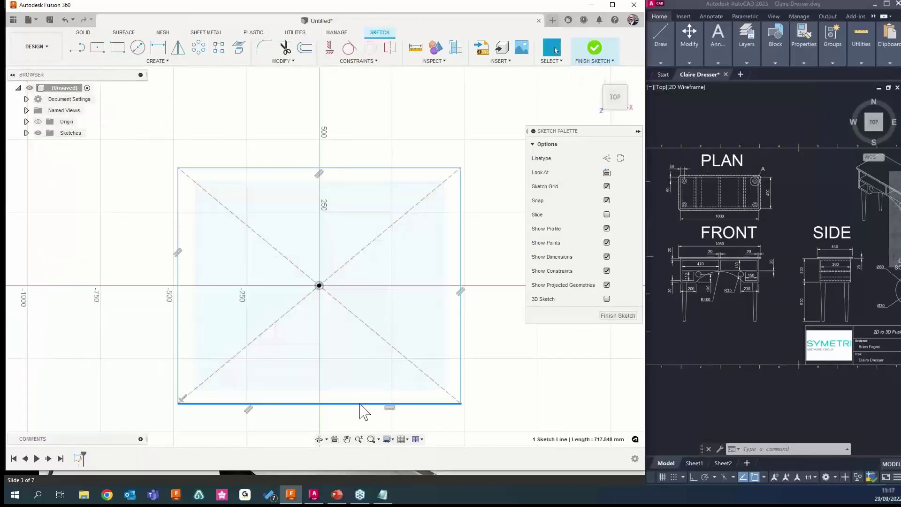
{"action": "left_click_drag", "start_coordinate": [462, 355], "coordinate": [407, 334]}
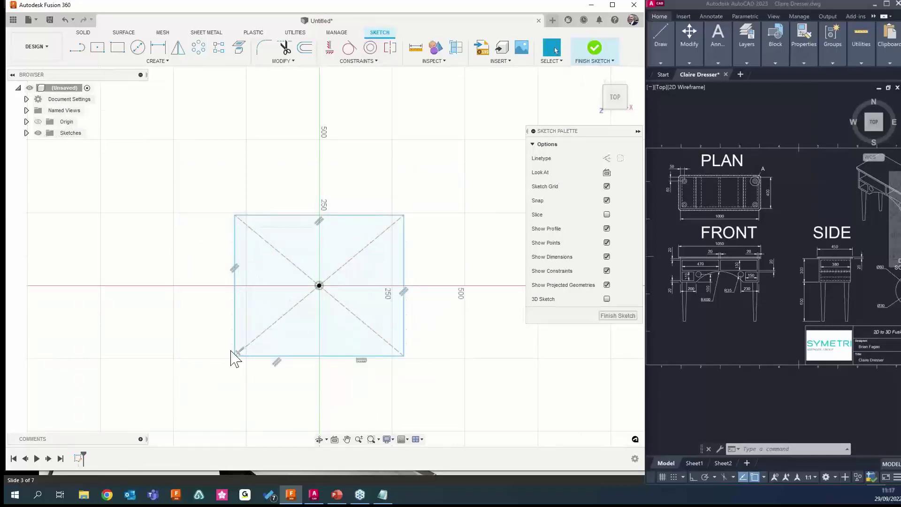
{"action": "left_click", "coordinate": [305, 293]}
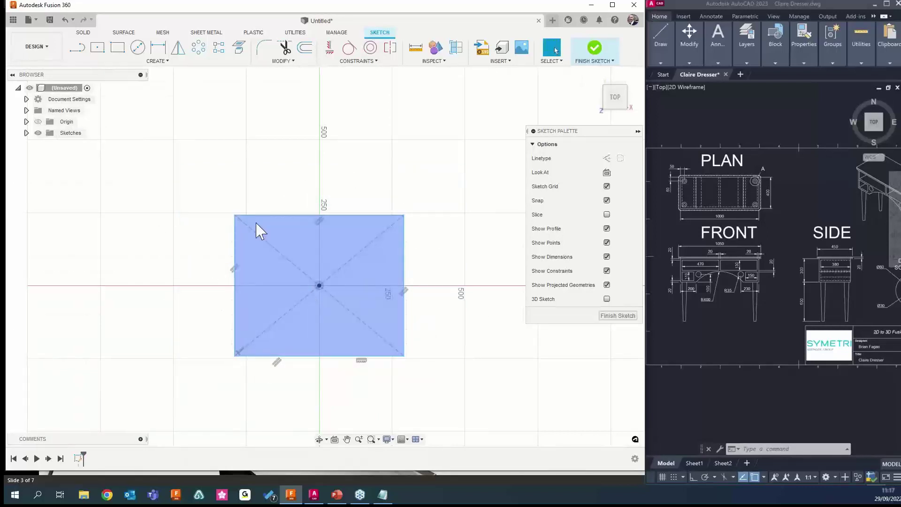
{"action": "left_click", "coordinate": [215, 230]}
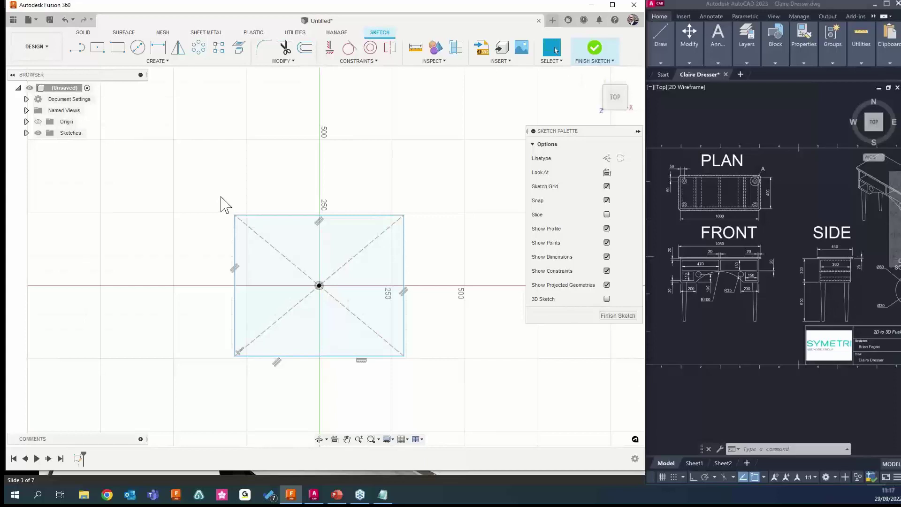
Dimension the center rectangle's upper edge and set its width to 1000 mm
{"action": "left_click", "coordinate": [158, 62]}
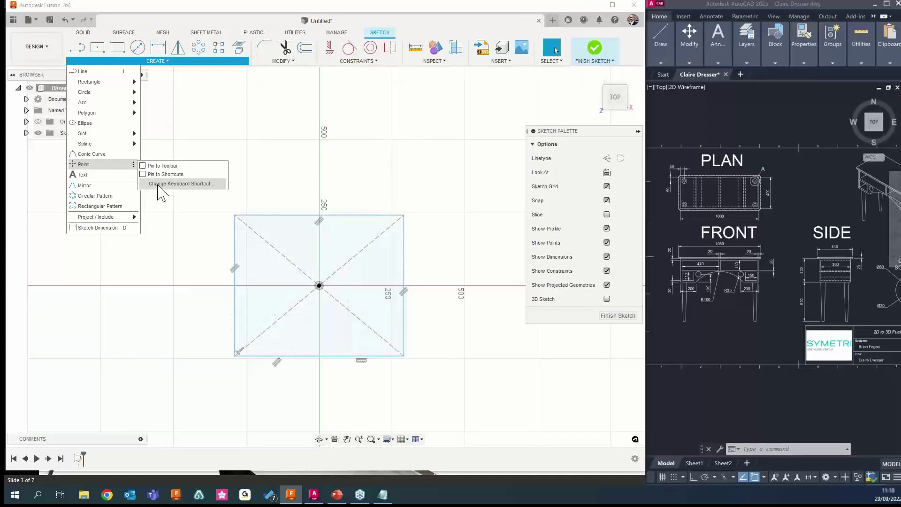
{"action": "left_click", "coordinate": [99, 228]}
{"action": "left_click", "coordinate": [299, 216]}
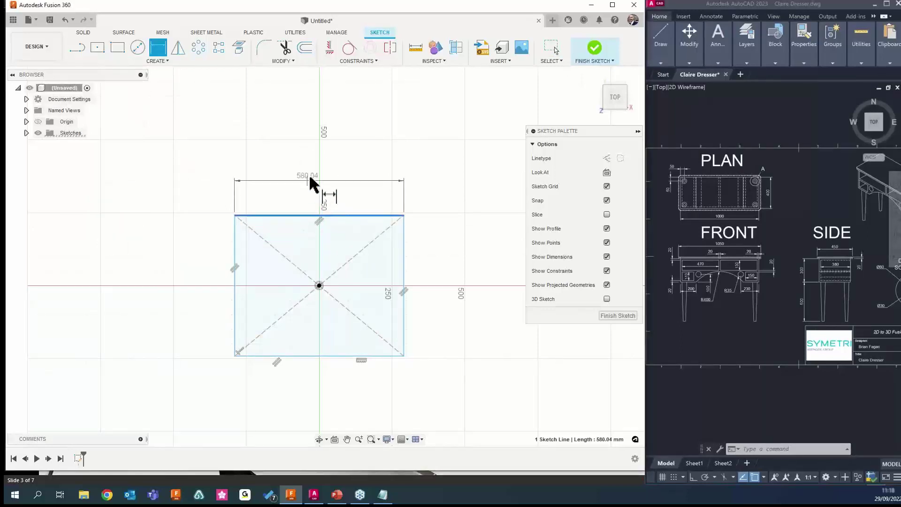
{"action": "left_click", "coordinate": [320, 176]}
{"action": "type", "text": "10"}
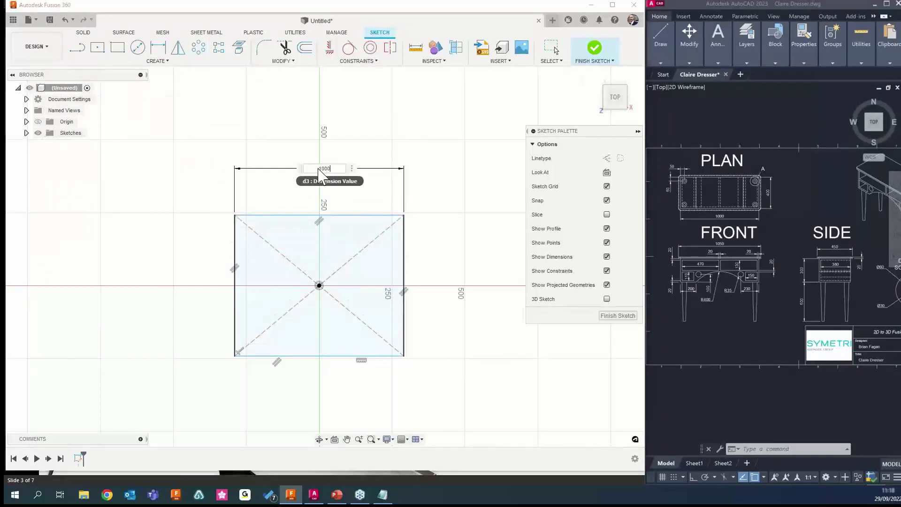
{"action": "type", "text": "00"}
{"action": "key", "text": "Return"}
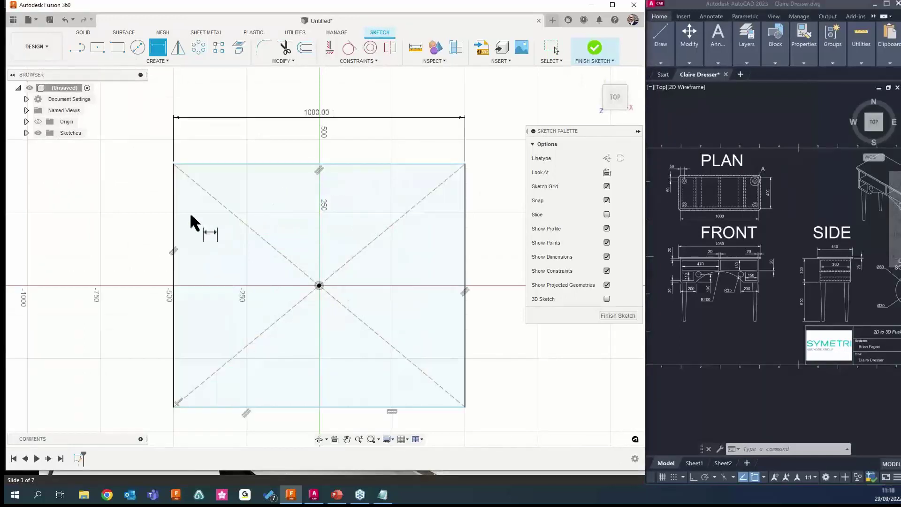
Dimension the rectangle's vertical side and set its depth to 400 mm
{"action": "left_click", "coordinate": [175, 221]}
{"action": "left_click", "coordinate": [113, 267]}
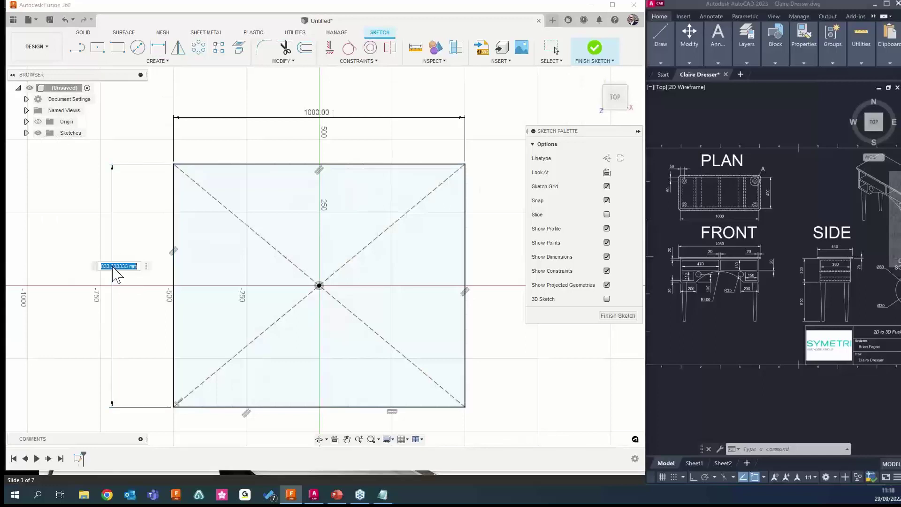
{"action": "type", "text": "400"}
{"action": "key", "text": "Return"}
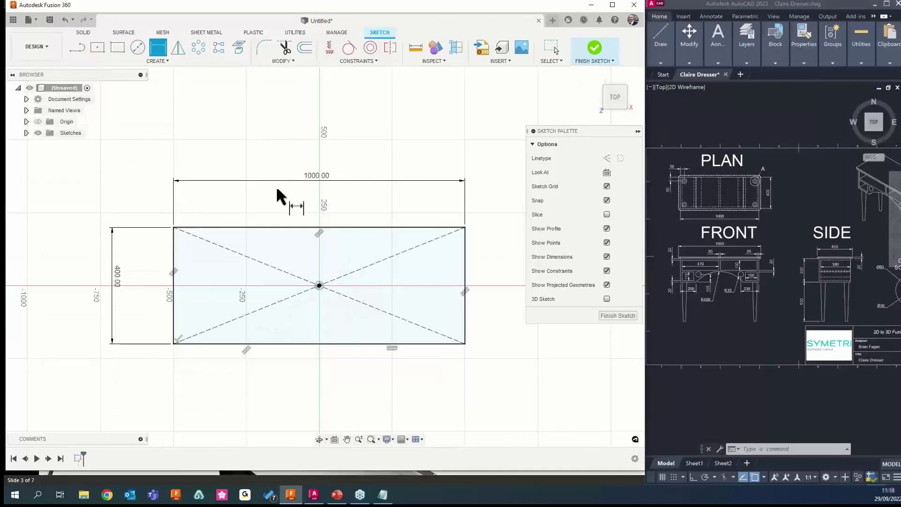
{"action": "key", "text": "Escape"}
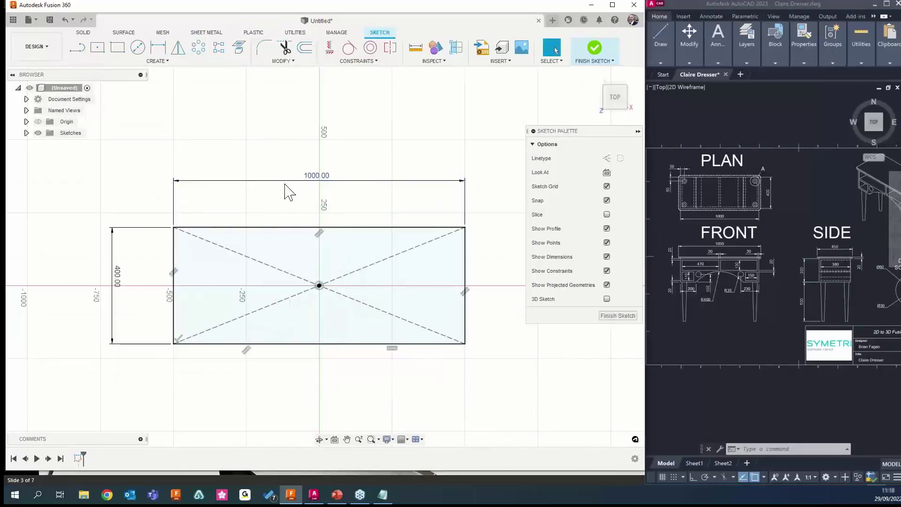
Try the rectangle's width dimension at 900 mm and at 100 mm, and set it back to 1000 mm
{"action": "double_click", "coordinate": [314, 176]}
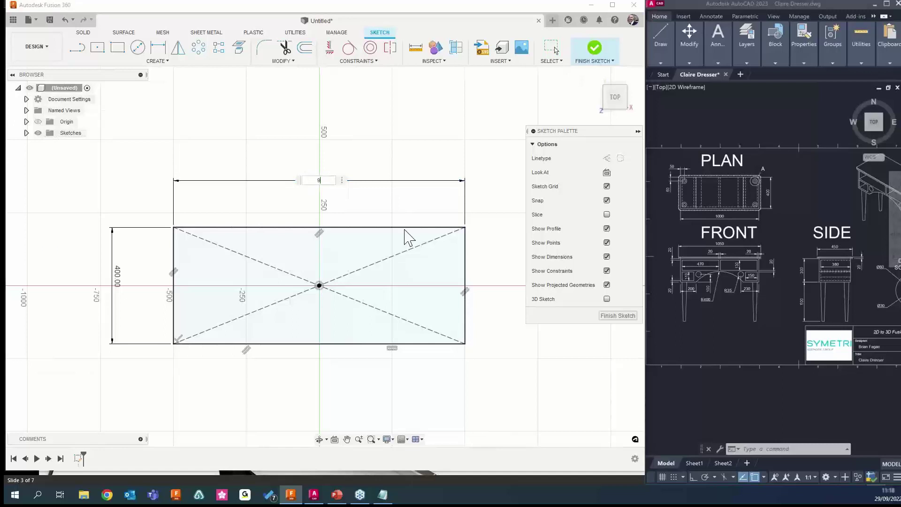
{"action": "key", "text": "Return"}
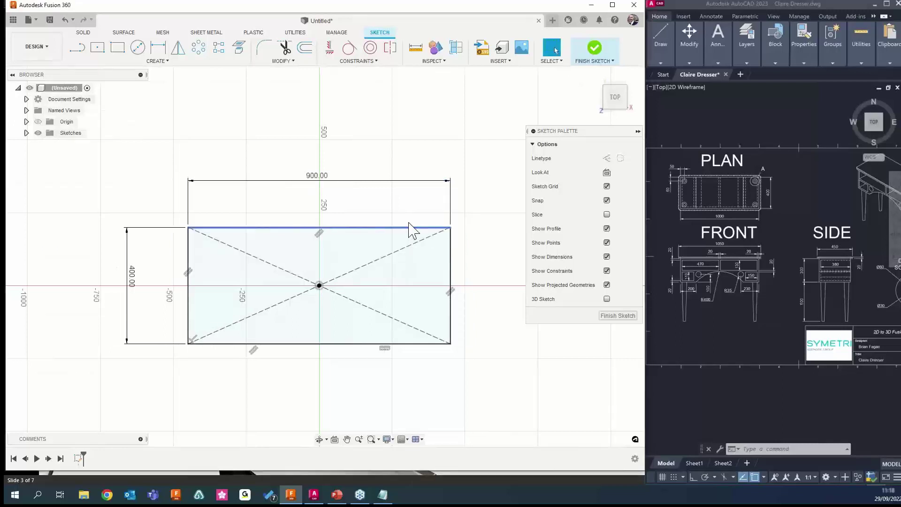
{"action": "double_click", "coordinate": [330, 181]}
{"action": "type", "text": "100"}
{"action": "key", "text": "Return"}
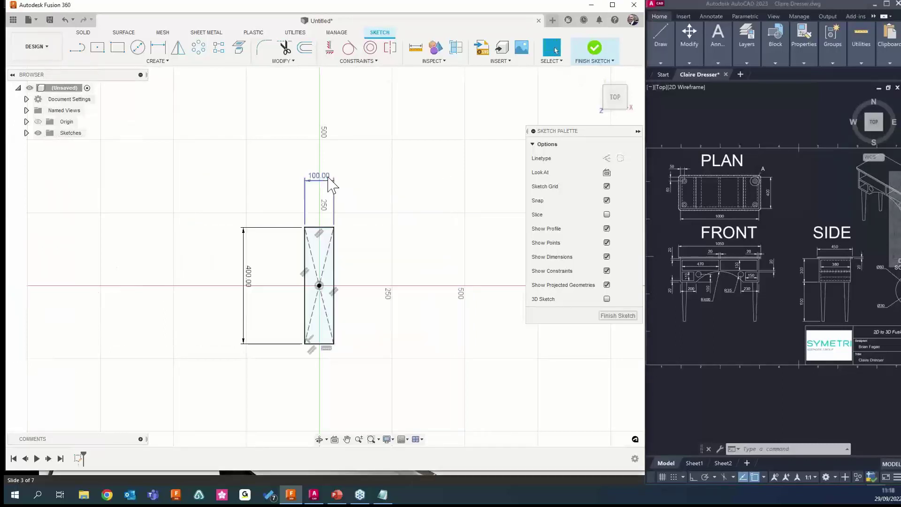
{"action": "double_click", "coordinate": [324, 177]}
{"action": "type", "text": "1000"}
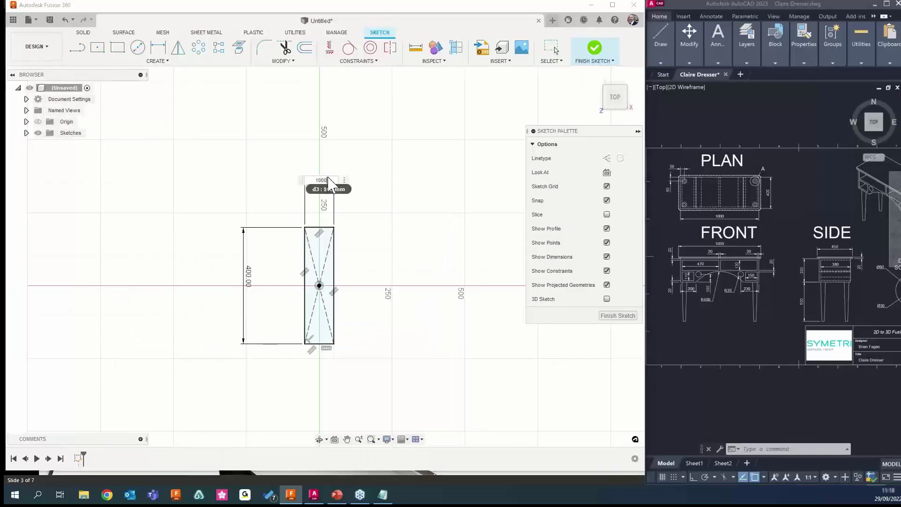
{"action": "key", "text": "Return"}
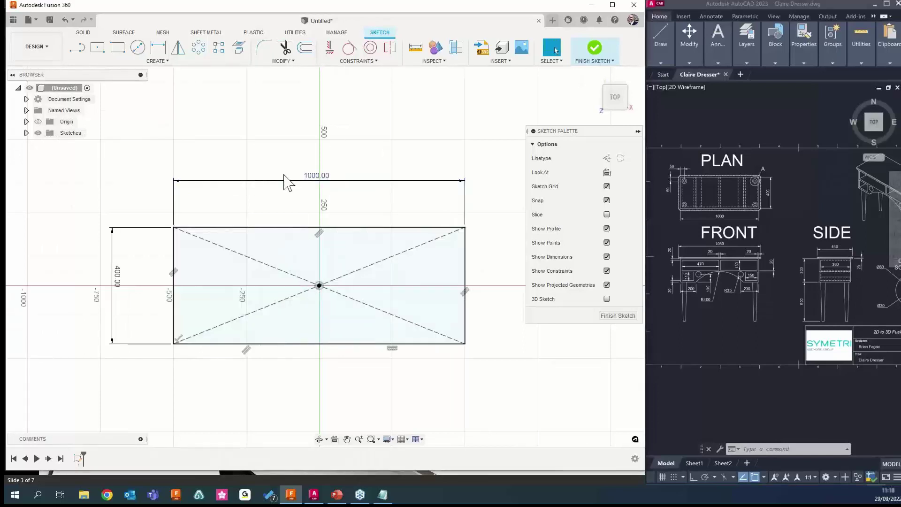
Compare the base rectangle with the plan view in the 2D drawing and finish the sketch
{"action": "left_click", "coordinate": [280, 274]}
{"action": "scroll", "coordinate": [293, 283], "scroll_direction": "down", "scroll_amount": 1}
{"action": "middle_click_drag", "start_coordinate": [299, 280], "coordinate": [285, 259]}
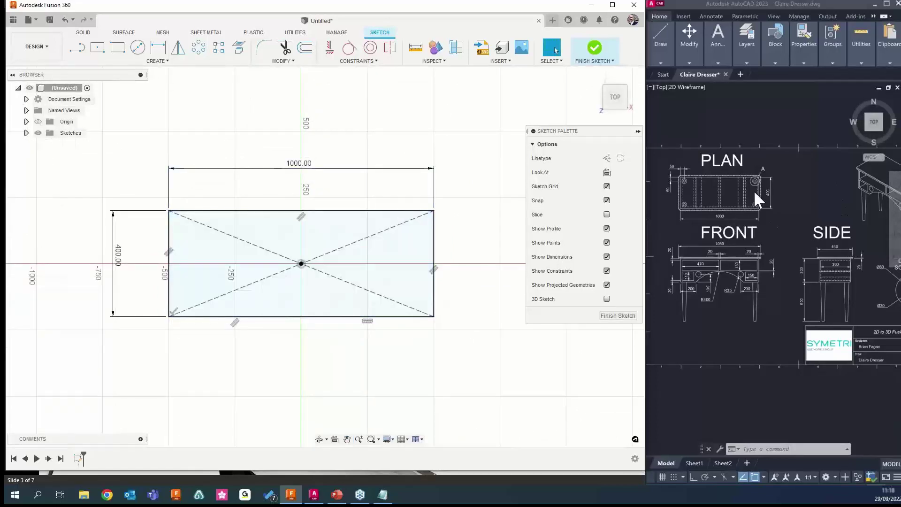
{"action": "scroll", "coordinate": [712, 214], "scroll_direction": "up", "scroll_amount": 4}
{"action": "scroll", "coordinate": [722, 211], "scroll_direction": "down", "scroll_amount": 3}
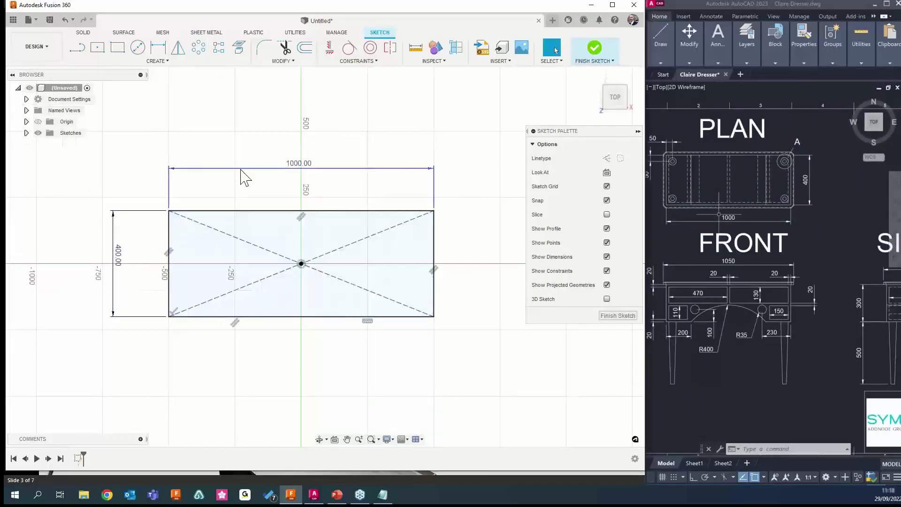
{"action": "left_click", "coordinate": [596, 49]}
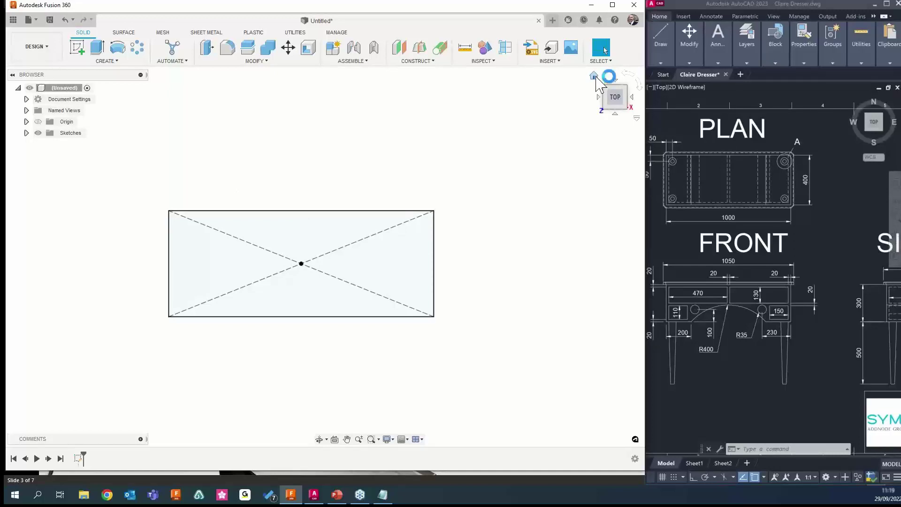
Extrude the rectangle profile 300 mm upward from its sketch plane to one side as a new body
{"action": "left_click", "coordinate": [594, 76]}
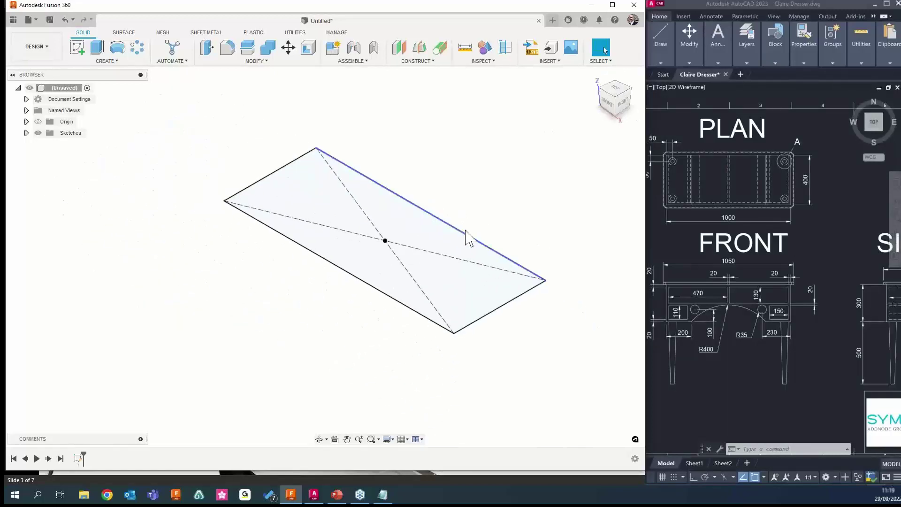
{"action": "middle_click_drag", "start_coordinate": [466, 231], "coordinate": [405, 225]}
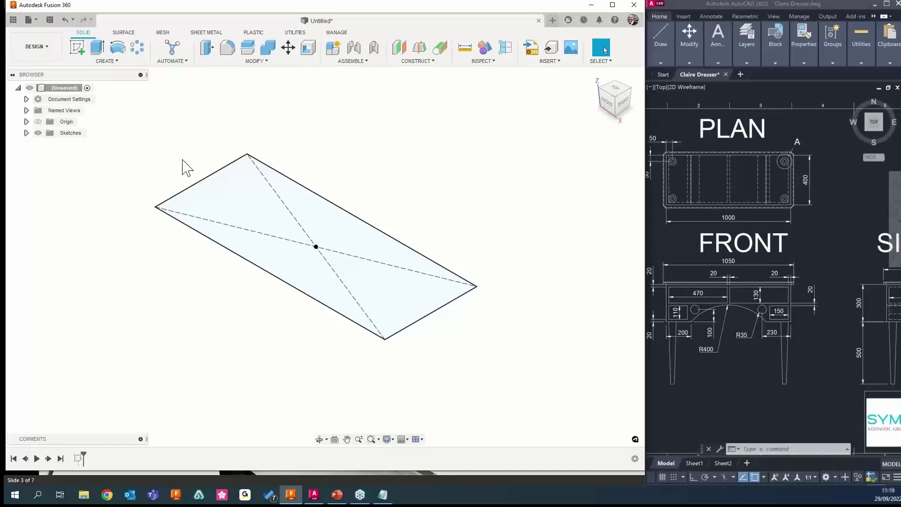
{"action": "left_click", "coordinate": [107, 61]}
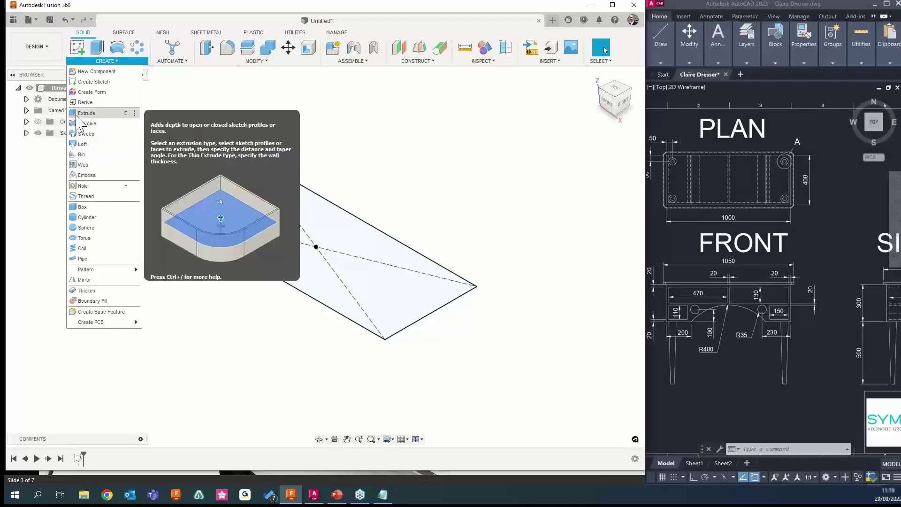
{"action": "left_click", "coordinate": [110, 63]}
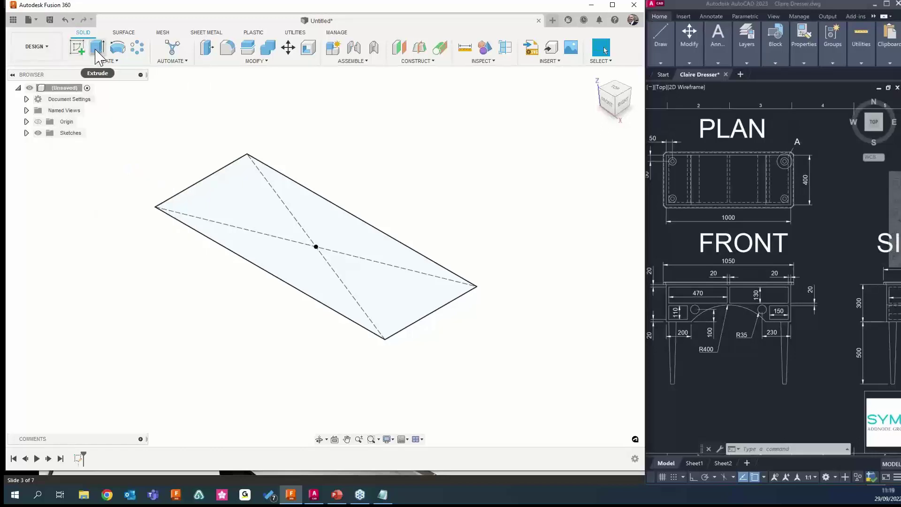
{"action": "left_click", "coordinate": [97, 49]}
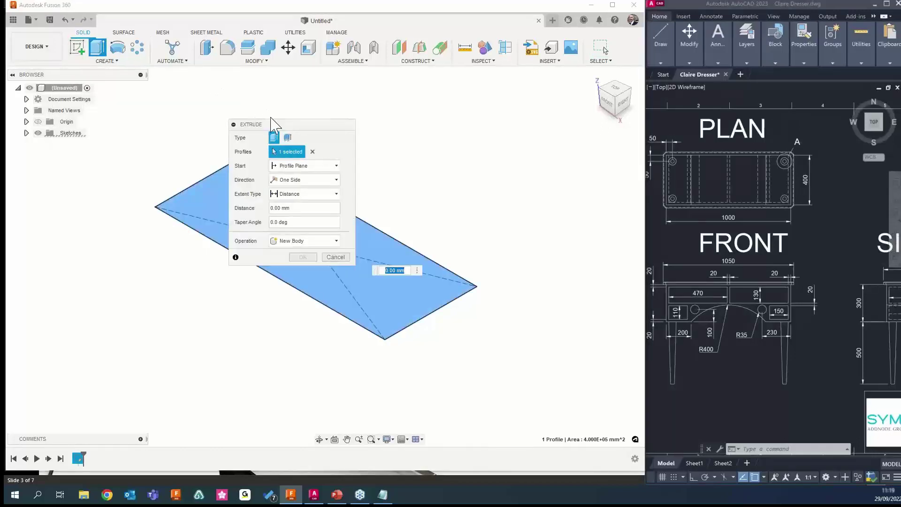
{"action": "left_click_drag", "start_coordinate": [303, 125], "coordinate": [457, 89]}
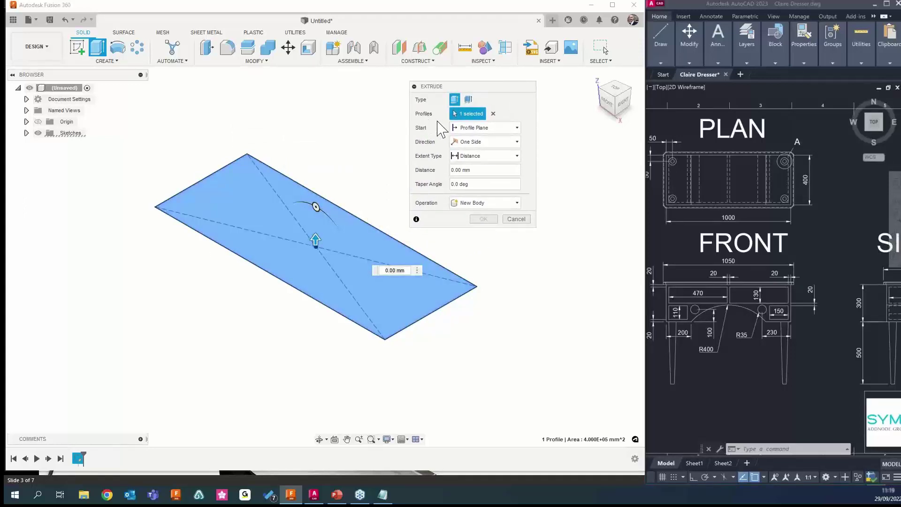
{"action": "left_click", "coordinate": [493, 113]}
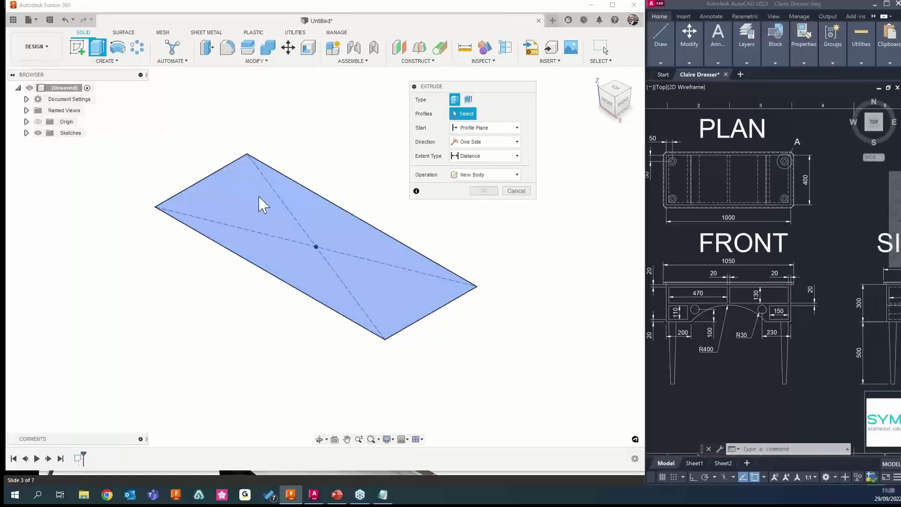
{"action": "left_click", "coordinate": [255, 203]}
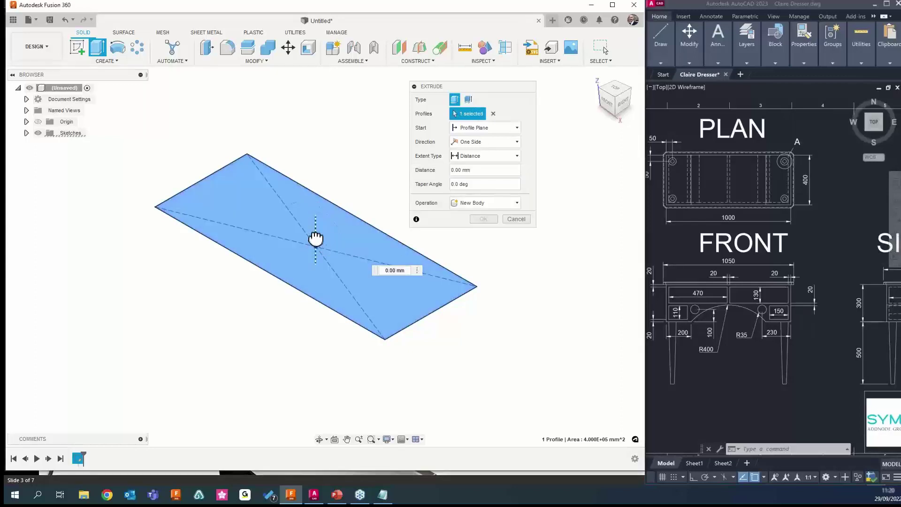
{"action": "left_click_drag", "start_coordinate": [316, 237], "coordinate": [315, 148]}
{"action": "left_click", "coordinate": [489, 172]}
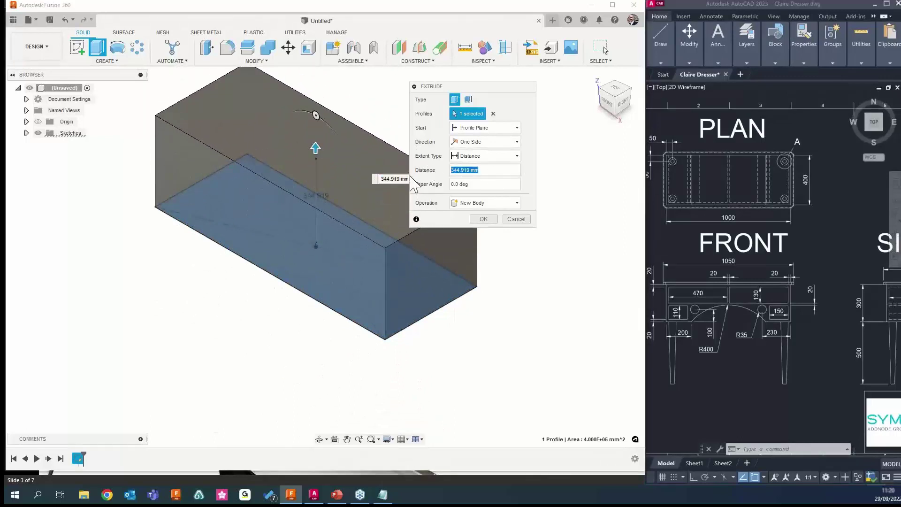
{"action": "type", "text": "300"}
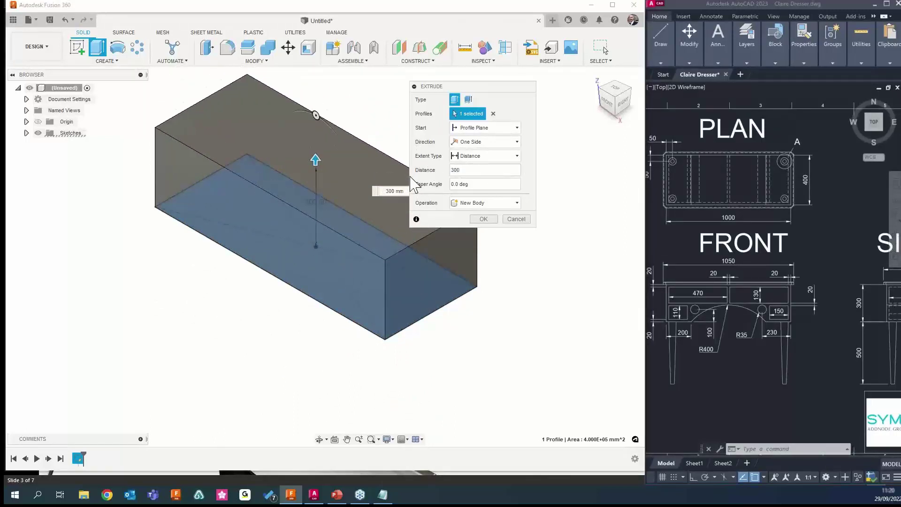
{"action": "left_click", "coordinate": [484, 219]}
{"action": "scroll", "coordinate": [237, 342], "scroll_direction": "down", "scroll_amount": 2}
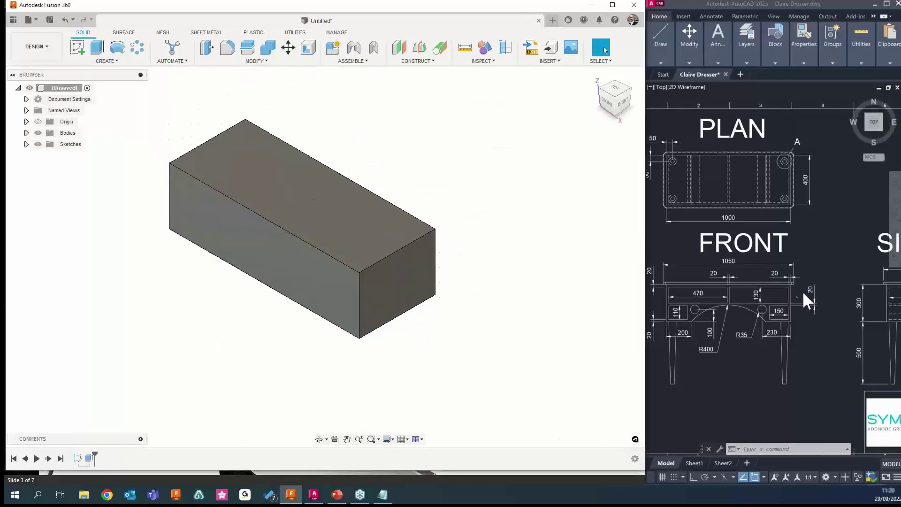
Switch to the AutoCAD drawing and examine the side view's height dimensions and the plan and front views
{"action": "middle_click_drag", "start_coordinate": [816, 303], "coordinate": [695, 293]}
{"action": "scroll", "coordinate": [696, 294], "scroll_direction": "down", "scroll_amount": 4}
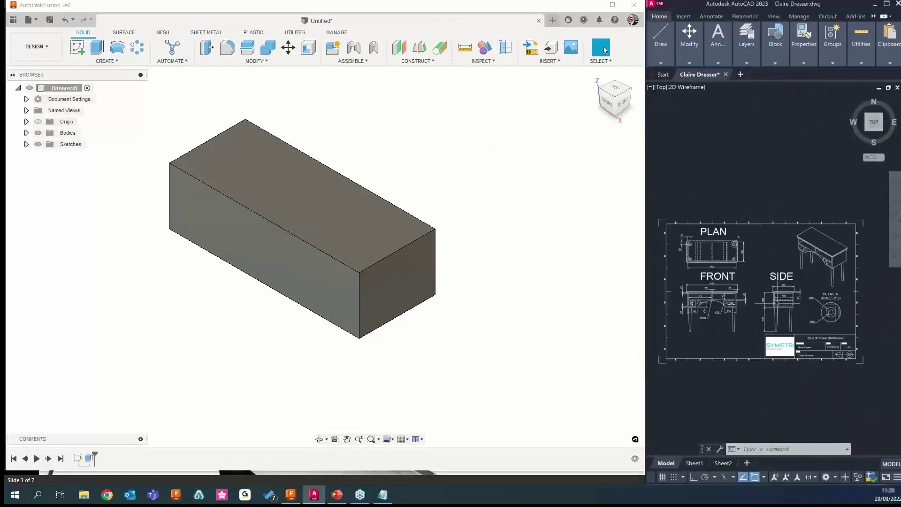
{"action": "scroll", "coordinate": [740, 292], "scroll_direction": "up", "scroll_amount": 6}
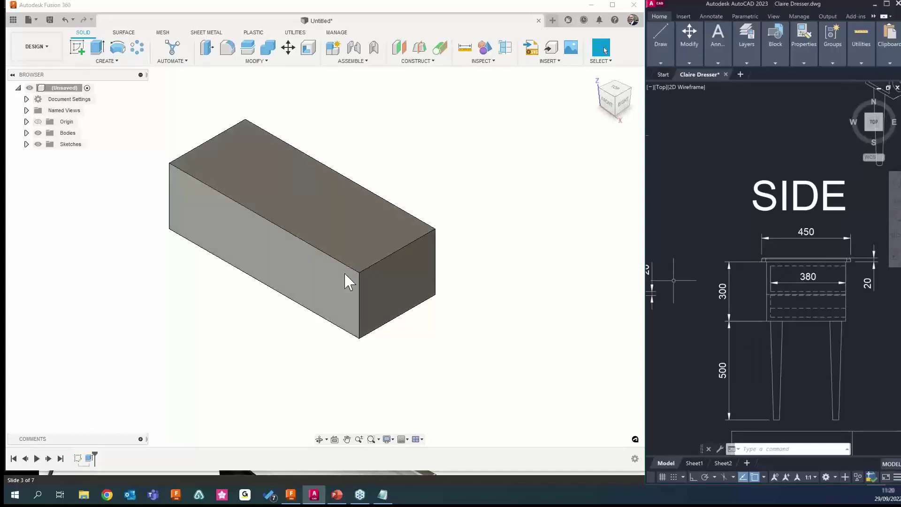
{"action": "scroll", "coordinate": [773, 265], "scroll_direction": "down", "scroll_amount": 2}
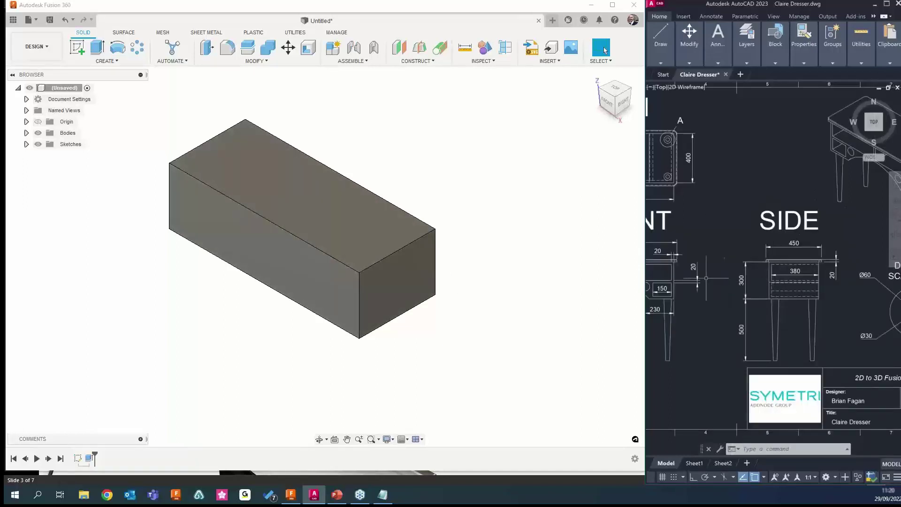
{"action": "mouse_move", "coordinate": [685, 224]}
{"action": "middle_mouse_down"}
{"action": "mouse_move", "coordinate": [789, 221]}
{"action": "mouse_move", "coordinate": [834, 235]}
{"action": "middle_mouse_up"}
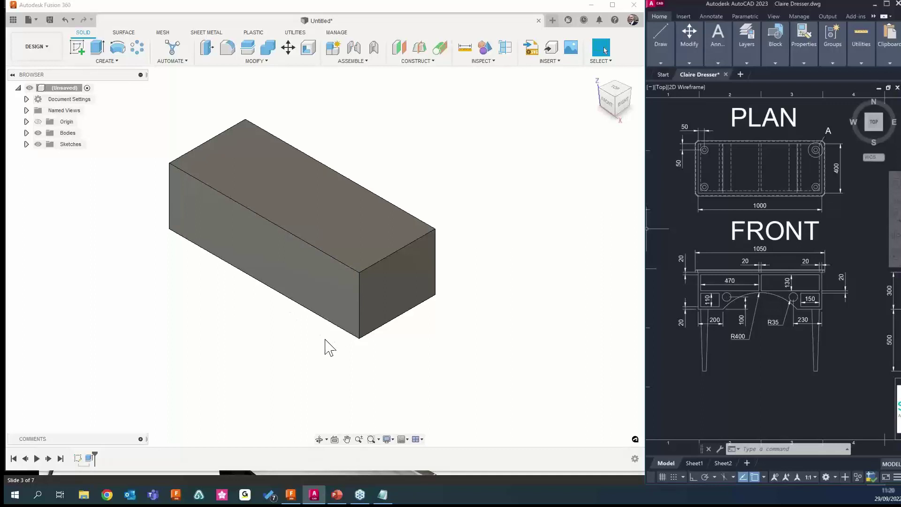
Switch back to Fusion 360 and start a new sketch on the bottom face of the box
{"action": "middle_click_drag", "start_coordinate": [322, 336], "coordinate": [325, 333], "text": "shift"}
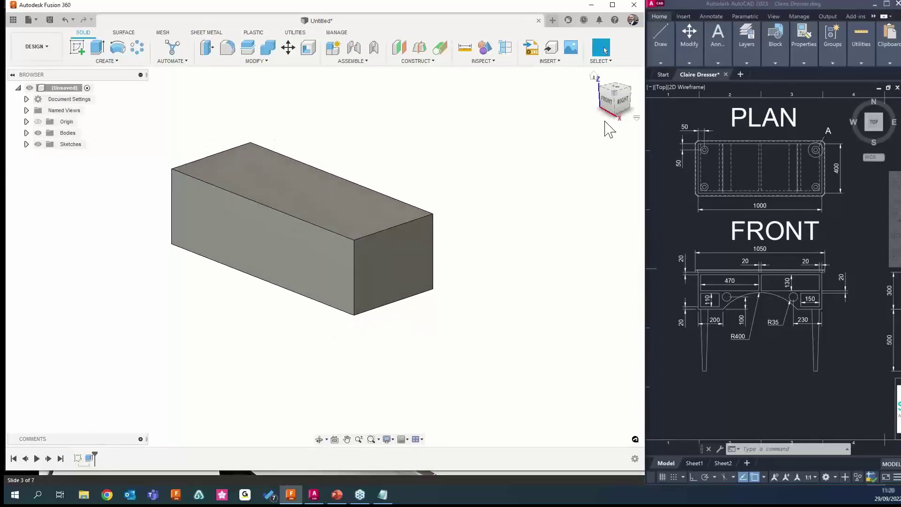
{"action": "left_click_drag", "start_coordinate": [612, 111], "coordinate": [611, 63]}
{"action": "mouse_move", "coordinate": [620, 107]}
{"action": "left_mouse_down"}
{"action": "mouse_move", "coordinate": [615, 101]}
{"action": "mouse_move", "coordinate": [625, 112]}
{"action": "left_mouse_up"}
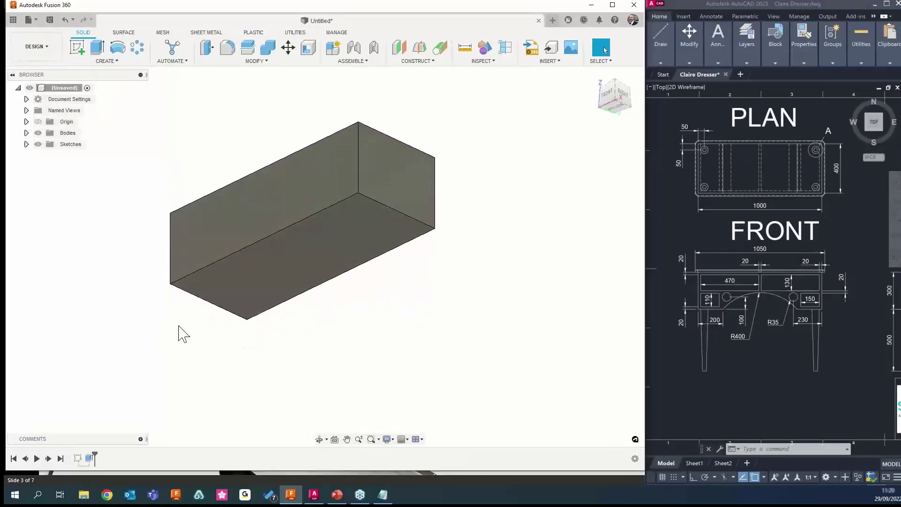
{"action": "mouse_move", "coordinate": [178, 325]}
{"action": "middle_mouse_down", "text": "shift"}
{"action": "mouse_move", "coordinate": [175, 344]}
{"action": "mouse_move", "coordinate": [180, 313]}
{"action": "middle_mouse_up", "text": "shift"}
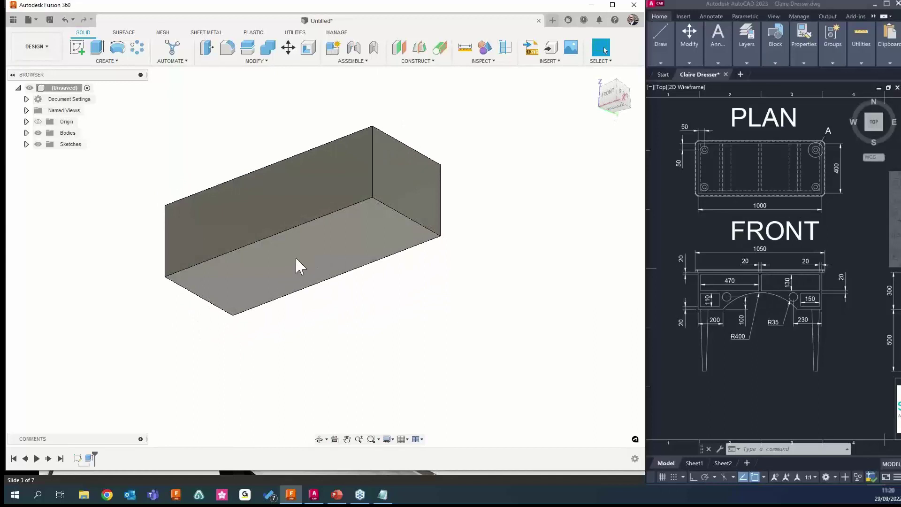
{"action": "left_click", "coordinate": [78, 48]}
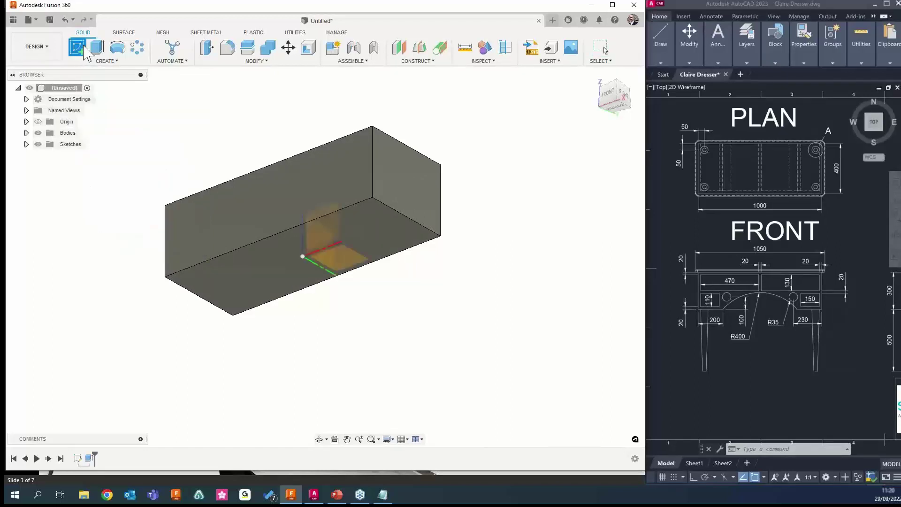
{"action": "left_click", "coordinate": [229, 277]}
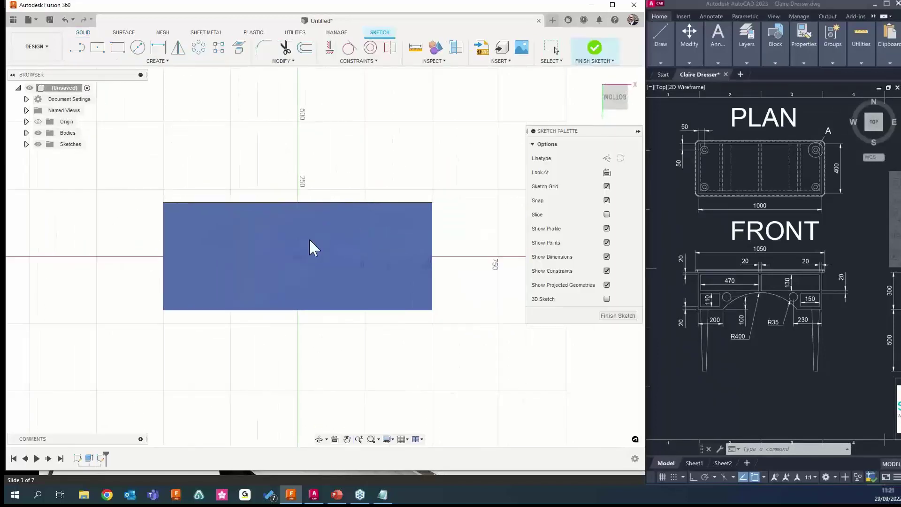
Sketch a 60 mm diameter circle near the upper-left corner of the box's bottom face
{"action": "left_click", "coordinate": [139, 49]}
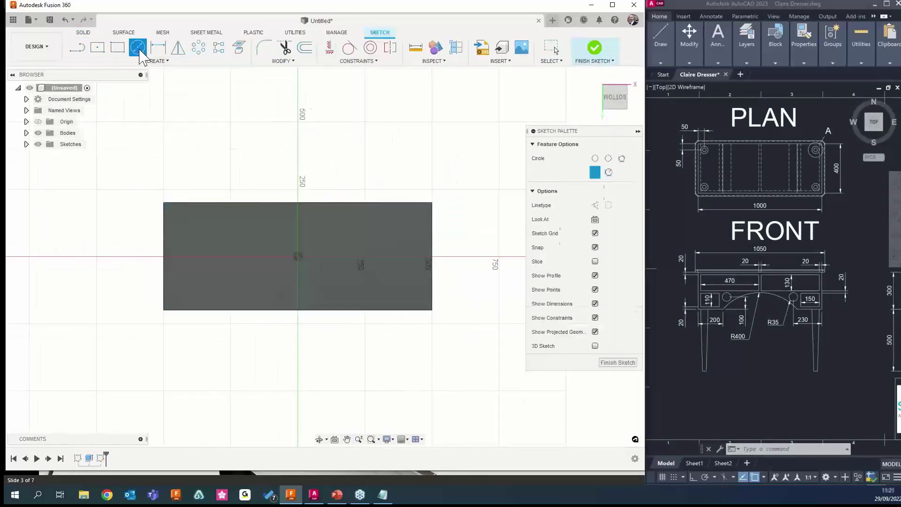
{"action": "left_click", "coordinate": [187, 225]}
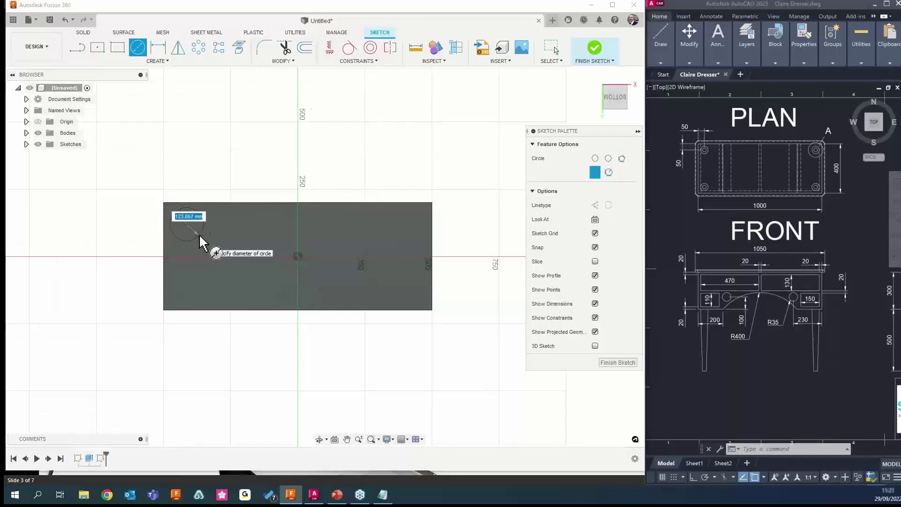
{"action": "type", "text": "60"}
{"action": "key", "text": "Return"}
{"action": "key", "text": "Escape"}
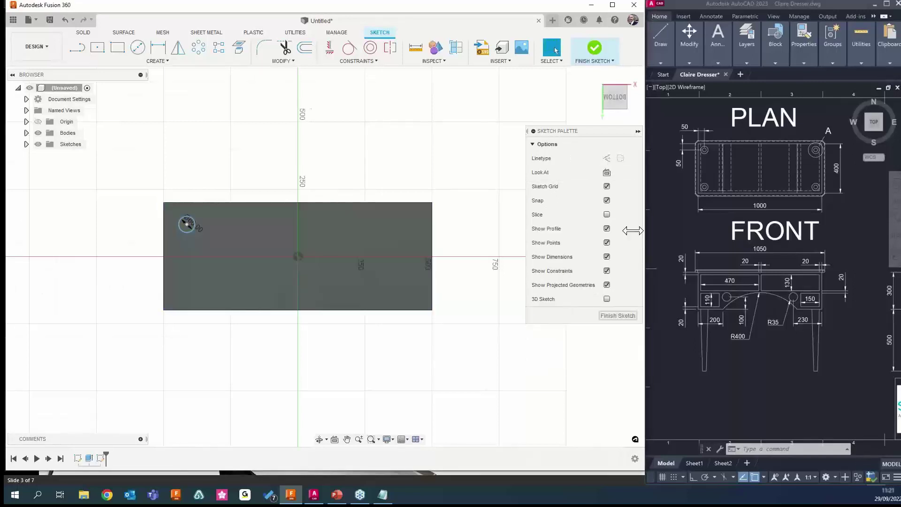
Check the leg diameters in Detail A of the AutoCAD drawing and test moving the circle in the Fusion 360 sketch
{"action": "middle_click_drag", "start_coordinate": [781, 280], "coordinate": [684, 265]}
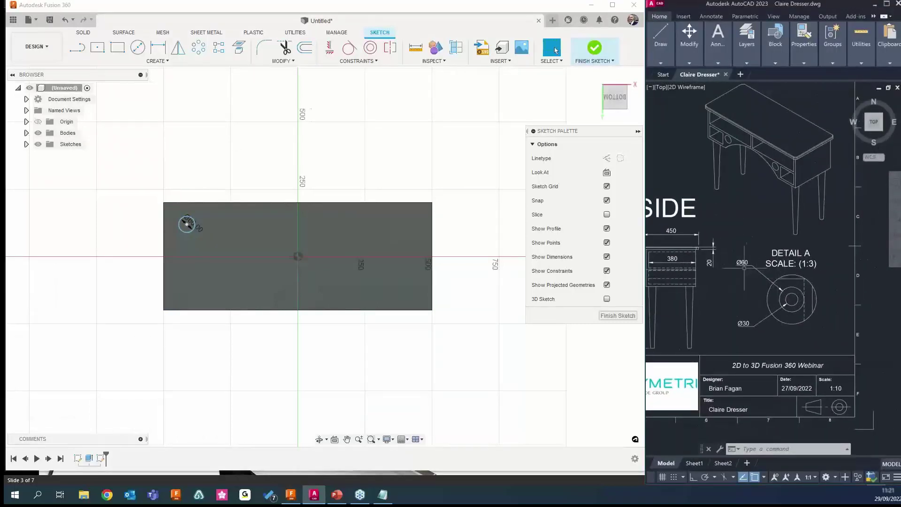
{"action": "scroll", "coordinate": [169, 227], "scroll_direction": "up", "scroll_amount": 2}
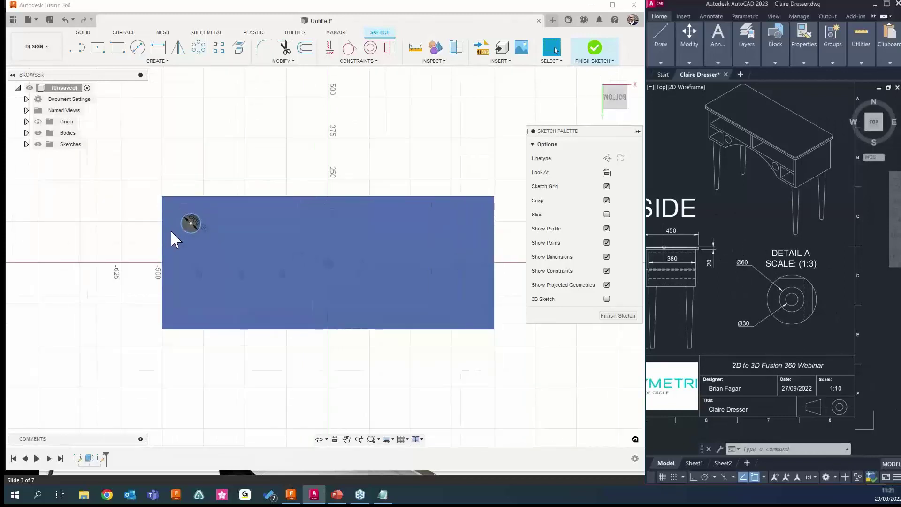
{"action": "key", "text": "Escape"}
{"action": "key", "text": "Escape"}
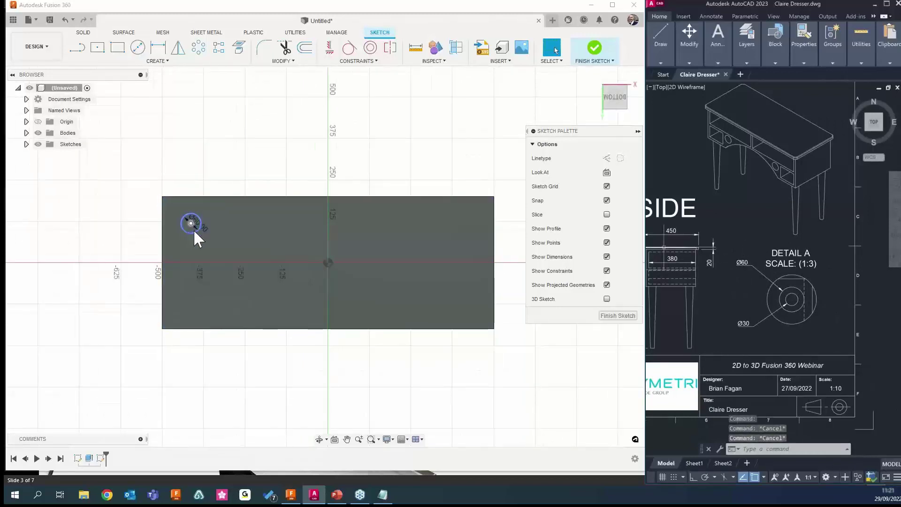
{"action": "left_click", "coordinate": [193, 232]}
{"action": "mouse_move", "coordinate": [193, 229]}
{"action": "left_mouse_down"}
{"action": "mouse_move", "coordinate": [196, 202]}
{"action": "mouse_move", "coordinate": [212, 227]}
{"action": "mouse_move", "coordinate": [193, 229]}
{"action": "left_mouse_up"}
{"action": "key", "text": "Escape"}
Examine Detail A and the leg offsets in the plan view of the AutoCAD drawing
{"action": "scroll", "coordinate": [760, 263], "scroll_direction": "up", "scroll_amount": 2}
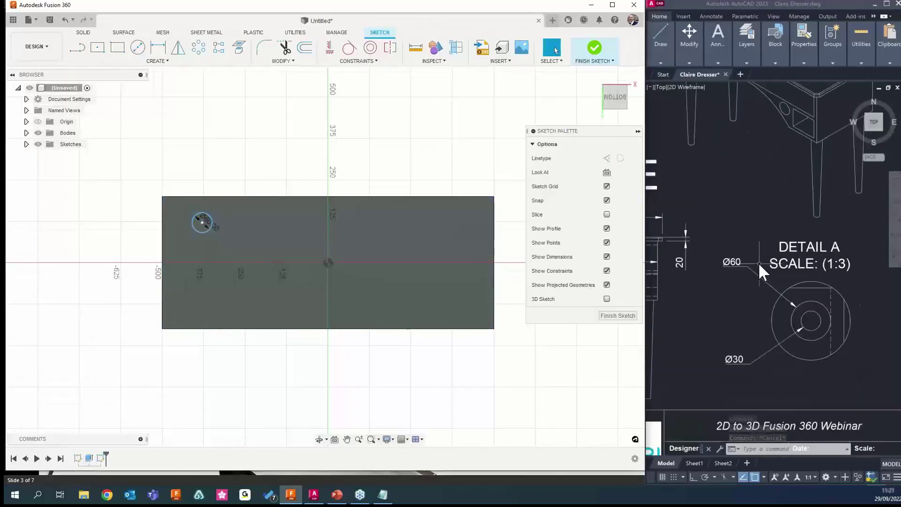
{"action": "scroll", "coordinate": [759, 264], "scroll_direction": "down", "scroll_amount": 6}
{"action": "scroll", "coordinate": [703, 245], "scroll_direction": "up", "scroll_amount": 2}
{"action": "mouse_move", "coordinate": [706, 245]}
{"action": "middle_mouse_down"}
{"action": "mouse_move", "coordinate": [696, 247]}
{"action": "mouse_move", "coordinate": [849, 218]}
{"action": "middle_mouse_up"}
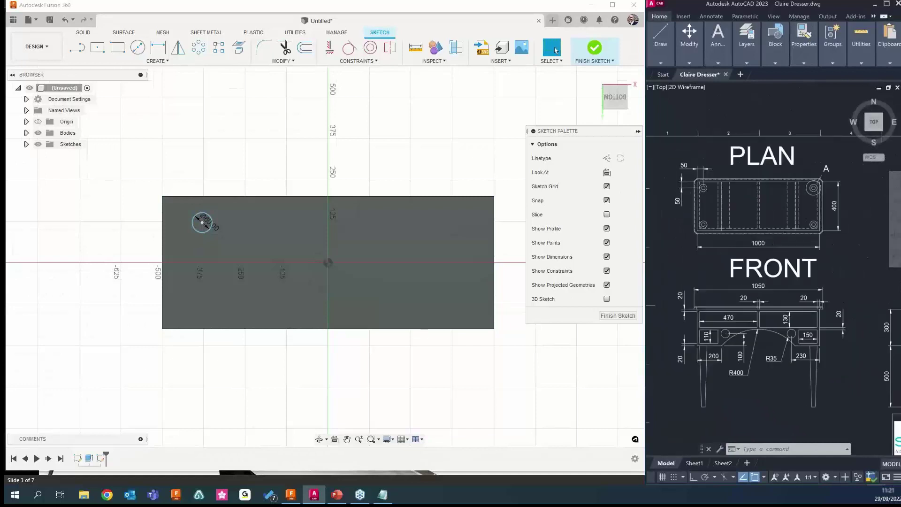
{"action": "scroll", "coordinate": [655, 157], "scroll_direction": "up", "scroll_amount": 4}
{"action": "key", "text": "Escape"}
{"action": "key", "text": "Escape"}
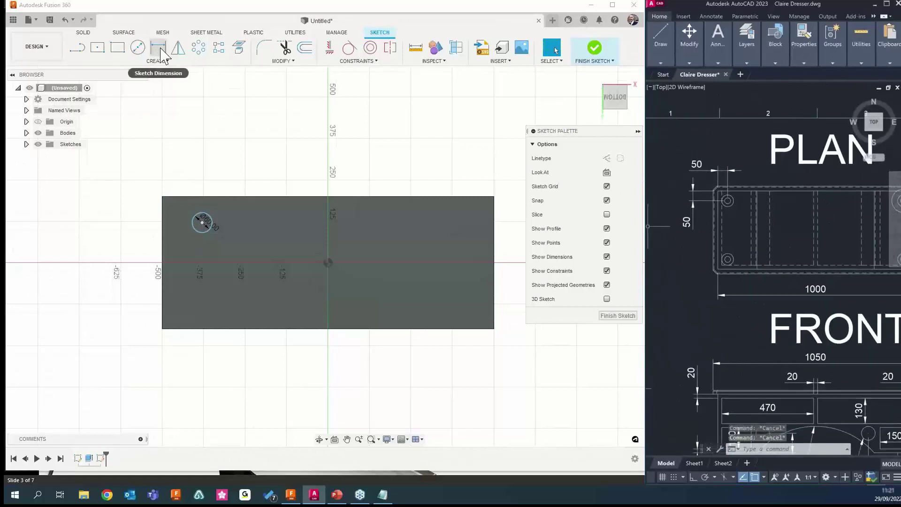
Dimension the circle's centre 50 mm from the left edge of the bottom face in Fusion 360
{"action": "left_click", "coordinate": [158, 47]}
{"action": "left_click", "coordinate": [202, 222]}
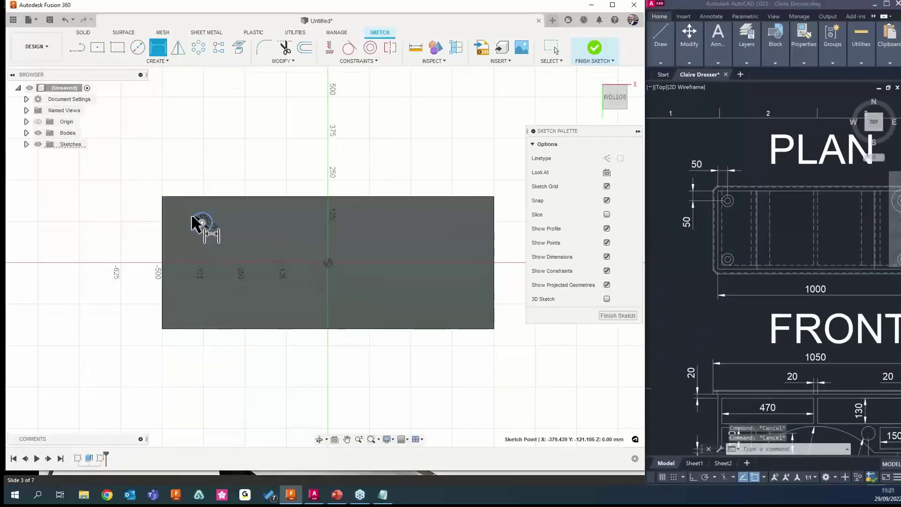
{"action": "left_click", "coordinate": [163, 221]}
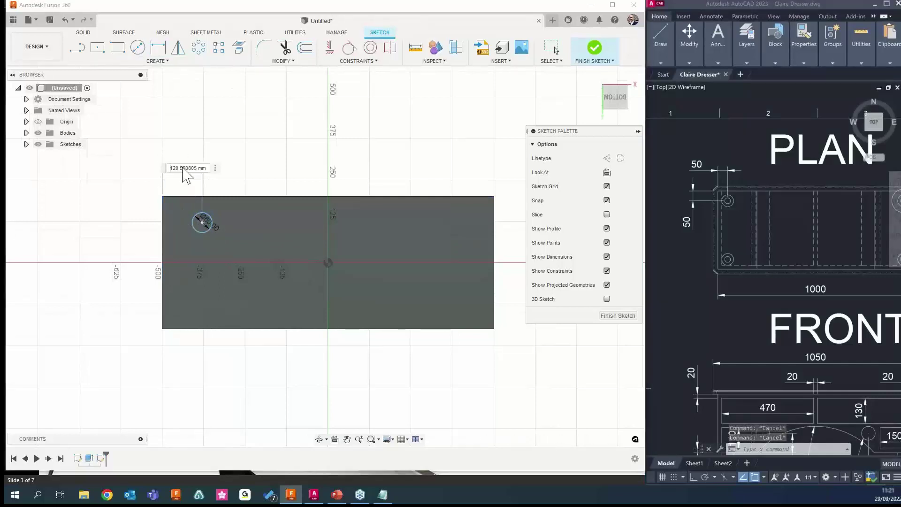
{"action": "left_click", "coordinate": [186, 172]}
{"action": "type", "text": "50"}
{"action": "key", "text": "Return"}
{"action": "scroll", "coordinate": [184, 183], "scroll_direction": "up", "scroll_amount": 1}
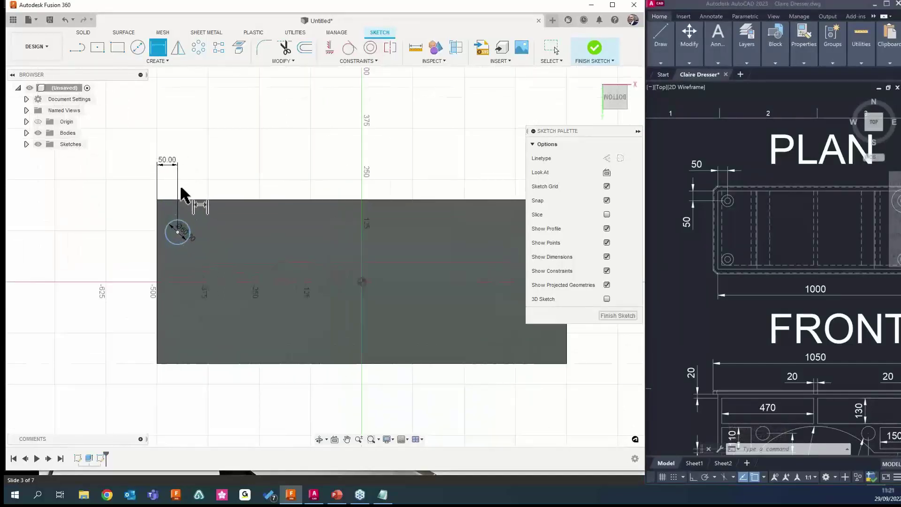
Dimension the circle's centre 50 mm from the upper edge of the bottom face
{"action": "left_click", "coordinate": [178, 232]}
{"action": "left_click", "coordinate": [189, 199]}
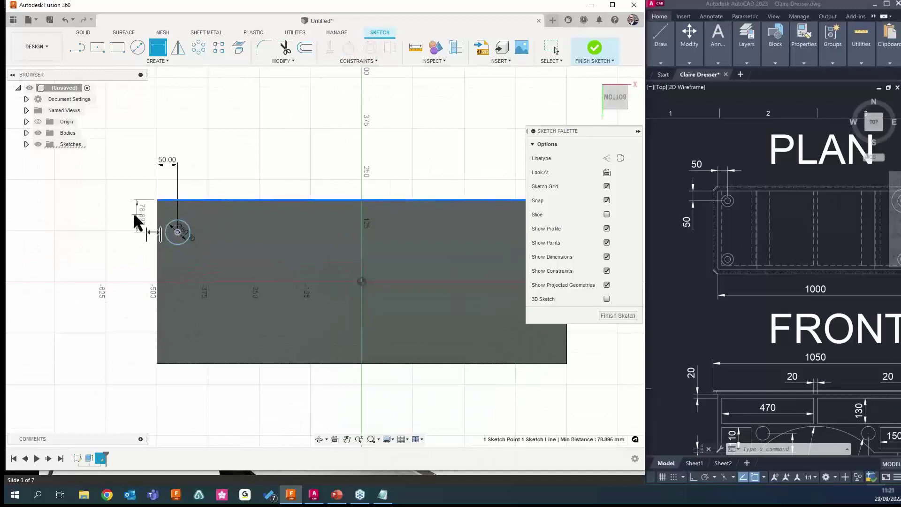
{"action": "left_click", "coordinate": [132, 215]}
{"action": "type", "text": "50"}
{"action": "key", "text": "Return"}
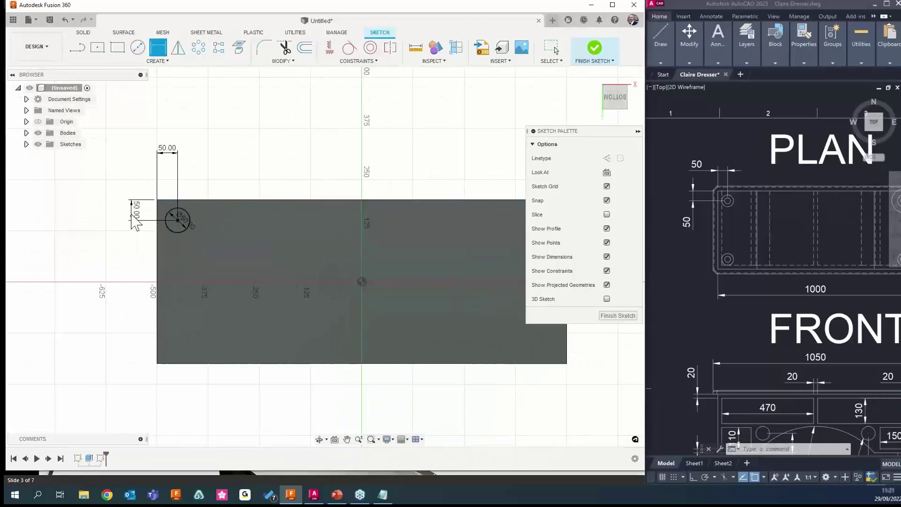
{"action": "key", "text": "Escape"}
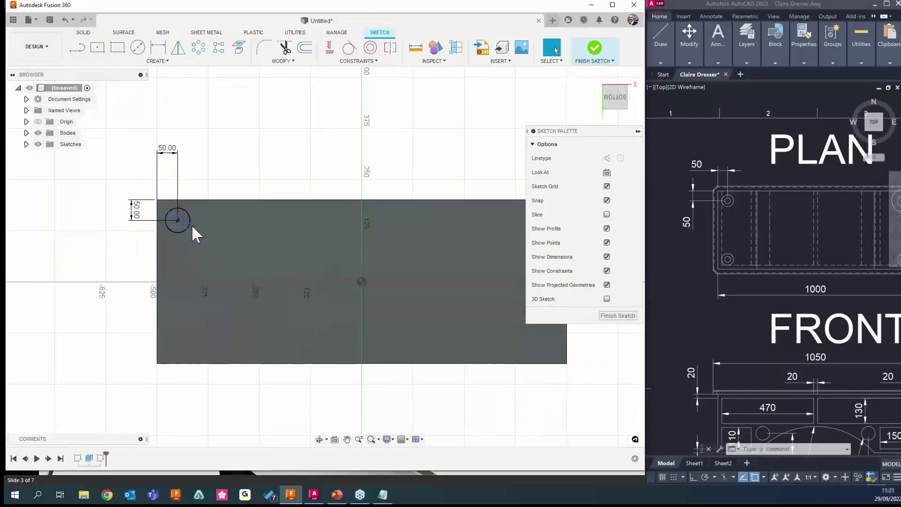
Rearrange the circle's diameter and offset dimension labels so they sit clear of the geometry
{"action": "left_click_drag", "start_coordinate": [192, 225], "coordinate": [208, 186]}
{"action": "scroll", "coordinate": [173, 231], "scroll_direction": "down", "scroll_amount": 1}
{"action": "middle_click_drag", "start_coordinate": [186, 224], "coordinate": [170, 240]}
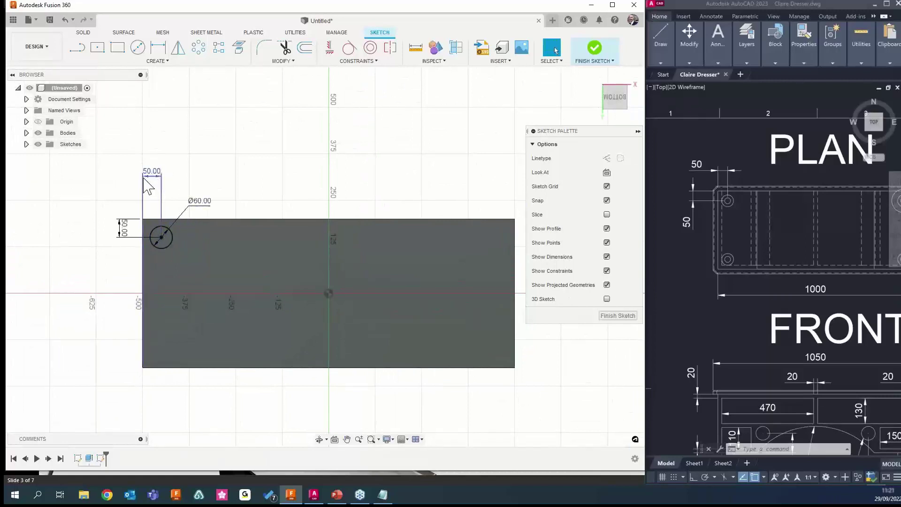
{"action": "left_click_drag", "start_coordinate": [159, 173], "coordinate": [188, 160]}
{"action": "left_click_drag", "start_coordinate": [124, 229], "coordinate": [102, 204]}
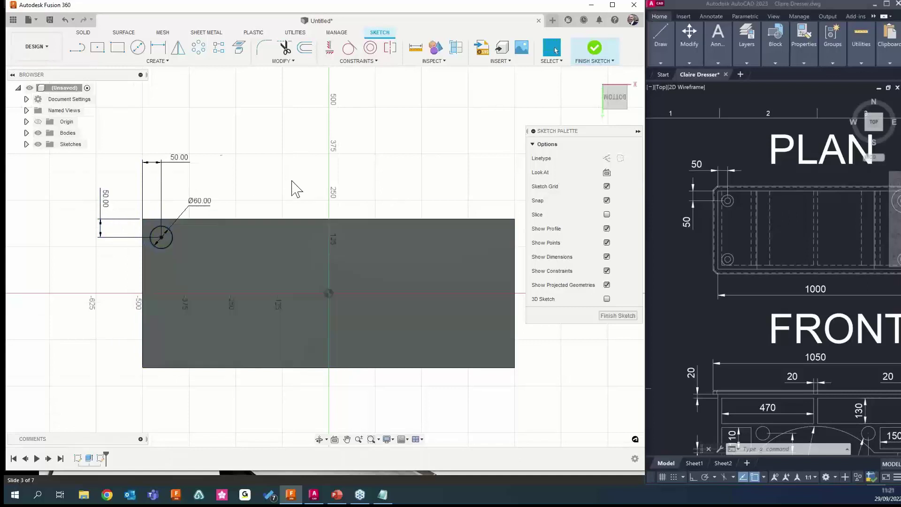
Link the circle's horizontal offset dimension to the vertical offset parameter d9
{"action": "double_click", "coordinate": [181, 157]}
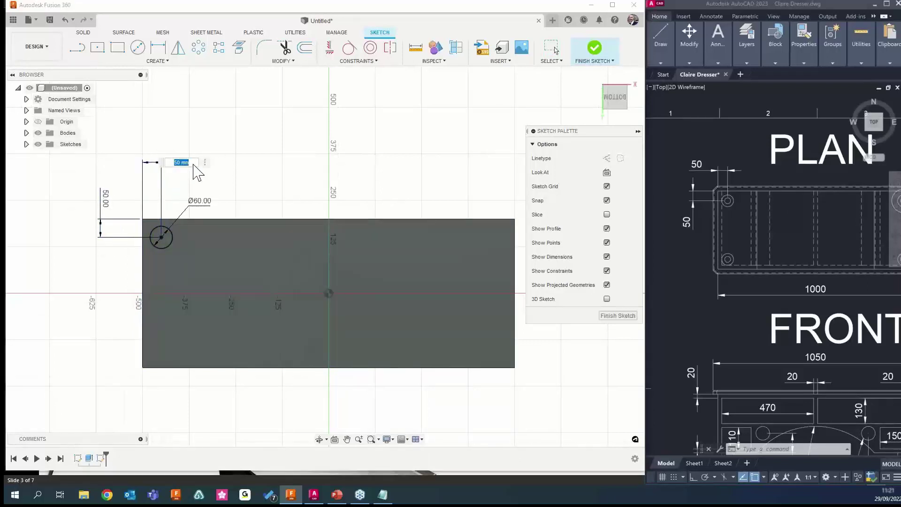
{"action": "type", "text": "d9"}
{"action": "key", "text": "Return"}
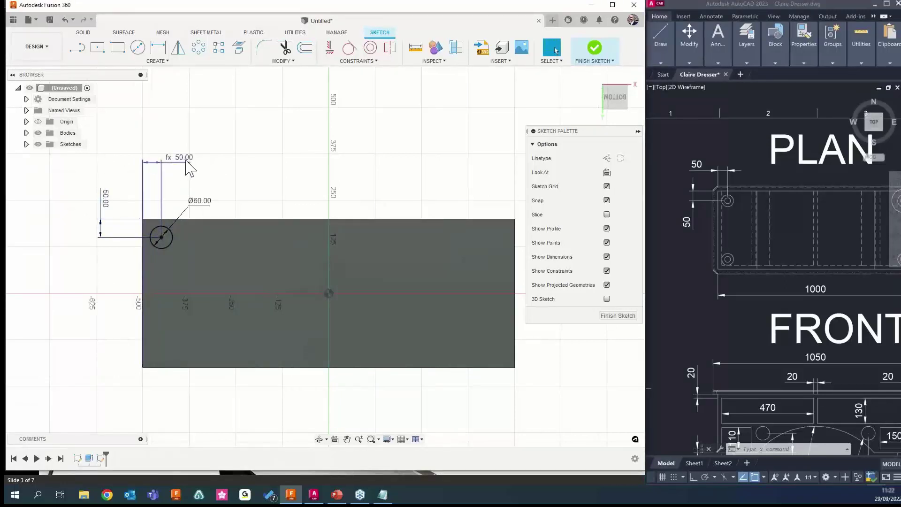
Test the linked offsets by setting the vertical offset to 100 mm, and return it to 50 mm
{"action": "double_click", "coordinate": [106, 203]}
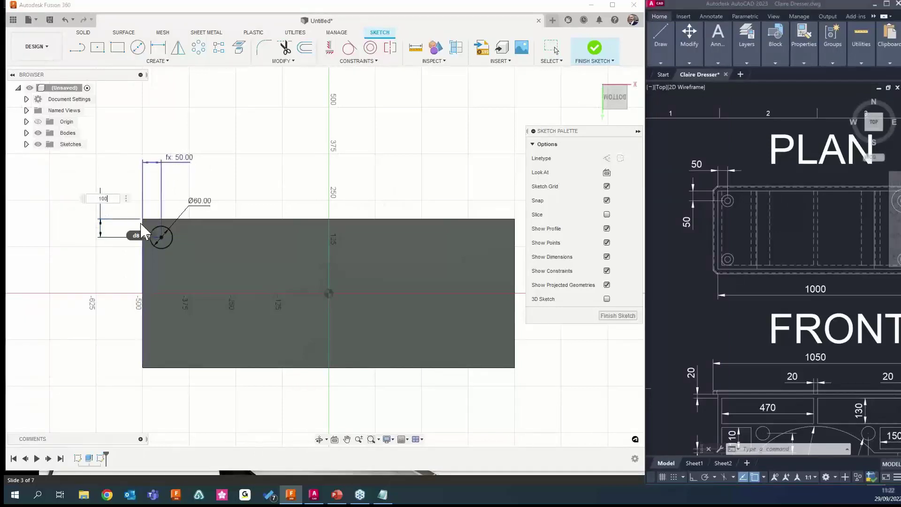
{"action": "key", "text": "Return"}
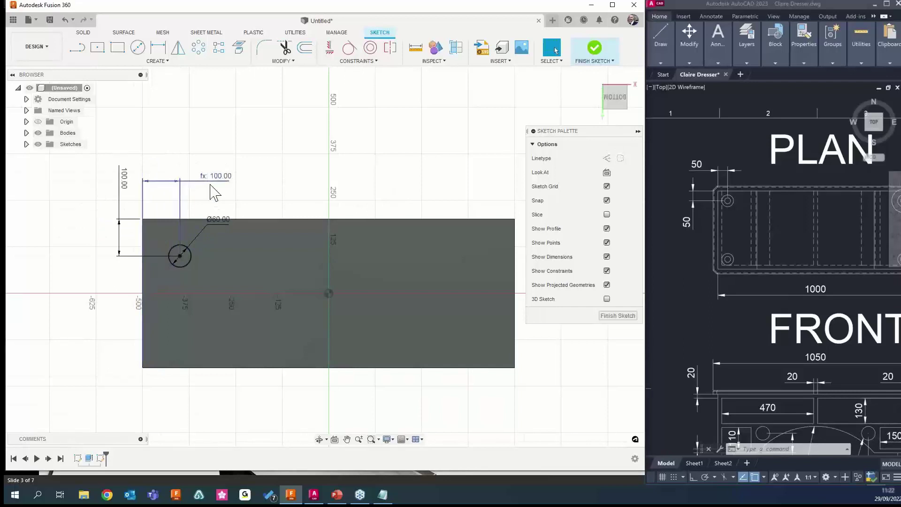
{"action": "left_click", "coordinate": [124, 177]}
{"action": "double_click", "coordinate": [124, 175]}
{"action": "type", "text": "50"}
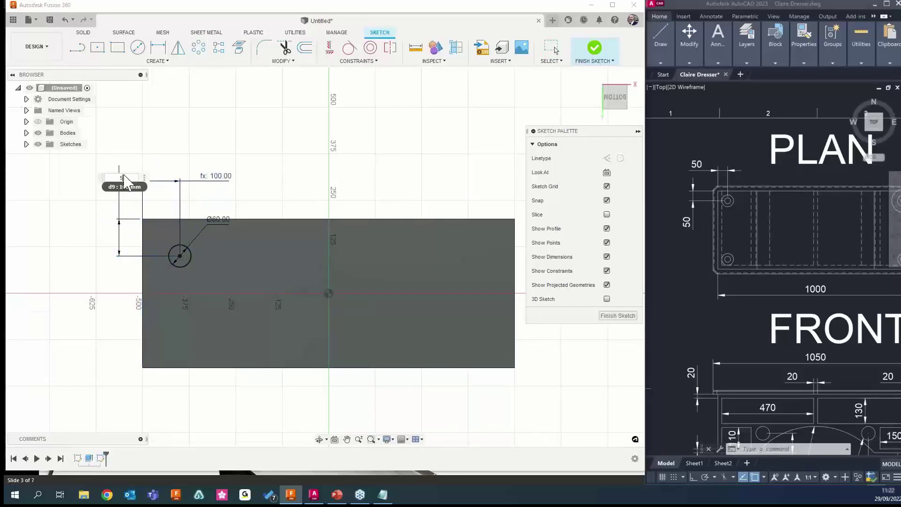
{"action": "key", "text": "Return"}
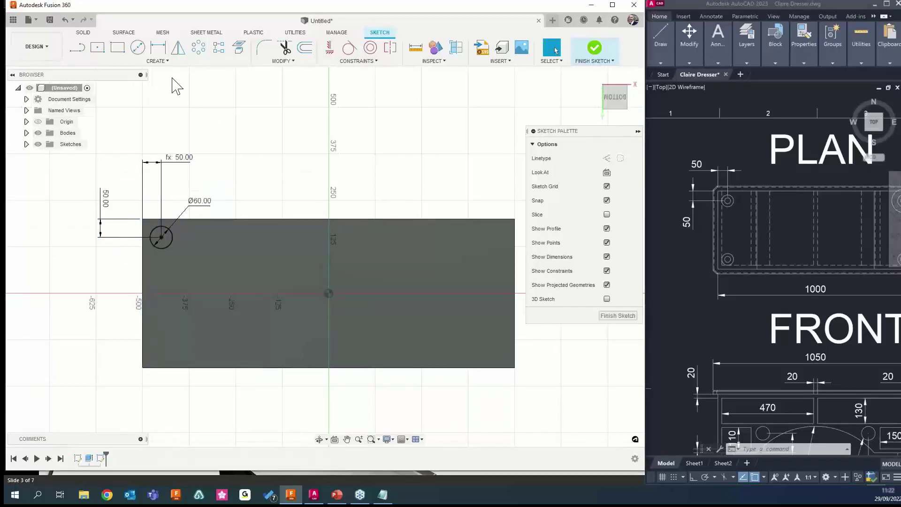
Sketch a second, larger circle freehand near the lower-left corner of the face
{"action": "left_click", "coordinate": [137, 47]}
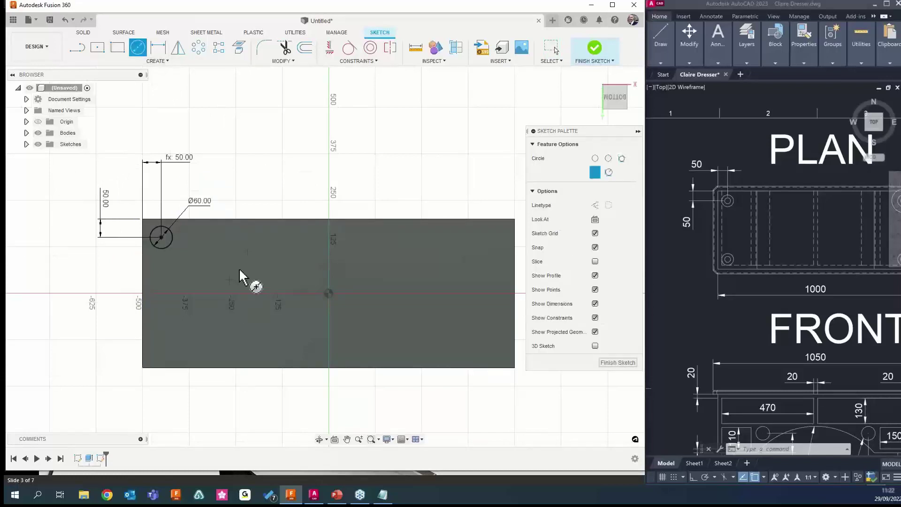
{"action": "left_click", "coordinate": [175, 344]}
{"action": "left_click", "coordinate": [193, 343]}
{"action": "key", "text": "Escape"}
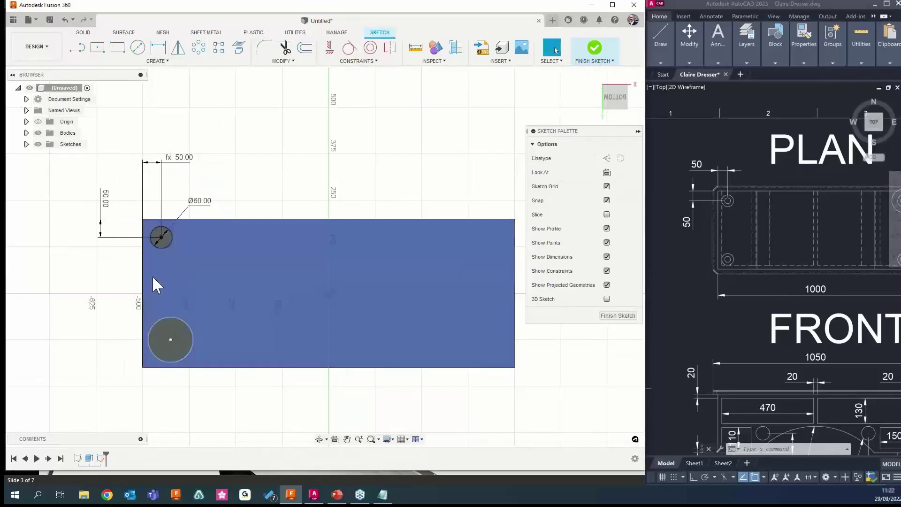
{"action": "middle_click_drag", "start_coordinate": [163, 280], "coordinate": [177, 275]}
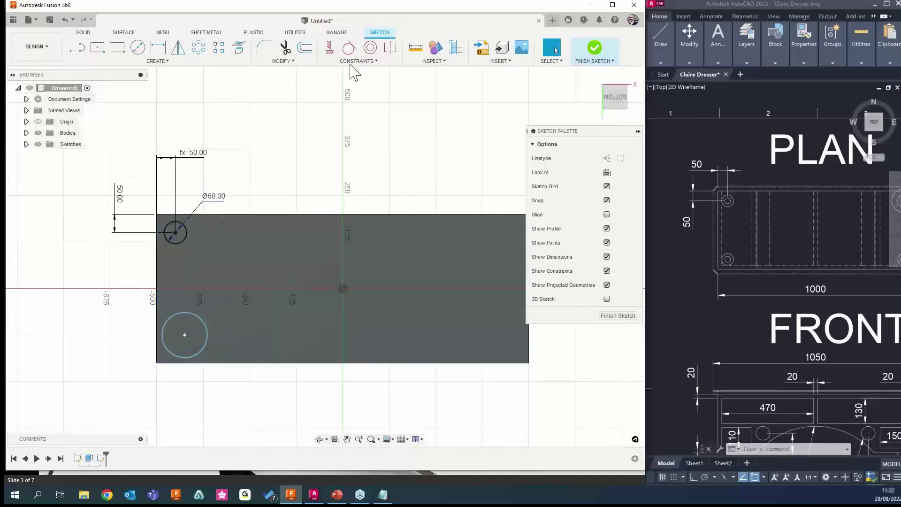
Apply an Equal constraint between the 60 mm circle and the lower circle
{"action": "left_click", "coordinate": [377, 61]}
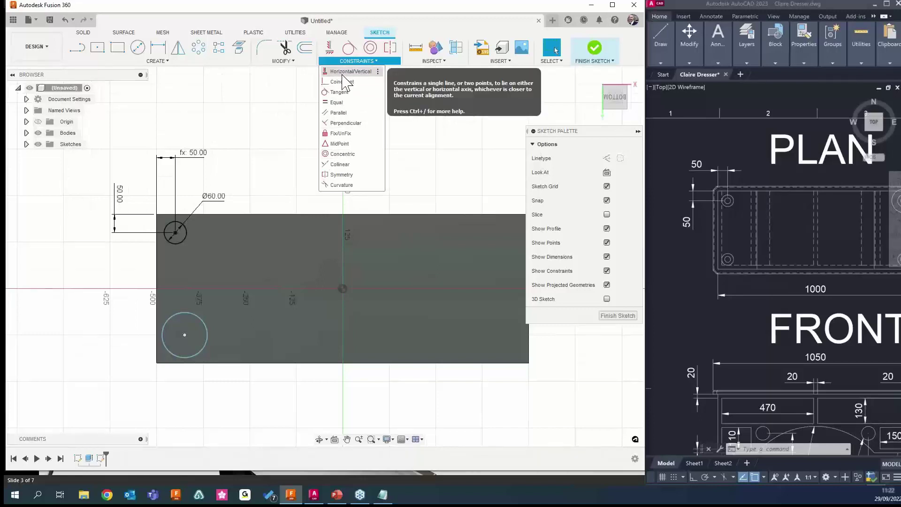
{"action": "left_click", "coordinate": [336, 102]}
{"action": "left_click", "coordinate": [185, 238]}
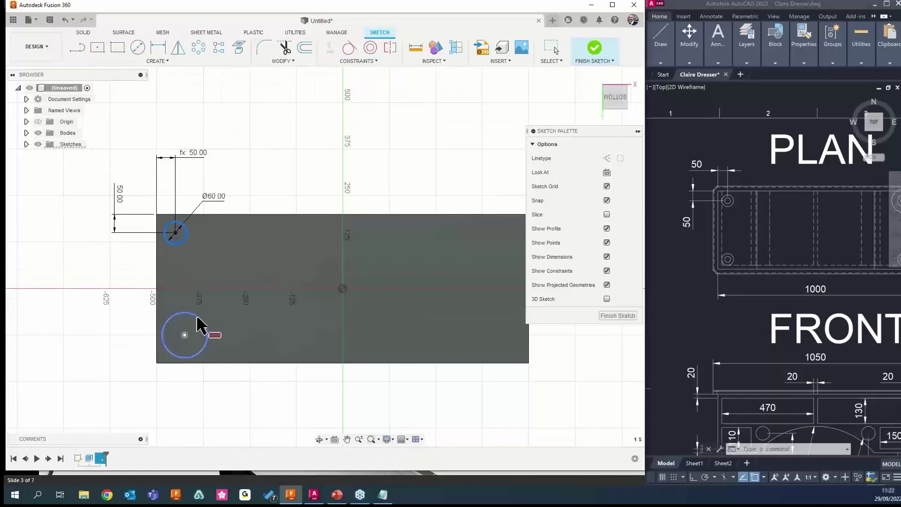
{"action": "left_click", "coordinate": [197, 322]}
{"action": "key", "text": "Escape"}
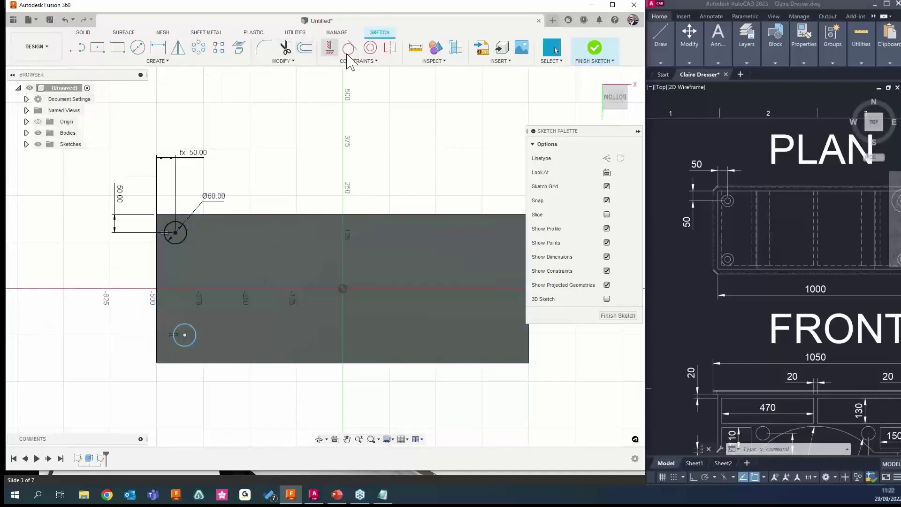
Align the two circles' centres with a Horizontal/Vertical constraint and test it by moving the lower circle
{"action": "left_click", "coordinate": [359, 62]}
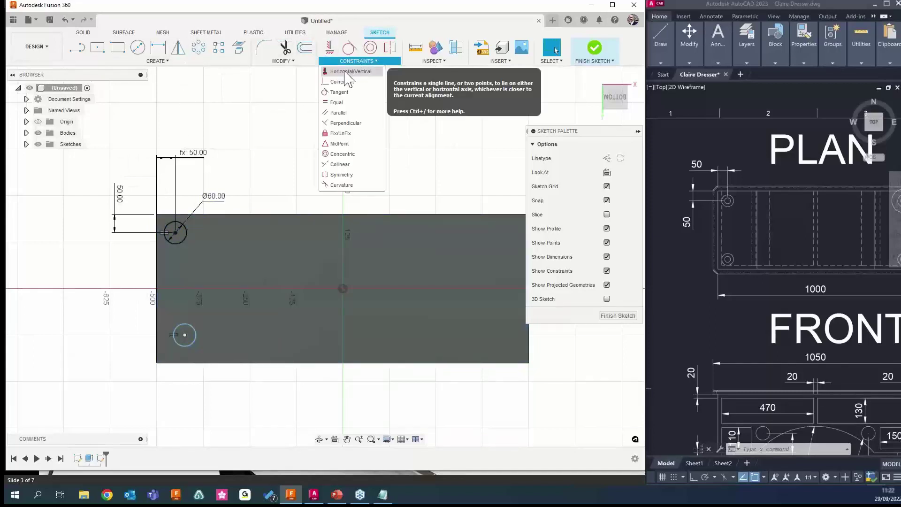
{"action": "left_click", "coordinate": [351, 71]}
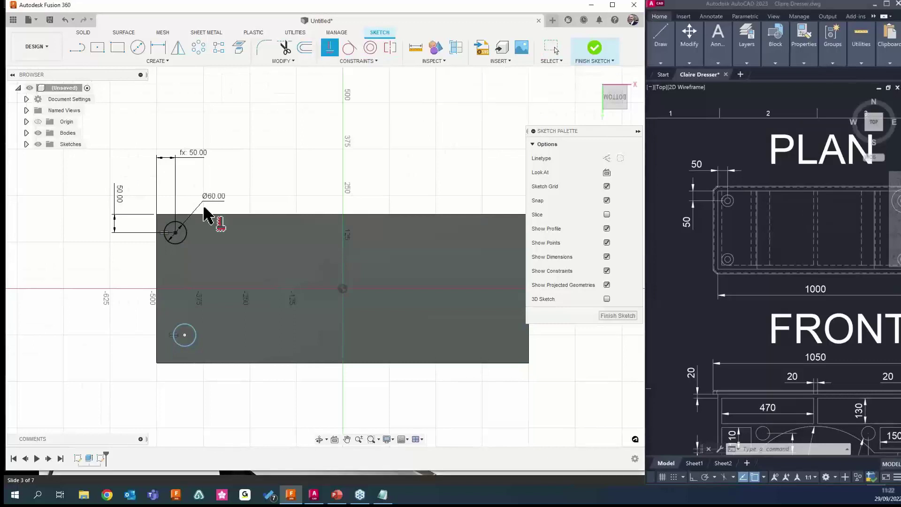
{"action": "left_click", "coordinate": [175, 233]}
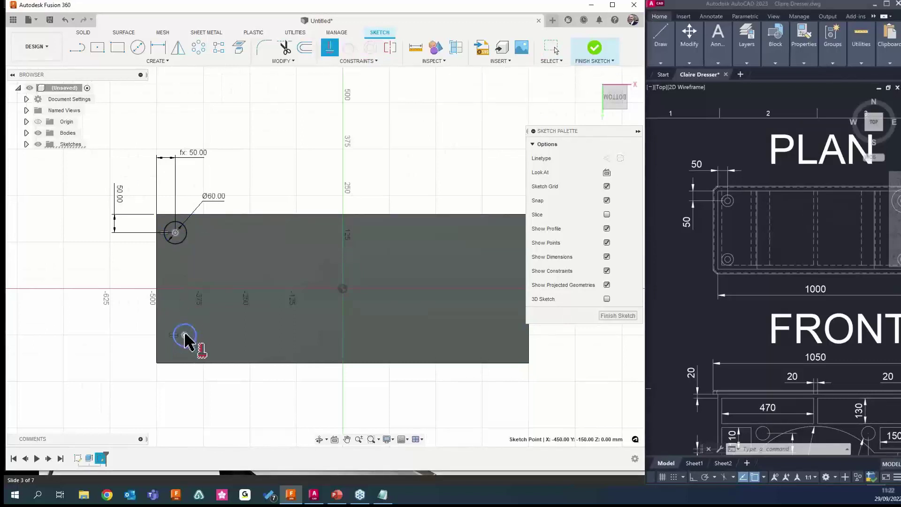
{"action": "left_click", "coordinate": [184, 335]}
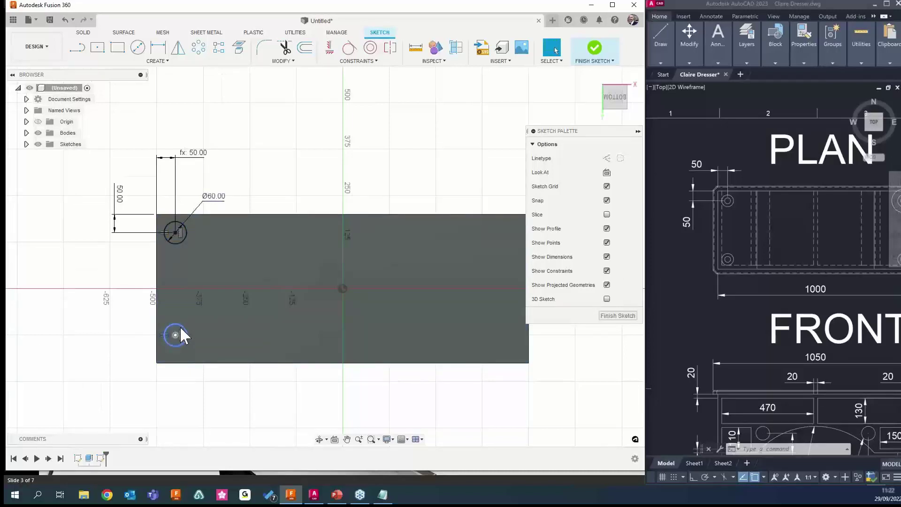
{"action": "left_click_drag", "start_coordinate": [188, 333], "coordinate": [196, 386]}
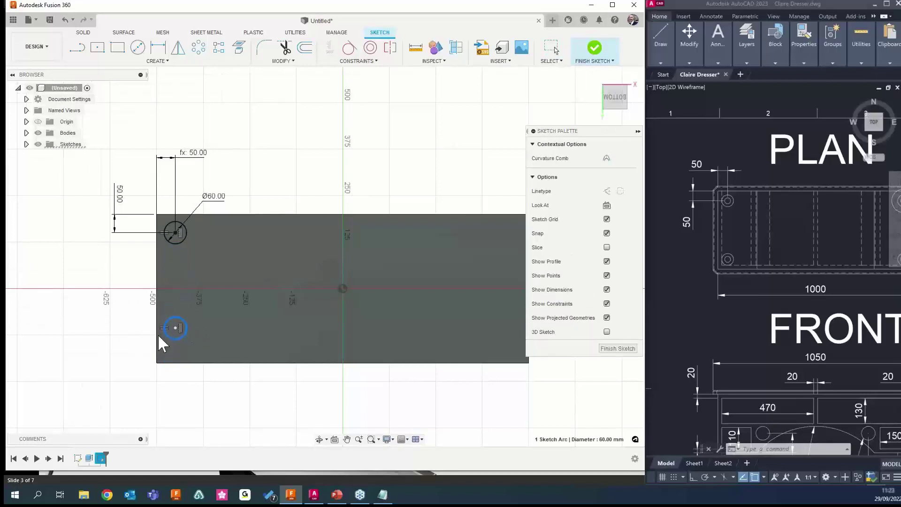
{"action": "left_click_drag", "start_coordinate": [159, 335], "coordinate": [159, 346]}
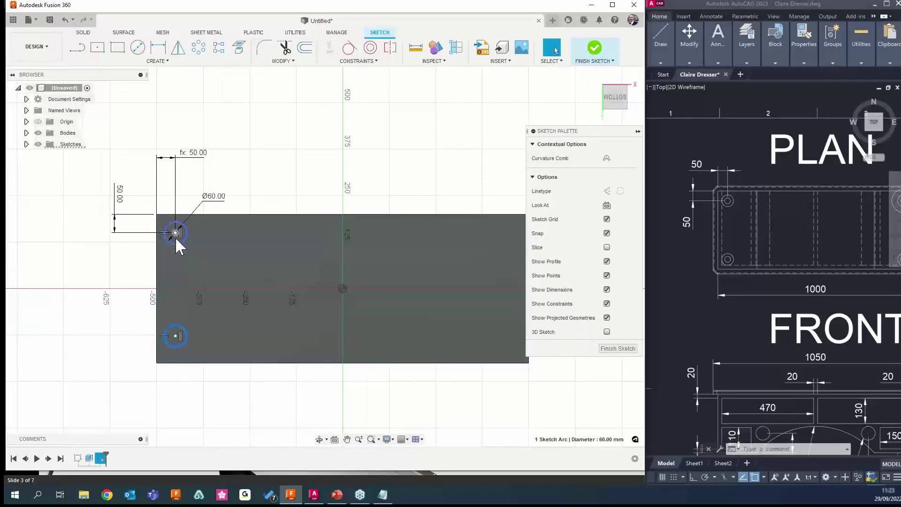
Dimension the lower-left circle's centre from the face's lower edge, linking the value to the upper-left circle's horizontal offset, and move the dimension outward
{"action": "left_click", "coordinate": [158, 47]}
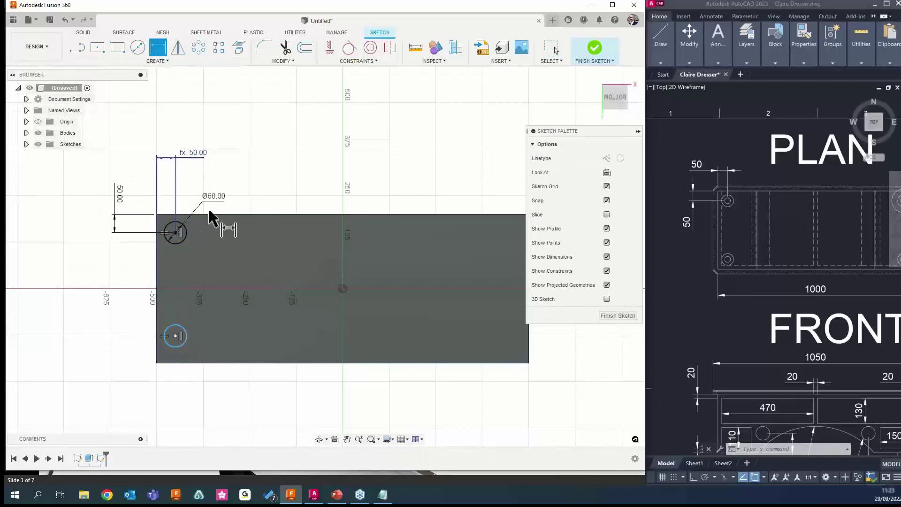
{"action": "left_click", "coordinate": [176, 335]}
{"action": "left_click", "coordinate": [167, 363]}
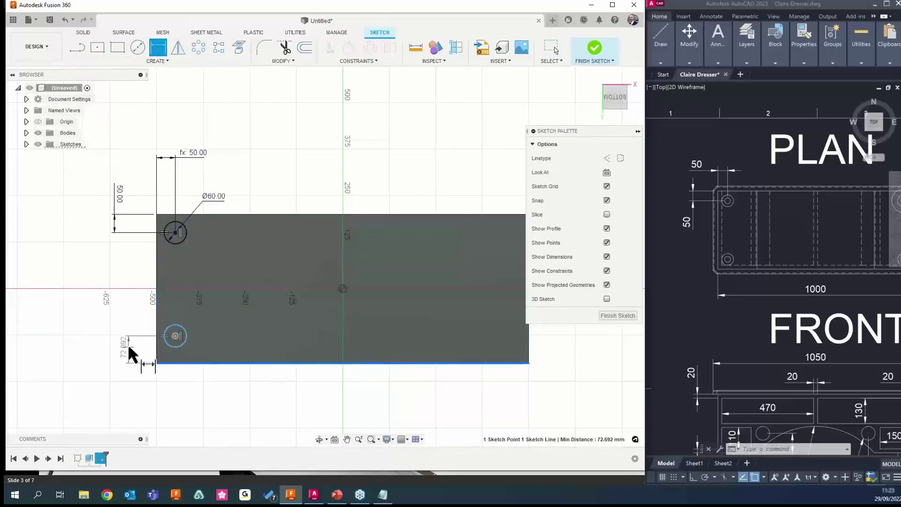
{"action": "left_click", "coordinate": [134, 355]}
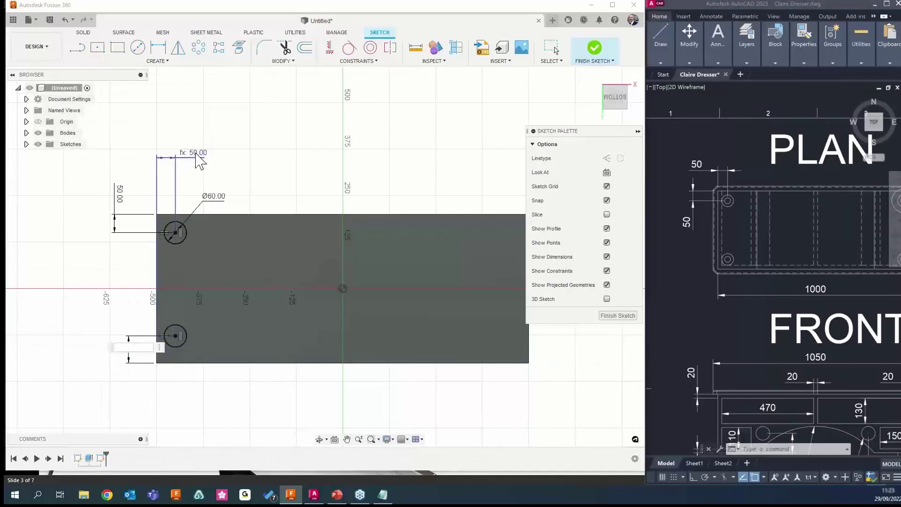
{"action": "left_click", "coordinate": [195, 153]}
{"action": "key", "text": "Return"}
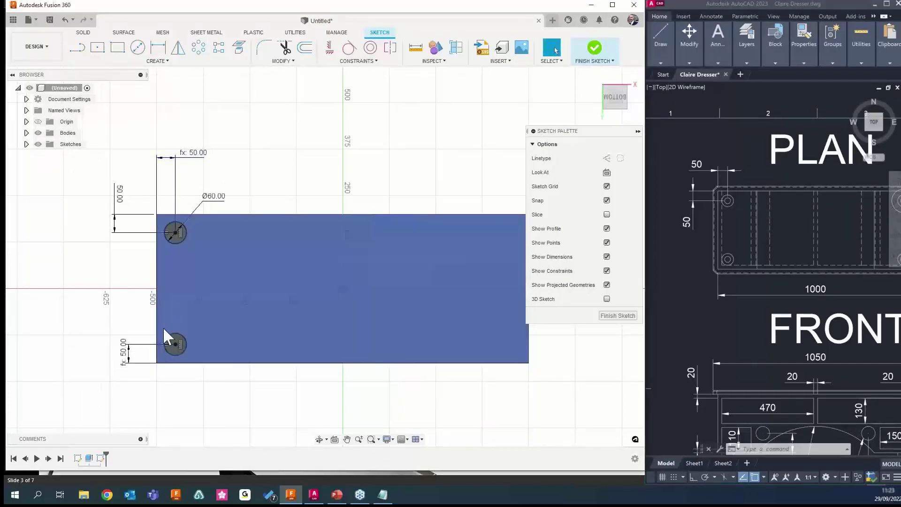
{"action": "left_click_drag", "start_coordinate": [126, 356], "coordinate": [107, 333]}
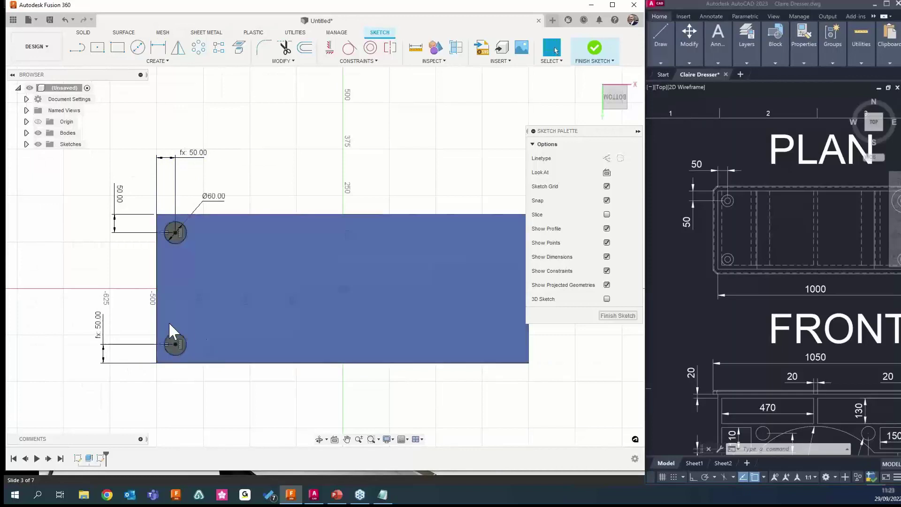
Sketch two circles freehand near the right end of the face, one above the other, each about 70 mm in diameter
{"action": "scroll", "coordinate": [180, 342], "scroll_direction": "down", "scroll_amount": 1}
{"action": "middle_click_drag", "start_coordinate": [278, 320], "coordinate": [208, 320]}
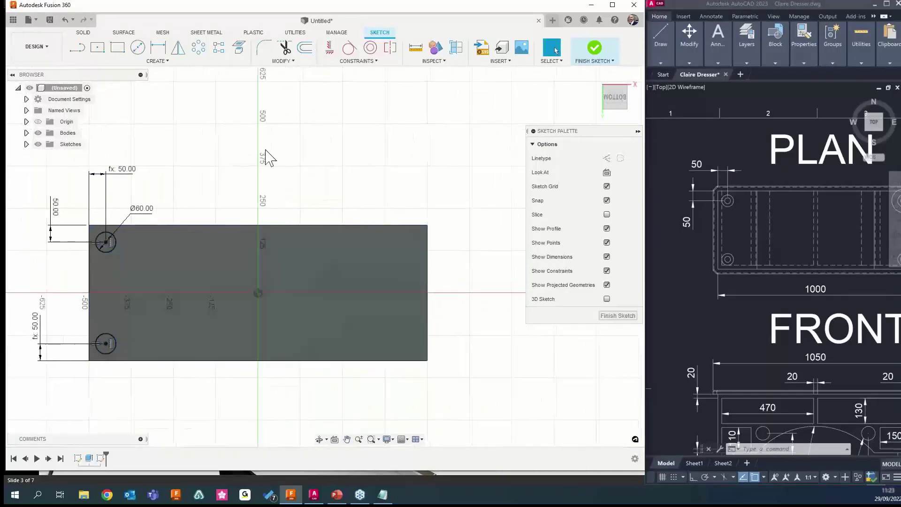
{"action": "left_click", "coordinate": [140, 44]}
{"action": "left_click", "coordinate": [377, 251]}
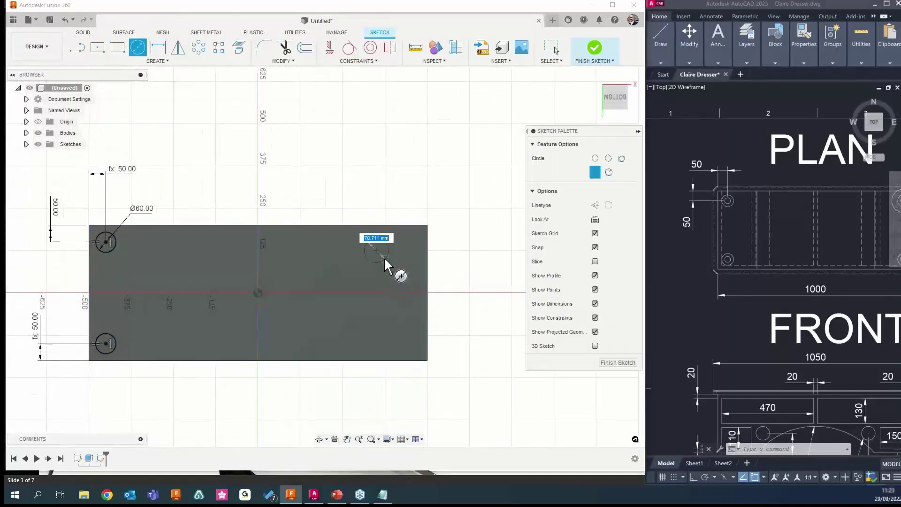
{"action": "left_click", "coordinate": [385, 259]}
{"action": "left_click", "coordinate": [369, 327]}
{"action": "left_click", "coordinate": [376, 334]}
{"action": "key", "text": "Escape"}
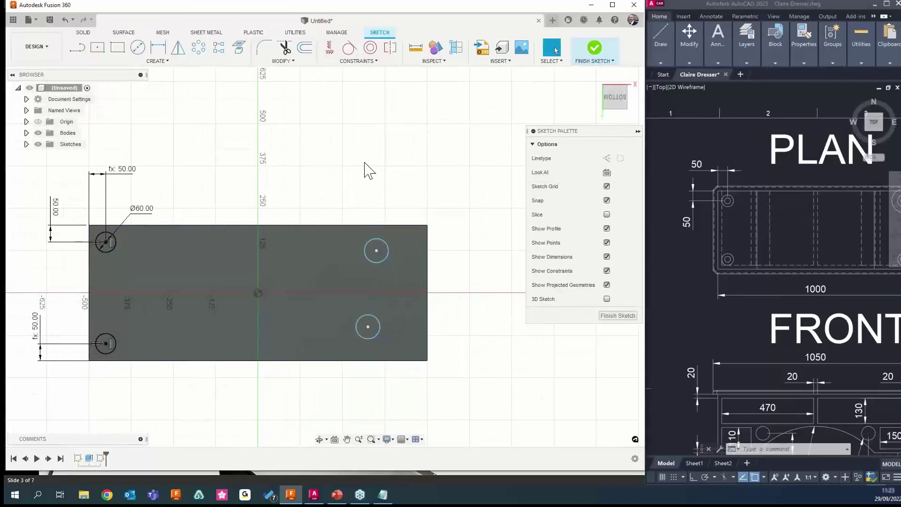
Apply Equal constraints to match both right-hand circles to the 60 mm circle
{"action": "left_click", "coordinate": [354, 63]}
{"action": "left_click", "coordinate": [339, 103]}
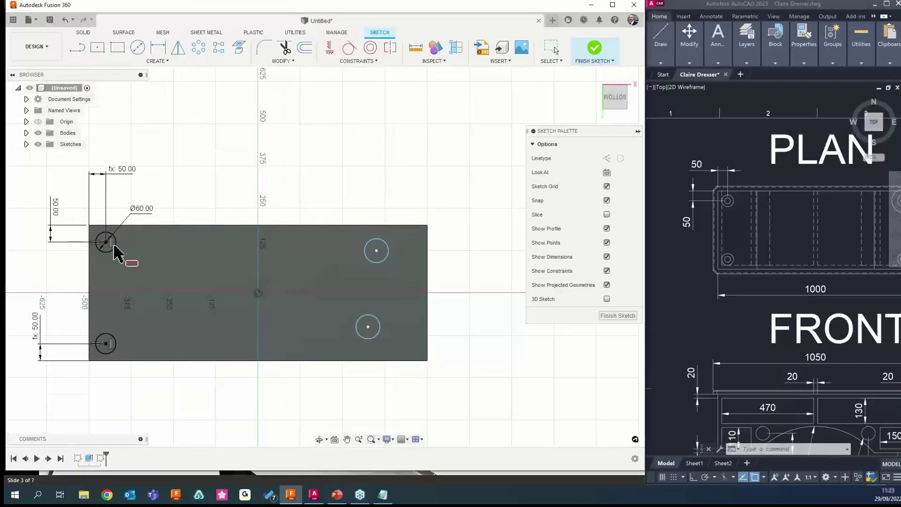
{"action": "left_click", "coordinate": [112, 250]}
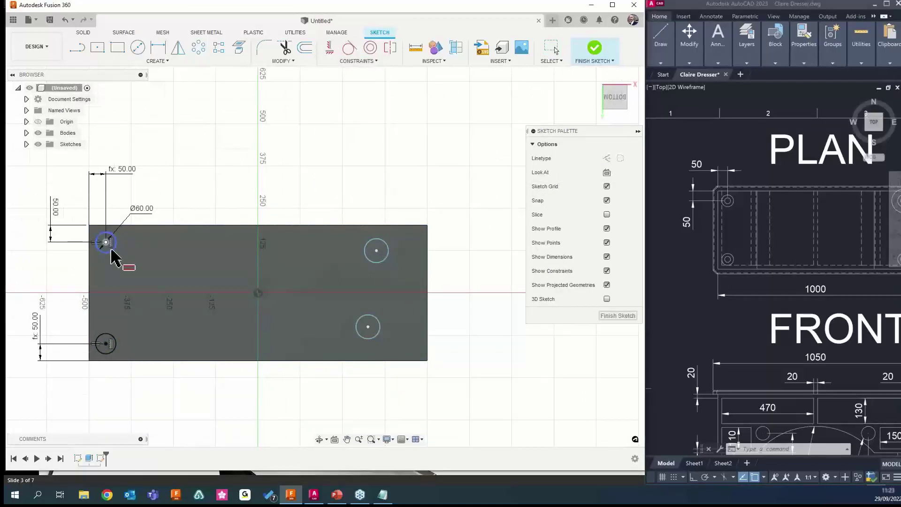
{"action": "left_click", "coordinate": [374, 263]}
{"action": "left_click", "coordinate": [377, 260]}
{"action": "left_click", "coordinate": [367, 314]}
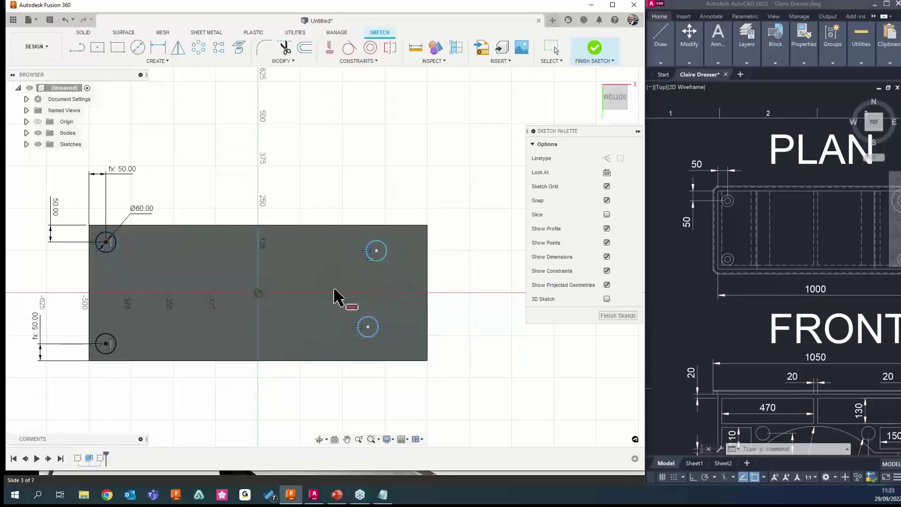
{"action": "key", "text": "Escape"}
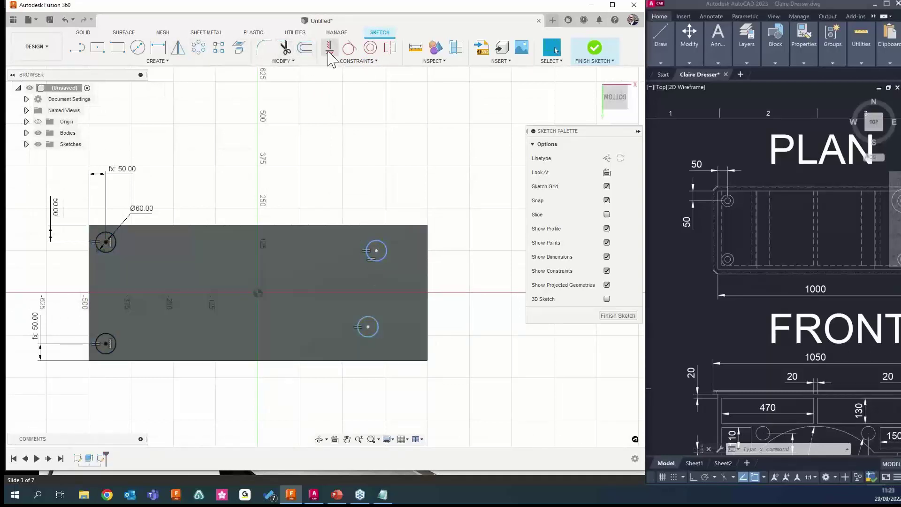
Align the right-hand circles' centres with the left-hand circles and with each other using Horizontal/Vertical constraints
{"action": "left_click", "coordinate": [330, 48]}
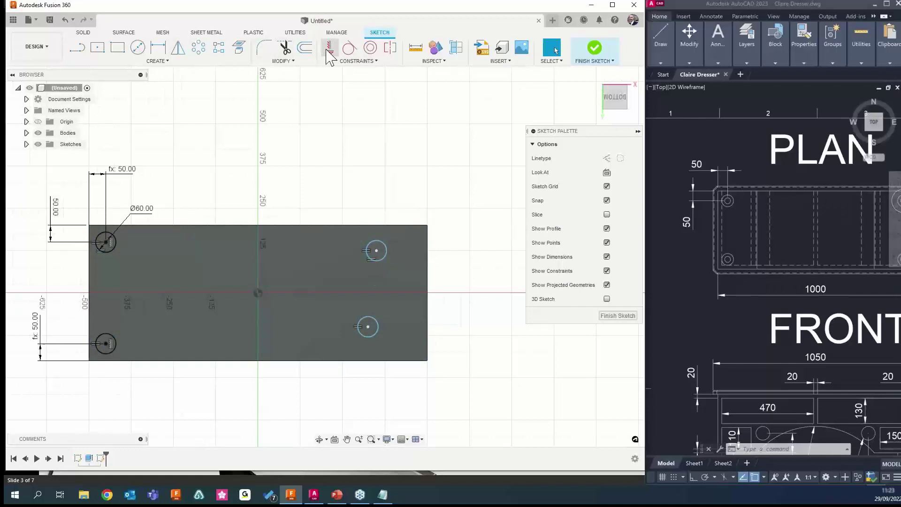
{"action": "left_click", "coordinate": [106, 242]}
{"action": "left_click", "coordinate": [377, 251]}
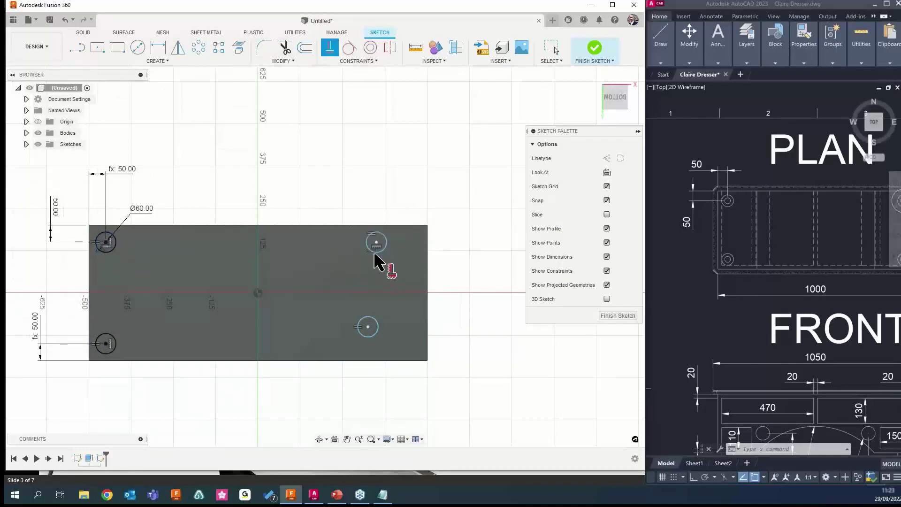
{"action": "left_click", "coordinate": [368, 327]}
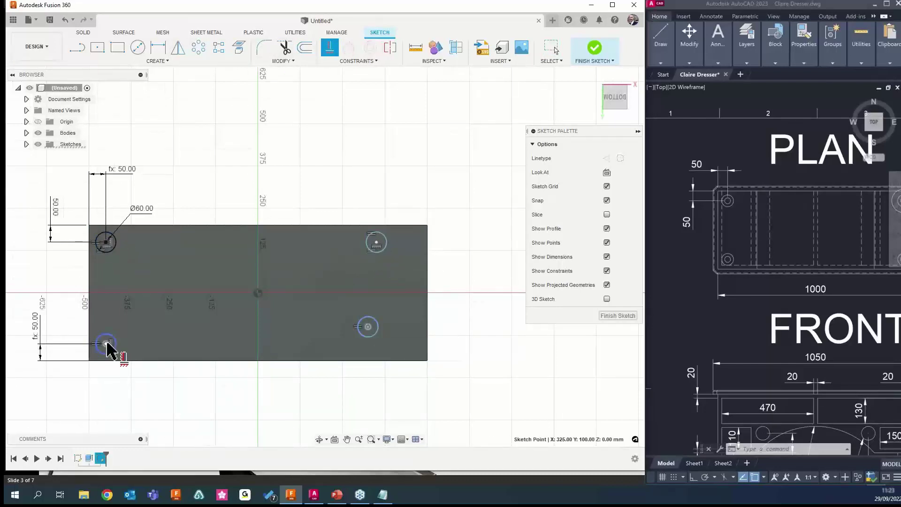
{"action": "left_click", "coordinate": [106, 343]}
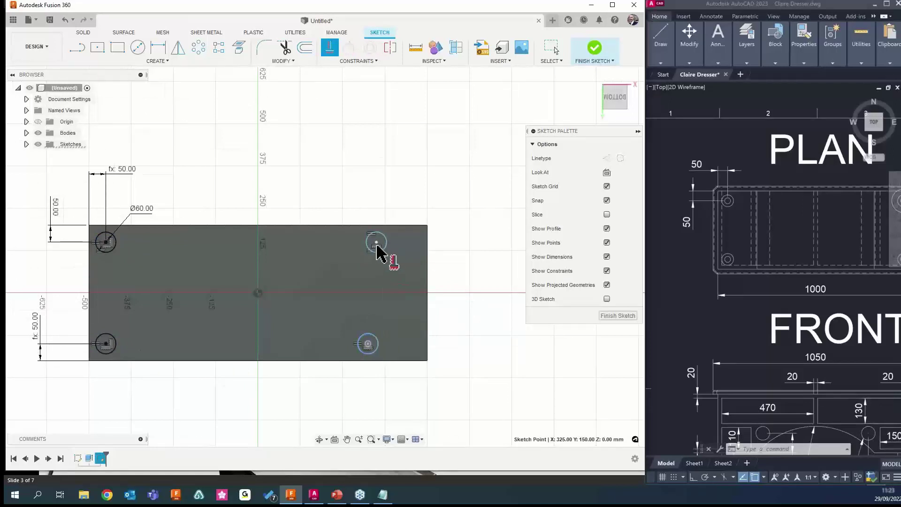
{"action": "left_click", "coordinate": [377, 244]}
{"action": "key", "text": "Escape"}
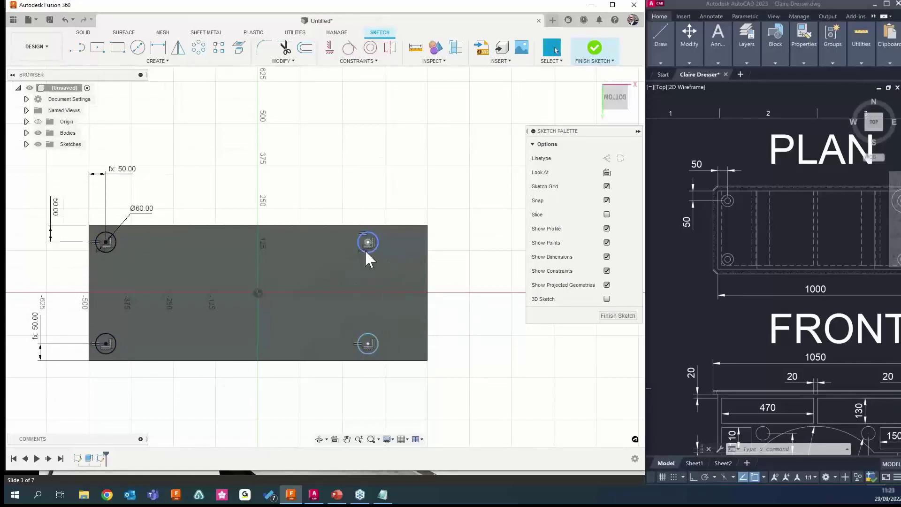
Dimension the upper-right circle's centre 50 mm from the face's right edge
{"action": "middle_click_drag", "start_coordinate": [364, 249], "coordinate": [394, 254]}
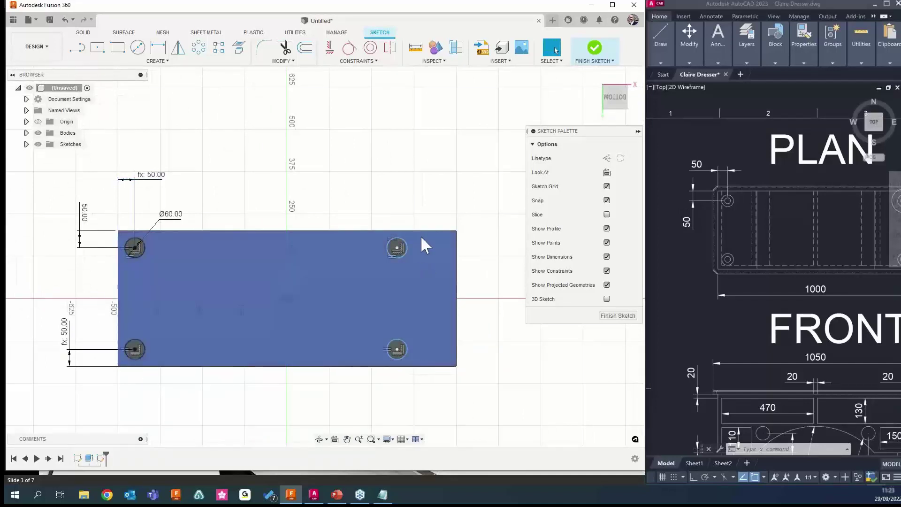
{"action": "left_click", "coordinate": [158, 47]}
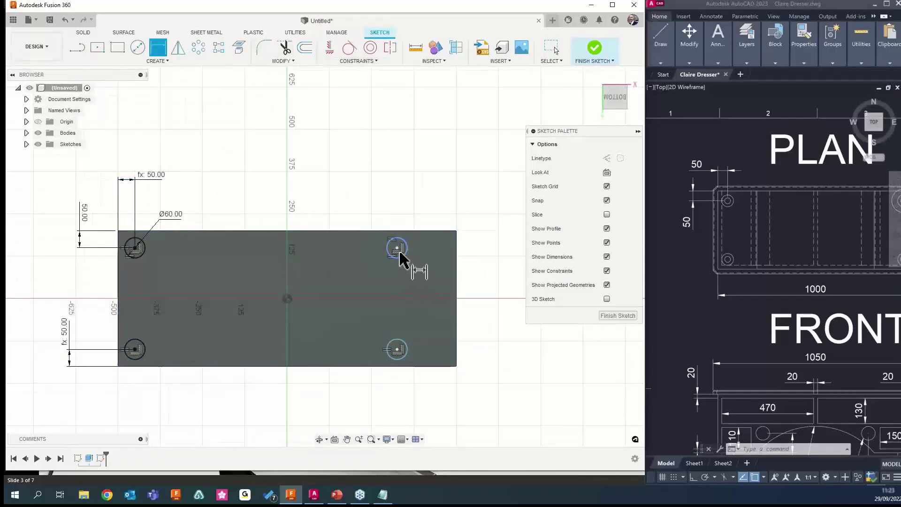
{"action": "left_click", "coordinate": [397, 248]}
{"action": "left_click", "coordinate": [456, 256]}
{"action": "left_click", "coordinate": [487, 211]}
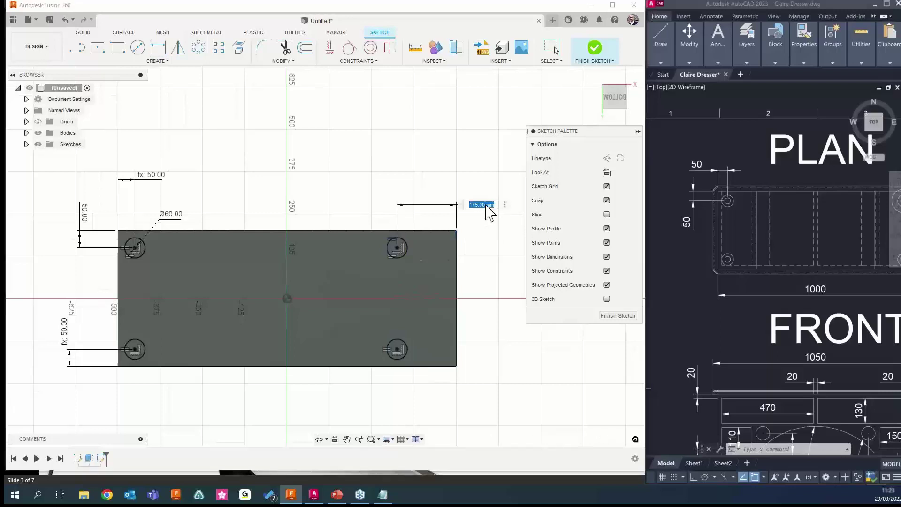
{"action": "type", "text": "50"}
{"action": "key", "text": "Return"}
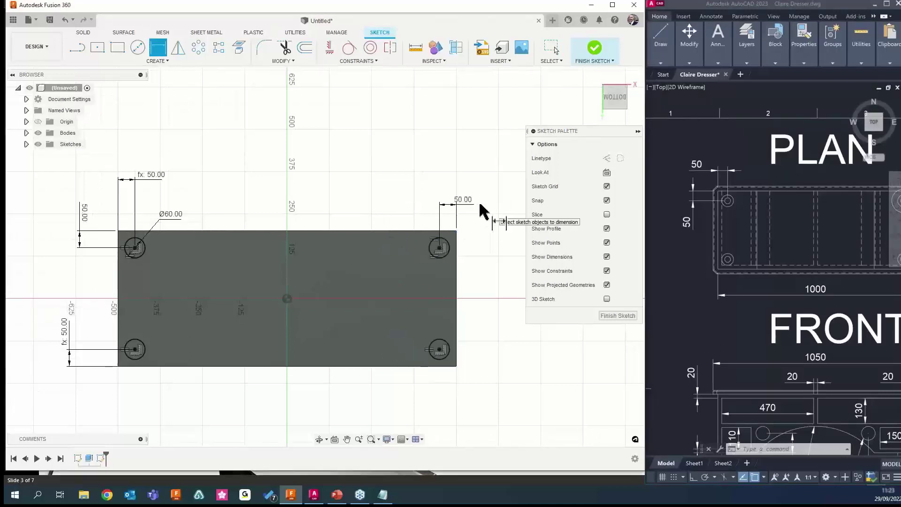
{"action": "key", "text": "Escape"}
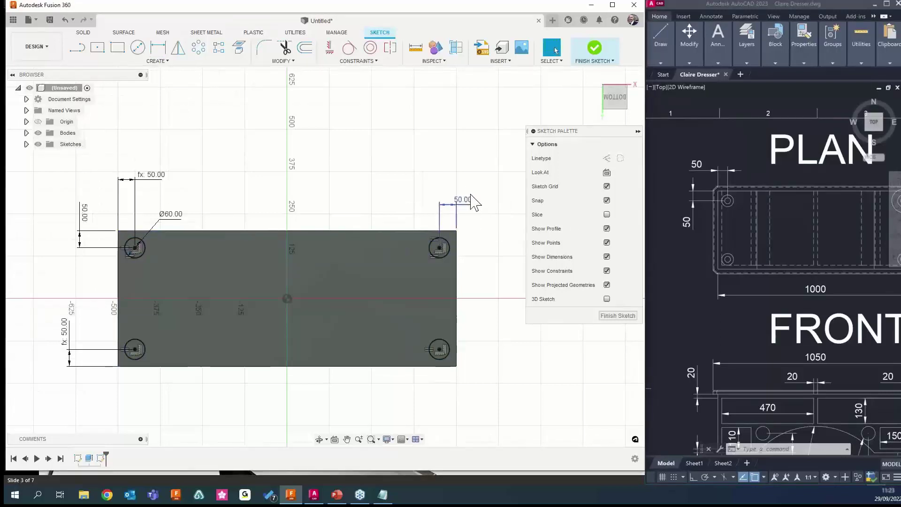
Move the right-hand offset dimension higher and link its value to the left horizontal offset, d8
{"action": "left_click_drag", "start_coordinate": [474, 202], "coordinate": [475, 182]}
{"action": "double_click", "coordinate": [475, 182]}
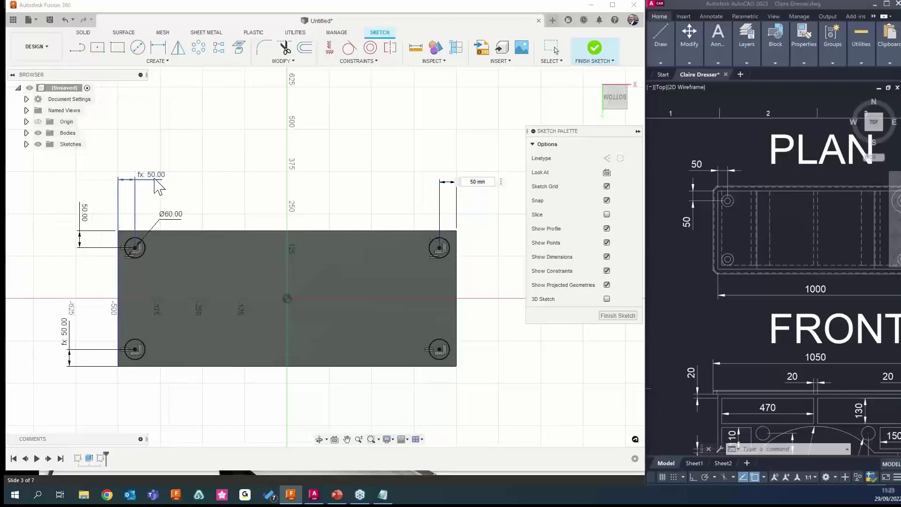
{"action": "type", "text": "d8"}
{"action": "key", "text": "Return"}
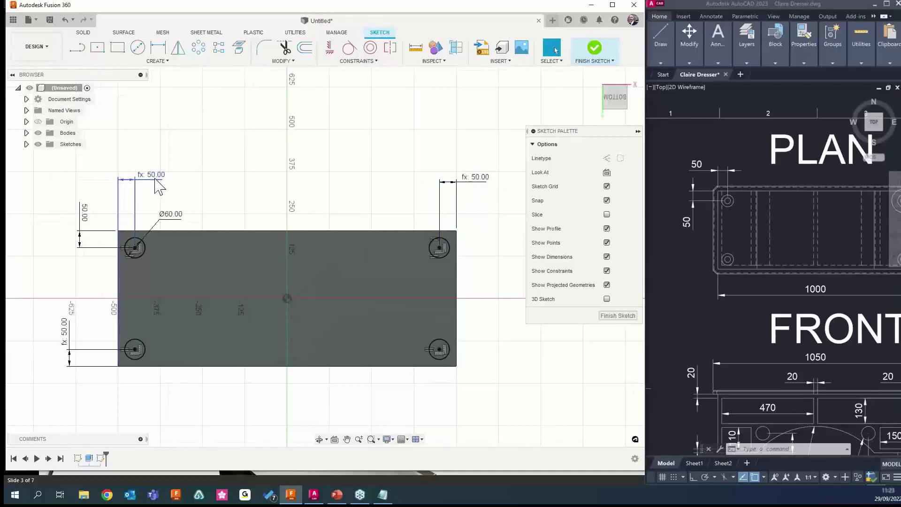
Test the linked offsets by setting the upper-left circle's vertical offset to 75 mm, and move the lower-left dimension clear of the axis labels
{"action": "double_click", "coordinate": [83, 212]}
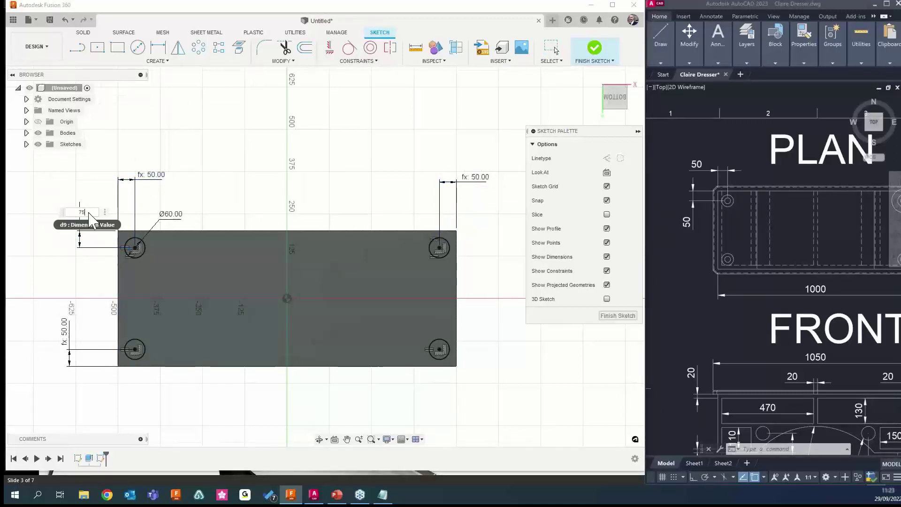
{"action": "type", "text": "75"}
{"action": "key", "text": "Return"}
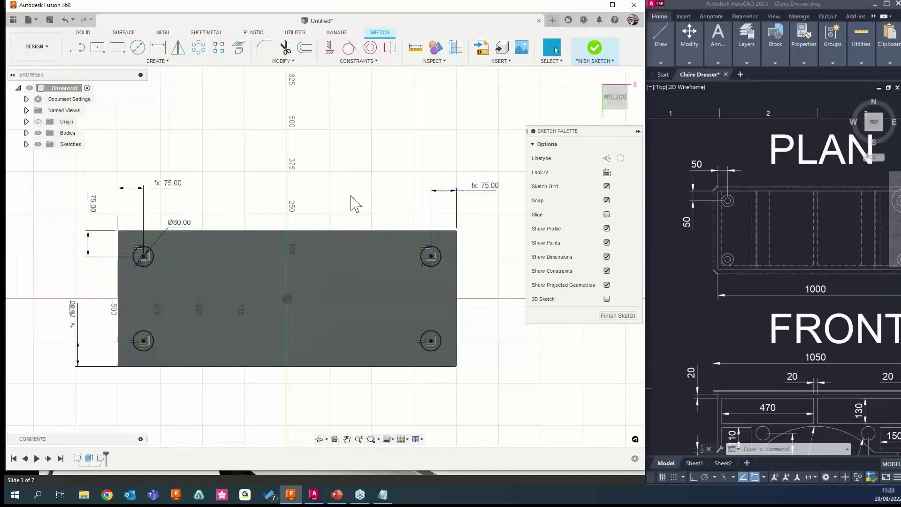
{"action": "left_click_drag", "start_coordinate": [83, 320], "coordinate": [49, 324]}
Test the equal circles by setting the driving diameter to 80 mm, and return it to 60 mm
{"action": "double_click", "coordinate": [183, 222]}
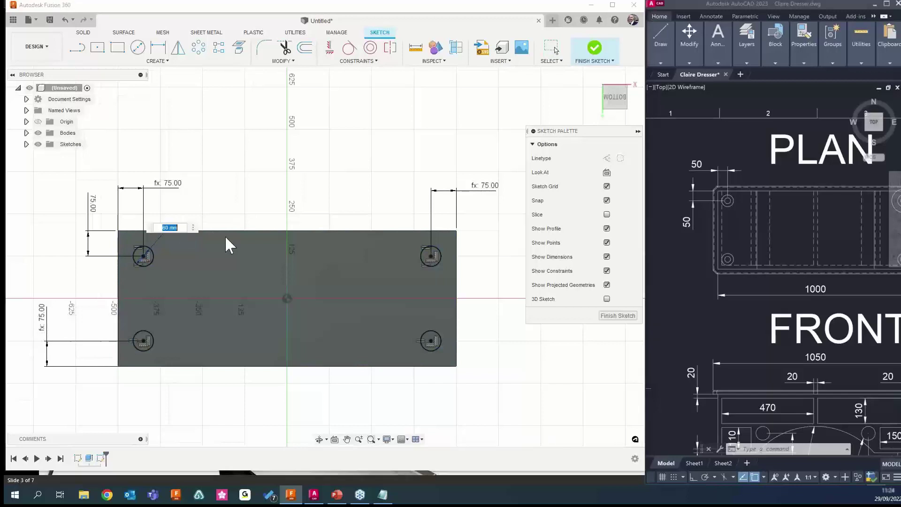
{"action": "type", "text": "80"}
{"action": "key", "text": "Return"}
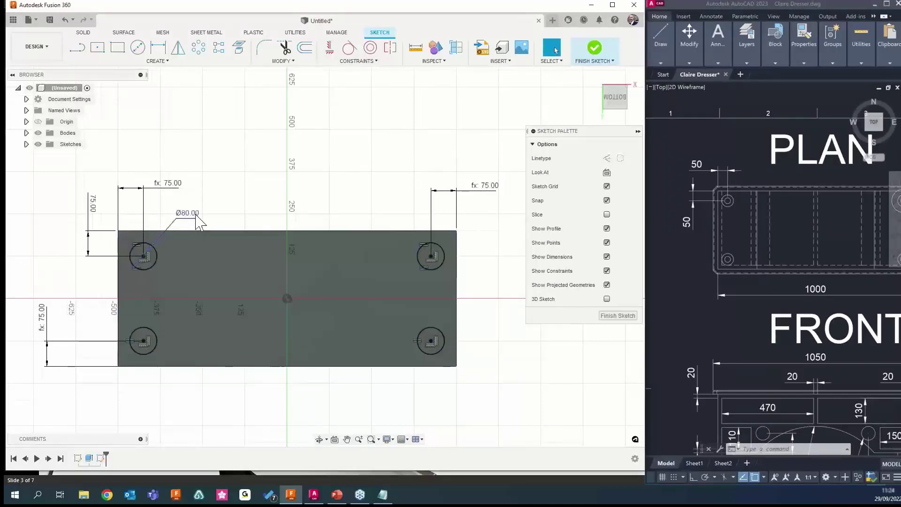
{"action": "double_click", "coordinate": [195, 215]}
{"action": "key", "text": "Return"}
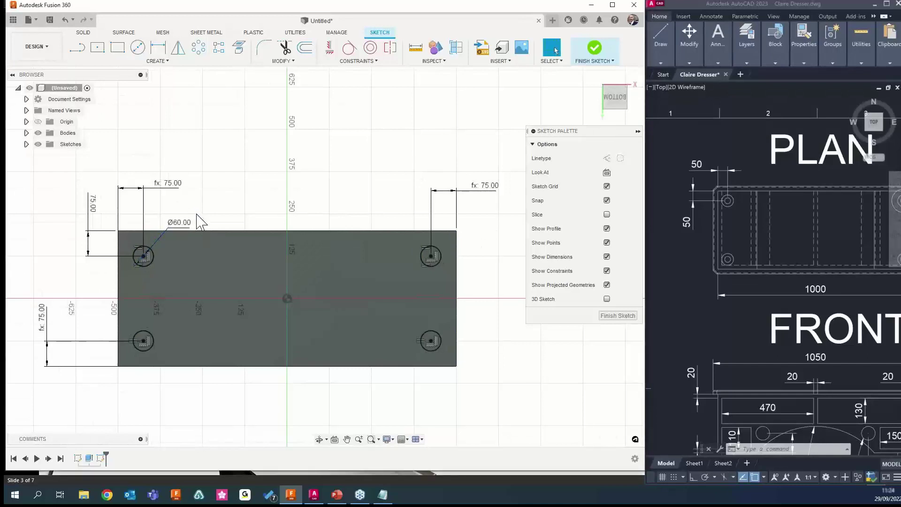
Return the upper-left circle's vertical offset to 50 mm and finish the sketch
{"action": "double_click", "coordinate": [92, 204]}
{"action": "type", "text": "5"}
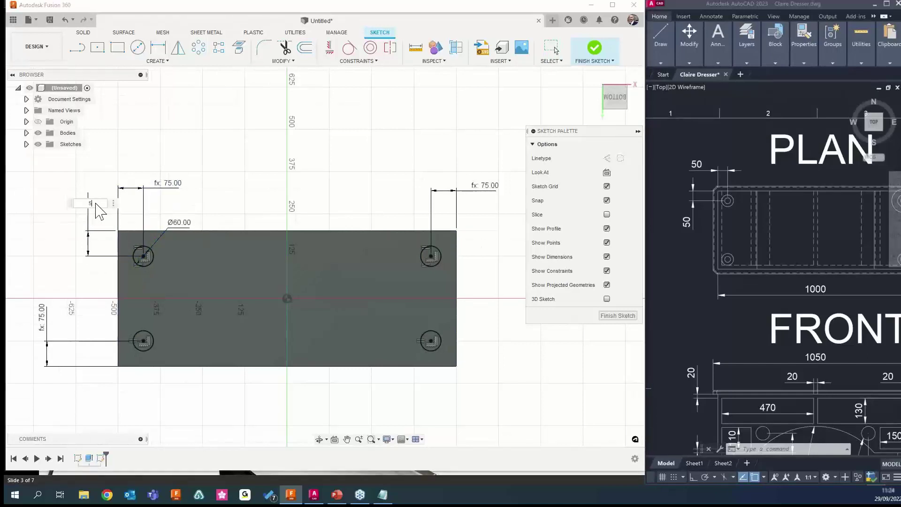
{"action": "type", "text": "0"}
{"action": "key", "text": "Return"}
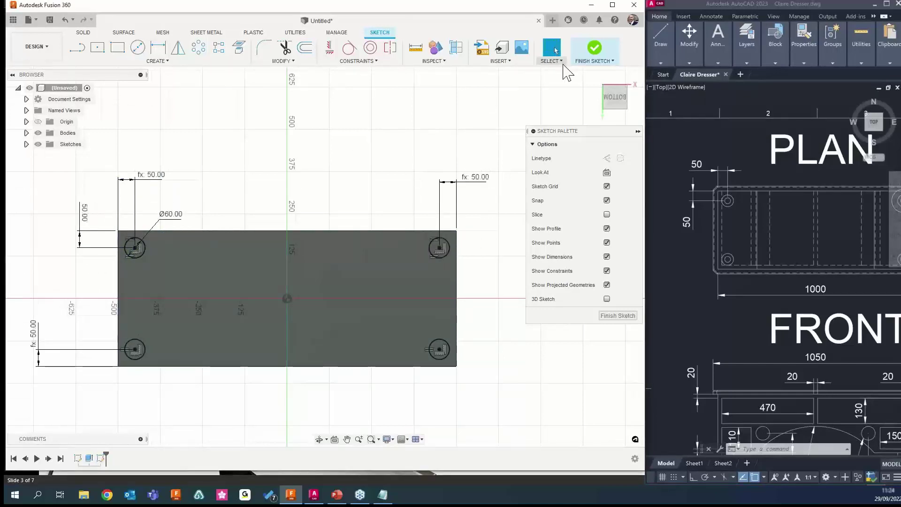
{"action": "left_click", "coordinate": [594, 50]}
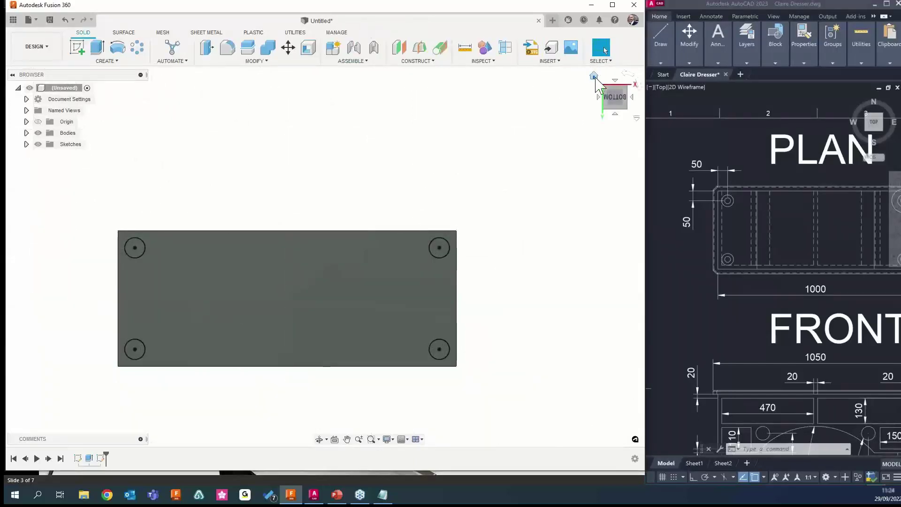
Start an extrusion using all four leg circles on the base's underside as profiles
{"action": "left_click", "coordinate": [594, 77]}
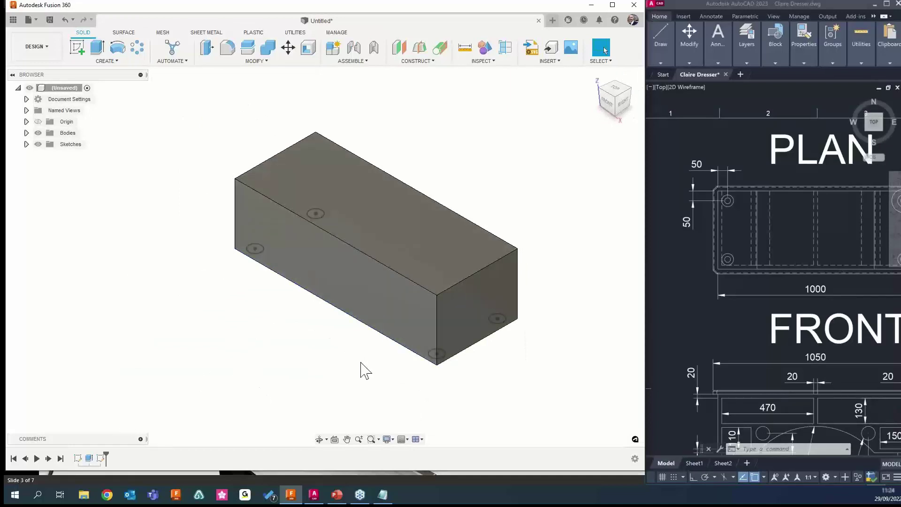
{"action": "middle_click_drag", "start_coordinate": [361, 363], "coordinate": [352, 302], "text": "shift"}
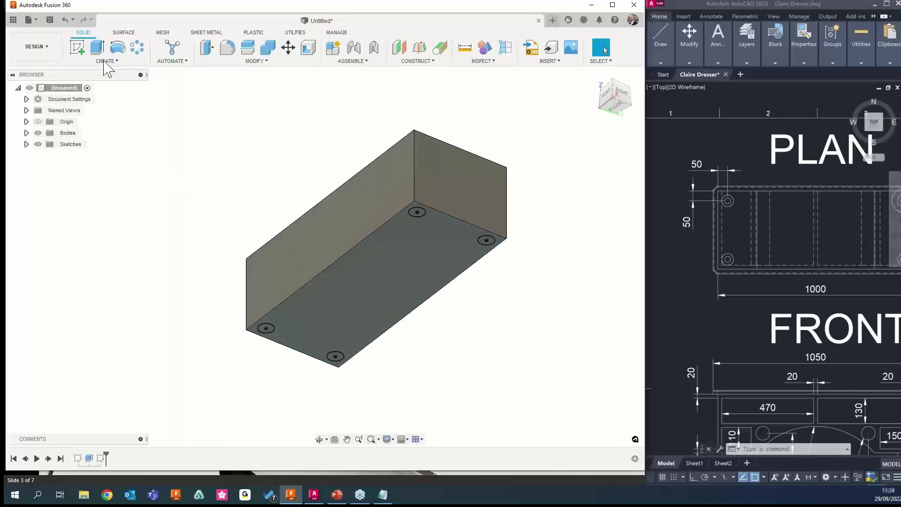
{"action": "left_click", "coordinate": [97, 47]}
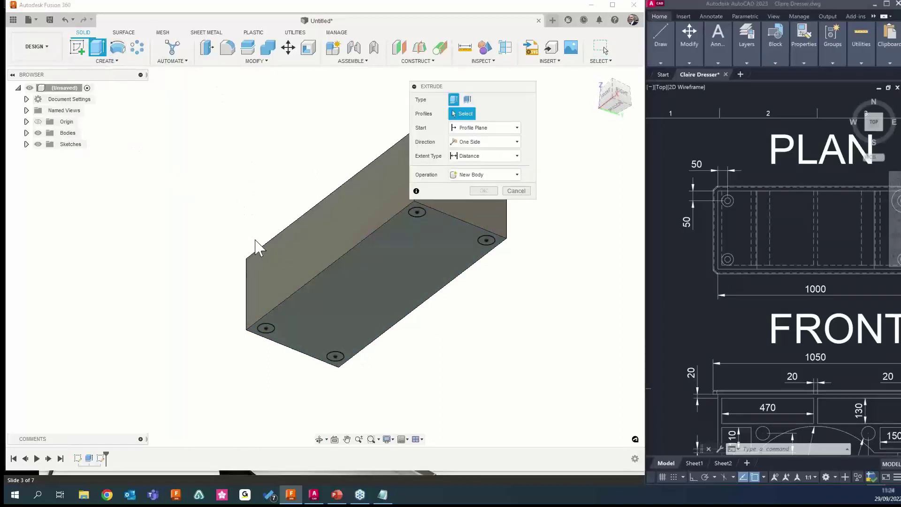
{"action": "middle_click_drag", "start_coordinate": [254, 240], "coordinate": [189, 235]}
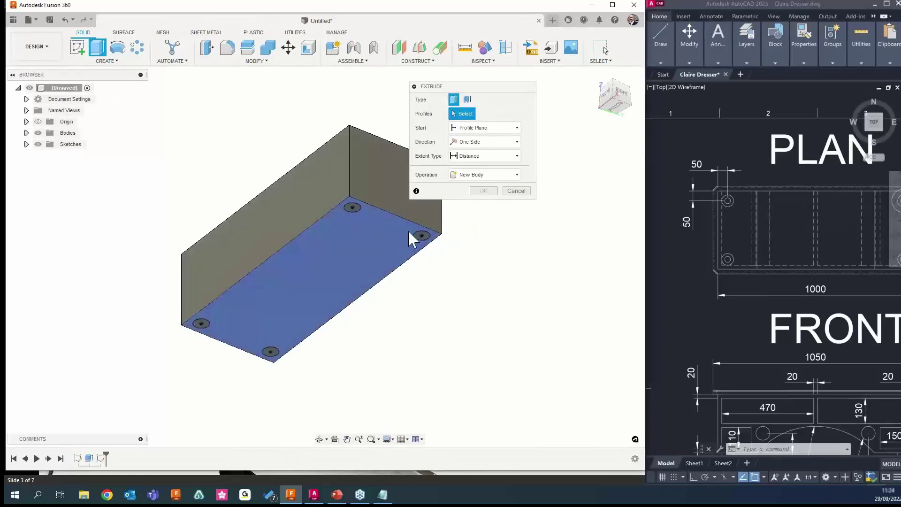
{"action": "scroll", "coordinate": [215, 327], "scroll_direction": "up", "scroll_amount": 3}
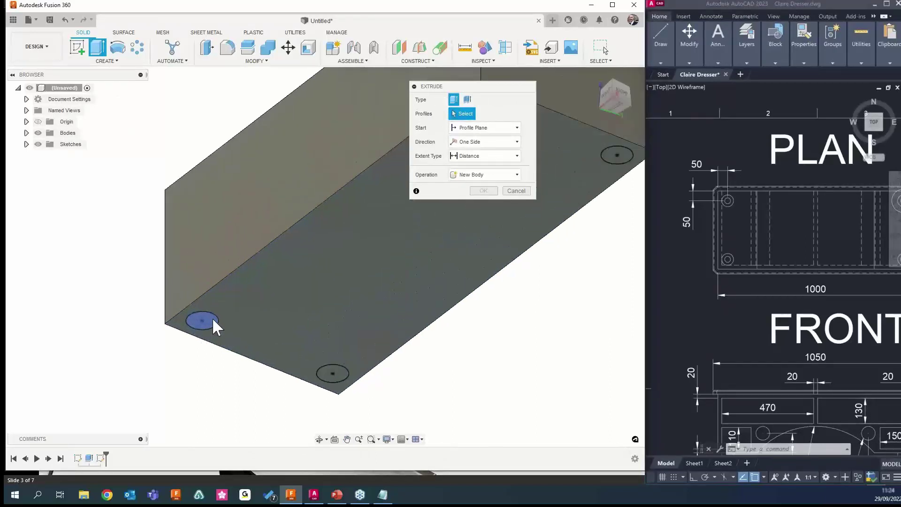
{"action": "left_click", "coordinate": [215, 327]}
{"action": "left_click", "coordinate": [332, 373]}
{"action": "middle_click_drag", "start_coordinate": [332, 375], "coordinate": [288, 241], "text": "shift"}
{"action": "left_click", "coordinate": [283, 242]}
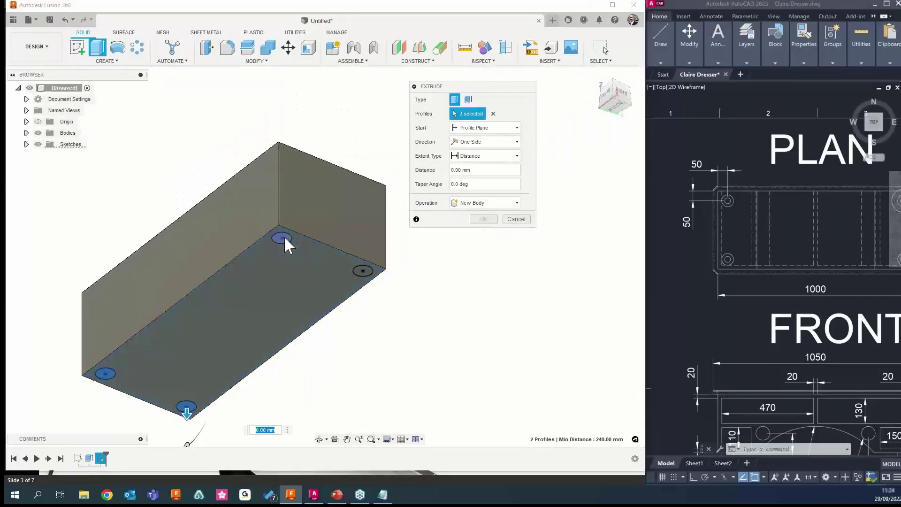
{"action": "left_click", "coordinate": [365, 273]}
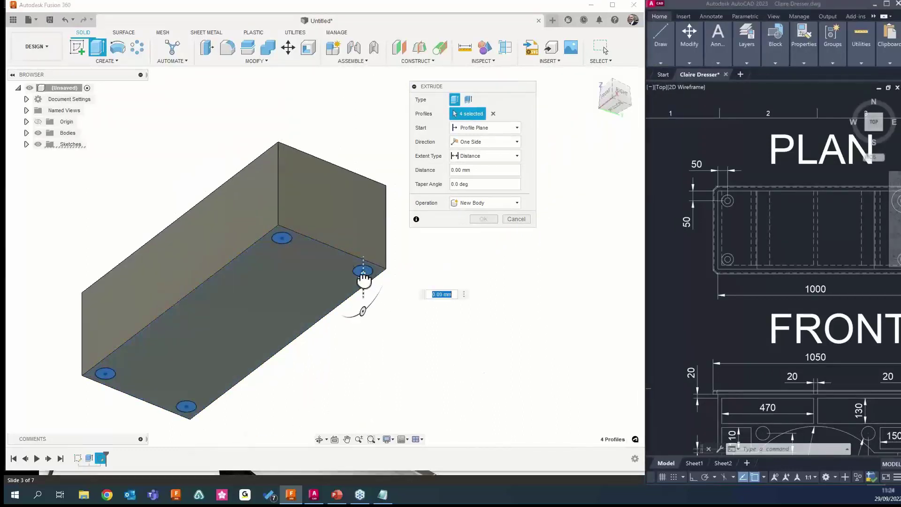
Extrude the four legs 500 mm downward, joined to the cabinet body, following the leg height in the drawing's side view
{"action": "left_click_drag", "start_coordinate": [362, 278], "coordinate": [364, 371]}
{"action": "middle_click_drag", "start_coordinate": [400, 309], "coordinate": [356, 291], "text": "shift"}
{"action": "scroll", "coordinate": [713, 319], "scroll_direction": "down", "scroll_amount": 3}
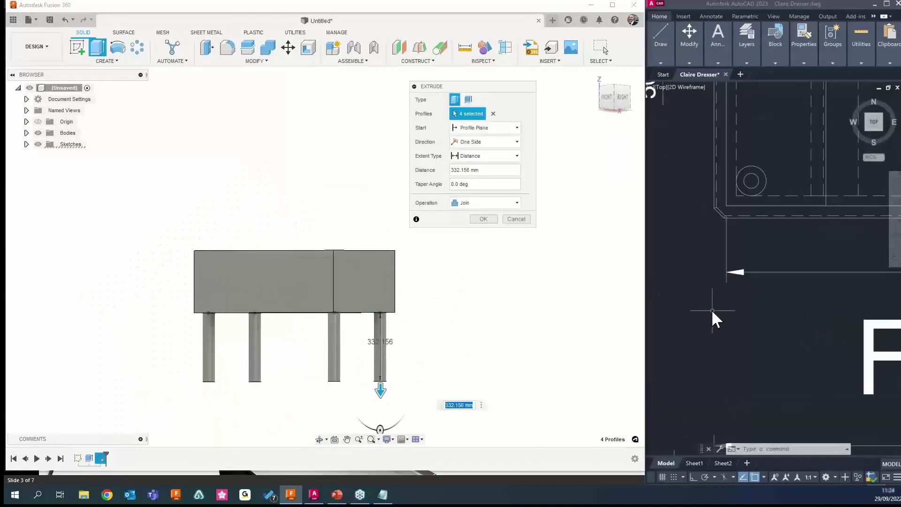
{"action": "scroll", "coordinate": [829, 324], "scroll_direction": "up", "scroll_amount": 1}
{"action": "middle_click_drag", "start_coordinate": [828, 324], "coordinate": [684, 226]}
{"action": "scroll", "coordinate": [715, 341], "scroll_direction": "up", "scroll_amount": 2}
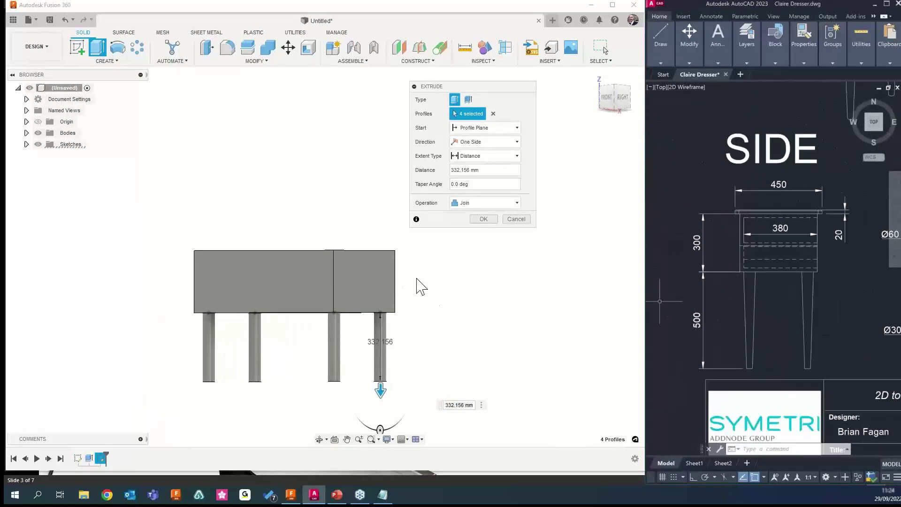
{"action": "left_click_drag", "start_coordinate": [485, 171], "coordinate": [415, 171]}
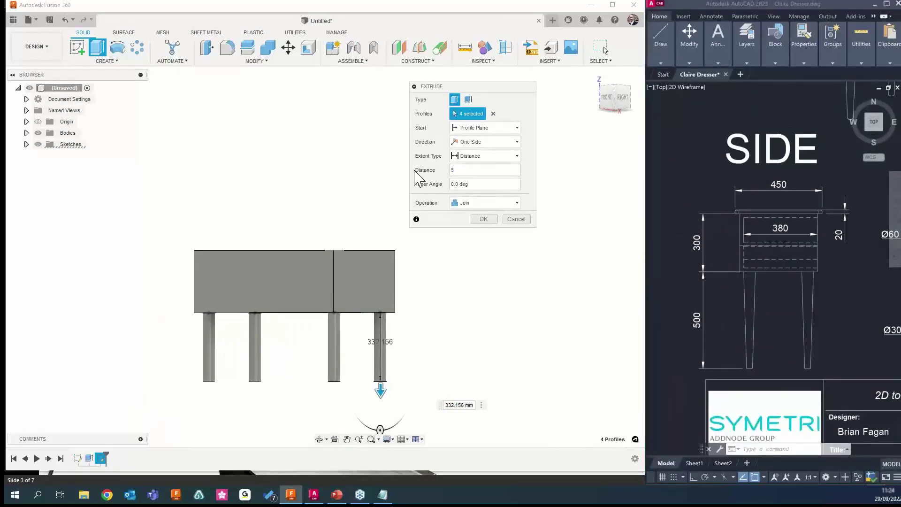
{"action": "type", "text": "500"}
{"action": "key", "text": "Return"}
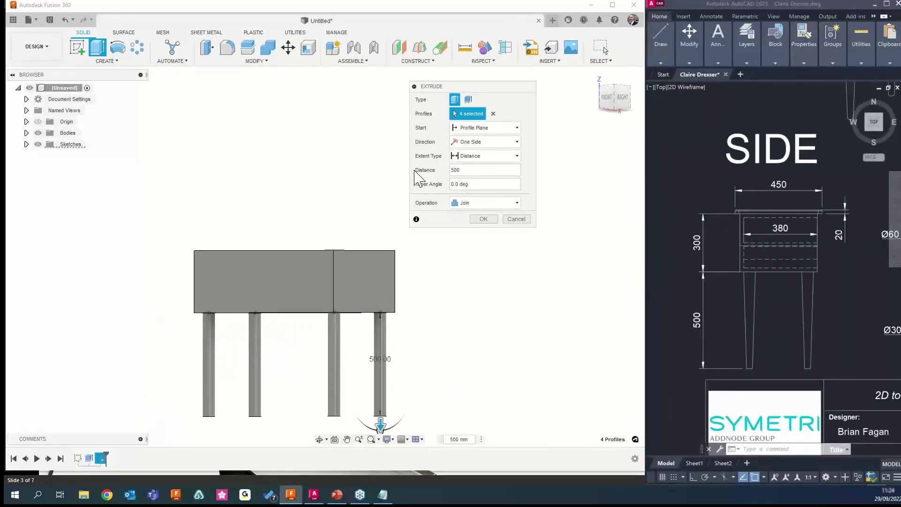
{"action": "left_click", "coordinate": [482, 219]}
Examine the legged cabinet and highlight each sketch and extrusion in its design history
{"action": "middle_click_drag", "start_coordinate": [318, 239], "coordinate": [334, 234], "text": "shift"}
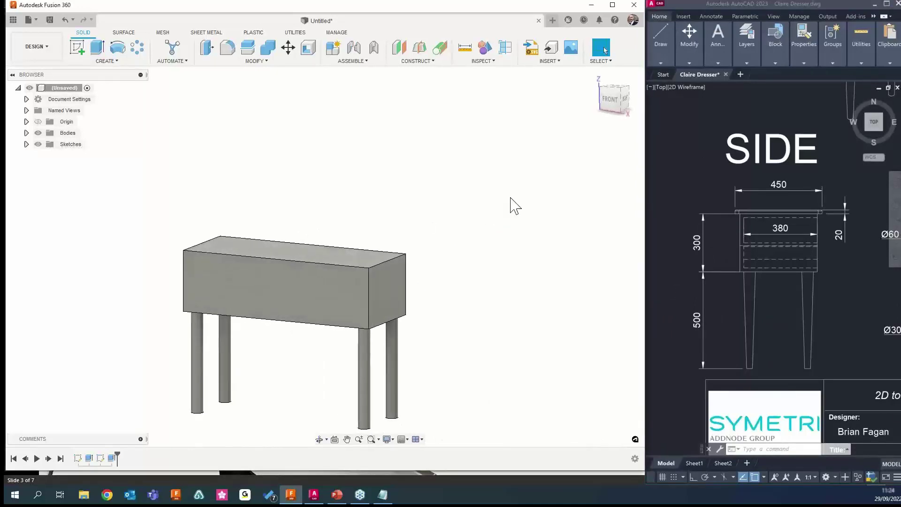
{"action": "scroll", "coordinate": [441, 230], "scroll_direction": "down", "scroll_amount": 3}
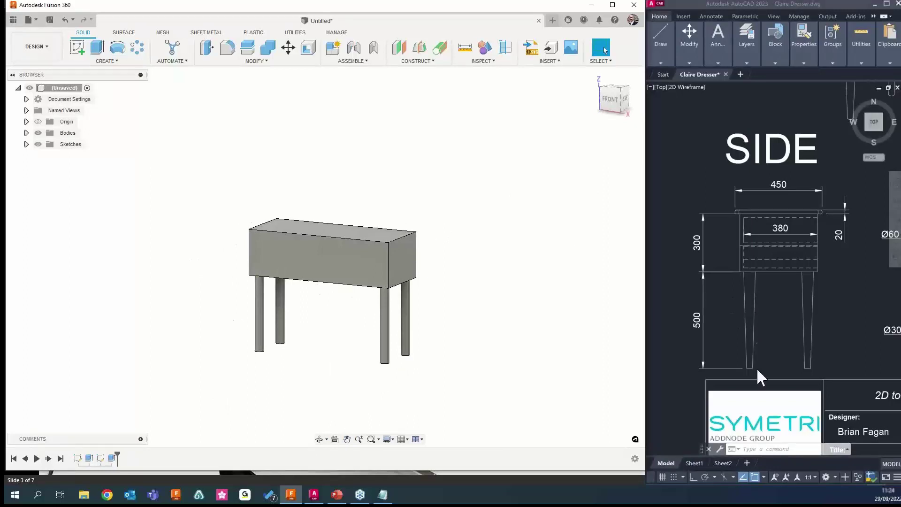
{"action": "middle_click_drag", "start_coordinate": [333, 249], "coordinate": [307, 260]}
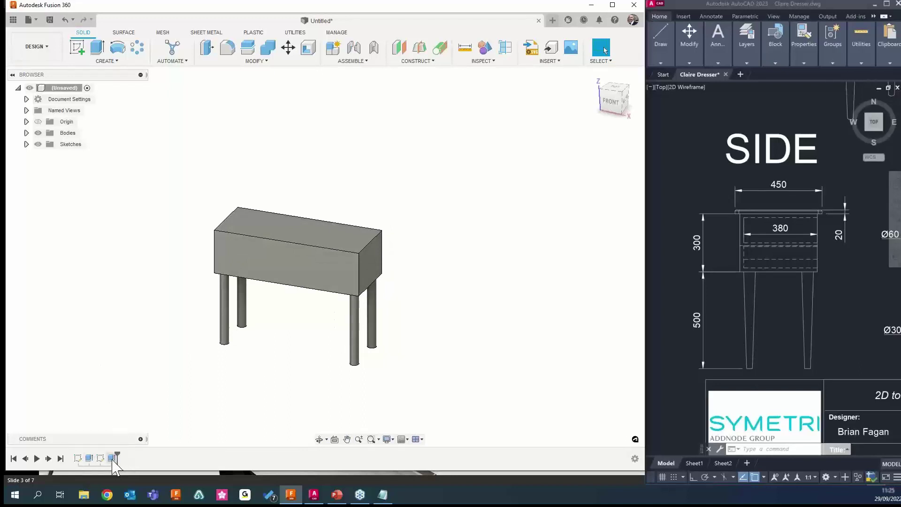
{"action": "left_click", "coordinate": [78, 459]}
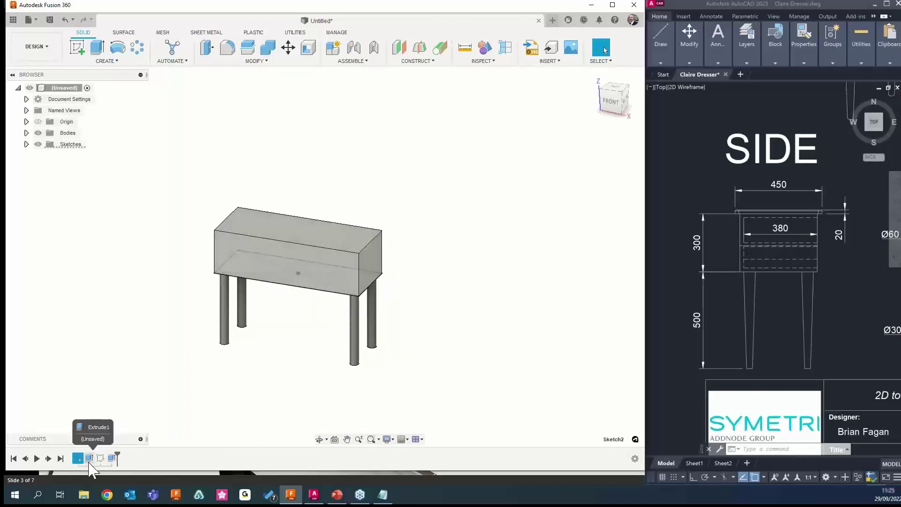
{"action": "left_click", "coordinate": [88, 459]}
{"action": "left_click", "coordinate": [100, 459]}
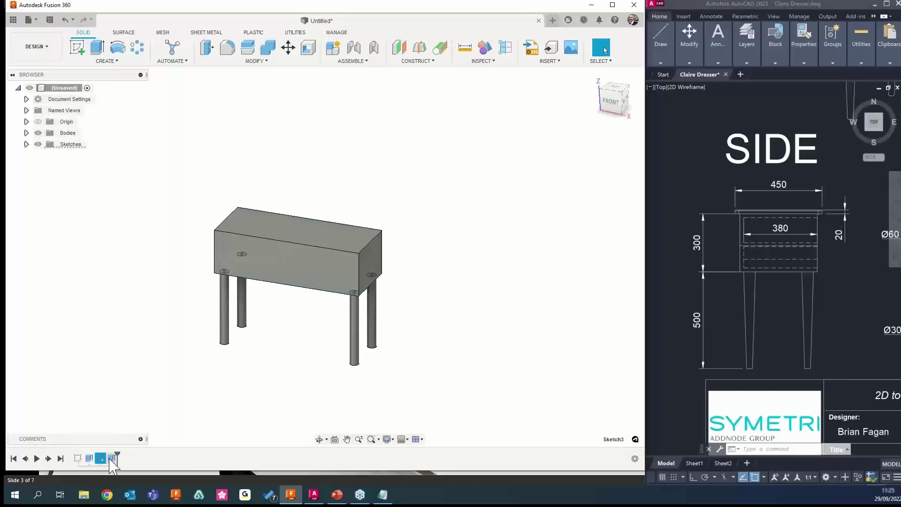
{"action": "left_click", "coordinate": [112, 458]}
{"action": "left_click", "coordinate": [227, 410]}
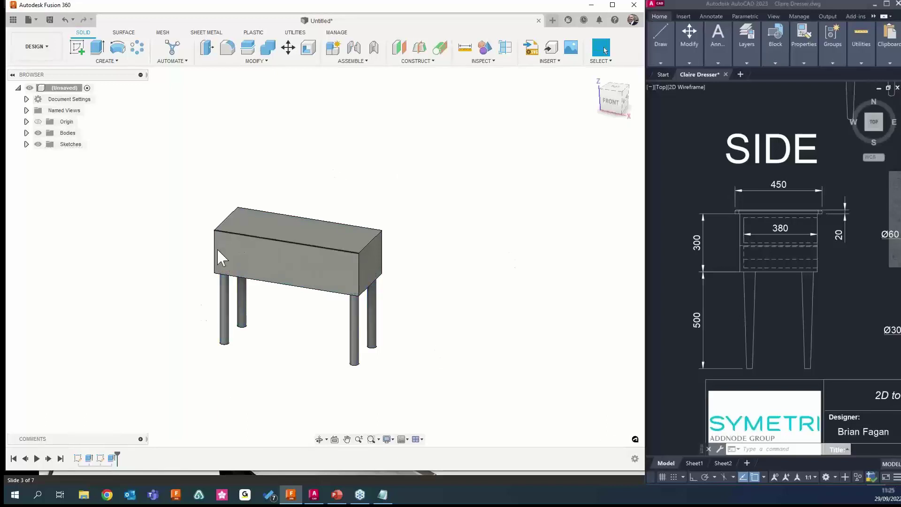
Edit the base rectangle's sketch to set its length to 2000 mm, and finish the sketch
{"action": "right_click", "coordinate": [79, 458]}
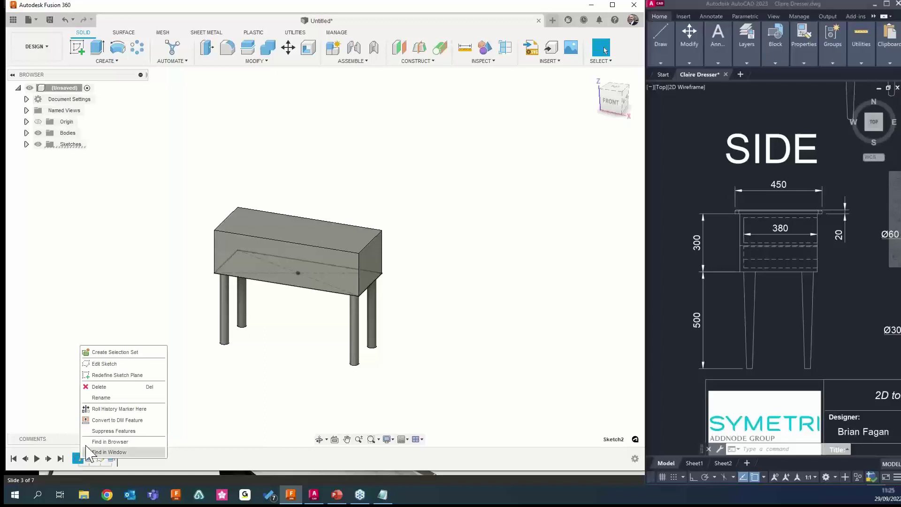
{"action": "left_click", "coordinate": [112, 363]}
{"action": "double_click", "coordinate": [310, 230]}
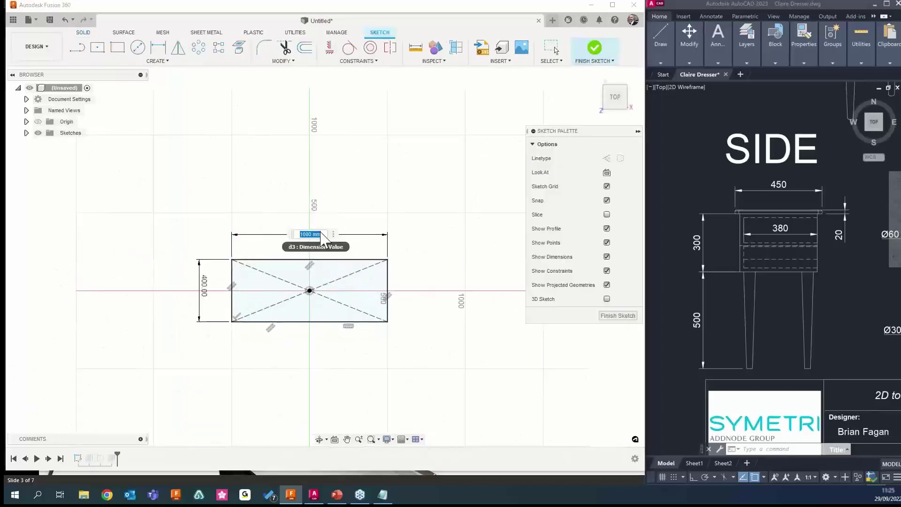
{"action": "type", "text": "2000"}
{"action": "key", "text": "Return"}
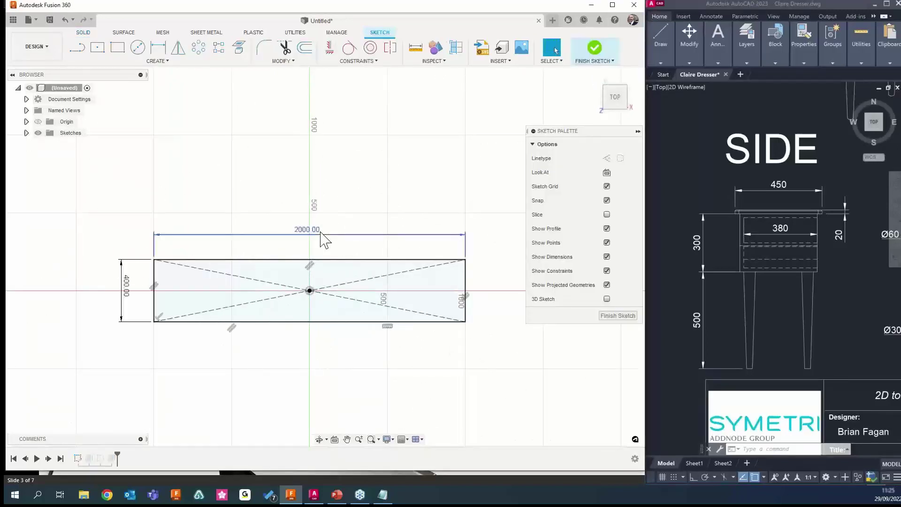
{"action": "left_click", "coordinate": [596, 48]}
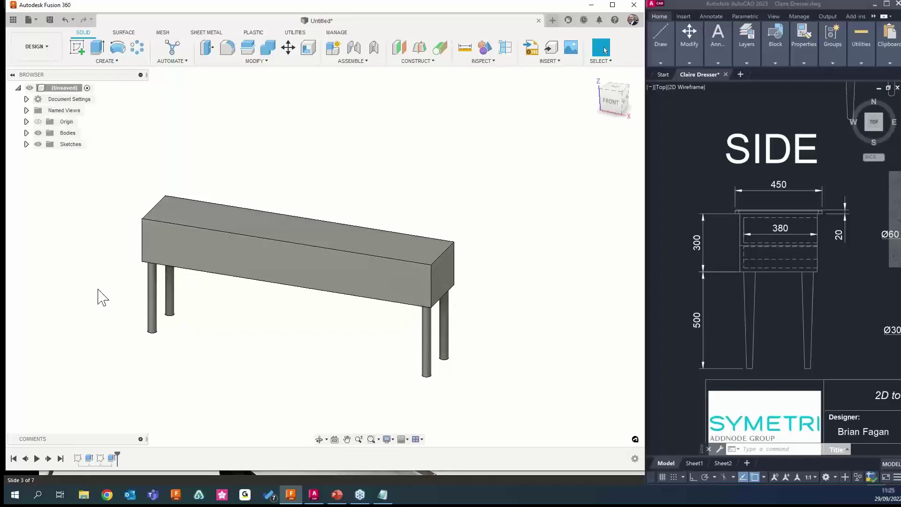
Return the base rectangle's length to 1000 mm and finish the sketch
{"action": "right_click", "coordinate": [100, 458]}
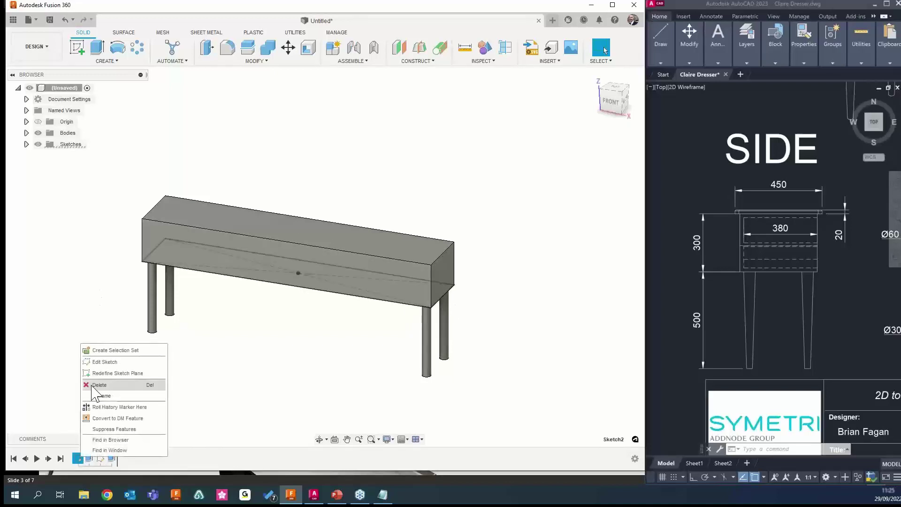
{"action": "left_click", "coordinate": [103, 364]}
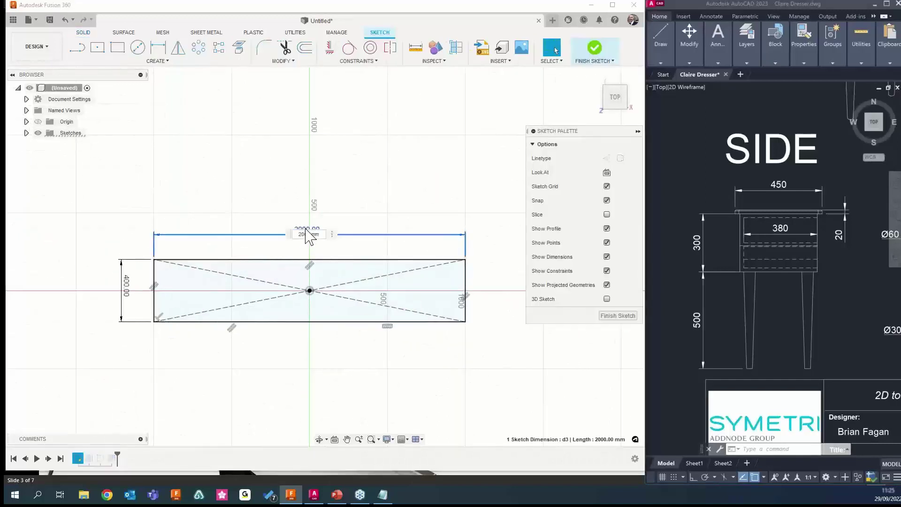
{"action": "double_click", "coordinate": [306, 233]}
{"action": "type", "text": "1000"}
{"action": "key", "text": "Return"}
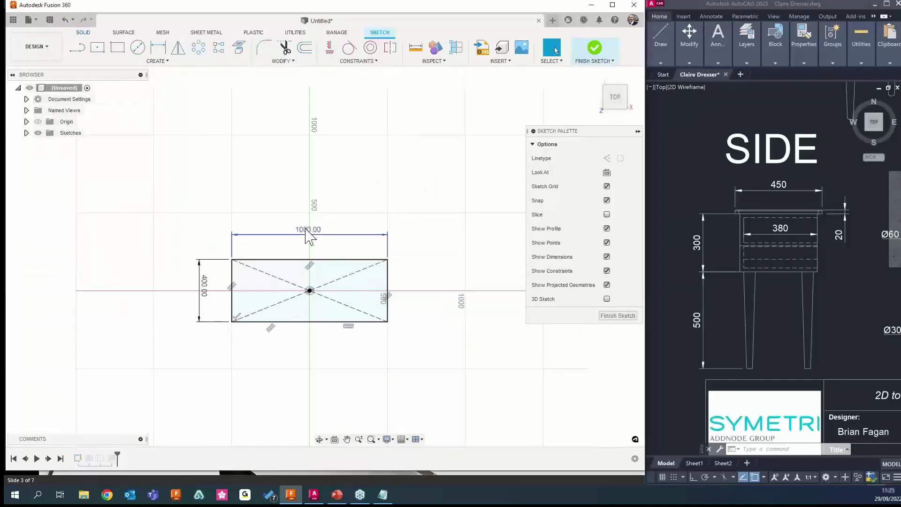
{"action": "left_click", "coordinate": [594, 47]}
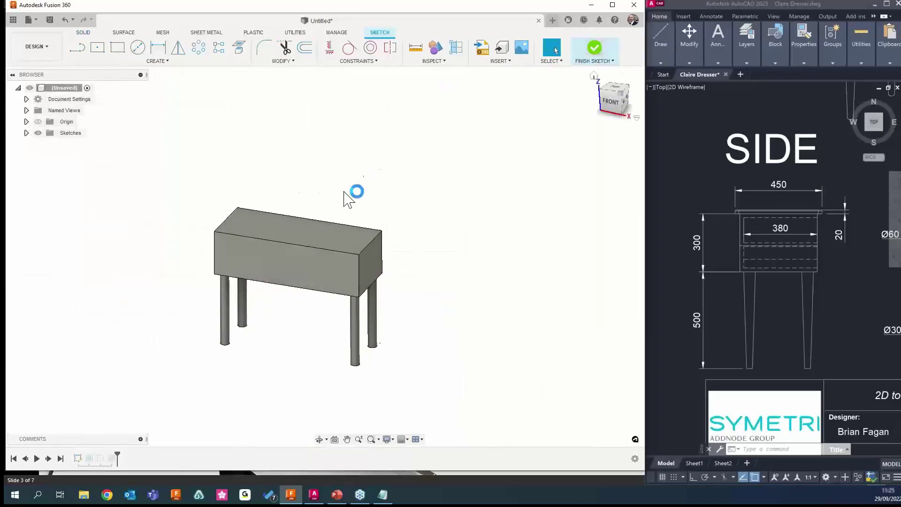
Review the cabinet body extrusion's settings without changing them, and highlight the leg-circle sketch in the design history
{"action": "right_click", "coordinate": [88, 458]}
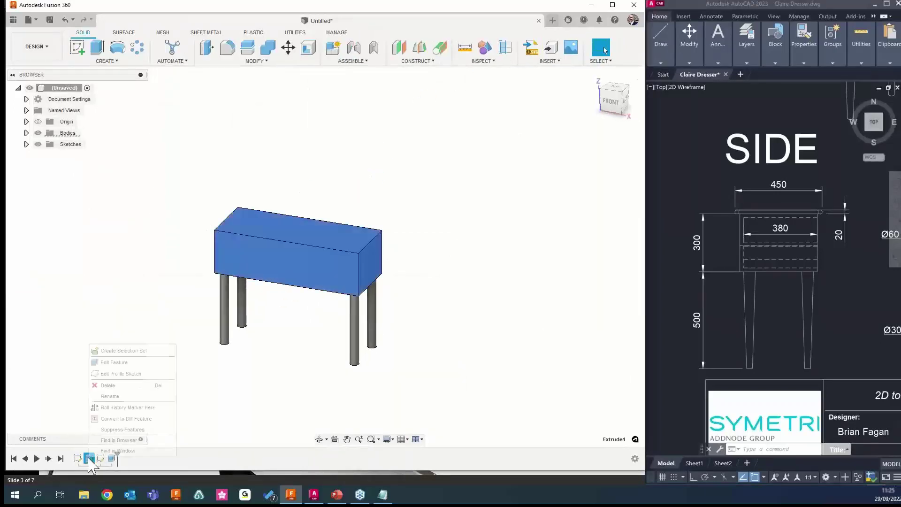
{"action": "left_click", "coordinate": [121, 370]}
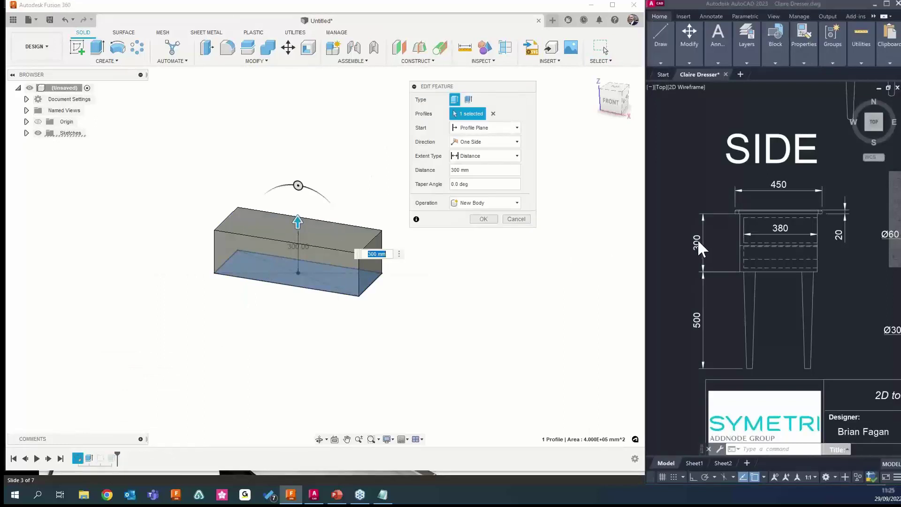
{"action": "left_click", "coordinate": [516, 219]}
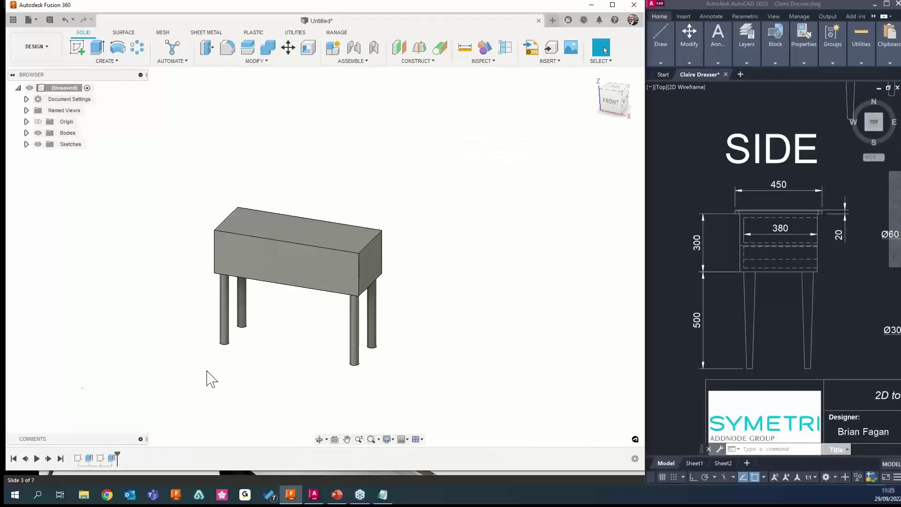
{"action": "right_click", "coordinate": [100, 459]}
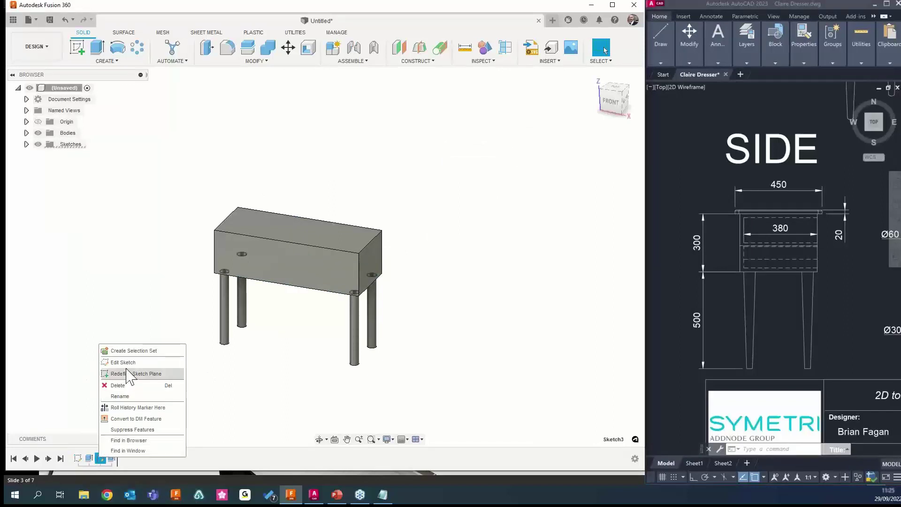
{"action": "left_click", "coordinate": [280, 344]}
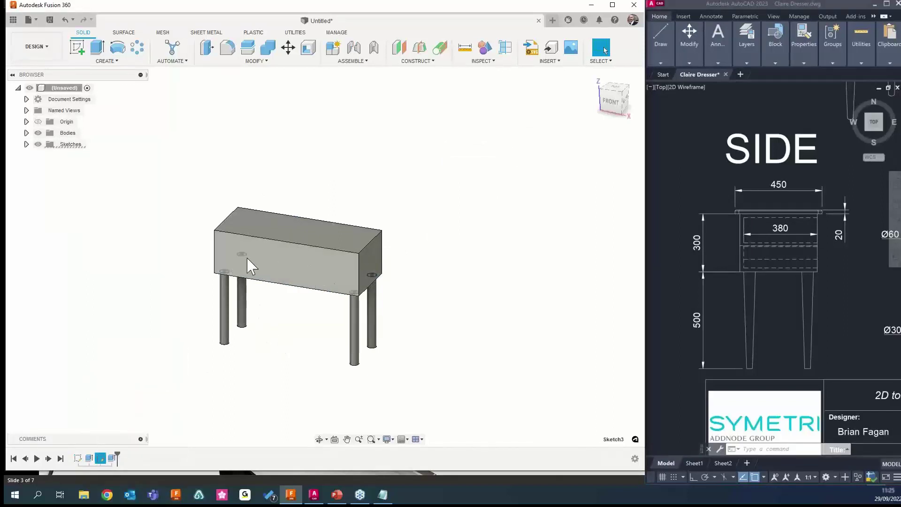
Edit the leg extrusion to give it a taper angle of -1.5 degrees so the legs narrow toward the floor
{"action": "right_click", "coordinate": [111, 459]}
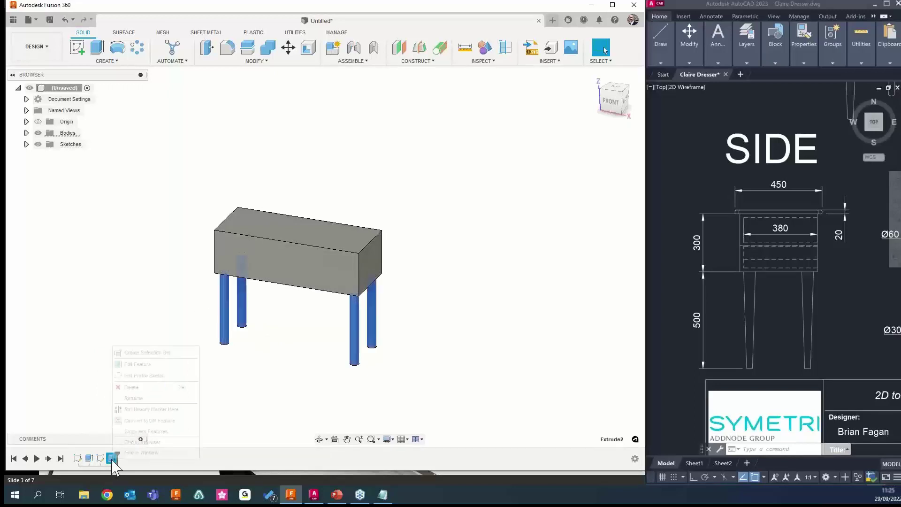
{"action": "left_click", "coordinate": [138, 365]}
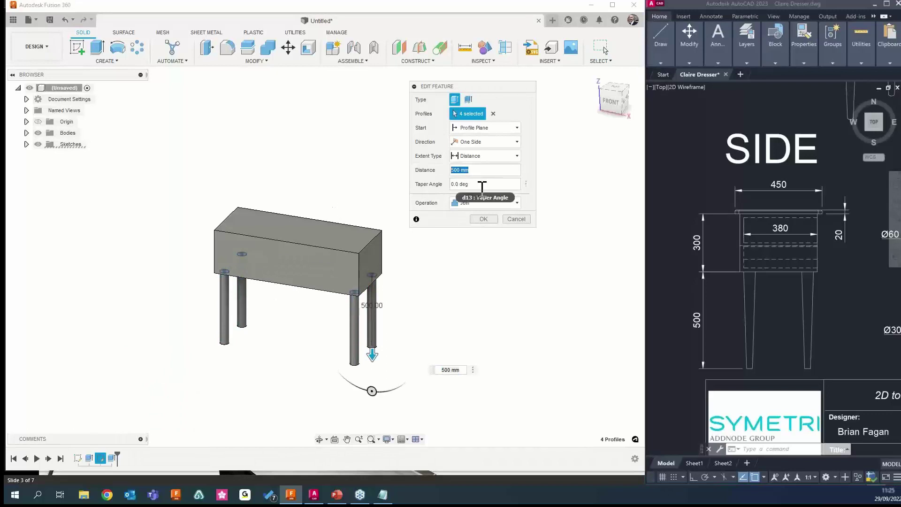
{"action": "left_click", "coordinate": [465, 184]}
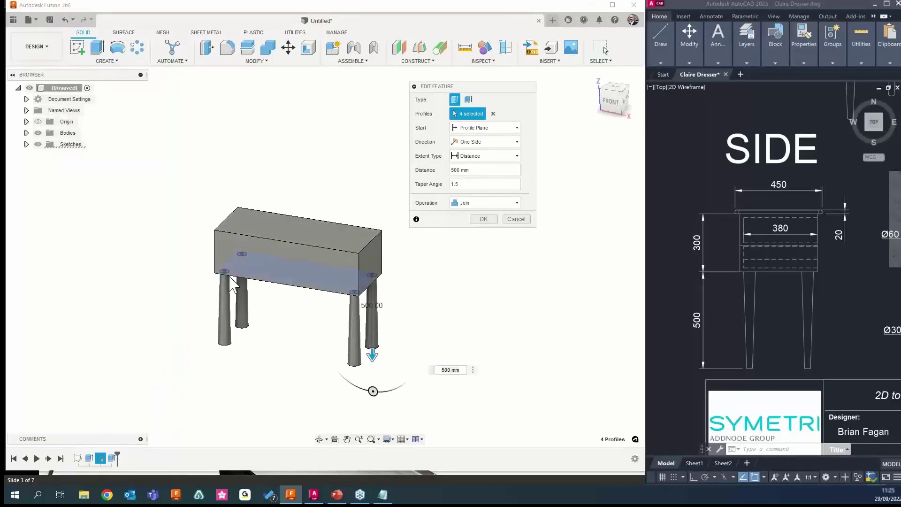
{"action": "scroll", "coordinate": [336, 369], "scroll_direction": "up", "scroll_amount": 3}
{"action": "scroll", "coordinate": [358, 358], "scroll_direction": "down", "scroll_amount": 1}
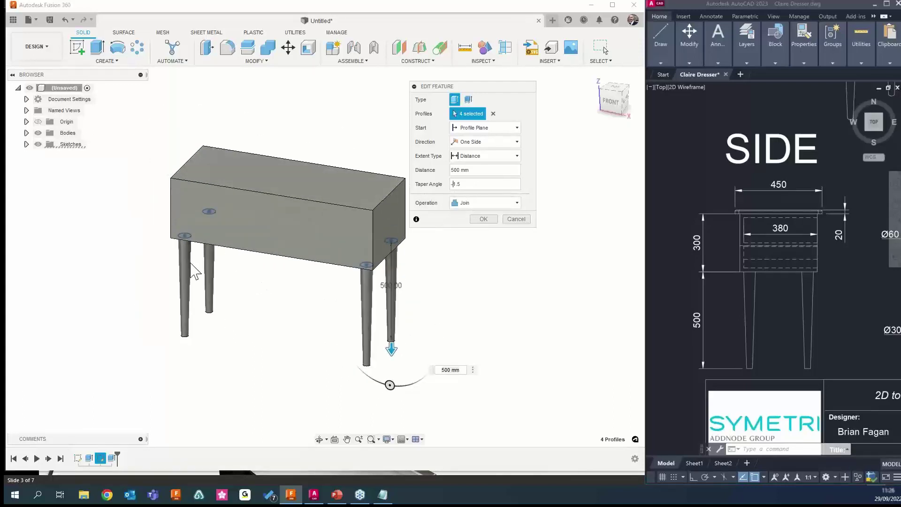
{"action": "left_click", "coordinate": [483, 218]}
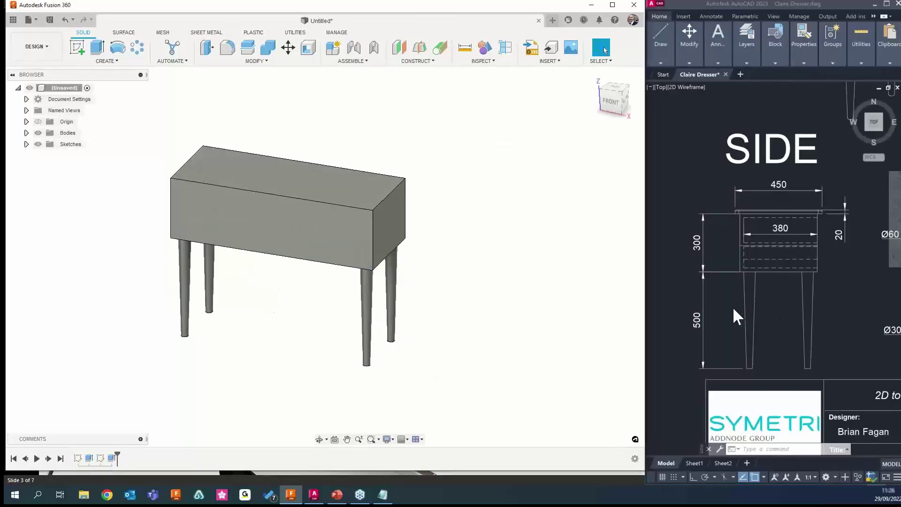
Start a sketch on the cabinet's front face and draw an upper-left drawer rectangle about 400 mm wide and 100 mm high
{"action": "scroll", "coordinate": [263, 312], "scroll_direction": "down", "scroll_amount": 1}
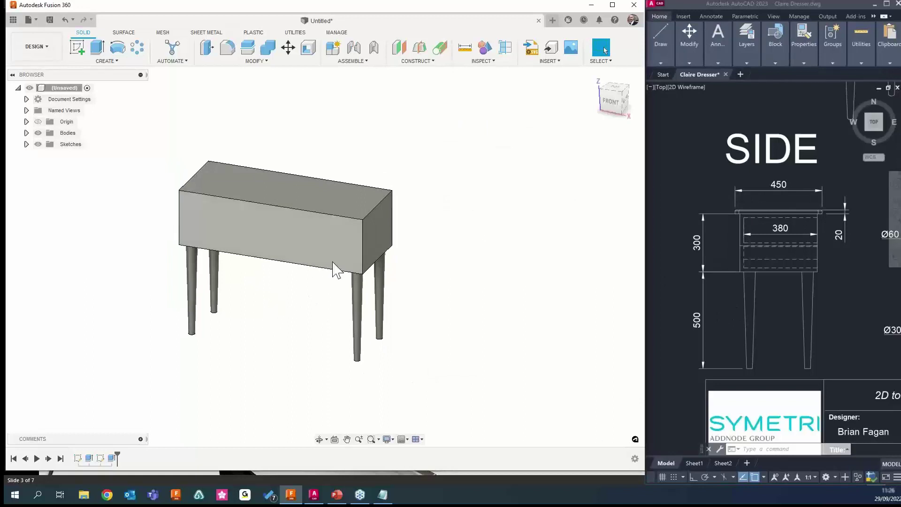
{"action": "scroll", "coordinate": [753, 265], "scroll_direction": "up", "scroll_amount": 2}
{"action": "scroll", "coordinate": [753, 263], "scroll_direction": "down", "scroll_amount": 7}
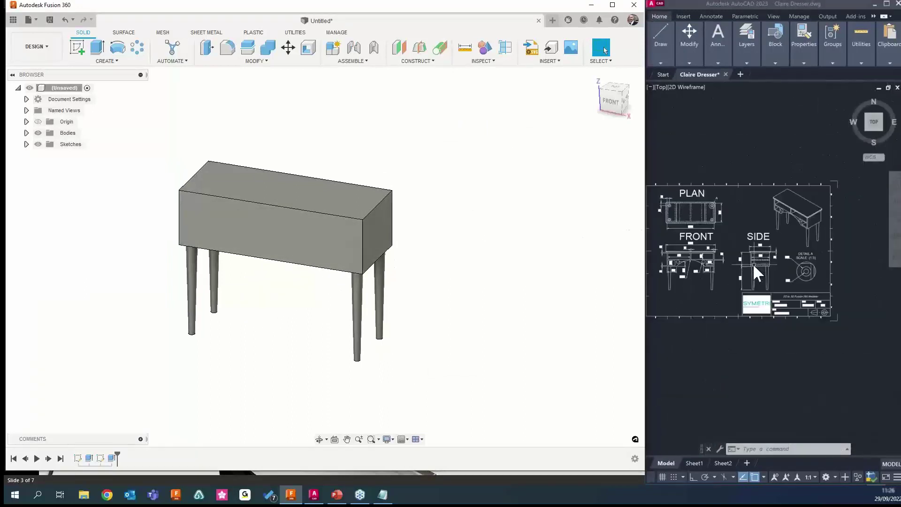
{"action": "middle_click_drag", "start_coordinate": [712, 259], "coordinate": [747, 255]}
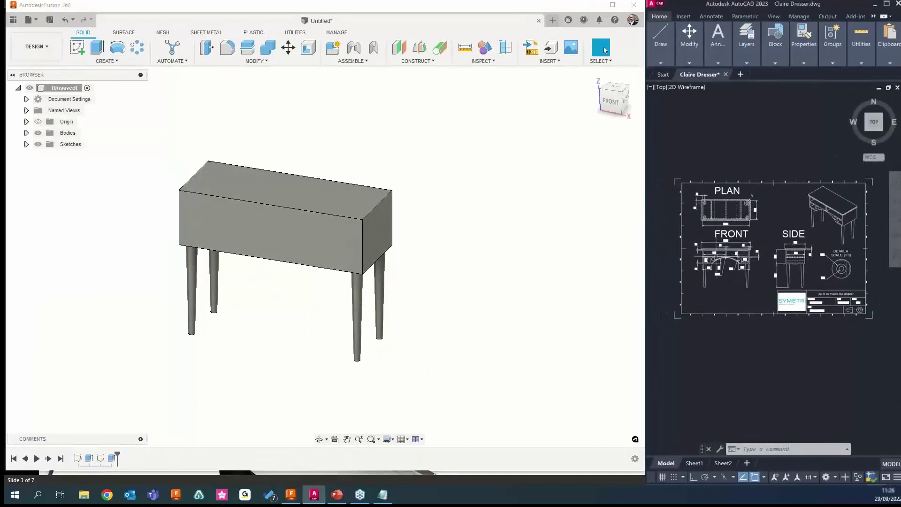
{"action": "scroll", "coordinate": [704, 258], "scroll_direction": "up", "scroll_amount": 5}
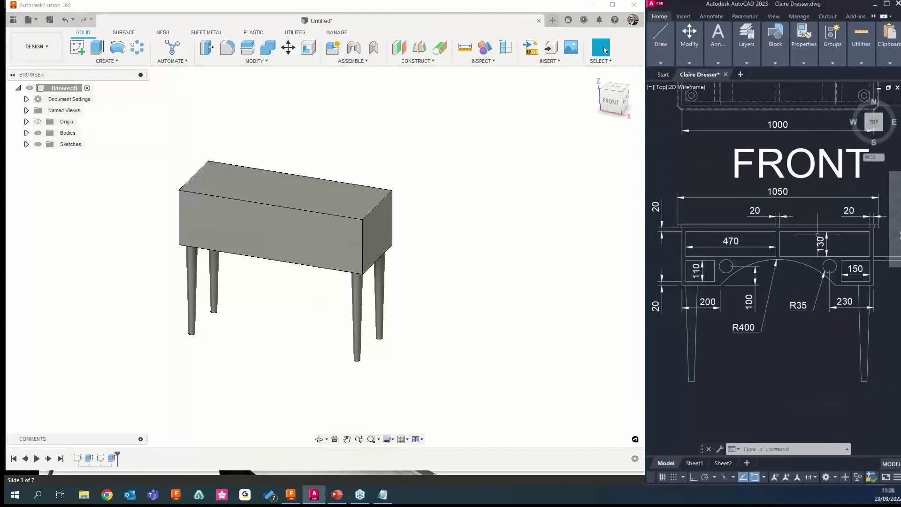
{"action": "middle_click_drag", "start_coordinate": [818, 235], "coordinate": [813, 233]}
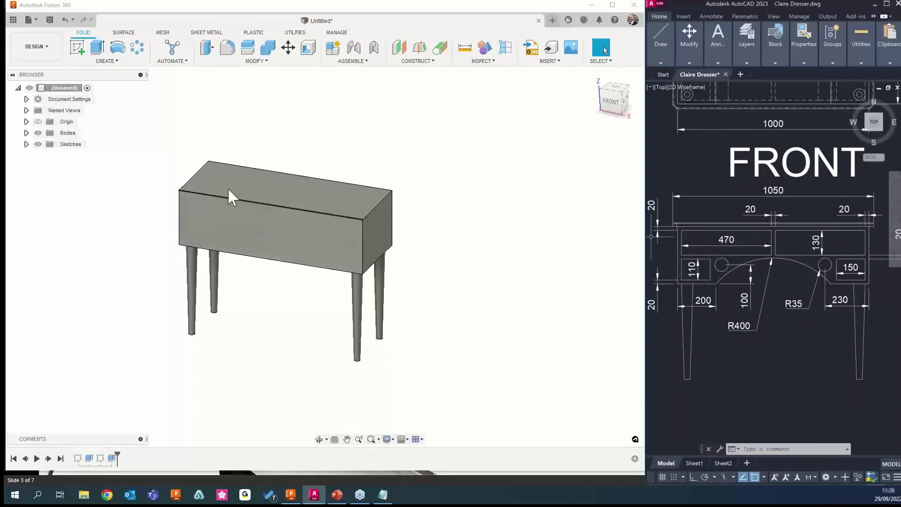
{"action": "left_click", "coordinate": [77, 47]}
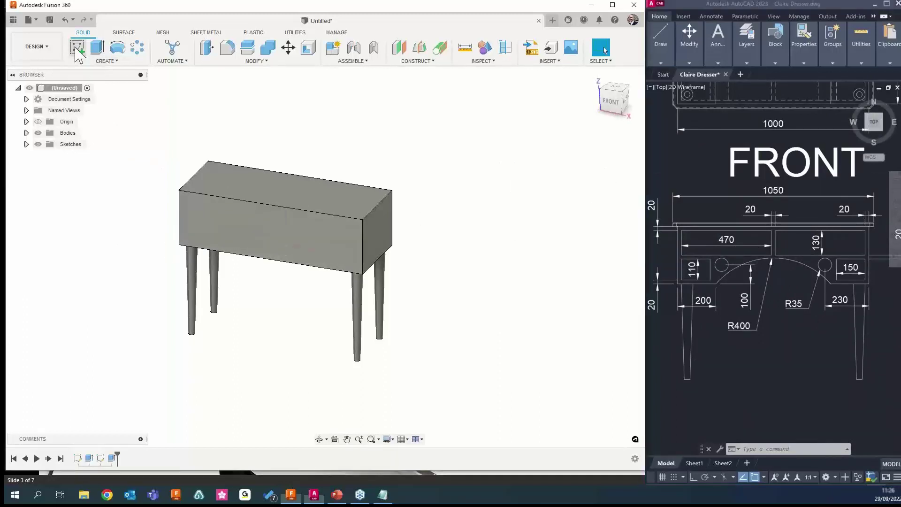
{"action": "left_click", "coordinate": [237, 229]}
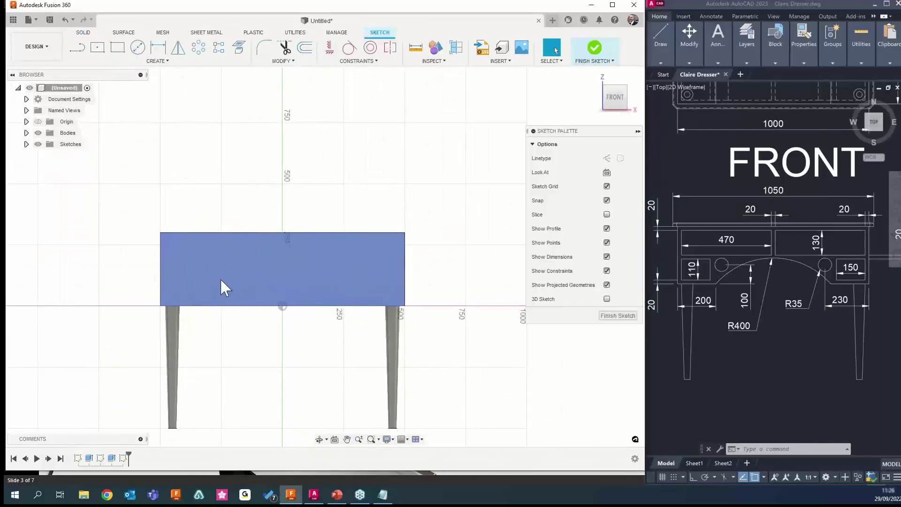
{"action": "left_click", "coordinate": [115, 49]}
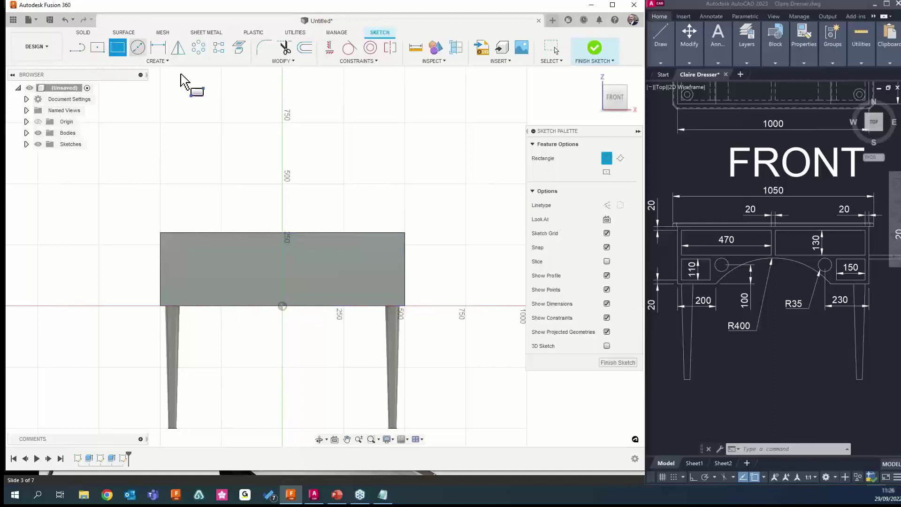
{"action": "left_click", "coordinate": [172, 244]}
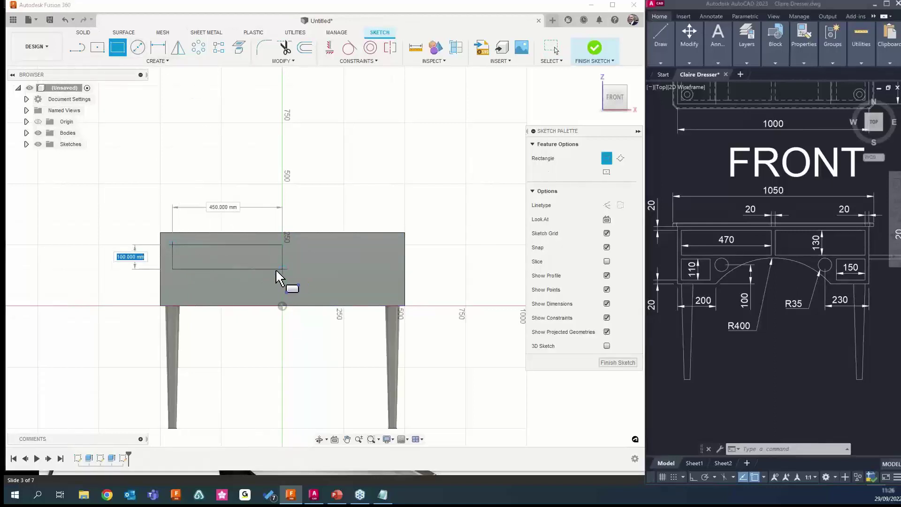
{"action": "left_click", "coordinate": [270, 268]}
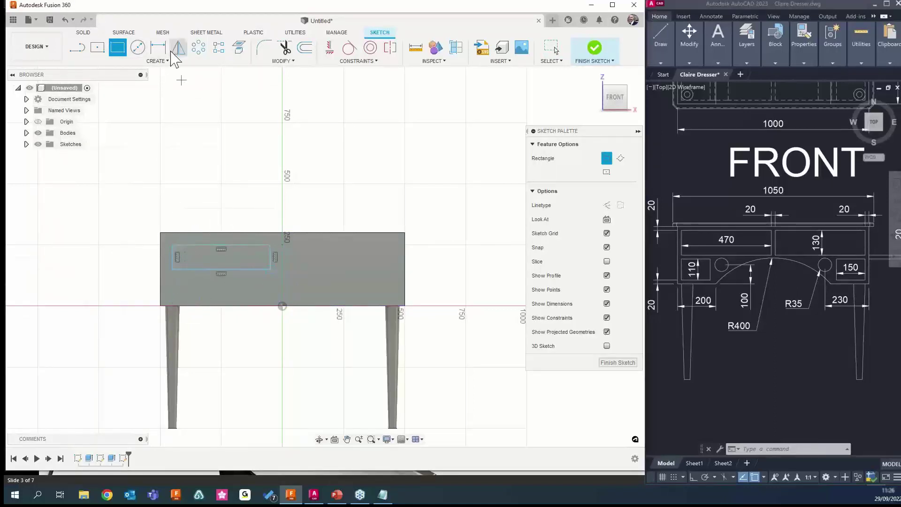
Dimension the upper drawer rectangle to 470 mm wide and 130 mm high
{"action": "left_click", "coordinate": [158, 48]}
{"action": "left_click", "coordinate": [252, 246]}
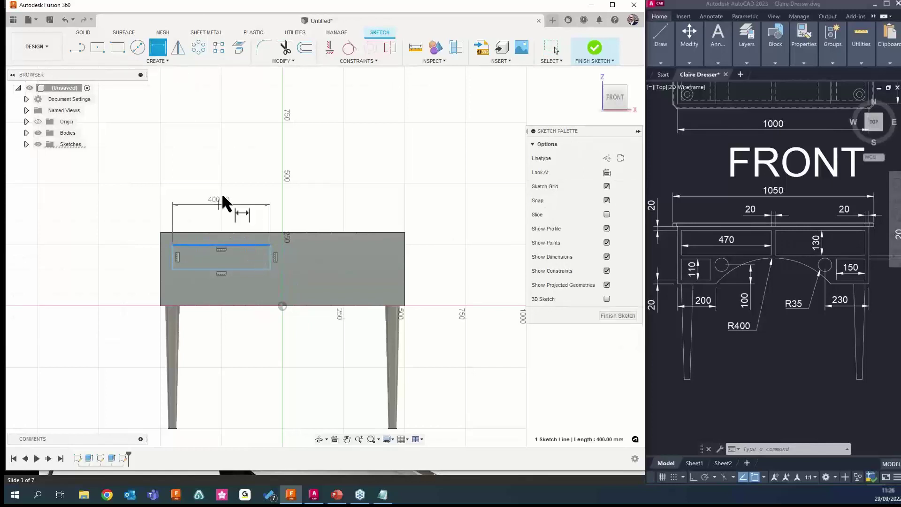
{"action": "left_click", "coordinate": [225, 201]}
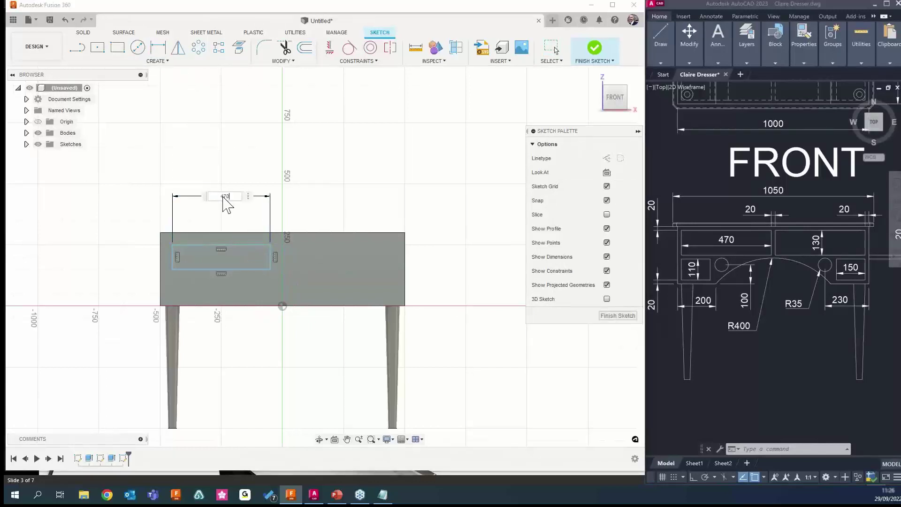
{"action": "type", "text": "470"}
{"action": "key", "text": "Return"}
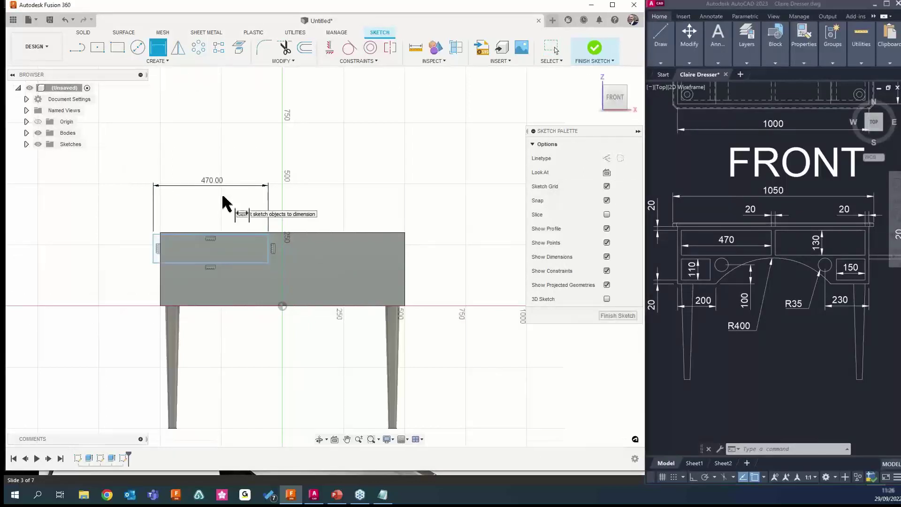
{"action": "left_click", "coordinate": [153, 252]}
{"action": "left_click", "coordinate": [124, 254]}
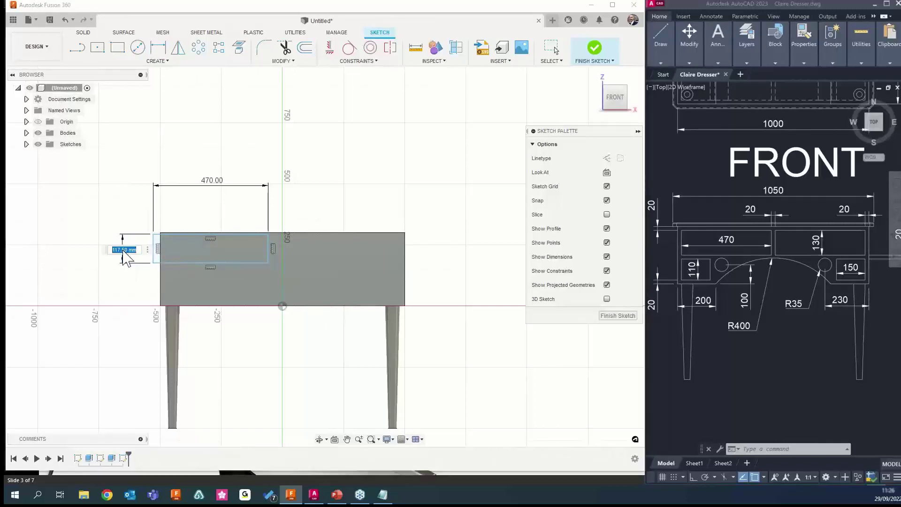
{"action": "type", "text": "130"}
{"action": "key", "text": "Return"}
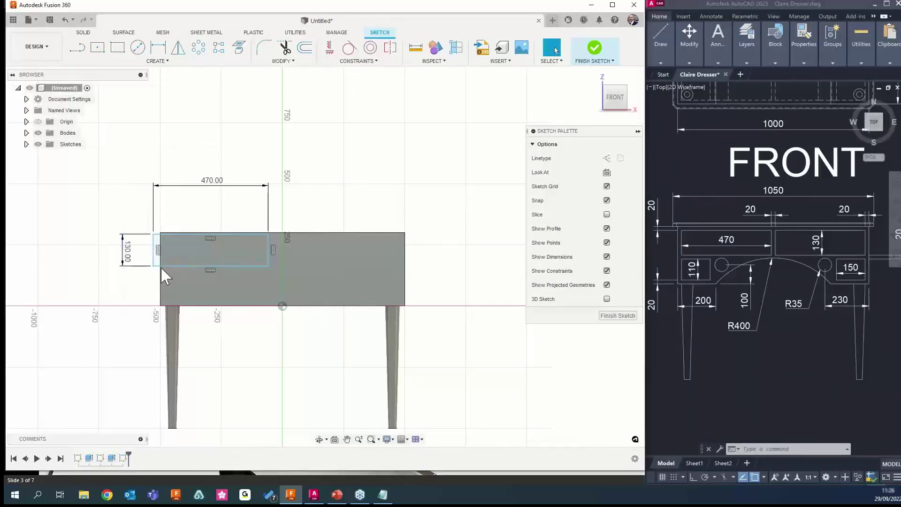
Move the upper drawer rectangle inside the front face and set its left side 20 mm from the cabinet's left edge
{"action": "mouse_move", "coordinate": [264, 263]}
{"action": "left_mouse_down"}
{"action": "mouse_move", "coordinate": [334, 276]}
{"action": "mouse_move", "coordinate": [272, 269]}
{"action": "mouse_move", "coordinate": [334, 185]}
{"action": "mouse_move", "coordinate": [283, 286]}
{"action": "mouse_move", "coordinate": [278, 275]}
{"action": "mouse_move", "coordinate": [297, 283]}
{"action": "left_mouse_up"}
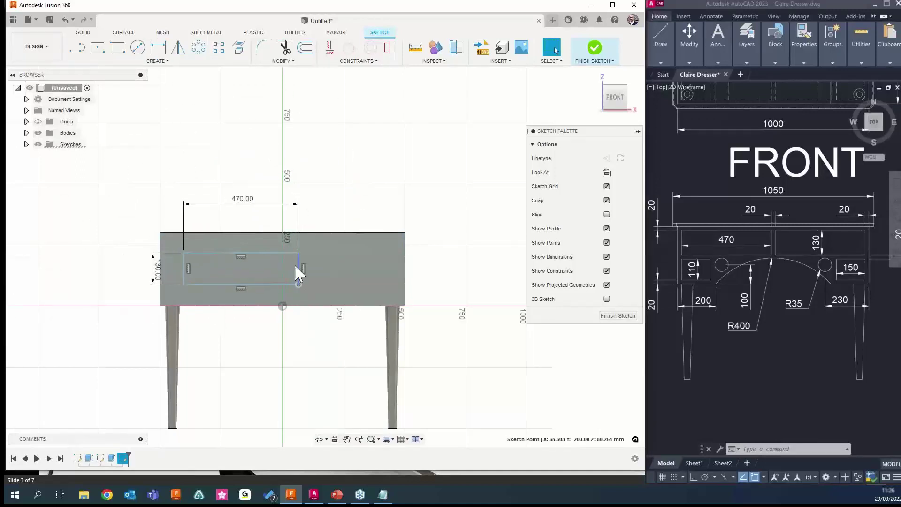
{"action": "left_click", "coordinate": [159, 48]}
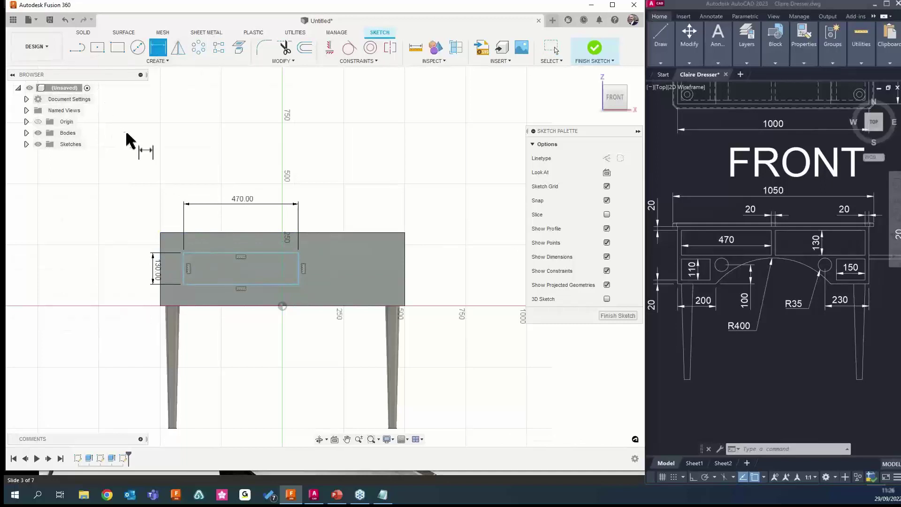
{"action": "left_click", "coordinate": [184, 275]}
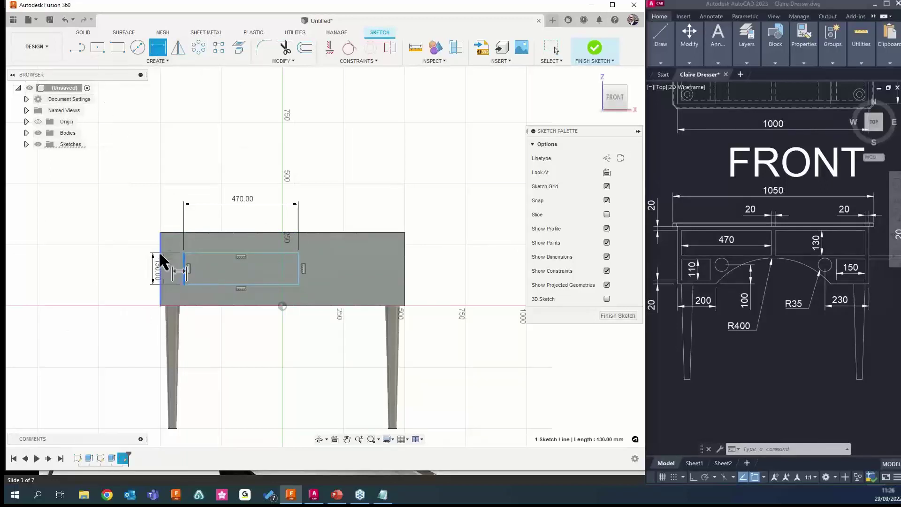
{"action": "left_click", "coordinate": [161, 258]}
{"action": "left_click", "coordinate": [140, 209]}
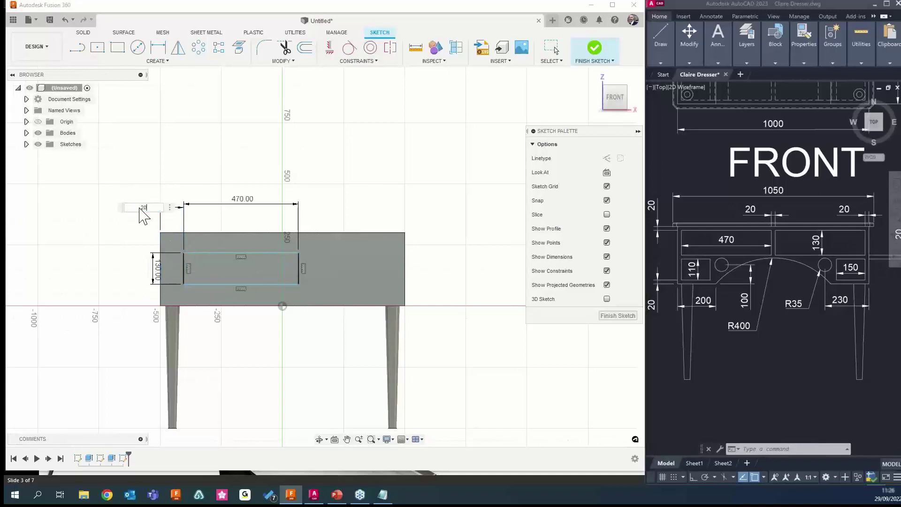
{"action": "type", "text": "20"}
{"action": "key", "text": "Return"}
Set the upper drawer rectangle's top line 20 mm below the cabinet's top edge
{"action": "left_click", "coordinate": [199, 253]}
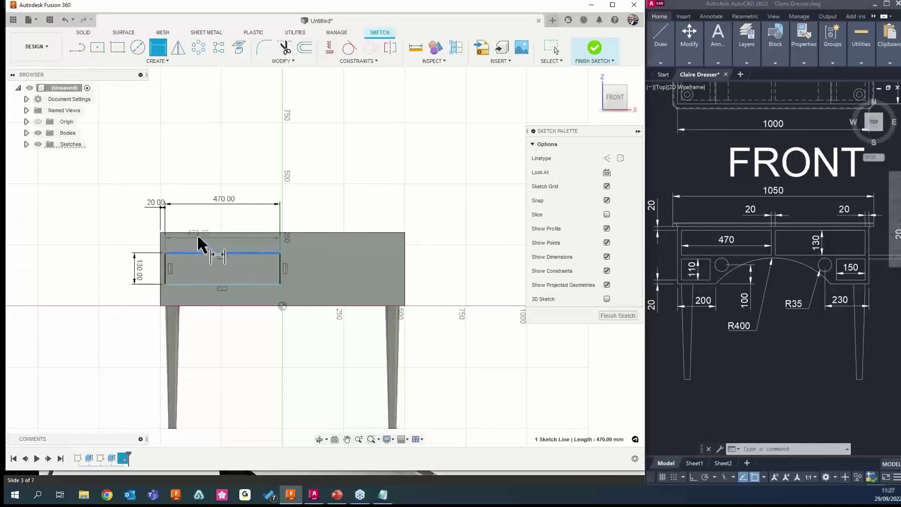
{"action": "left_click", "coordinate": [197, 233]}
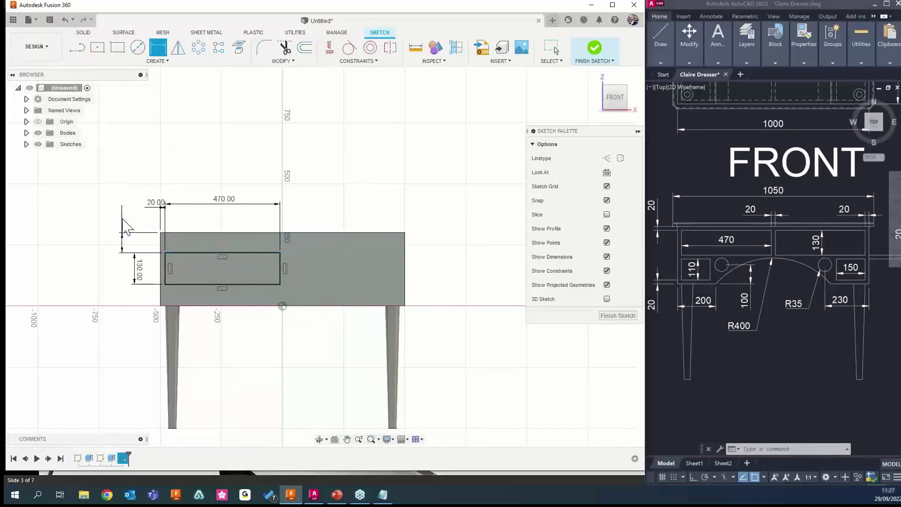
{"action": "left_click", "coordinate": [122, 219]}
{"action": "type", "text": "20"}
{"action": "key", "text": "Return"}
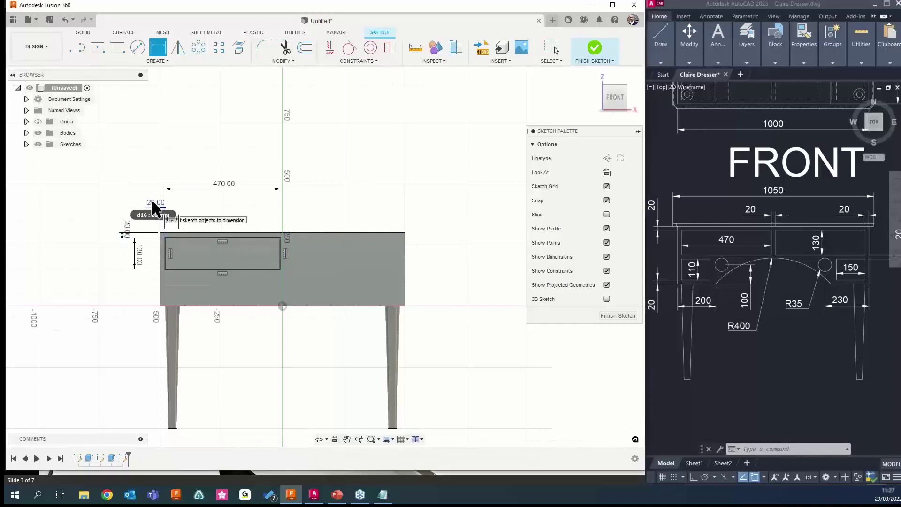
{"action": "key", "text": "Escape"}
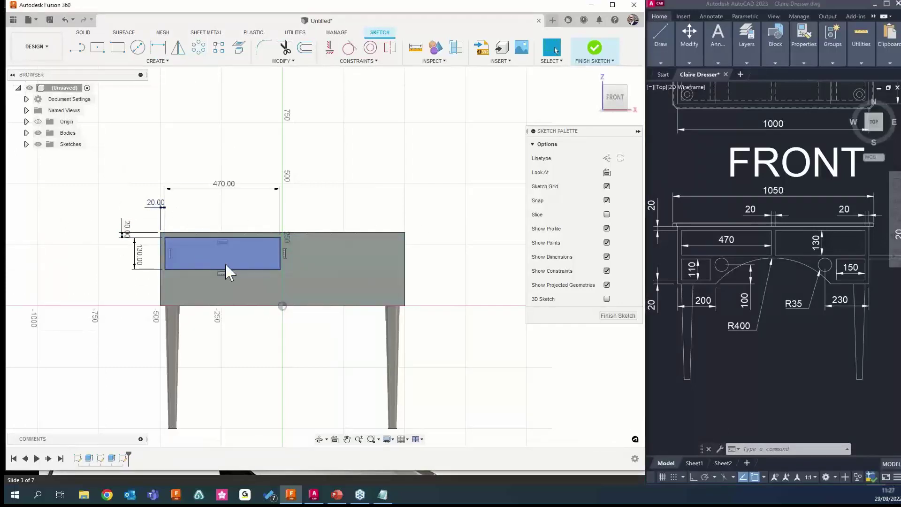
Draw a smaller drawer rectangle about 116 mm wide and 90 mm high below the left end of the upper drawer rectangle
{"action": "scroll", "coordinate": [139, 266], "scroll_direction": "up", "scroll_amount": 1}
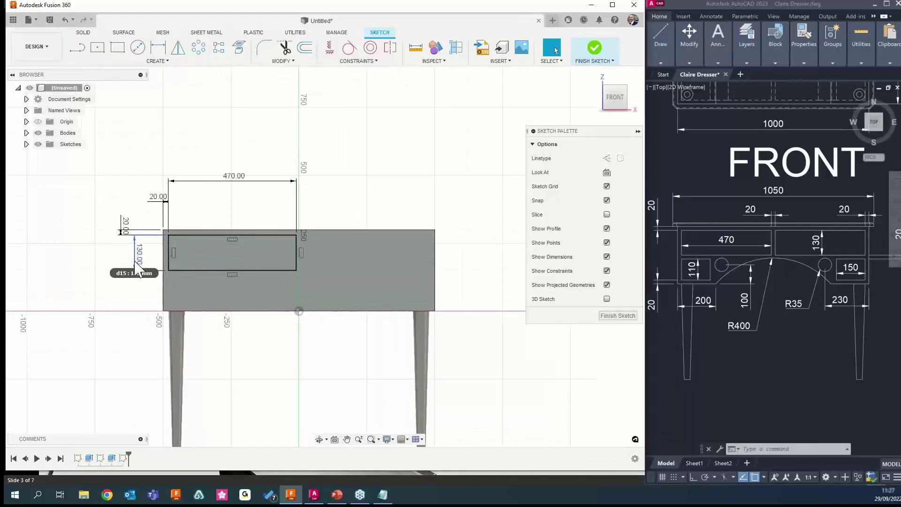
{"action": "left_click", "coordinate": [117, 47]}
{"action": "scroll", "coordinate": [182, 304], "scroll_direction": "up", "scroll_amount": 1}
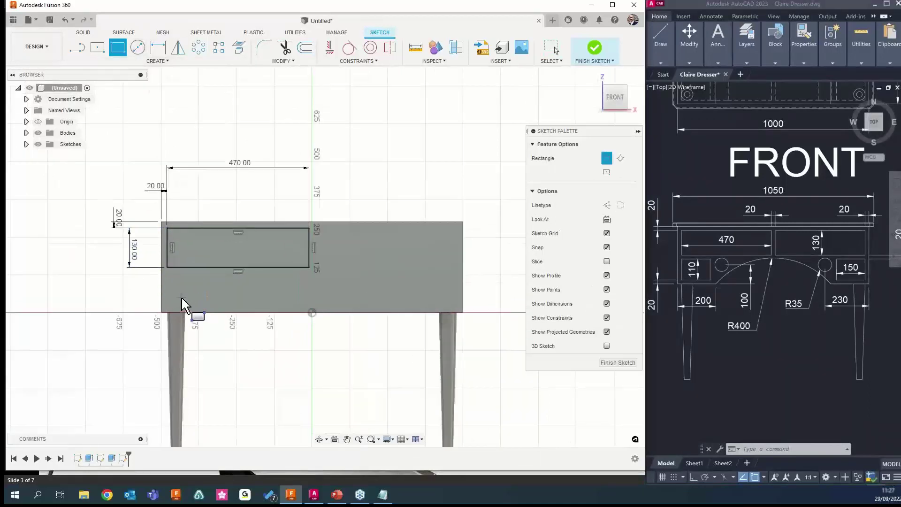
{"action": "scroll", "coordinate": [182, 299], "scroll_direction": "up", "scroll_amount": 1}
{"action": "left_click", "coordinate": [170, 275]}
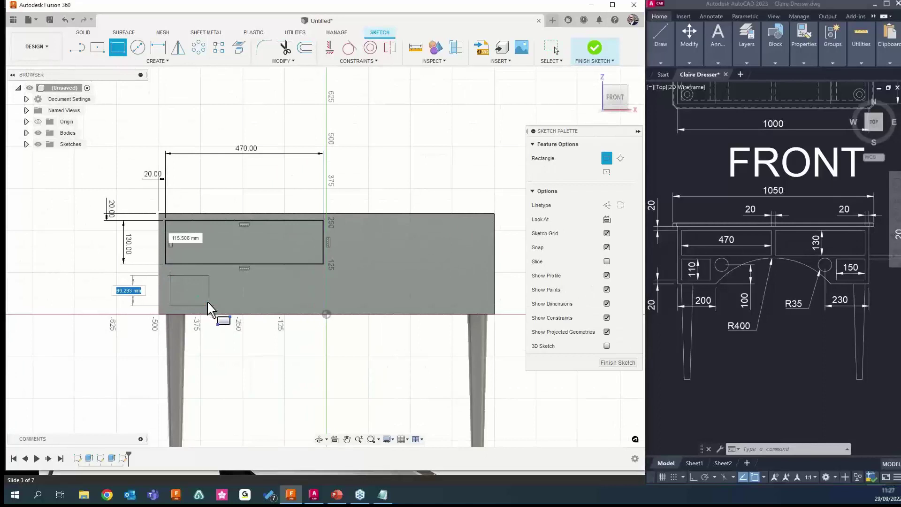
{"action": "left_click", "coordinate": [210, 306]}
{"action": "key", "text": "Escape"}
Dimension the lower drawer rectangle to 110 mm high and 150 mm wide
{"action": "key", "text": "d"}
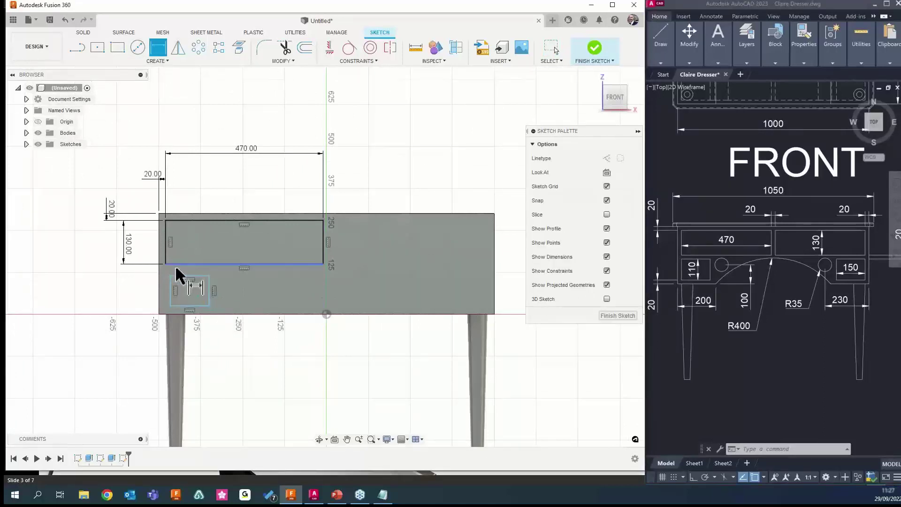
{"action": "left_click", "coordinate": [173, 302]}
{"action": "left_click", "coordinate": [133, 294]}
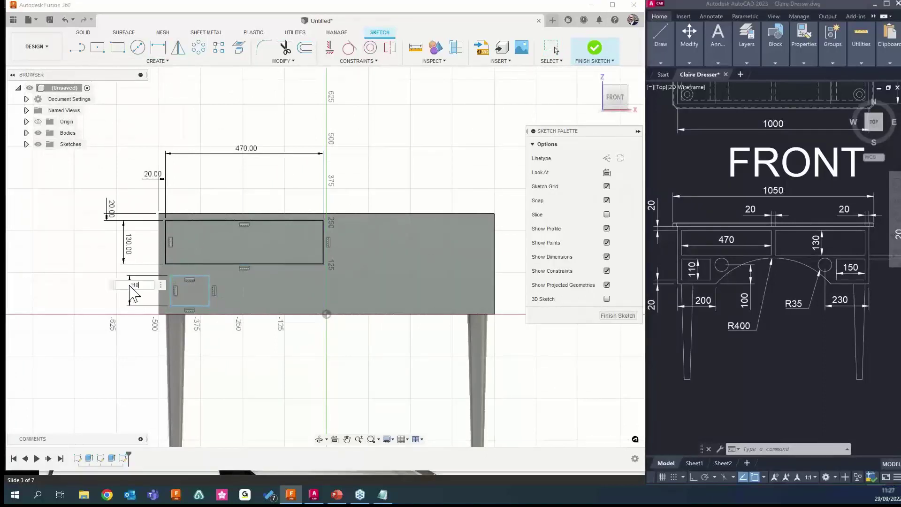
{"action": "key", "text": "Return"}
{"action": "key", "text": "Escape"}
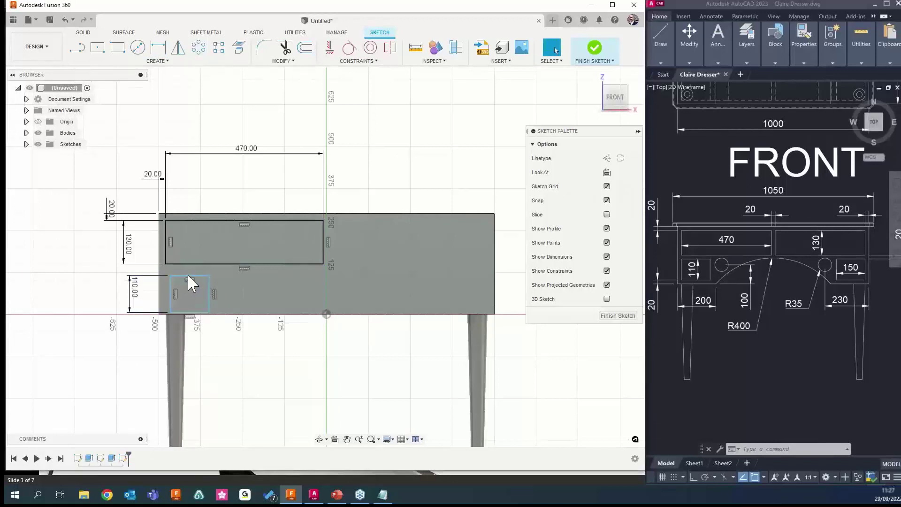
{"action": "left_click", "coordinate": [189, 276]}
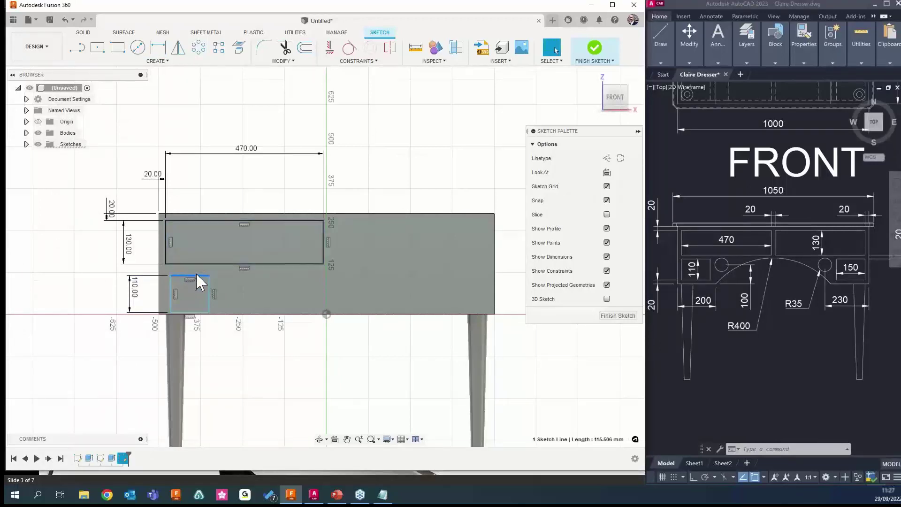
{"action": "left_click", "coordinate": [158, 47]}
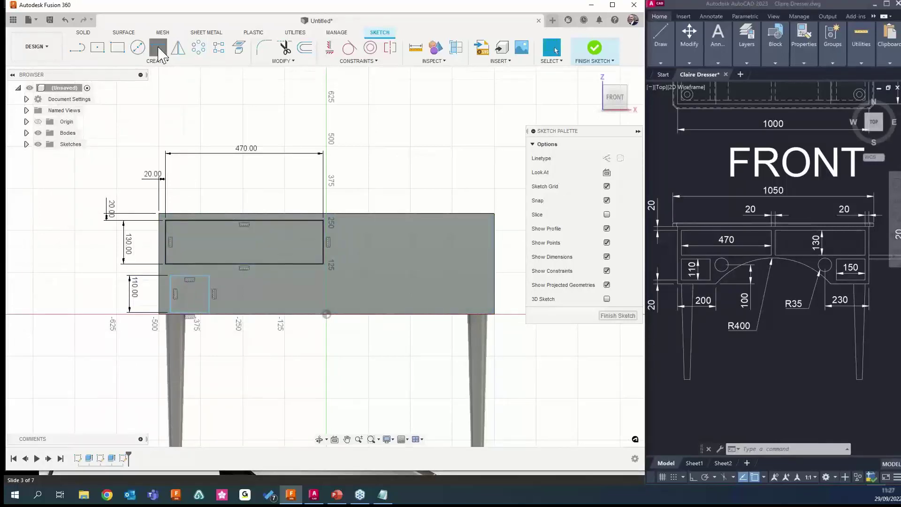
{"action": "left_click", "coordinate": [204, 277]}
{"action": "left_click", "coordinate": [198, 251]}
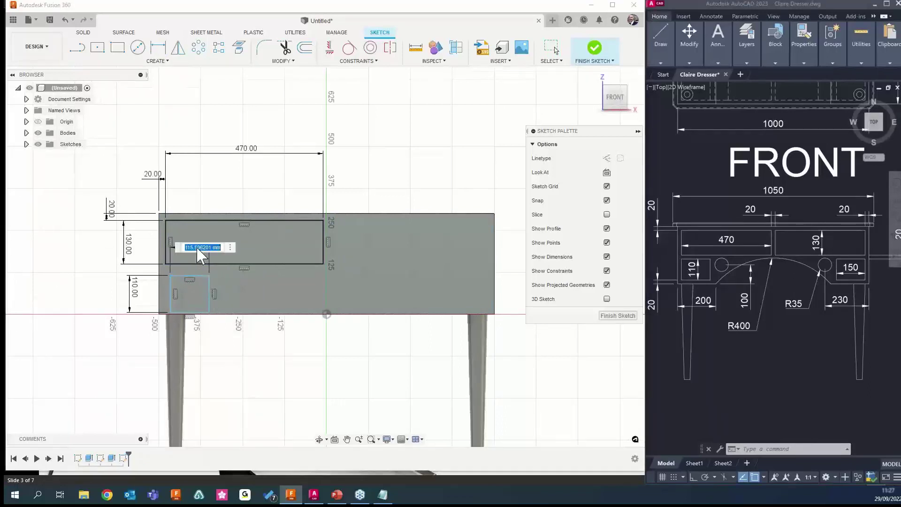
{"action": "type", "text": "150"}
{"action": "key", "text": "Return"}
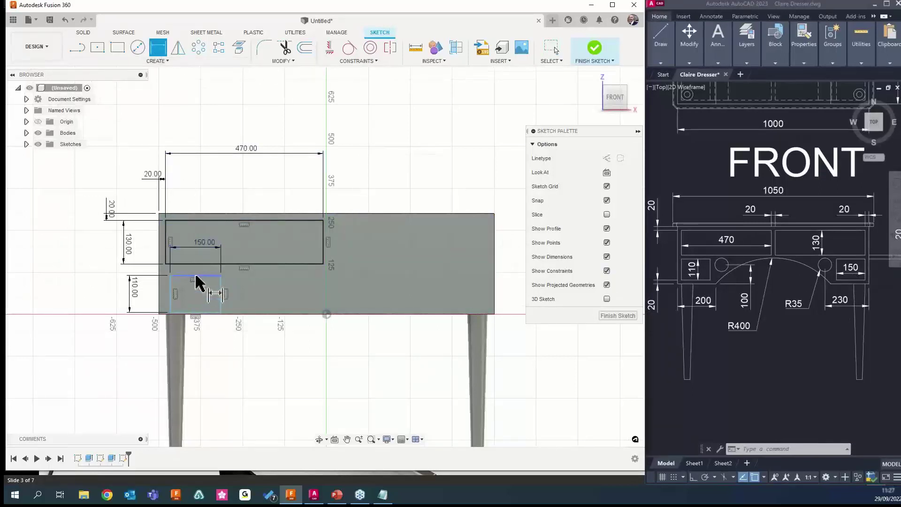
Set the lower drawer rectangle's bottom line 20 mm above the cabinet's bottom edge
{"action": "left_click", "coordinate": [192, 313]}
{"action": "left_click", "coordinate": [233, 314]}
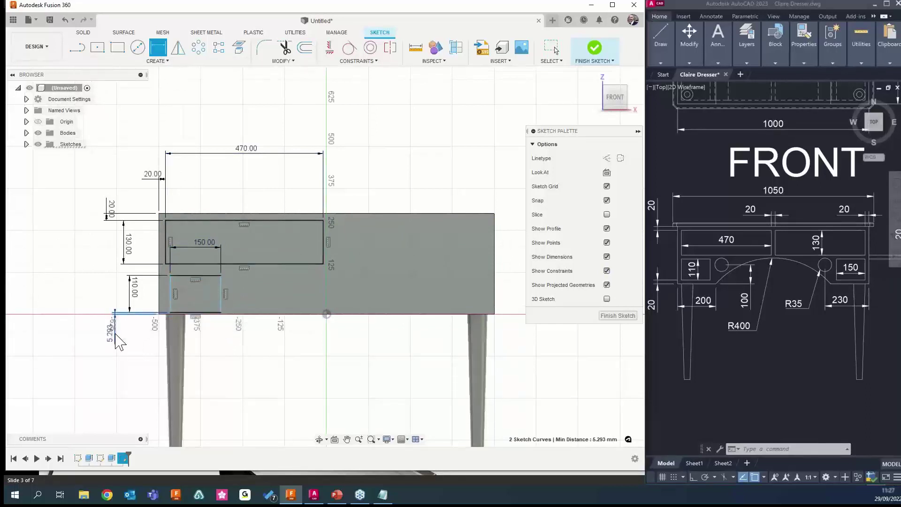
{"action": "left_click", "coordinate": [118, 340]}
{"action": "key", "text": "Return"}
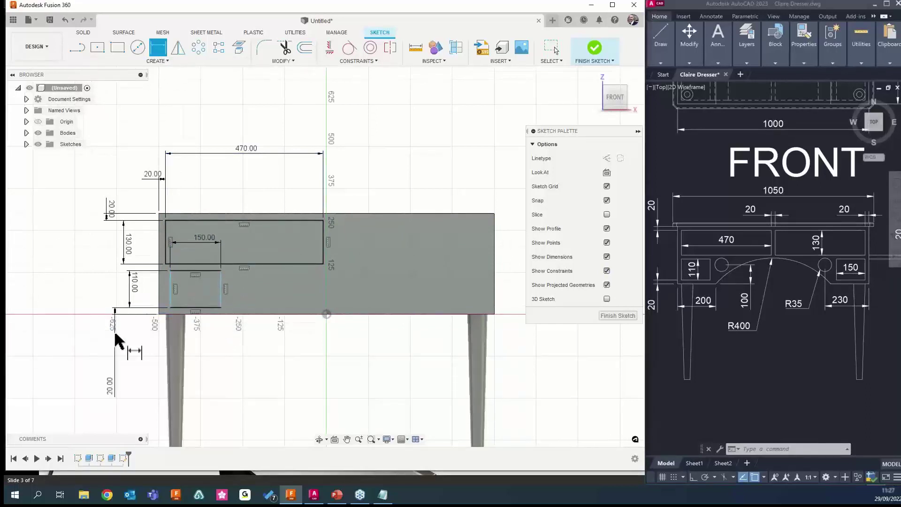
Make the left side of the lower drawer rectangle collinear with the left side of the upper drawer rectangle
{"action": "key", "text": "Escape"}
{"action": "scroll", "coordinate": [143, 262], "scroll_direction": "up", "scroll_amount": 1}
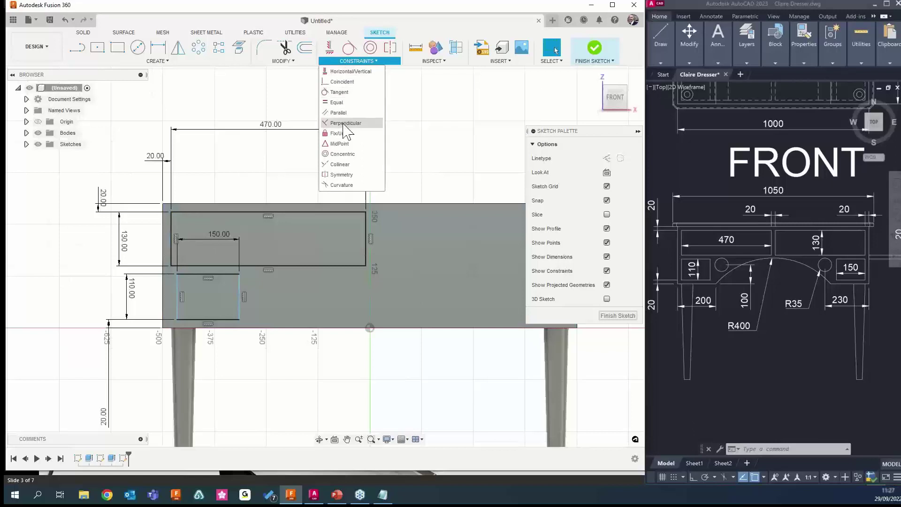
{"action": "left_click", "coordinate": [341, 164]}
{"action": "left_click", "coordinate": [172, 226]}
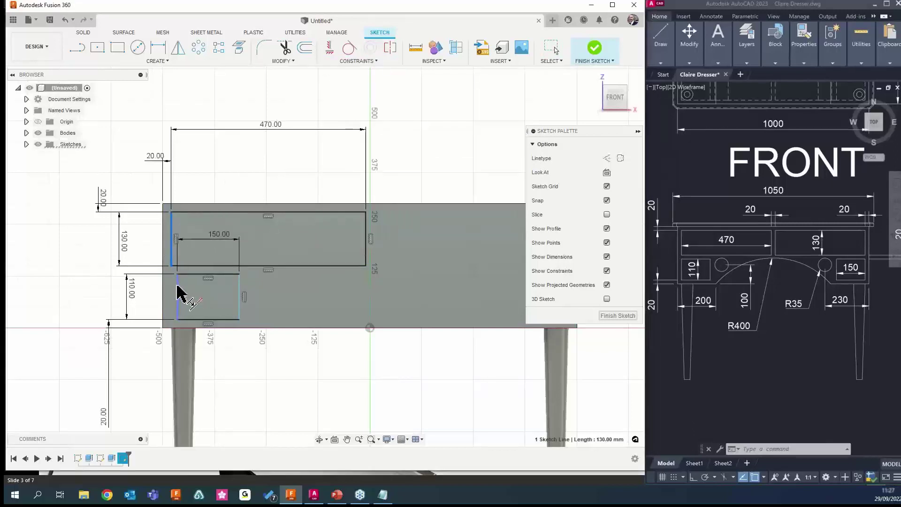
{"action": "left_click", "coordinate": [177, 294]}
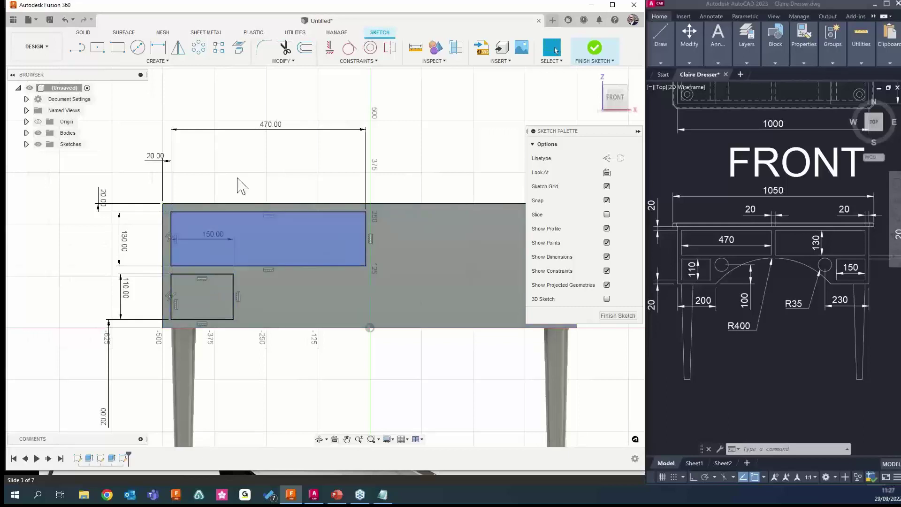
Draw a circle about 112 mm in diameter just right of the lower drawer rectangle
{"action": "left_click", "coordinate": [138, 47]}
{"action": "left_click", "coordinate": [266, 297]}
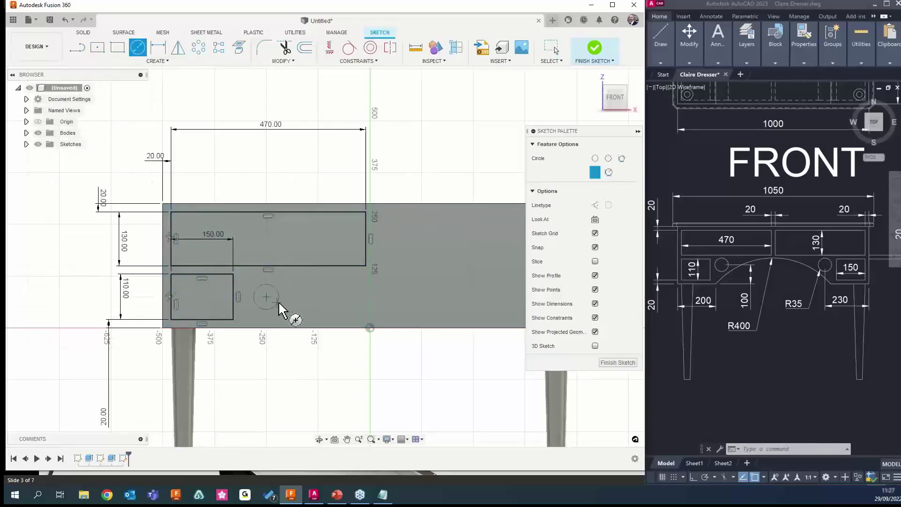
{"action": "left_click", "coordinate": [282, 315]}
{"action": "key", "text": "Escape"}
Dimension the circle beside the lower drawer to a 70 mm diameter
{"action": "left_click", "coordinate": [165, 49]}
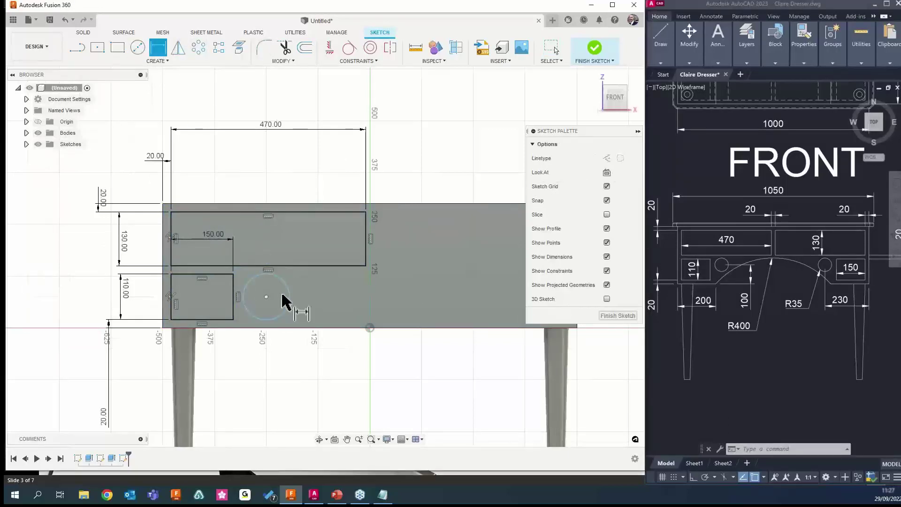
{"action": "left_click", "coordinate": [289, 303]}
{"action": "left_click", "coordinate": [308, 366]}
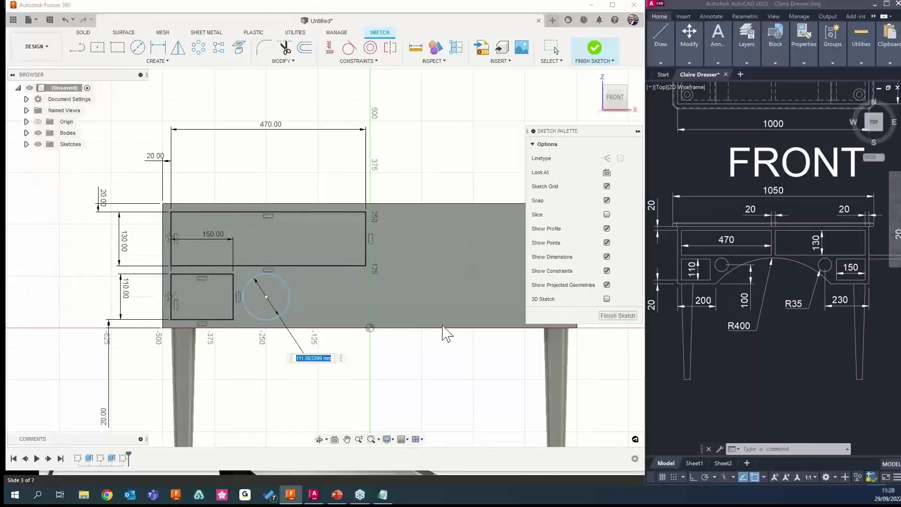
{"action": "type", "text": "70"}
{"action": "key", "text": "Return"}
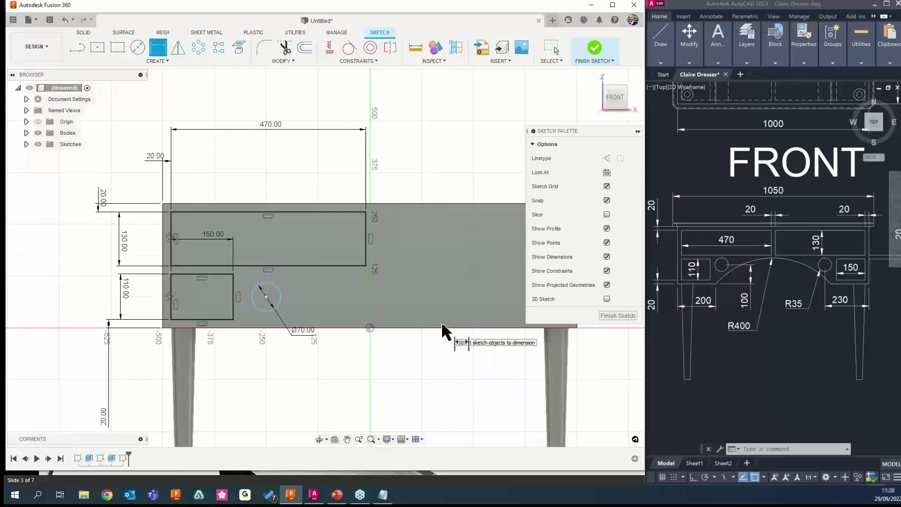
{"action": "key", "text": "Escape"}
Set the circle's centre 100 mm above the cabinet's bottom edge
{"action": "left_click", "coordinate": [167, 45]}
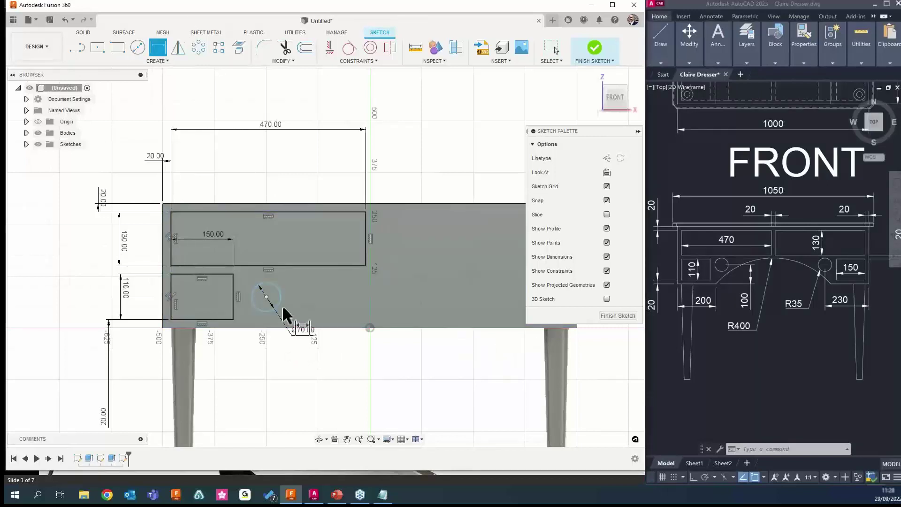
{"action": "left_click", "coordinate": [266, 296]}
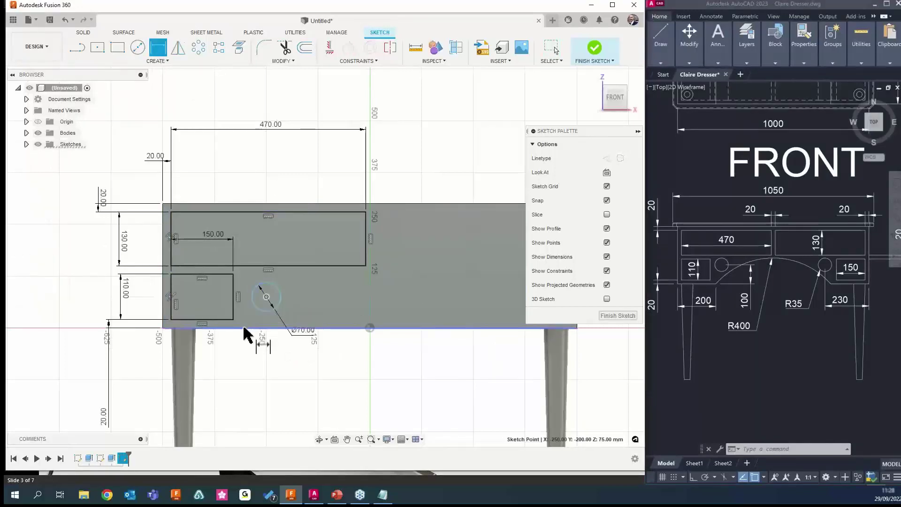
{"action": "left_click", "coordinate": [243, 327]}
{"action": "left_click", "coordinate": [226, 361]}
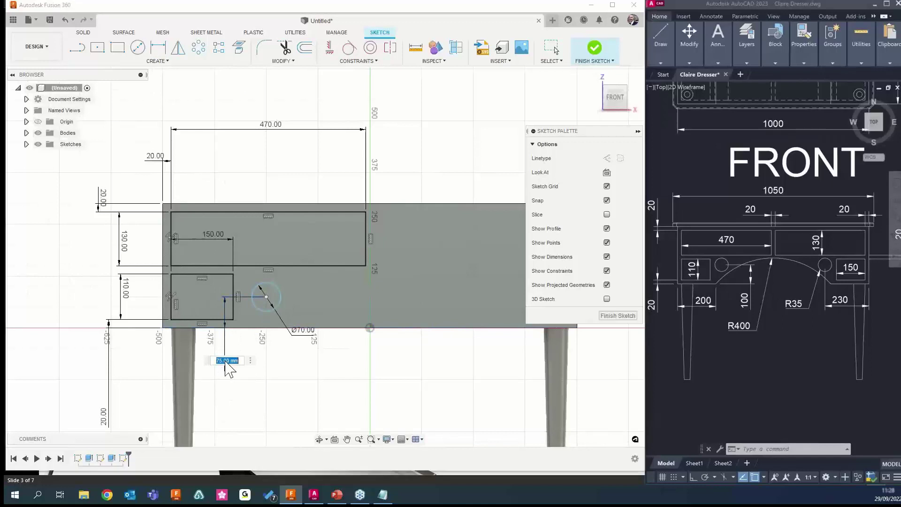
{"action": "type", "text": "100"}
{"action": "key", "text": "Return"}
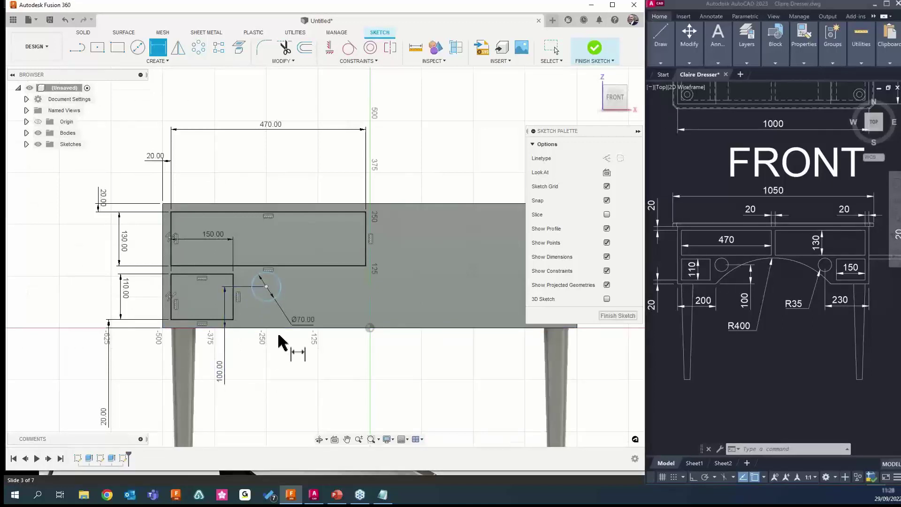
Set the circle's centre 230 mm from the cabinet's left edge
{"action": "left_click", "coordinate": [266, 286]}
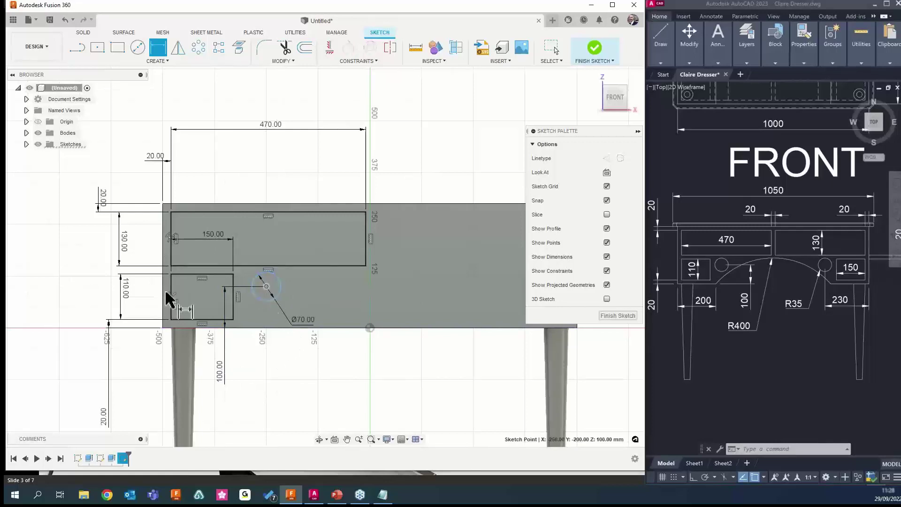
{"action": "left_click", "coordinate": [163, 300]}
{"action": "left_click", "coordinate": [133, 393]}
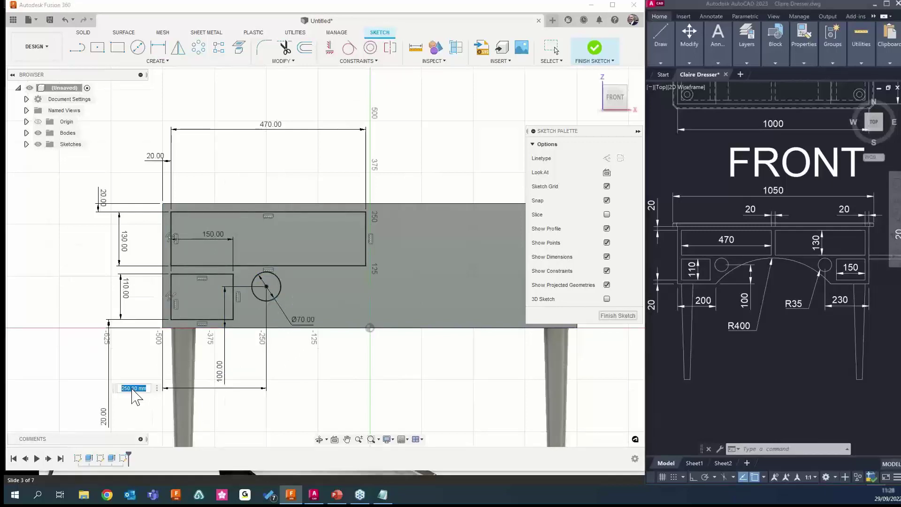
{"action": "type", "text": "230"}
{"action": "key", "text": "Return"}
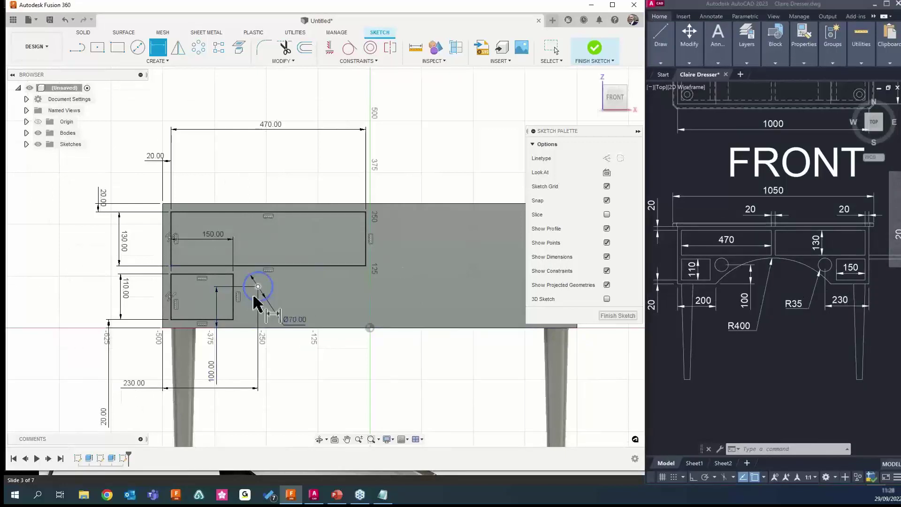
{"action": "scroll", "coordinate": [112, 330], "scroll_direction": "down", "scroll_amount": 2}
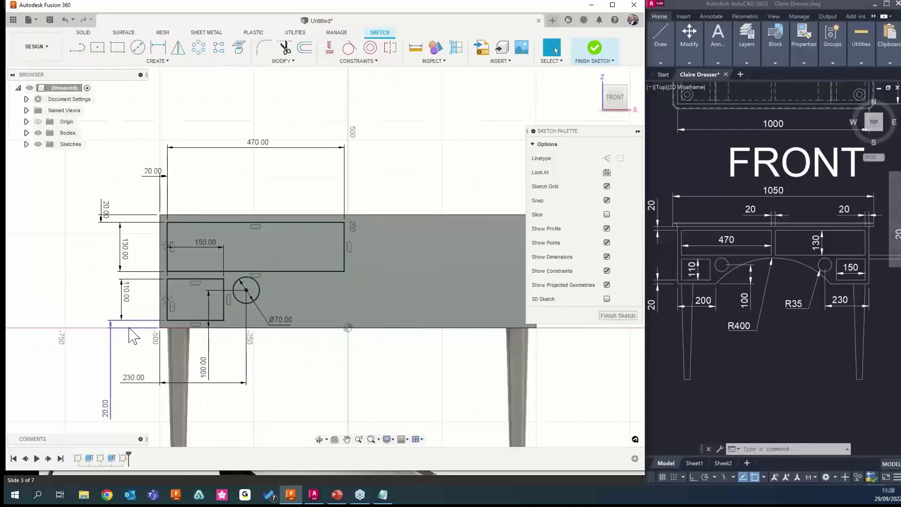
{"action": "key", "text": "Escape"}
Draw a vertical line from the origin on the cabinet's bottom edge up to the midpoint of its top edge
{"action": "middle_click_drag", "start_coordinate": [300, 296], "coordinate": [248, 294]}
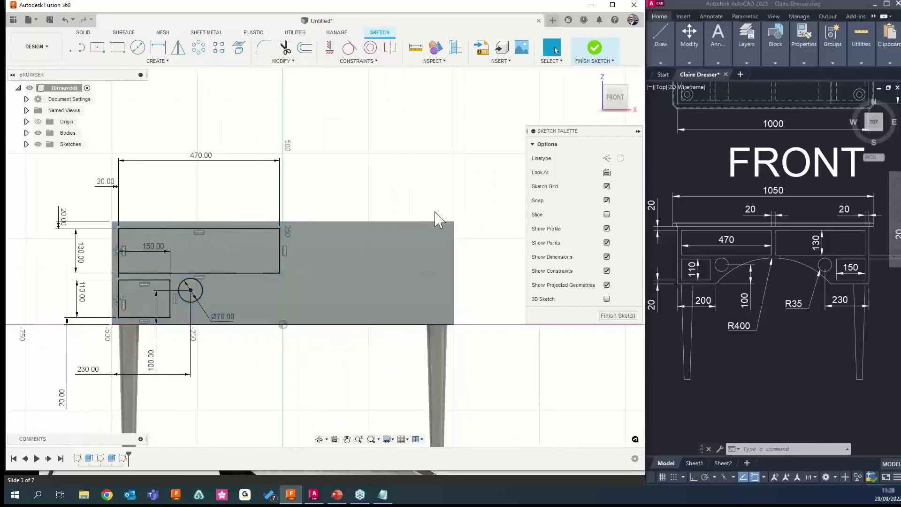
{"action": "left_click", "coordinate": [77, 49]}
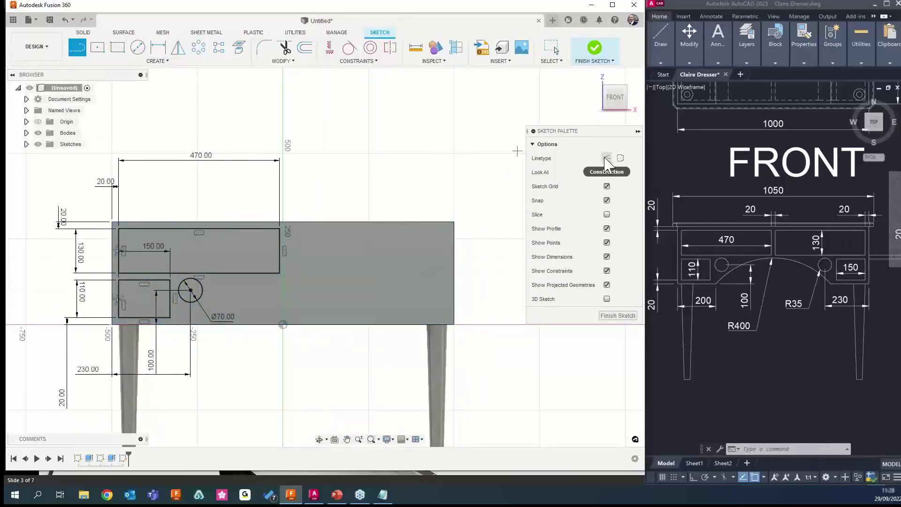
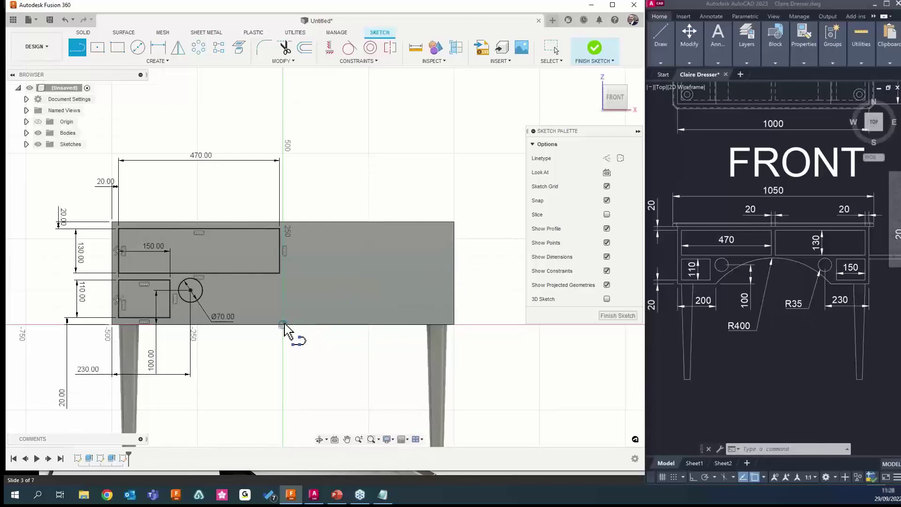
{"action": "left_click", "coordinate": [282, 324]}
{"action": "left_click", "coordinate": [282, 222]}
{"action": "key", "text": "Escape"}
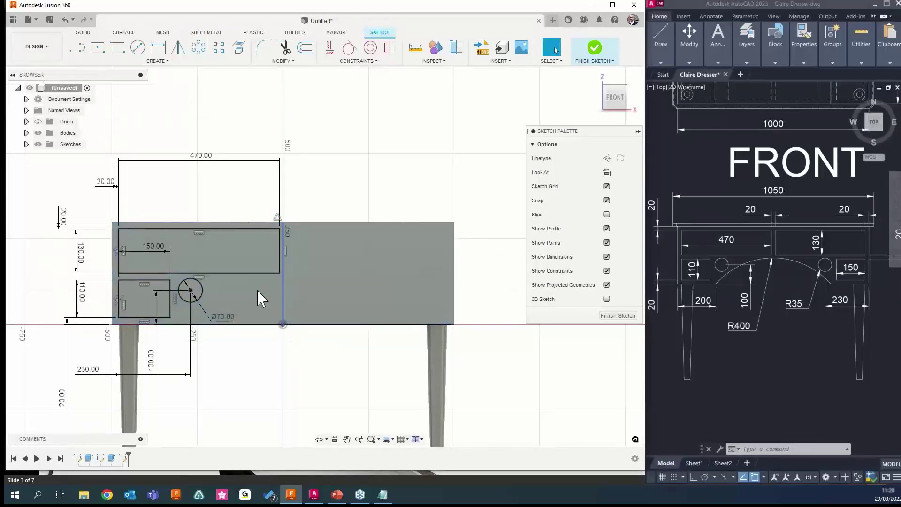
Convert the vertical centre line of the cabinet front to a construction line
{"action": "left_click", "coordinate": [284, 295]}
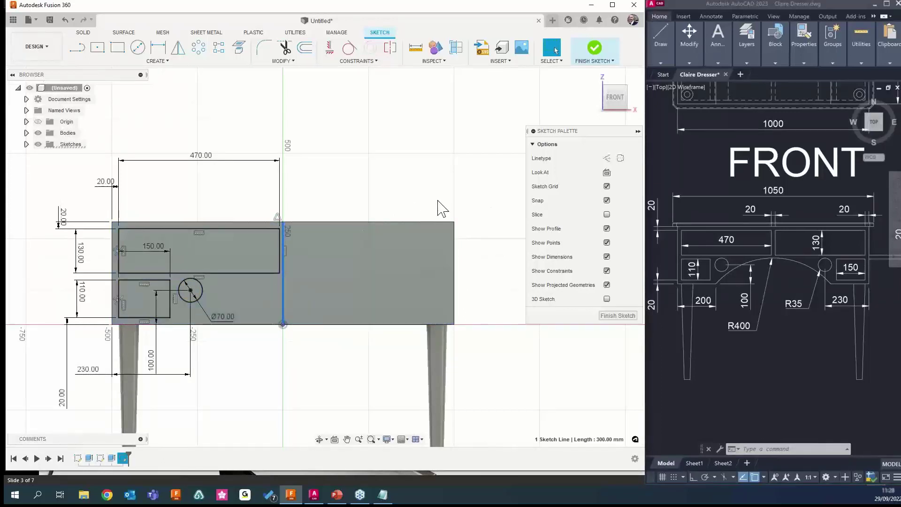
{"action": "left_click", "coordinate": [607, 158]}
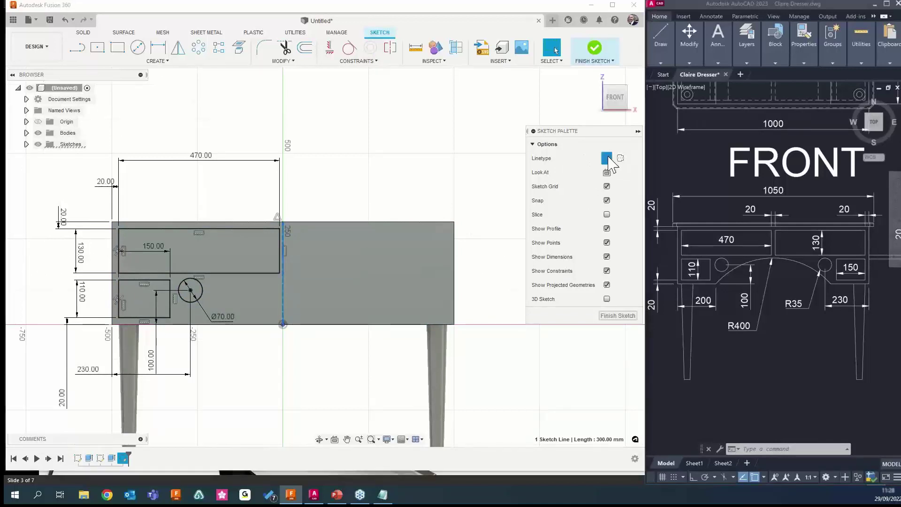
{"action": "left_click", "coordinate": [410, 171]}
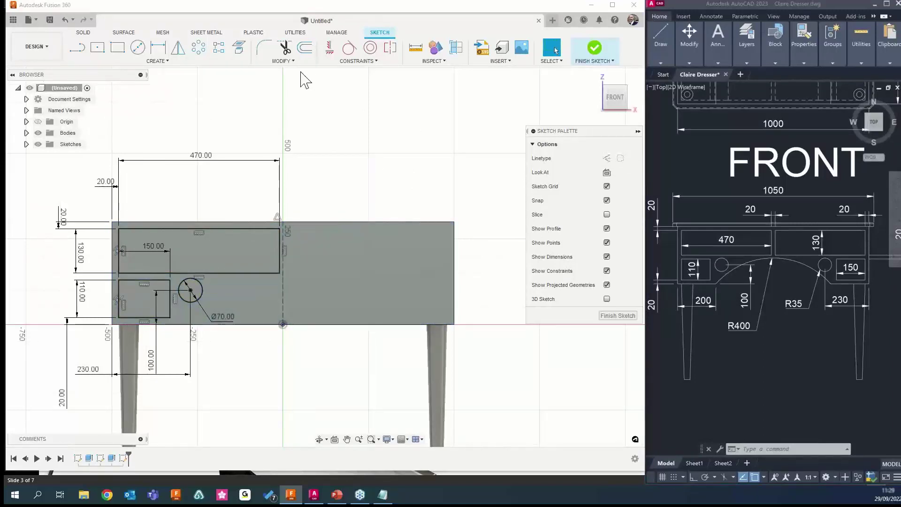
Mirror both drawer rectangles and the circle across the vertical construction line, and finish the sketch
{"action": "left_click", "coordinate": [157, 61]}
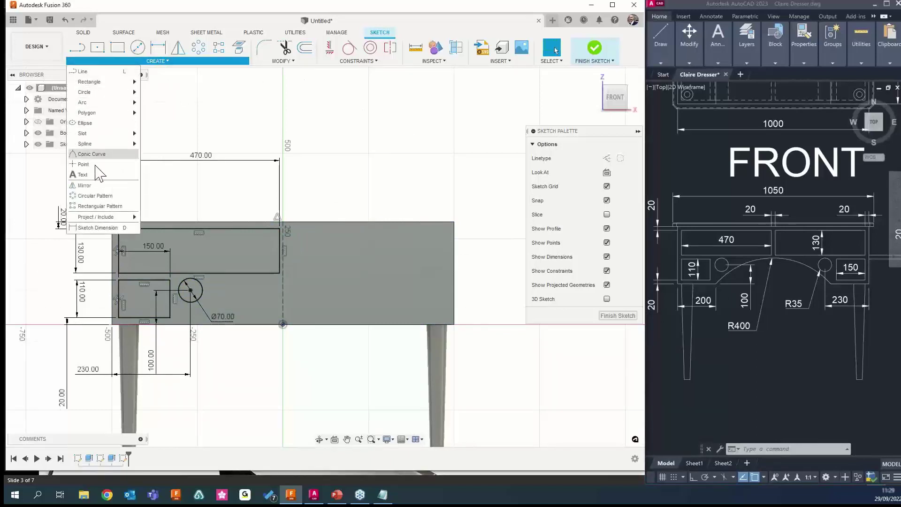
{"action": "left_click", "coordinate": [89, 186]}
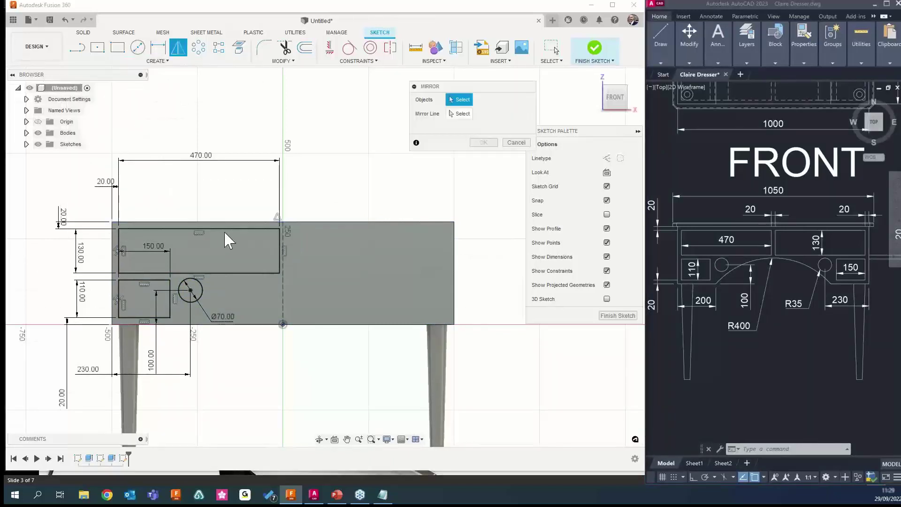
{"action": "left_click", "coordinate": [231, 229]}
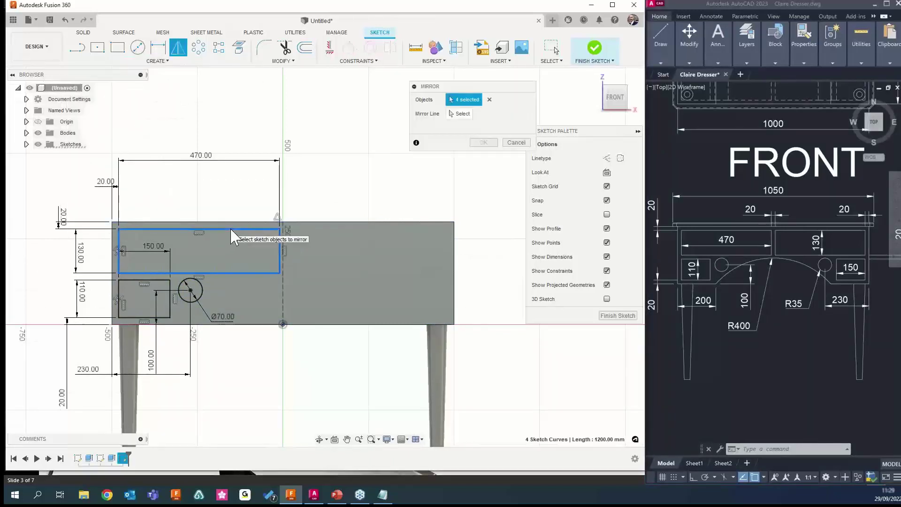
{"action": "left_click", "coordinate": [153, 280]}
{"action": "left_click", "coordinate": [183, 280]}
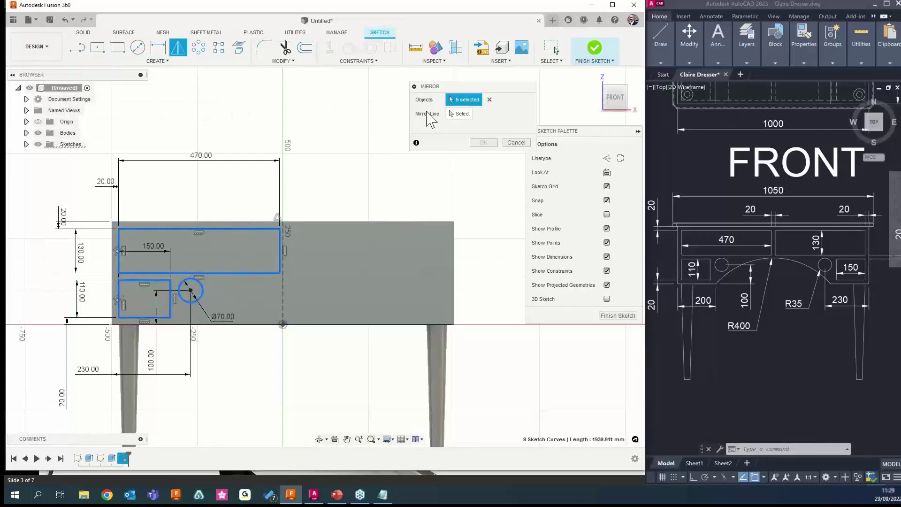
{"action": "left_click_drag", "start_coordinate": [475, 88], "coordinate": [375, 88]}
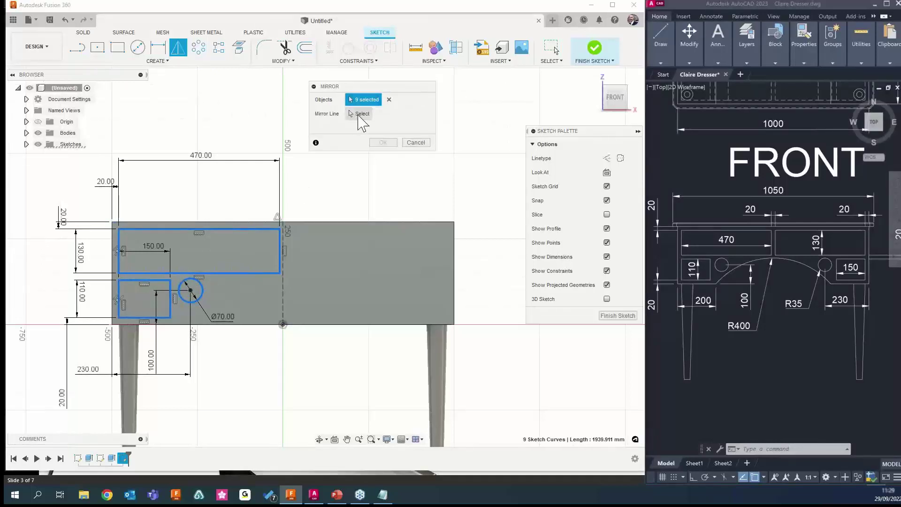
{"action": "left_click", "coordinate": [359, 114]}
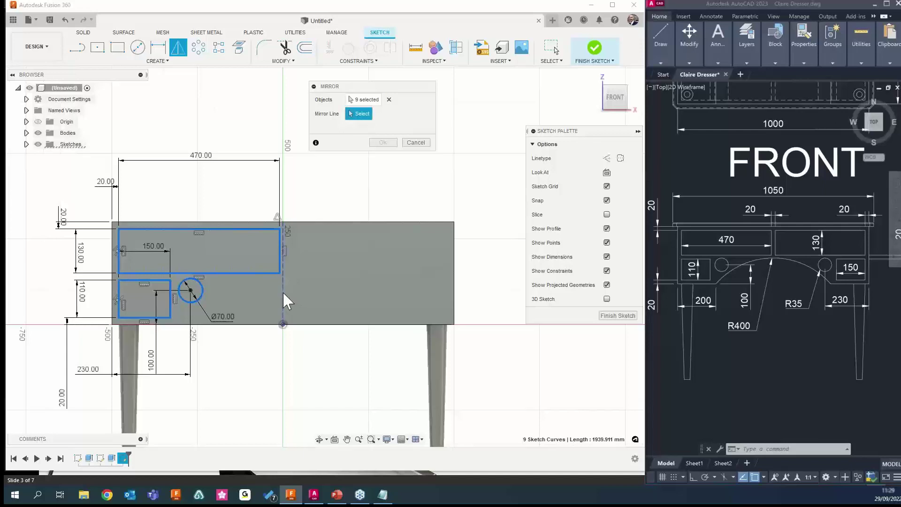
{"action": "left_click", "coordinate": [283, 291]}
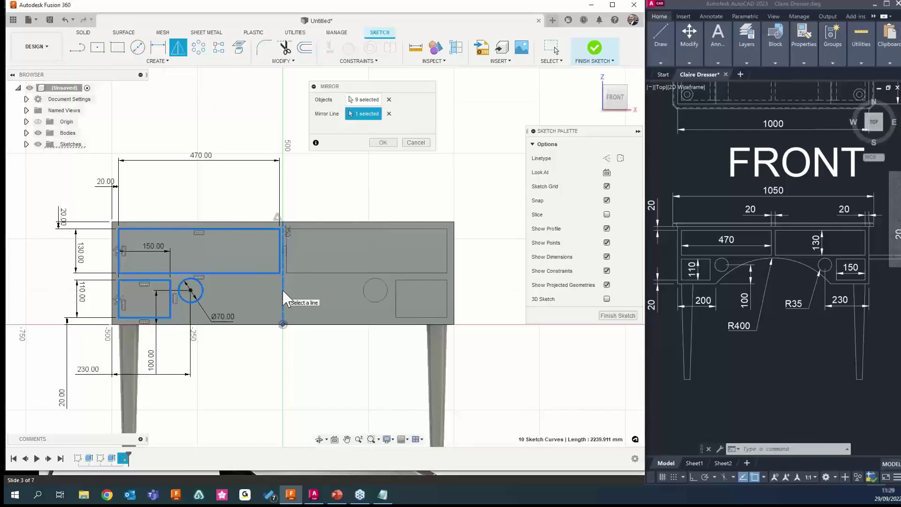
{"action": "left_click", "coordinate": [383, 142]}
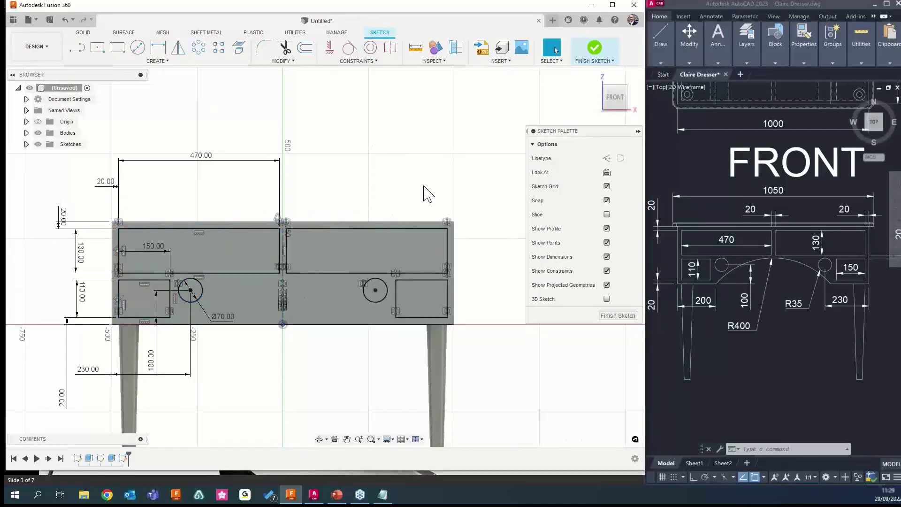
{"action": "left_click", "coordinate": [594, 48]}
Finish the sketch and select the four drawer rectangles and both circles on the cabinet front as profiles for an Extrude
{"action": "left_click", "coordinate": [594, 75]}
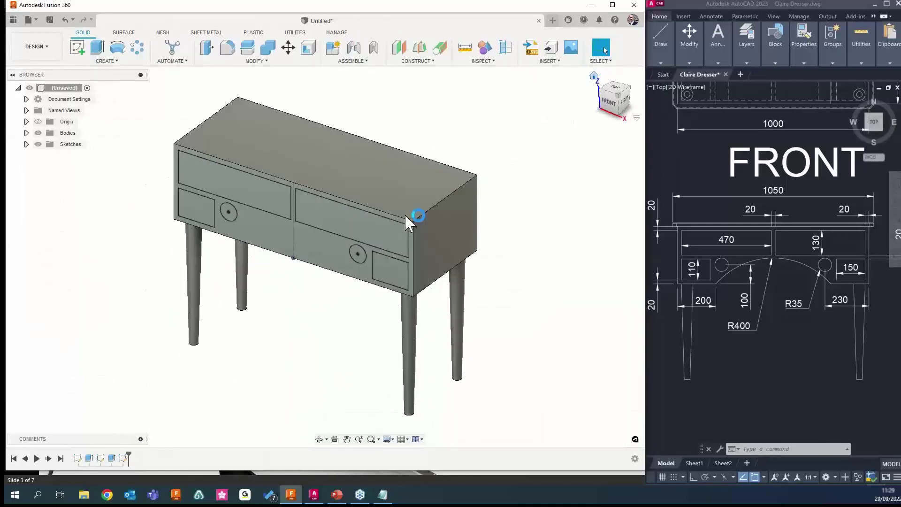
{"action": "middle_click_drag", "start_coordinate": [187, 280], "coordinate": [181, 294]}
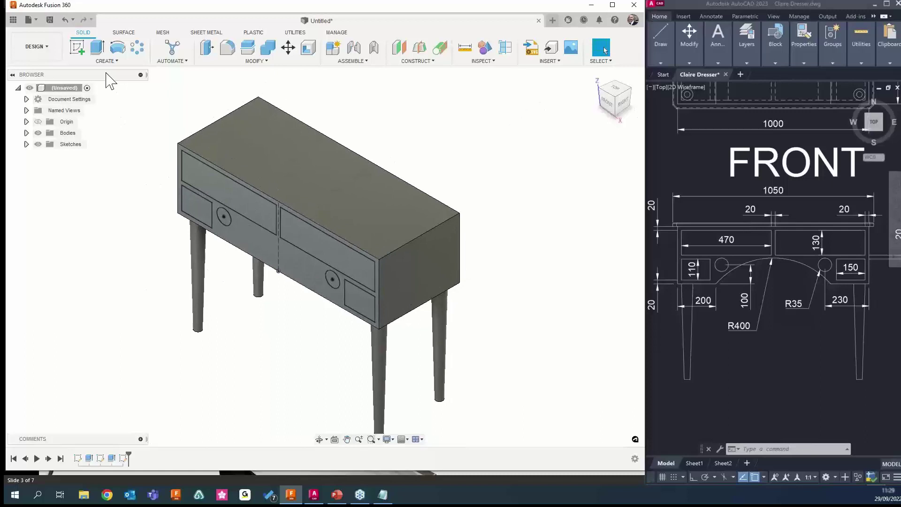
{"action": "left_click", "coordinate": [97, 48]}
{"action": "left_click", "coordinate": [205, 178]}
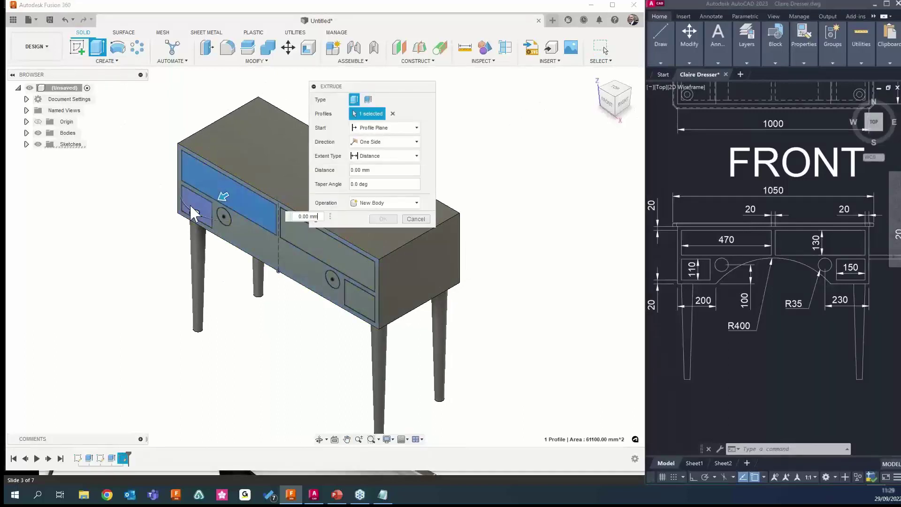
{"action": "left_click", "coordinate": [190, 204]}
{"action": "left_click", "coordinate": [221, 211]}
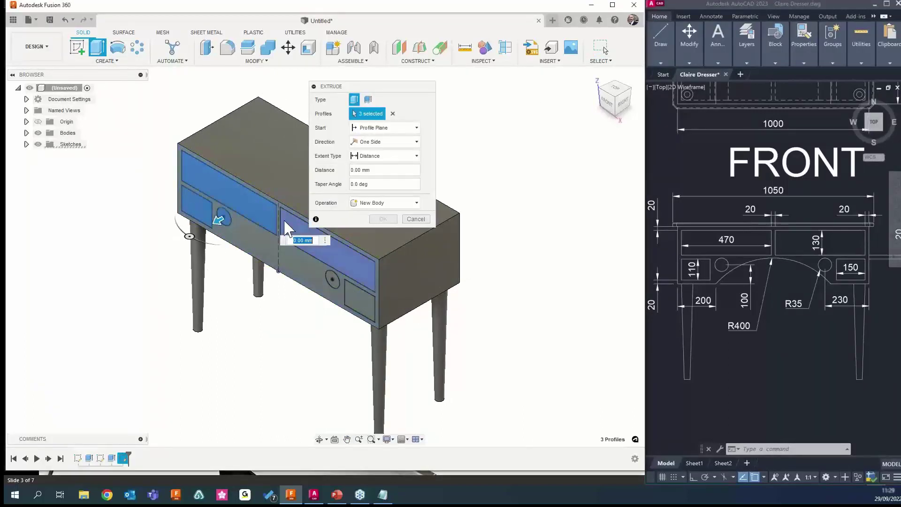
{"action": "left_click", "coordinate": [307, 233]}
{"action": "left_click", "coordinate": [335, 275]}
{"action": "left_click", "coordinate": [356, 301]}
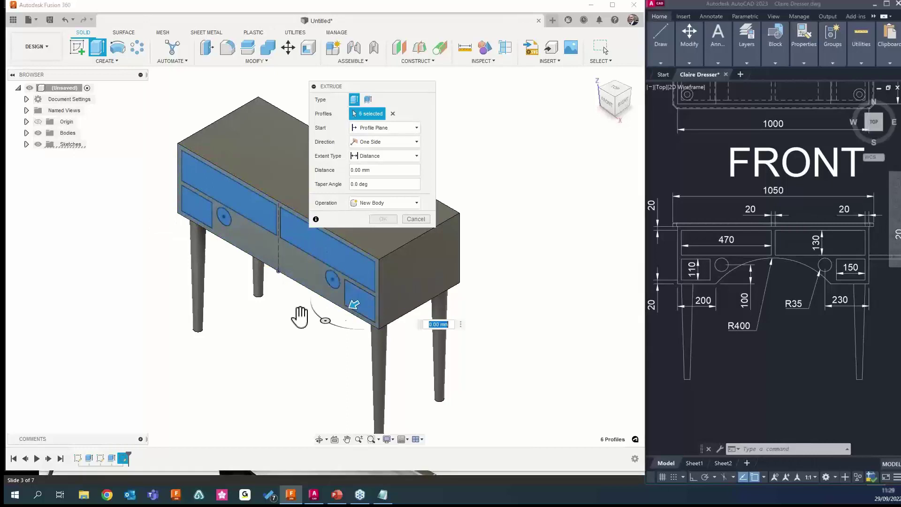
Push the extrusion of the six profiles into the cabinet as a cut about 343 mm deep
{"action": "left_click_drag", "start_coordinate": [351, 307], "coordinate": [237, 370]}
{"action": "middle_click_drag", "start_coordinate": [300, 333], "coordinate": [296, 330], "text": "shift"}
{"action": "scroll", "coordinate": [202, 350], "scroll_direction": "down", "scroll_amount": 1}
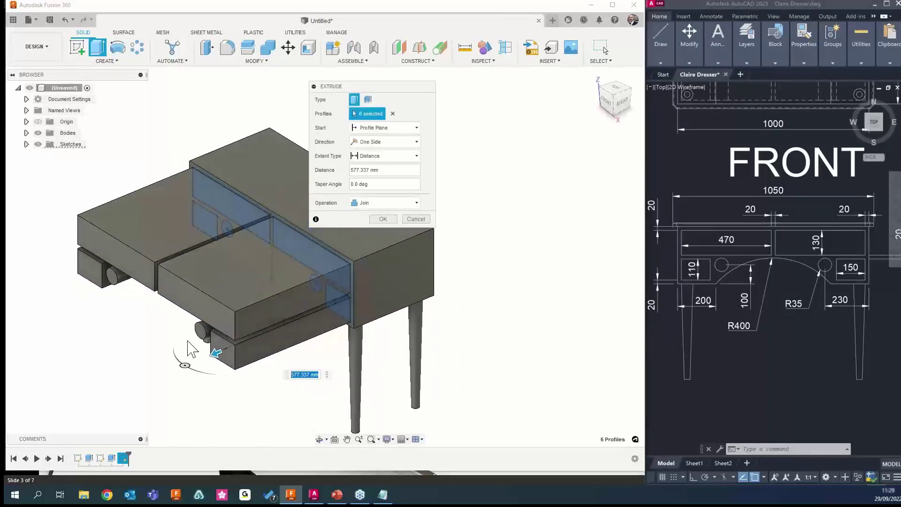
{"action": "left_click_drag", "start_coordinate": [221, 359], "coordinate": [380, 297]}
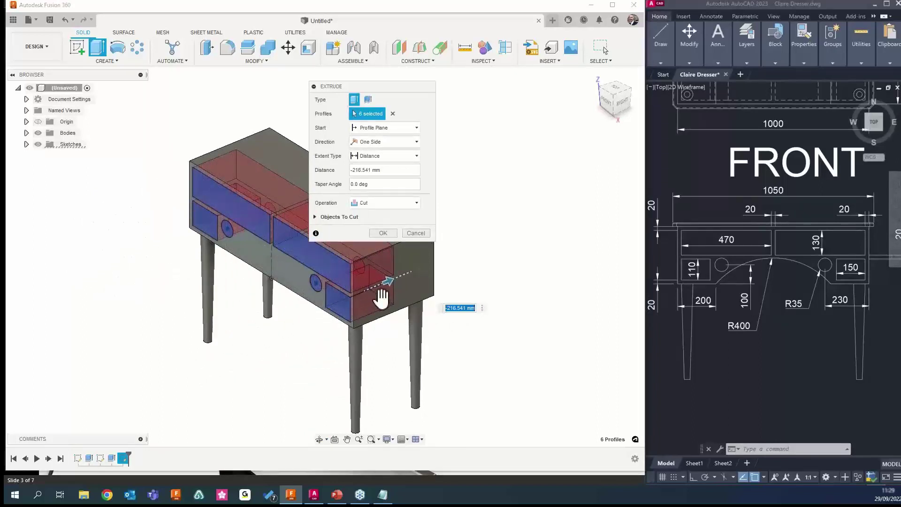
{"action": "middle_click_drag", "start_coordinate": [498, 244], "coordinate": [416, 267]}
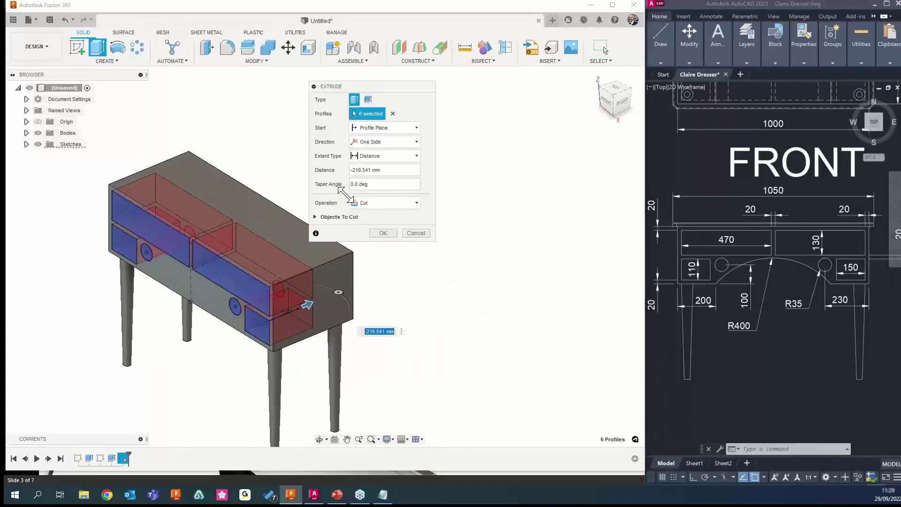
{"action": "mouse_move", "coordinate": [305, 305]}
{"action": "left_mouse_down"}
{"action": "mouse_move", "coordinate": [168, 362]}
{"action": "mouse_move", "coordinate": [282, 322]}
{"action": "mouse_move", "coordinate": [332, 322]}
{"action": "mouse_move", "coordinate": [319, 312]}
{"action": "left_mouse_up"}
Check the opening depth in AutoCAD's side view, and complete the cut in Fusion 360 with a distance of -380 mm
{"action": "scroll", "coordinate": [746, 295], "scroll_direction": "up", "scroll_amount": 3}
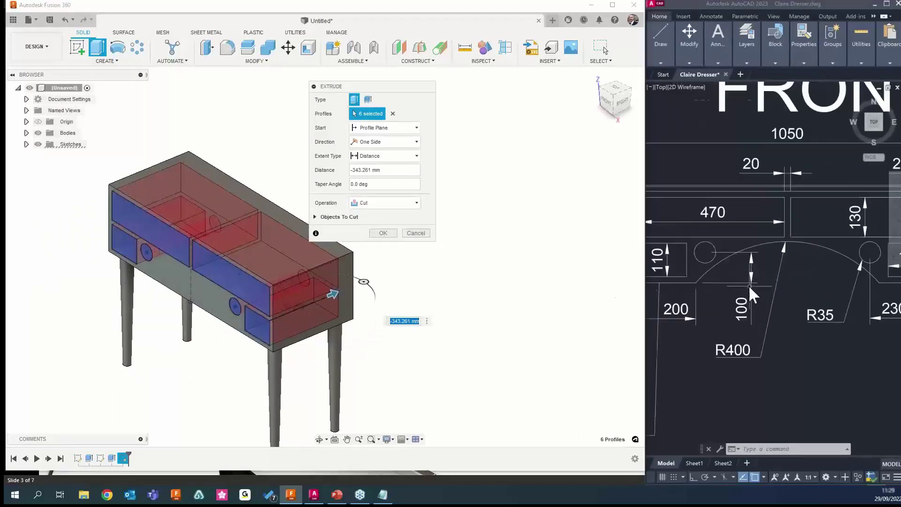
{"action": "scroll", "coordinate": [751, 294], "scroll_direction": "down", "scroll_amount": 5}
{"action": "left_click", "coordinate": [751, 286]}
{"action": "middle_click_drag", "start_coordinate": [824, 271], "coordinate": [687, 274]}
{"action": "scroll", "coordinate": [808, 257], "scroll_direction": "up", "scroll_amount": 2}
{"action": "scroll", "coordinate": [806, 258], "scroll_direction": "up", "scroll_amount": 2}
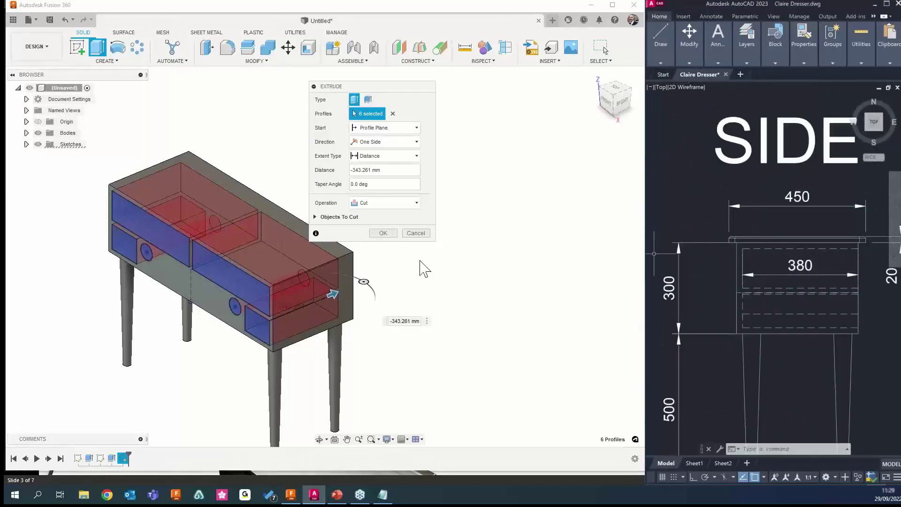
{"action": "left_click", "coordinate": [351, 172]}
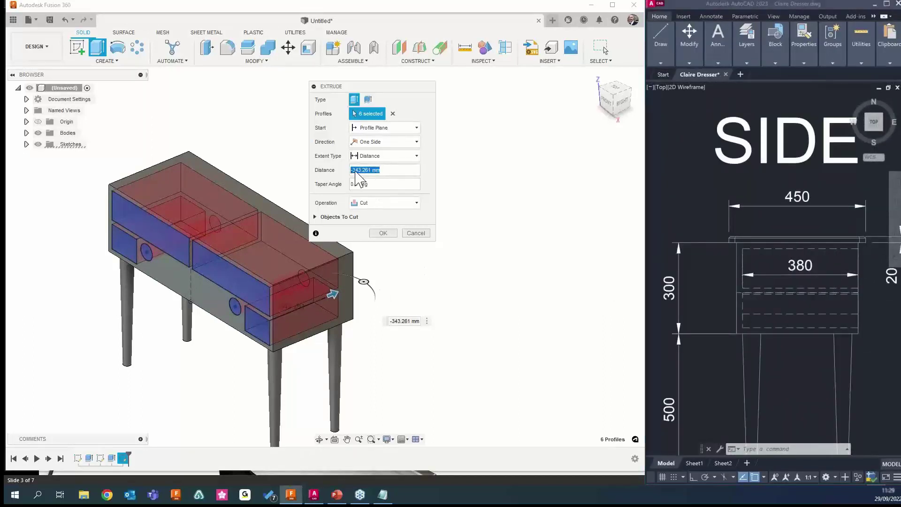
{"action": "type", "text": "-380"}
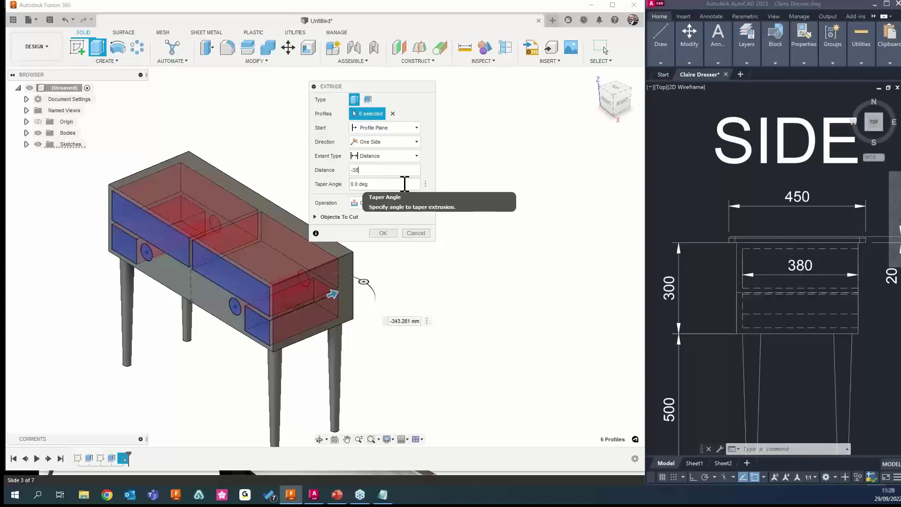
{"action": "left_click", "coordinate": [383, 233]}
{"action": "middle_click_drag", "start_coordinate": [382, 241], "coordinate": [368, 238], "text": "shift"}
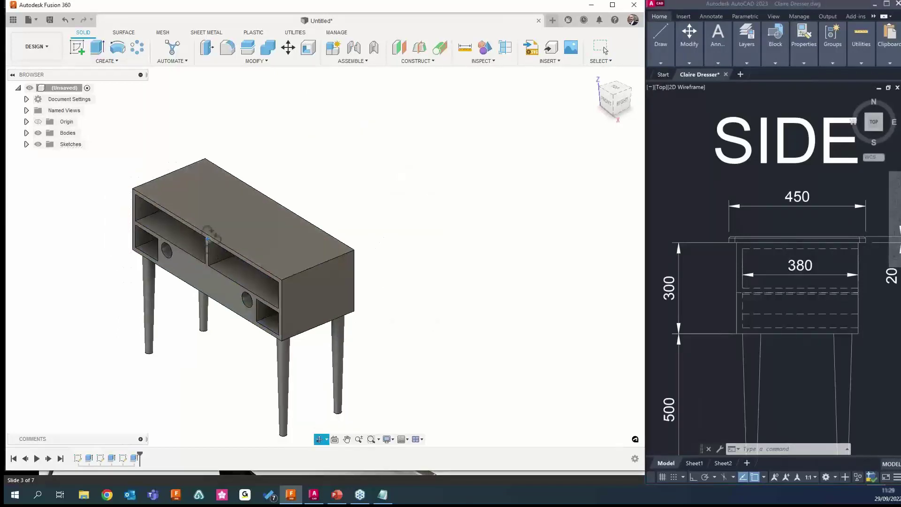
{"action": "middle_click_drag", "start_coordinate": [210, 236], "coordinate": [248, 232], "text": "shift"}
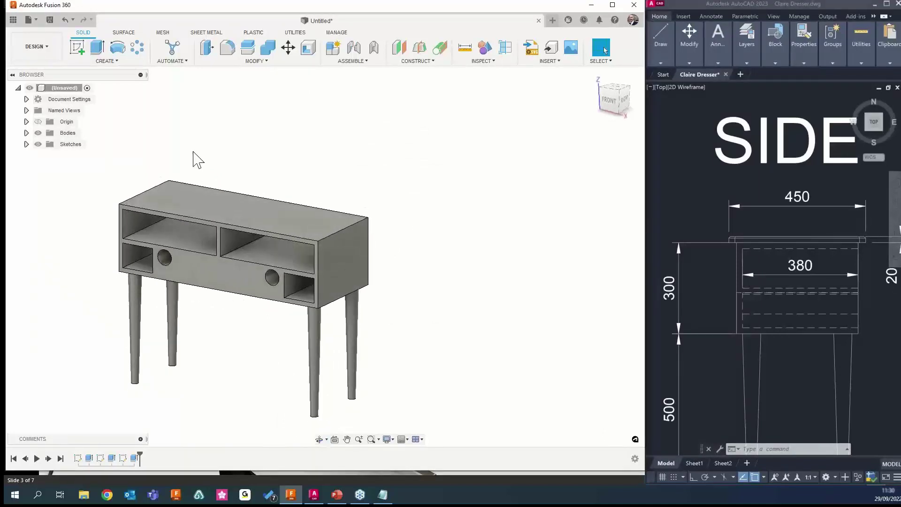
Bring up the front view in AutoCAD for reference, and start a new sketch in Fusion 360 on the cabinet's front face
{"action": "scroll", "coordinate": [767, 275], "scroll_direction": "down", "scroll_amount": 5}
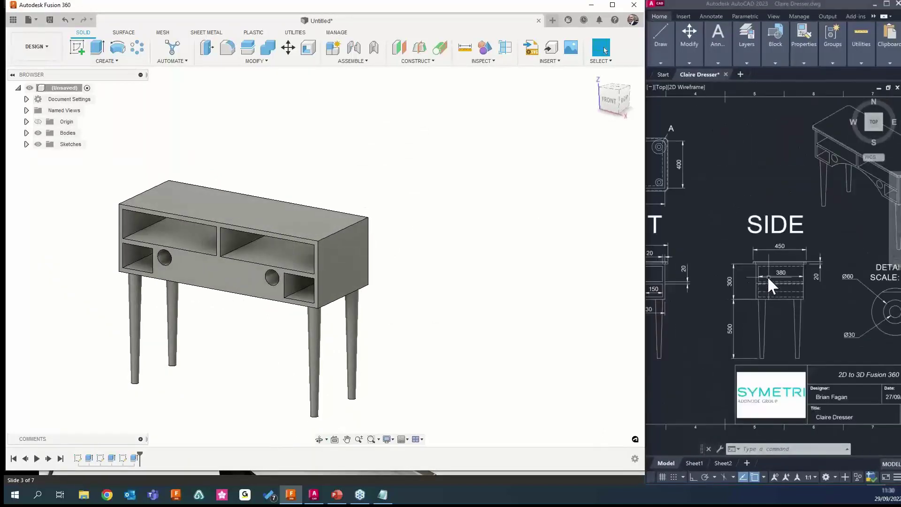
{"action": "left_click", "coordinate": [749, 275]}
{"action": "scroll", "coordinate": [725, 268], "scroll_direction": "up", "scroll_amount": 4}
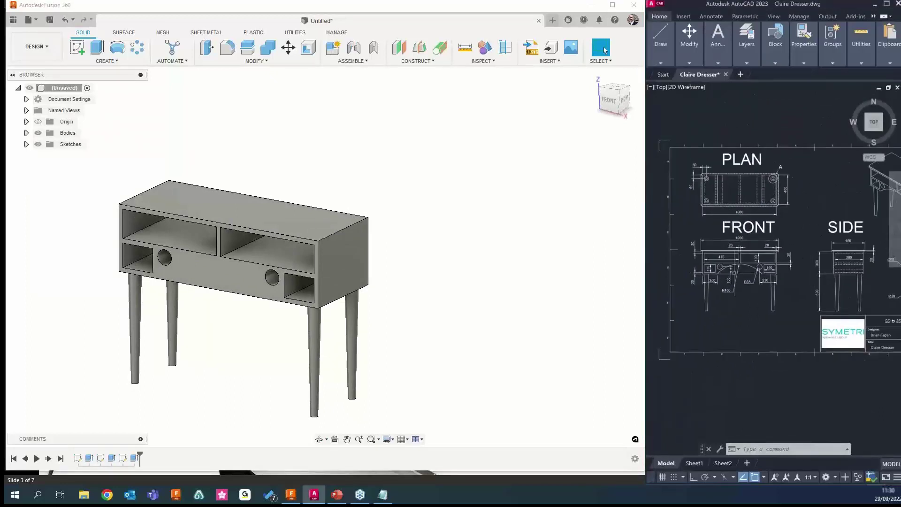
{"action": "key", "text": "Escape"}
{"action": "key", "text": "Escape"}
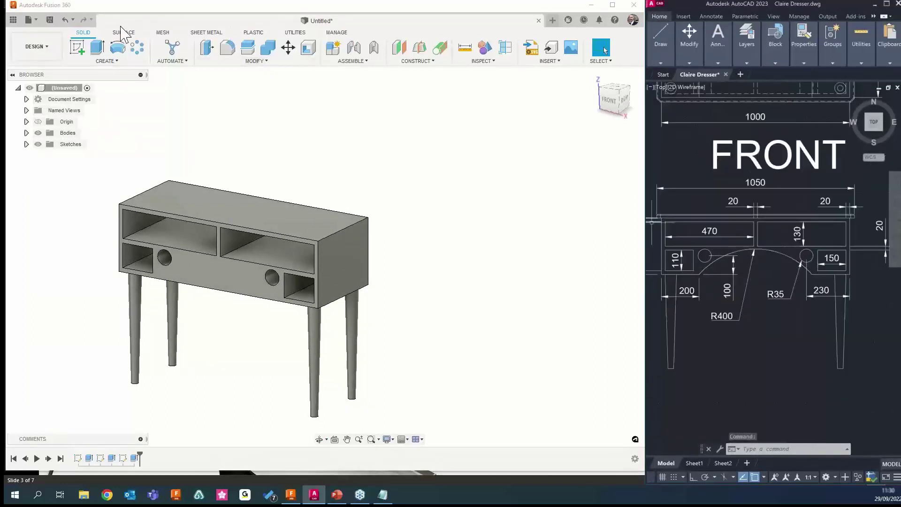
{"action": "left_click", "coordinate": [83, 51]}
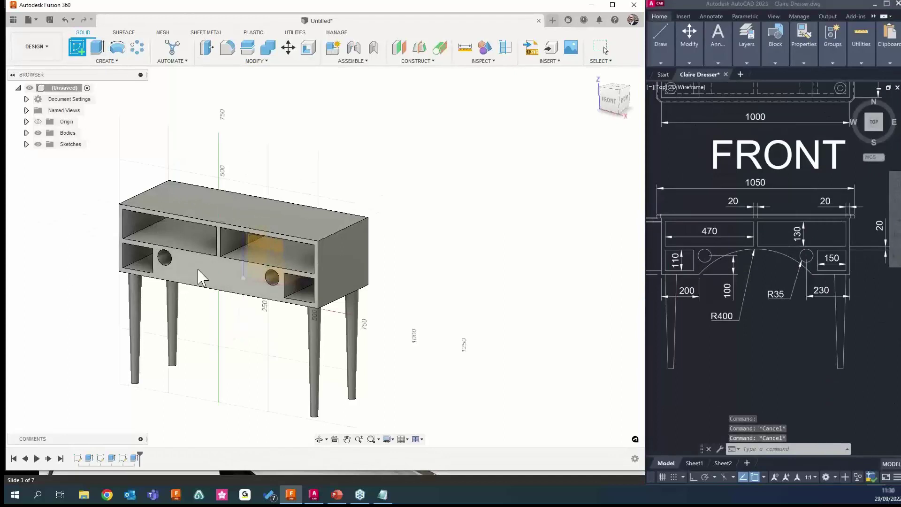
{"action": "left_click", "coordinate": [219, 281]}
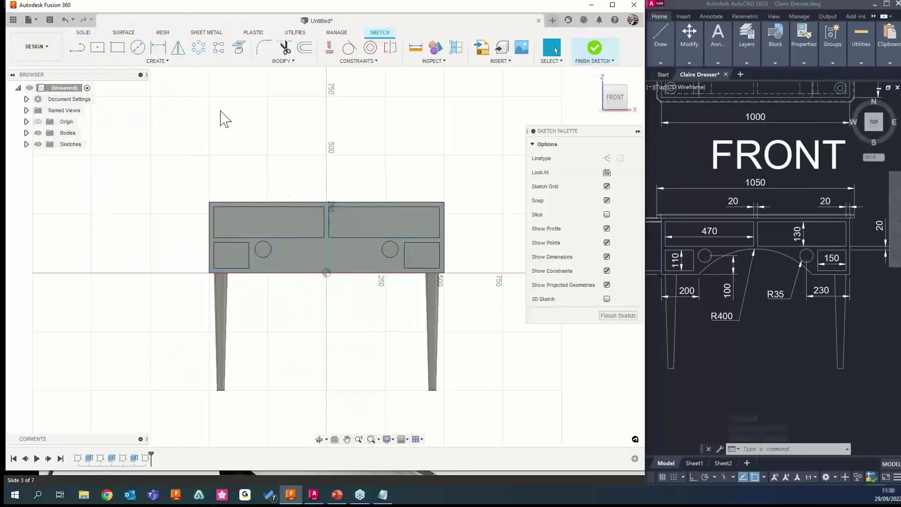
Draw a three-point arc with a radius of about 210 mm, arching upward from two points on the cabinet's bottom edge
{"action": "left_click", "coordinate": [153, 62]}
{"action": "mouse_move", "coordinate": [94, 104]}
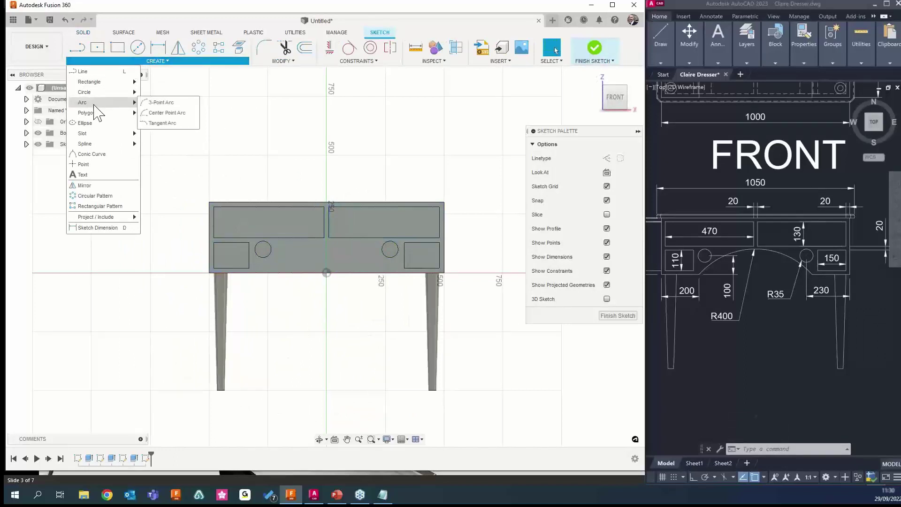
{"action": "left_click", "coordinate": [160, 102]}
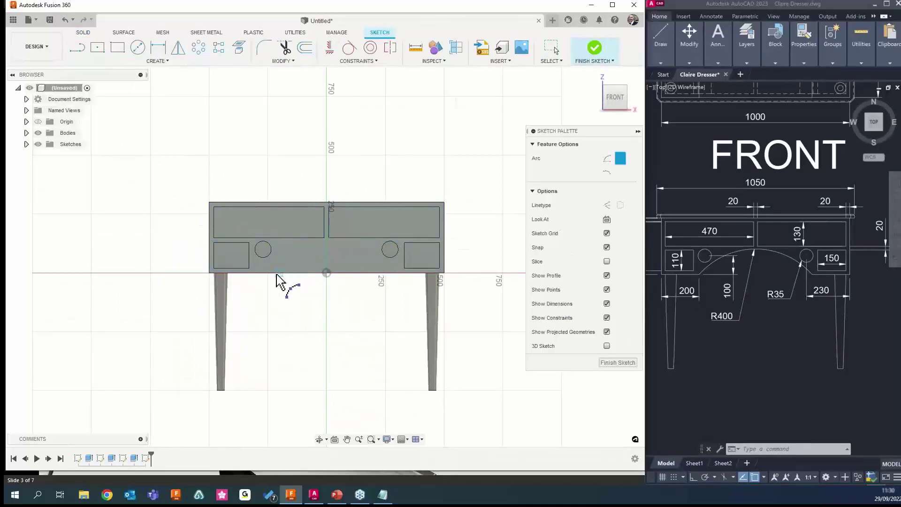
{"action": "left_click", "coordinate": [279, 272]}
{"action": "left_click", "coordinate": [373, 273]}
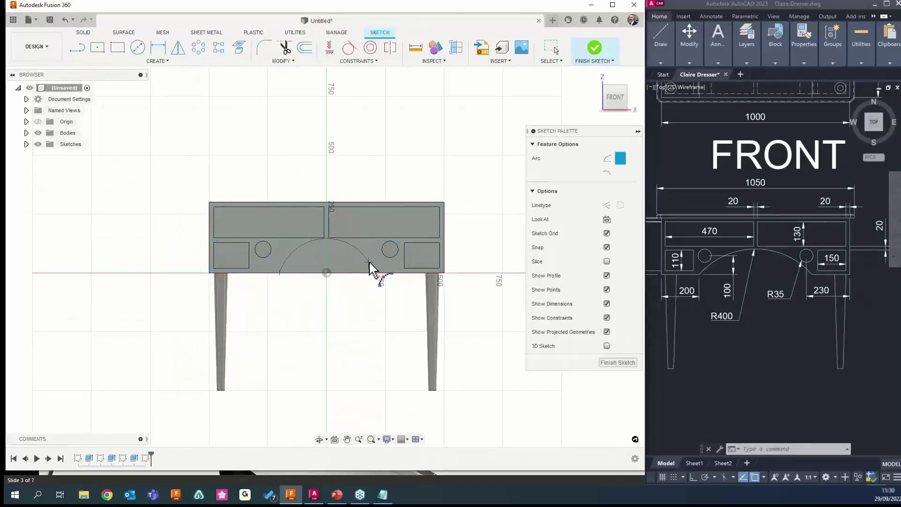
{"action": "left_click", "coordinate": [294, 254]}
Dimension the arc's radius as 400 mm
{"action": "left_click", "coordinate": [158, 47]}
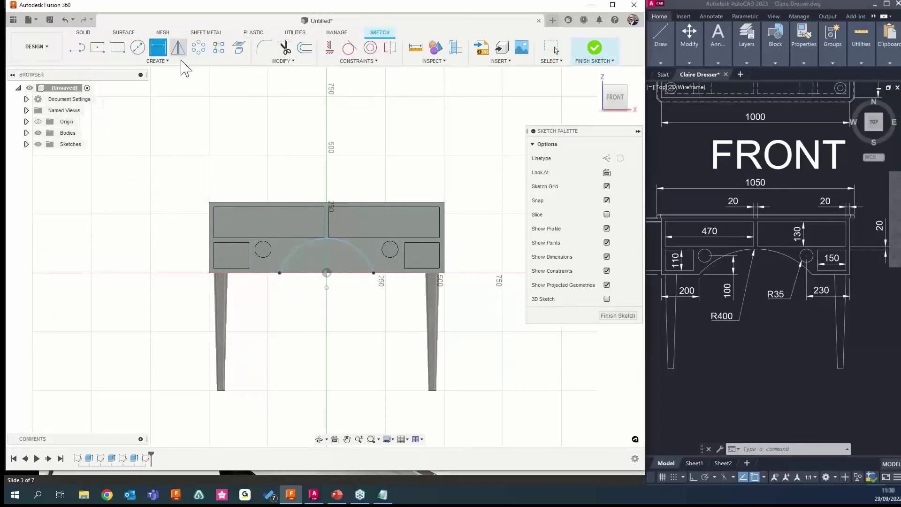
{"action": "left_click", "coordinate": [298, 253]}
{"action": "left_click", "coordinate": [330, 331]}
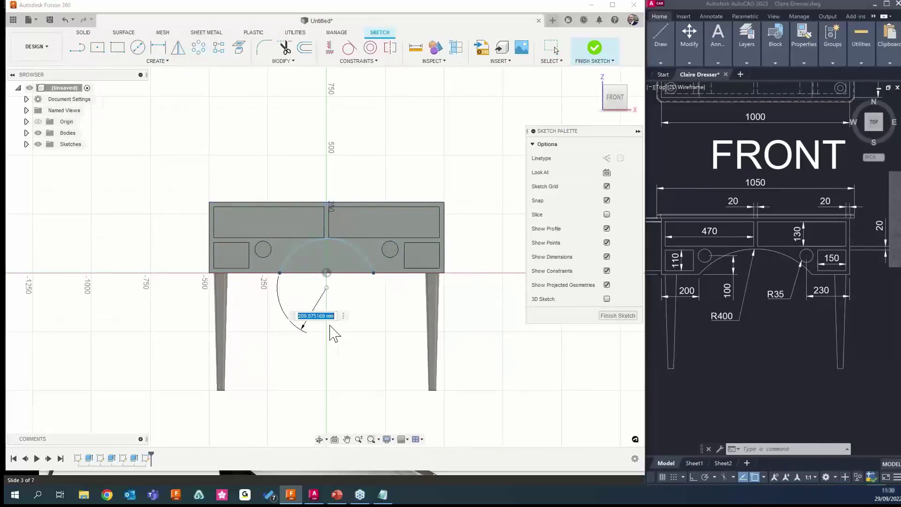
{"action": "type", "text": "400"}
{"action": "key", "text": "Return"}
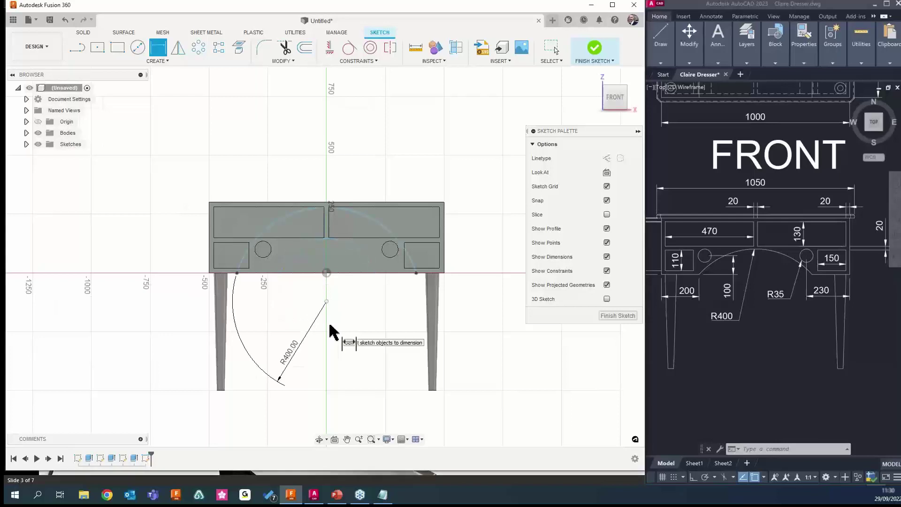
{"action": "key", "text": "Escape"}
Set the arc's left endpoint 200 mm from the cabinet's bottom-left corner
{"action": "left_click", "coordinate": [158, 47]}
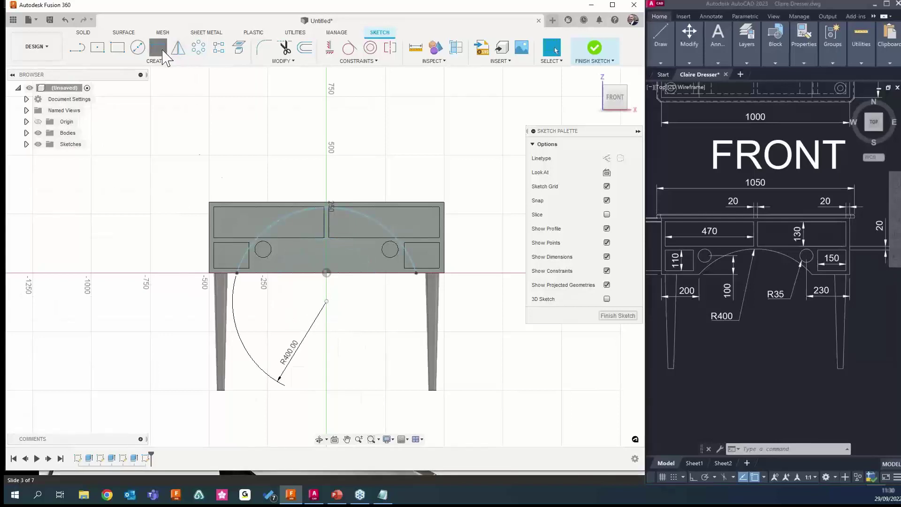
{"action": "left_click", "coordinate": [209, 273]}
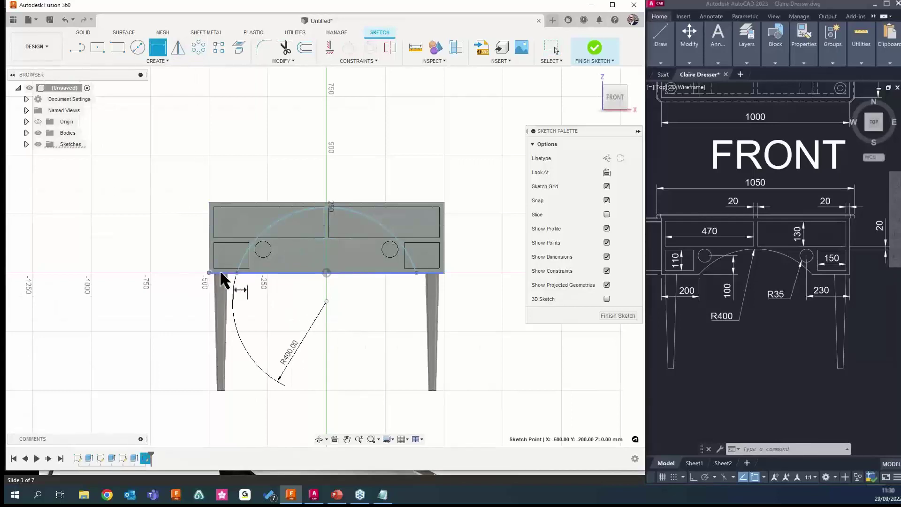
{"action": "left_click", "coordinate": [236, 272]}
{"action": "left_click", "coordinate": [263, 303]}
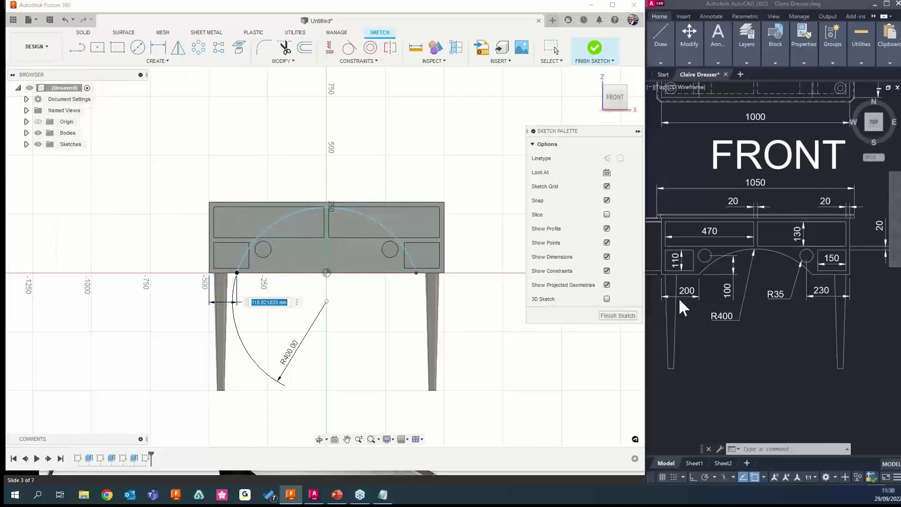
{"action": "type", "text": "200"}
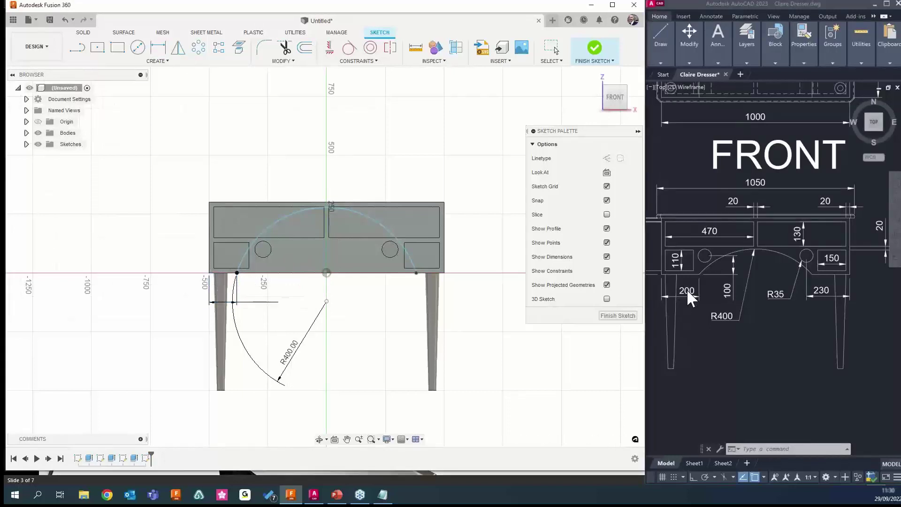
{"action": "key", "text": "Return"}
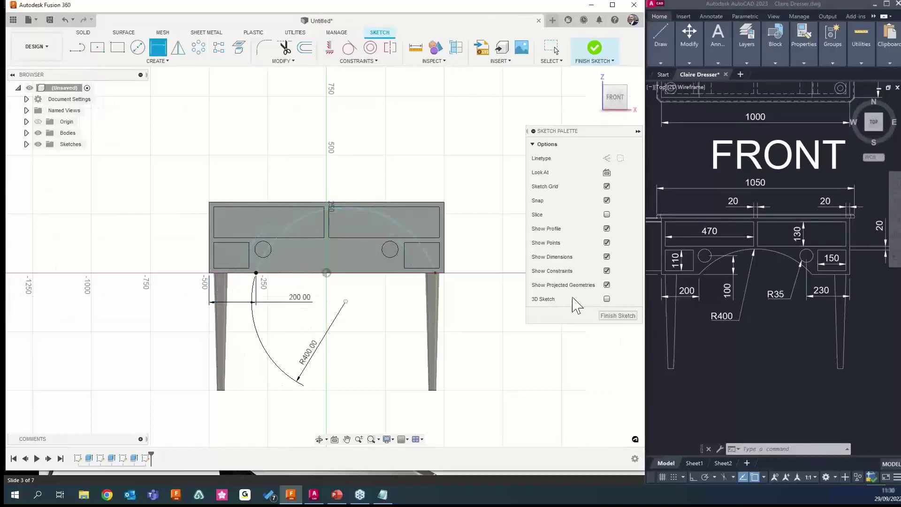
Set the arc's right endpoint 200 mm from the cabinet's bottom-right corner
{"action": "left_click", "coordinate": [435, 273]}
{"action": "left_click", "coordinate": [443, 272]}
{"action": "left_click", "coordinate": [399, 311]}
{"action": "type", "text": "2"}
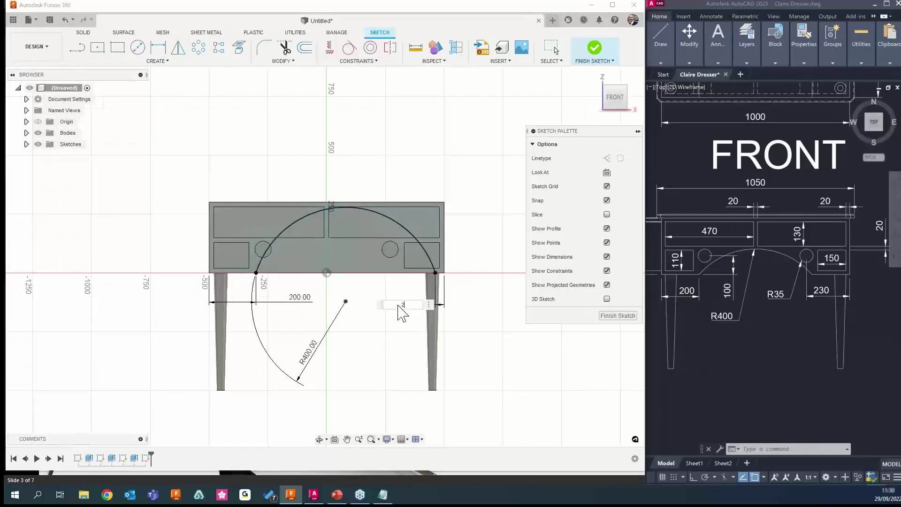
{"action": "type", "text": "00"}
{"action": "key", "text": "Return"}
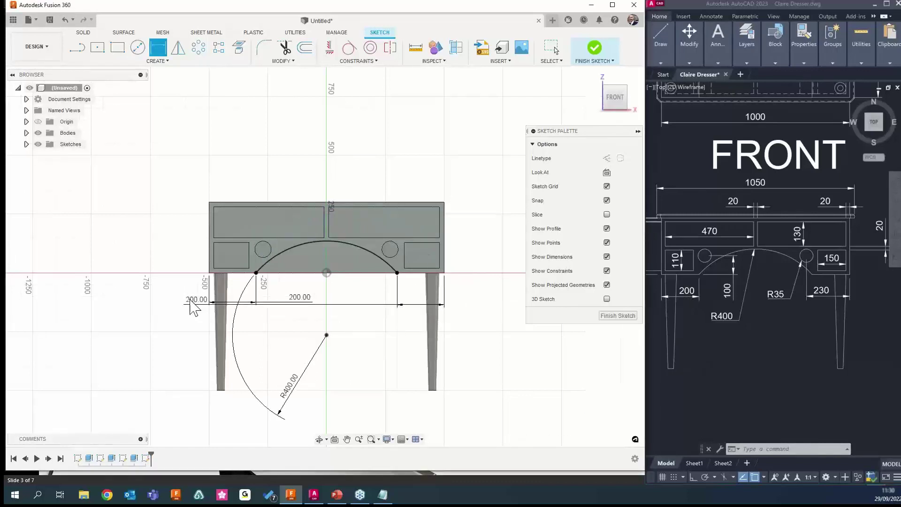
{"action": "key", "text": "Escape"}
Reposition the two 200 mm dimensions below the cabinet so that they no longer overlap
{"action": "scroll", "coordinate": [366, 348], "scroll_direction": "down", "scroll_amount": 2}
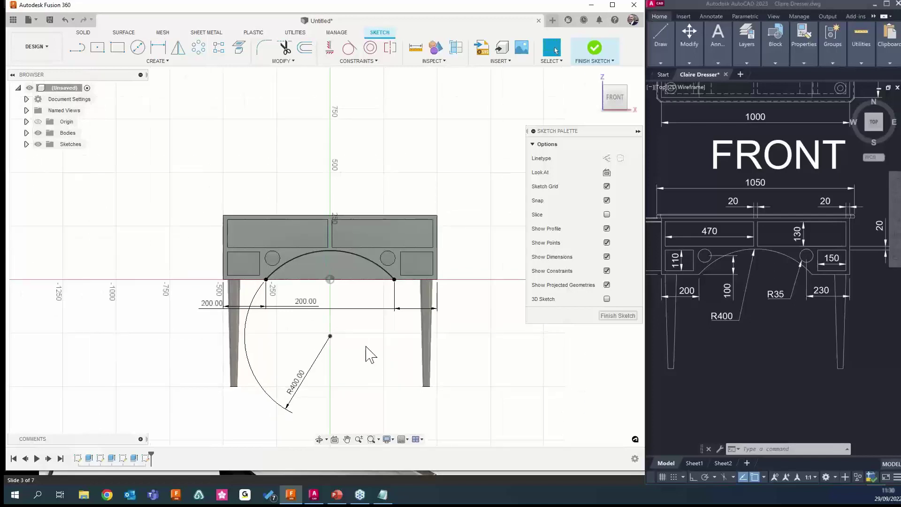
{"action": "scroll", "coordinate": [318, 302], "scroll_direction": "up", "scroll_amount": 1}
{"action": "mouse_move", "coordinate": [310, 309]}
{"action": "left_mouse_down"}
{"action": "mouse_move", "coordinate": [292, 311]}
{"action": "mouse_move", "coordinate": [287, 345]}
{"action": "left_mouse_up"}
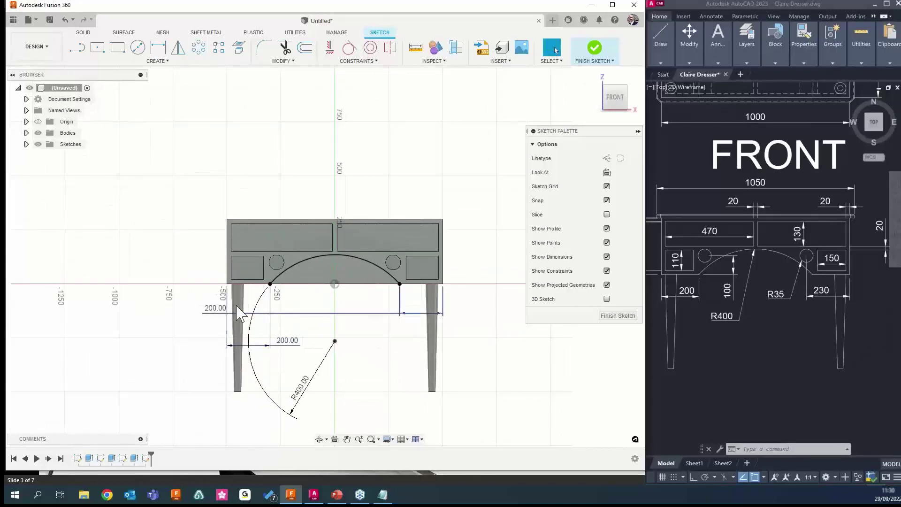
{"action": "left_click_drag", "start_coordinate": [218, 311], "coordinate": [467, 338]}
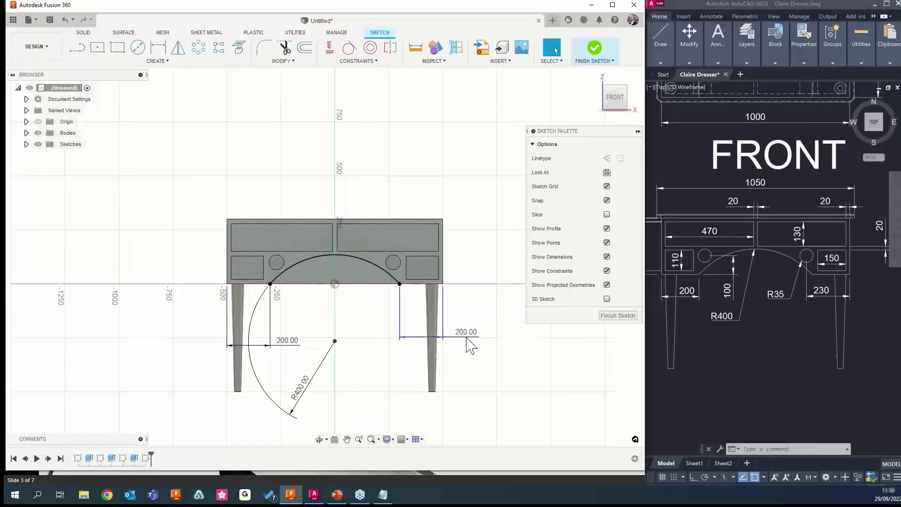
Link the arc's right endpoint offset dimension to the left endpoint's offset dimension so both share one value
{"action": "double_click", "coordinate": [467, 335]}
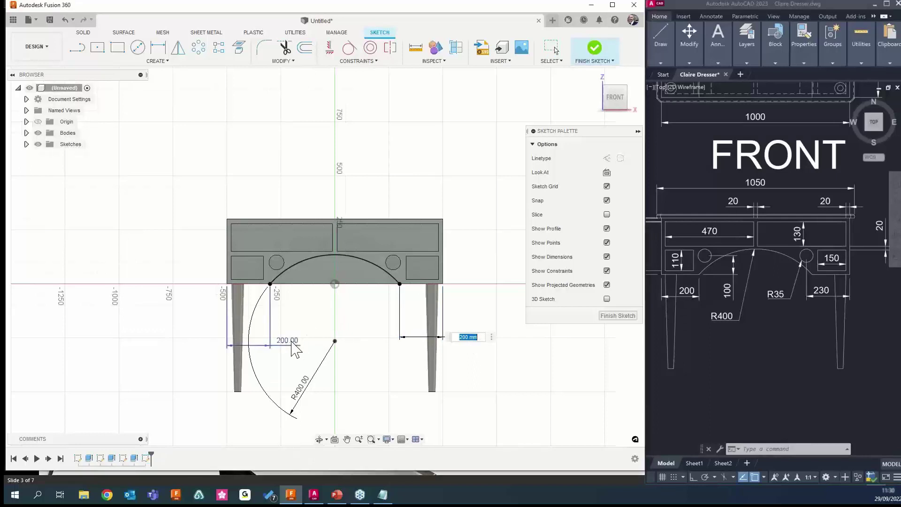
{"action": "key", "text": "Return"}
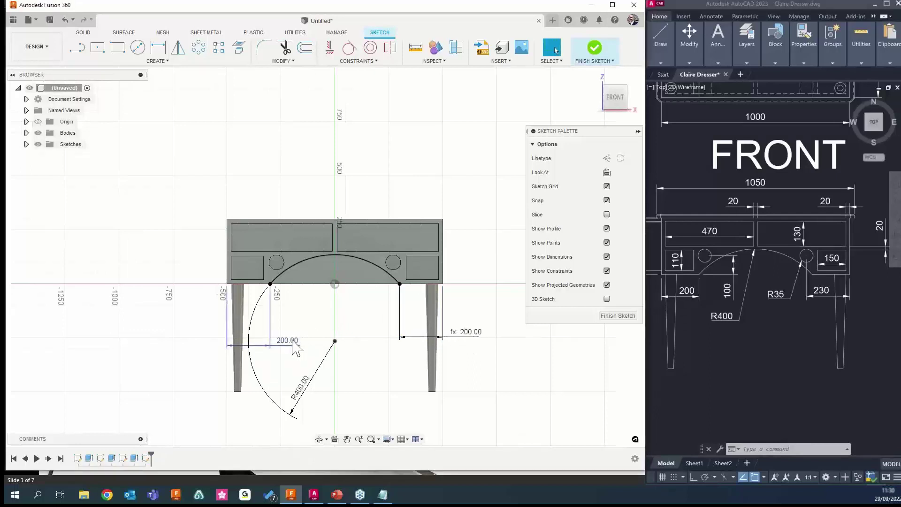
Test the linked offsets by changing the left endpoint's dimension to 220 mm, and restore it to 200 mm
{"action": "double_click", "coordinate": [295, 345]}
{"action": "type", "text": "22"}
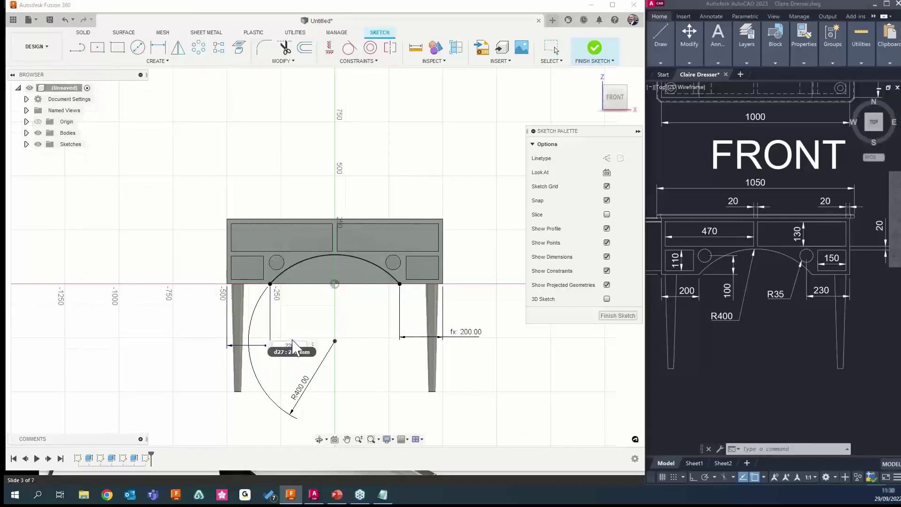
{"action": "type", "text": "0"}
{"action": "key", "text": "Return"}
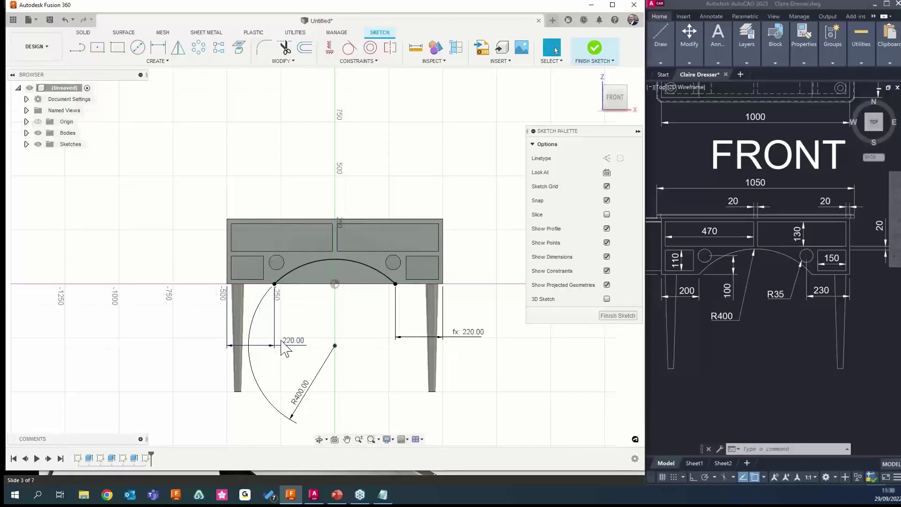
{"action": "double_click", "coordinate": [295, 346]}
{"action": "type", "text": "200"}
{"action": "key", "text": "Return"}
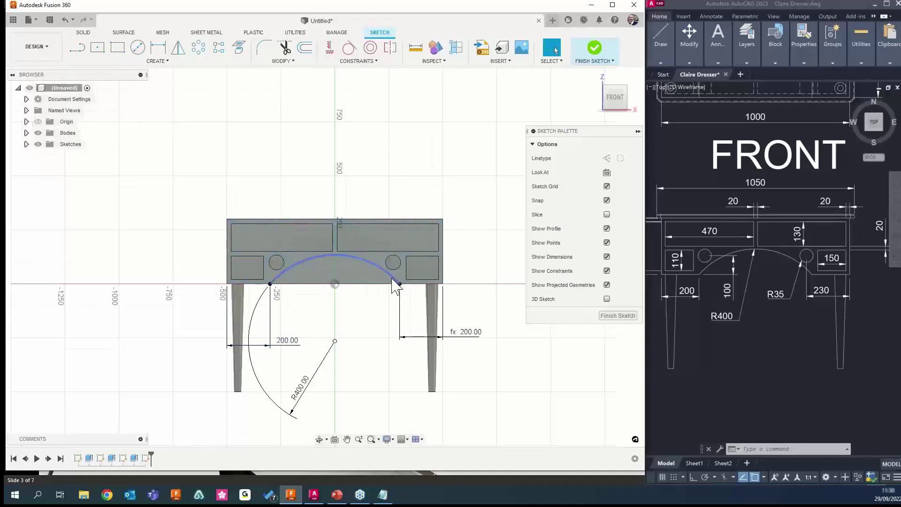
Finish the sketch and extrude the arched profile as a cut through the cabinet's full depth, with extent type All
{"action": "left_click", "coordinate": [594, 49]}
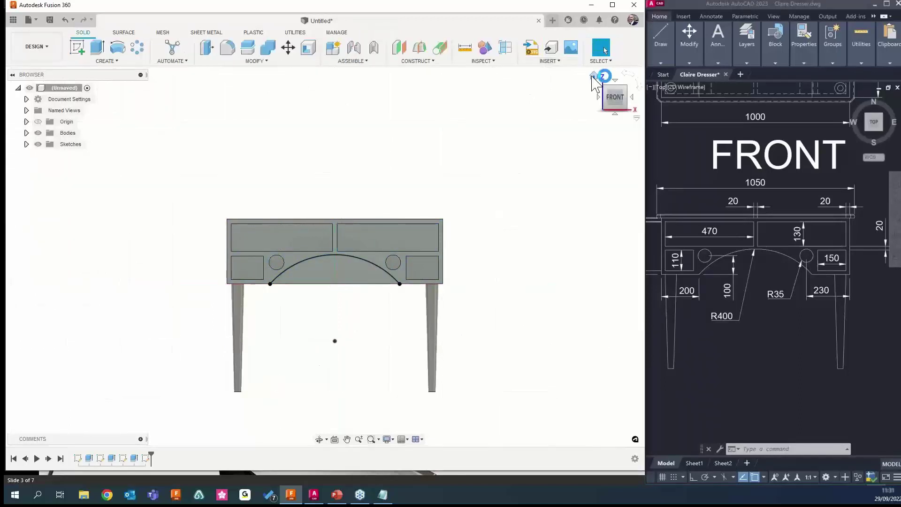
{"action": "left_click", "coordinate": [97, 47]}
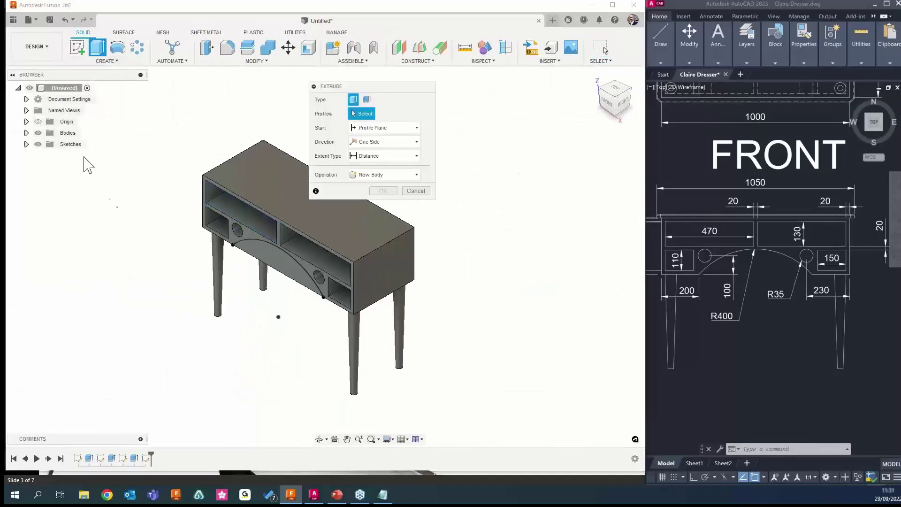
{"action": "left_click", "coordinate": [244, 255]}
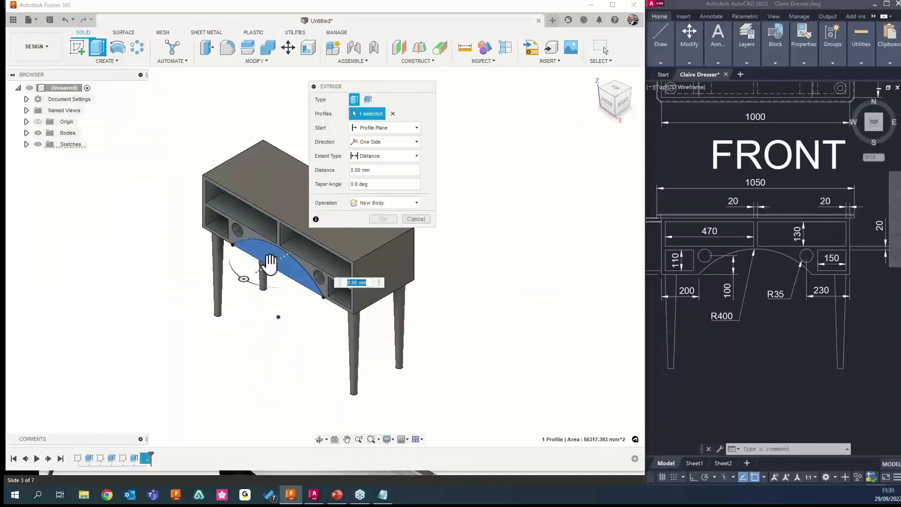
{"action": "left_click_drag", "start_coordinate": [270, 263], "coordinate": [462, 267]}
{"action": "middle_click_drag", "start_coordinate": [463, 268], "coordinate": [406, 266], "text": "shift"}
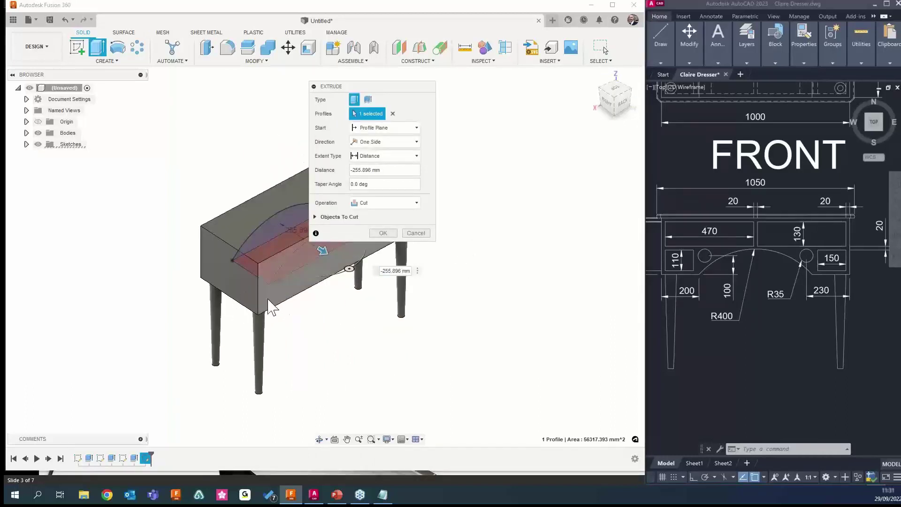
{"action": "middle_click_drag", "start_coordinate": [270, 307], "coordinate": [225, 298]}
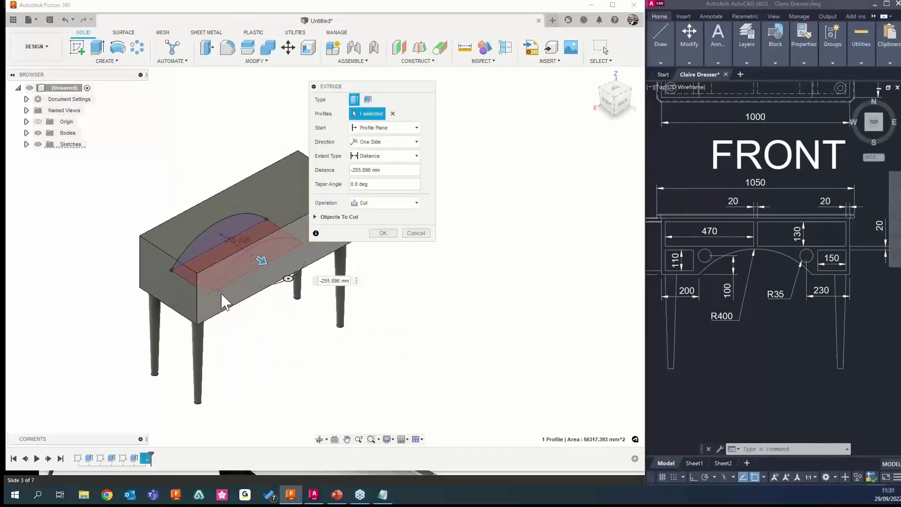
{"action": "left_click", "coordinate": [393, 156]}
{"action": "left_click", "coordinate": [370, 194]}
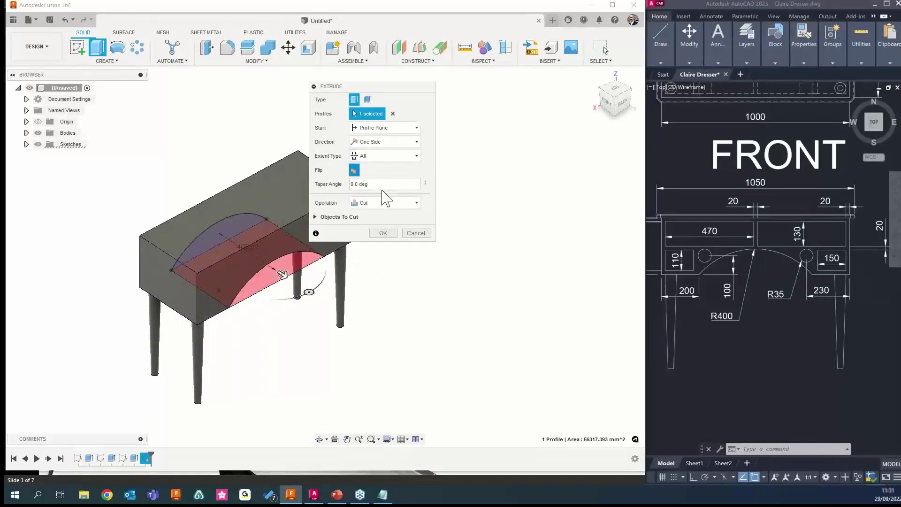
{"action": "left_click", "coordinate": [383, 234]}
{"action": "middle_click_drag", "start_coordinate": [104, 302], "coordinate": [196, 292], "text": "shift"}
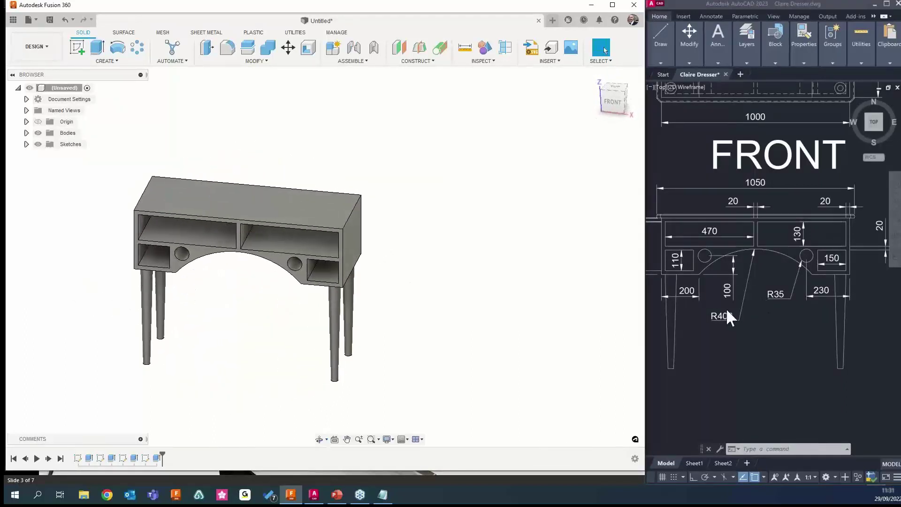
{"action": "scroll", "coordinate": [726, 310], "scroll_direction": "down", "scroll_amount": 3}
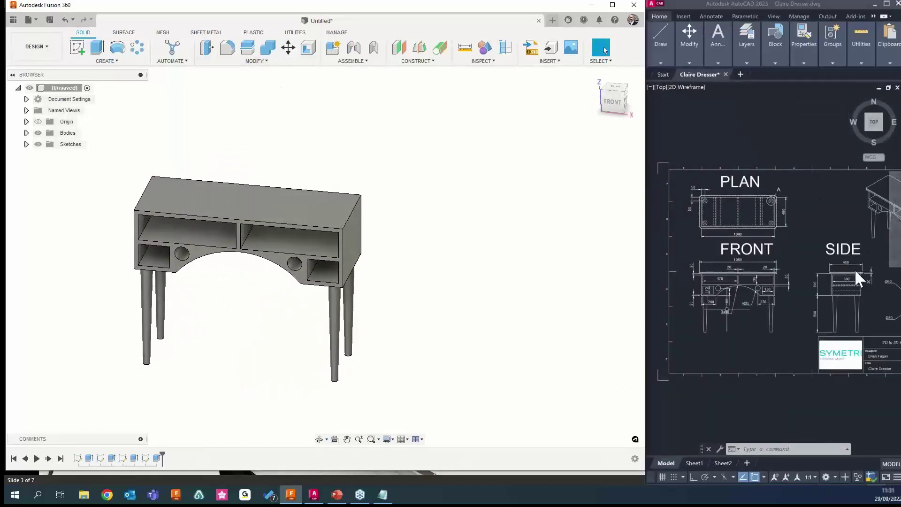
Check the 2D drawing's sizes and sketch on the dresser's top face an outline offset 25 mm outward from its edges
{"action": "scroll", "coordinate": [856, 270], "scroll_direction": "up", "scroll_amount": 4}
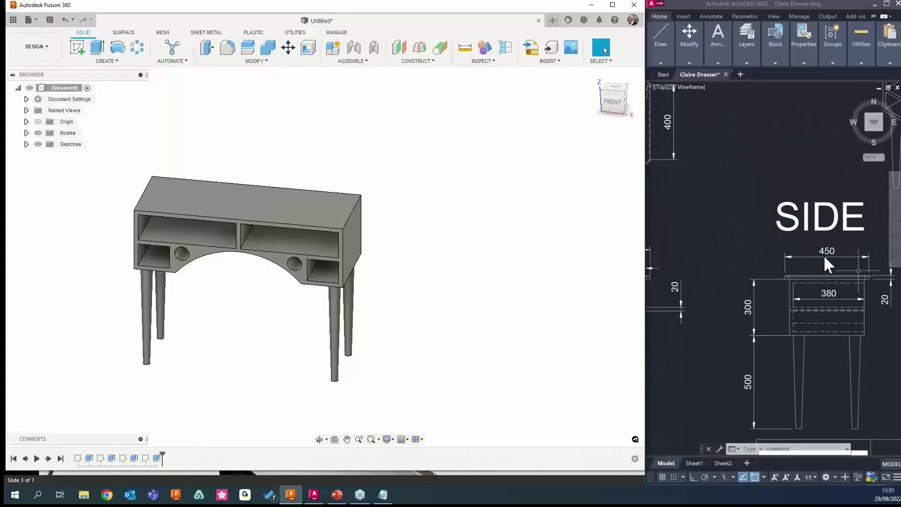
{"action": "scroll", "coordinate": [824, 254], "scroll_direction": "down", "scroll_amount": 4}
{"action": "scroll", "coordinate": [720, 253], "scroll_direction": "up", "scroll_amount": 1}
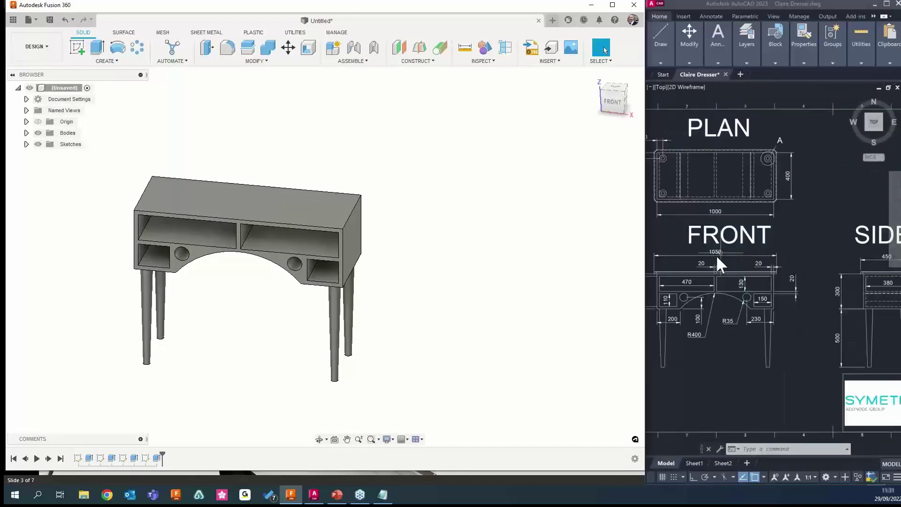
{"action": "scroll", "coordinate": [716, 255], "scroll_direction": "down", "scroll_amount": 2}
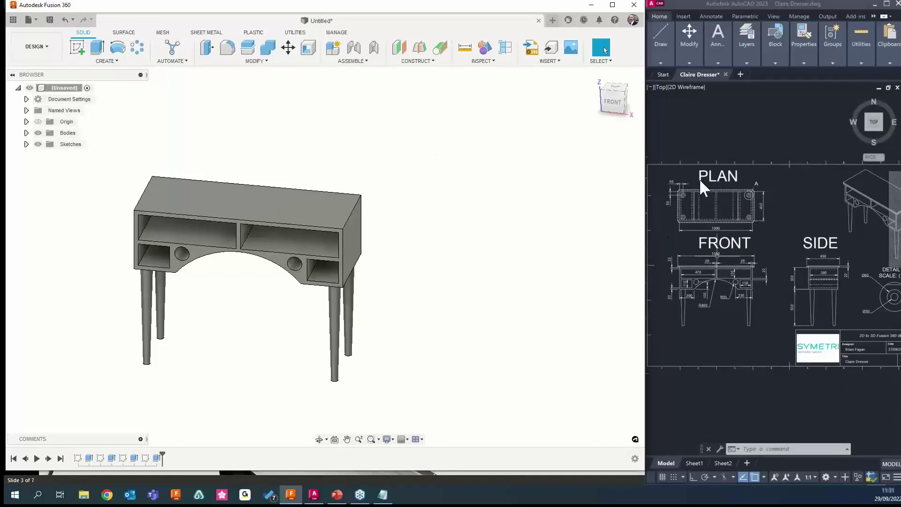
{"action": "left_click", "coordinate": [82, 47]}
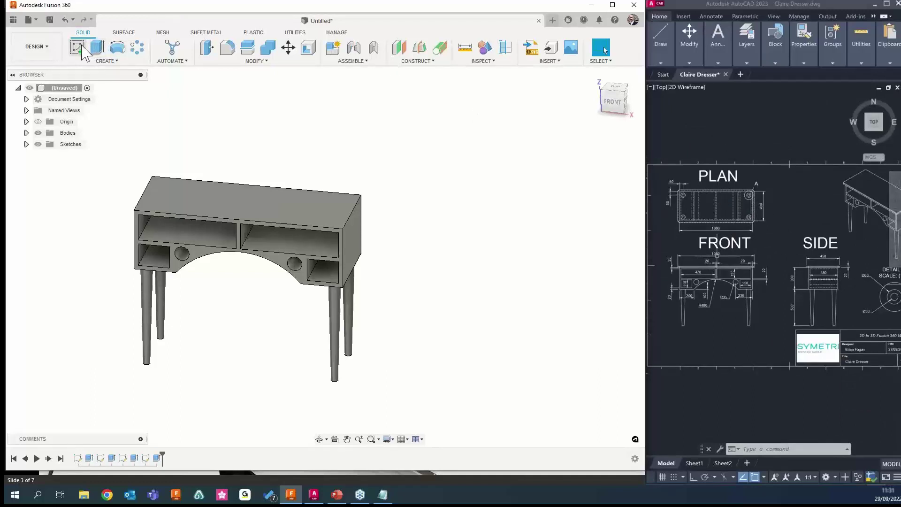
{"action": "left_click", "coordinate": [224, 198]}
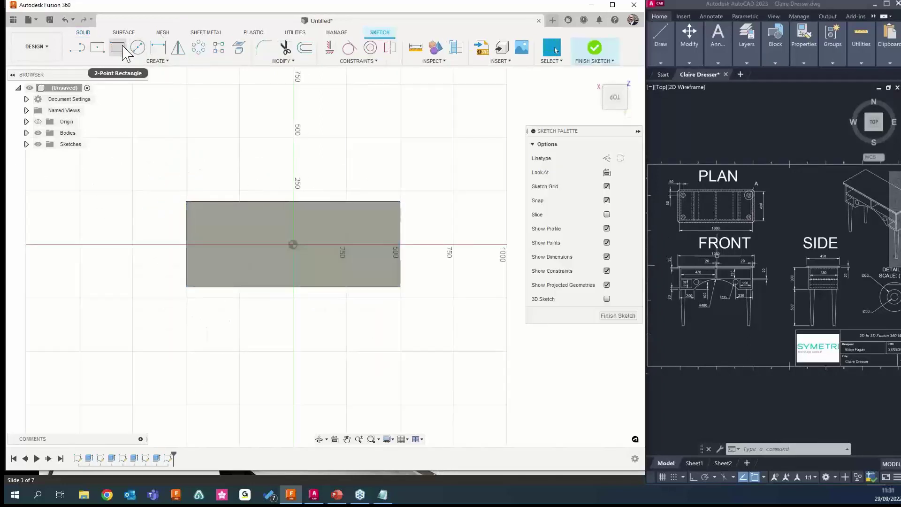
{"action": "left_click", "coordinate": [304, 51]}
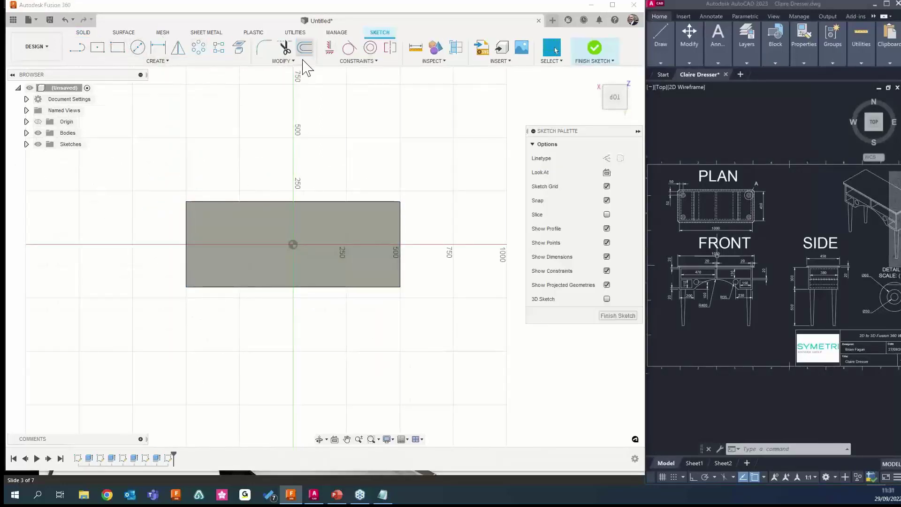
{"action": "left_click", "coordinate": [272, 203]}
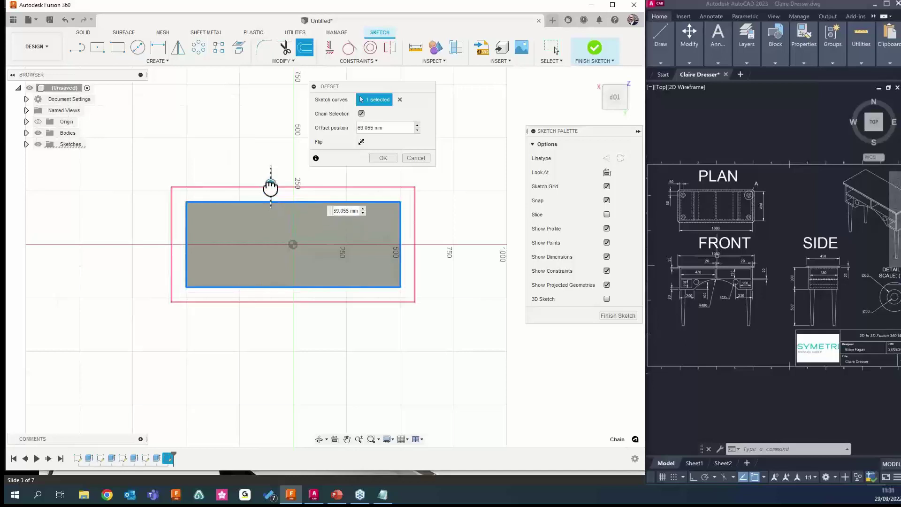
{"action": "type", "text": "25"}
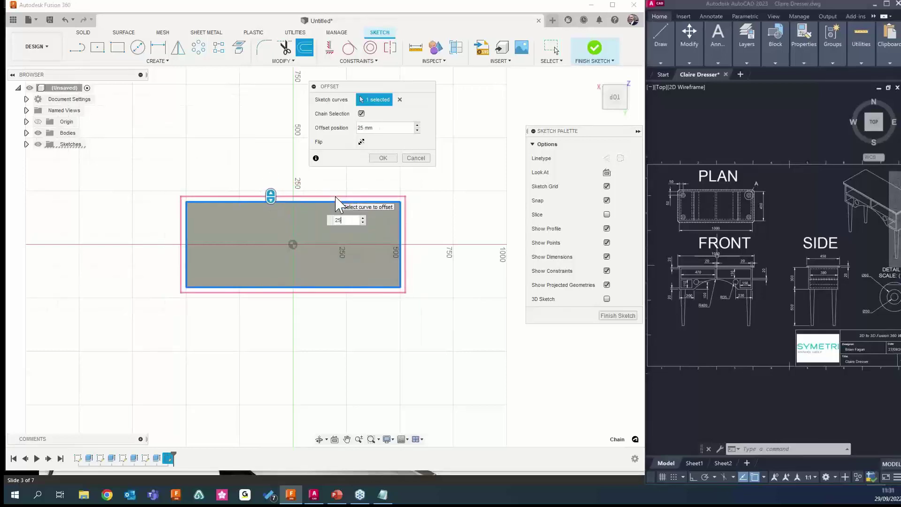
{"action": "left_click", "coordinate": [384, 158]}
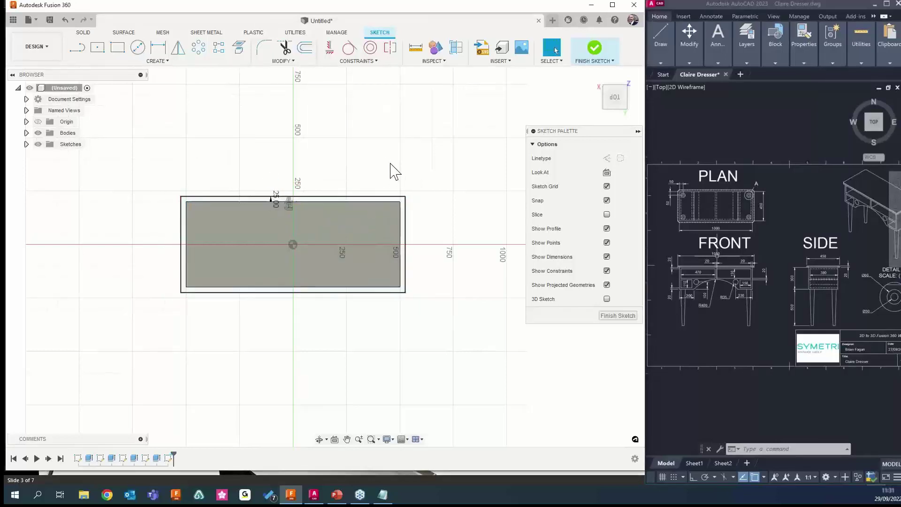
{"action": "left_click", "coordinate": [594, 48]}
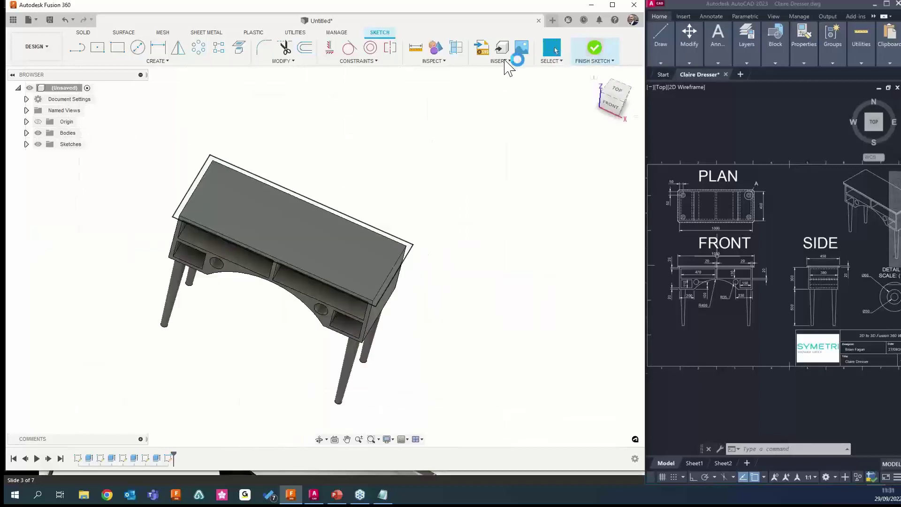
Extrude both the overhang border and the inner top profile 20 mm upward, joined to the body, to form the tabletop
{"action": "key", "text": "e"}
{"action": "scroll", "coordinate": [141, 176], "scroll_direction": "up", "scroll_amount": 4}
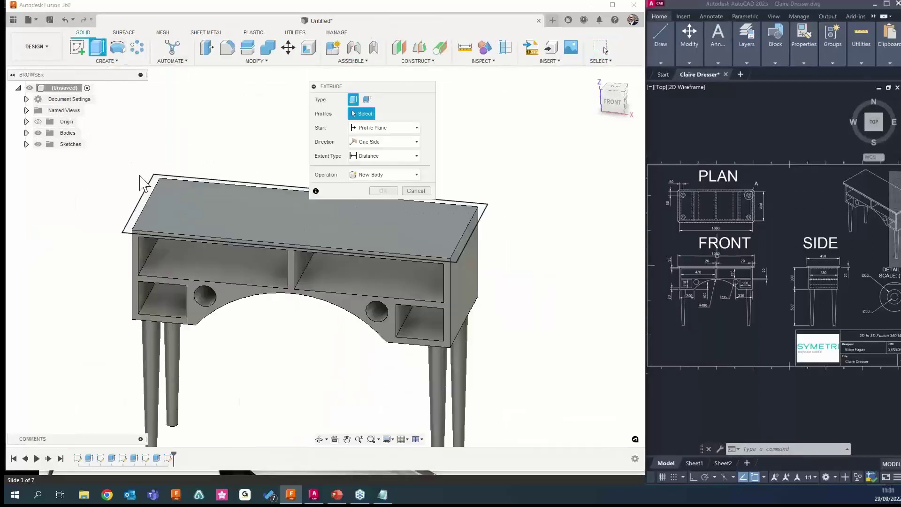
{"action": "left_click", "coordinate": [146, 199]}
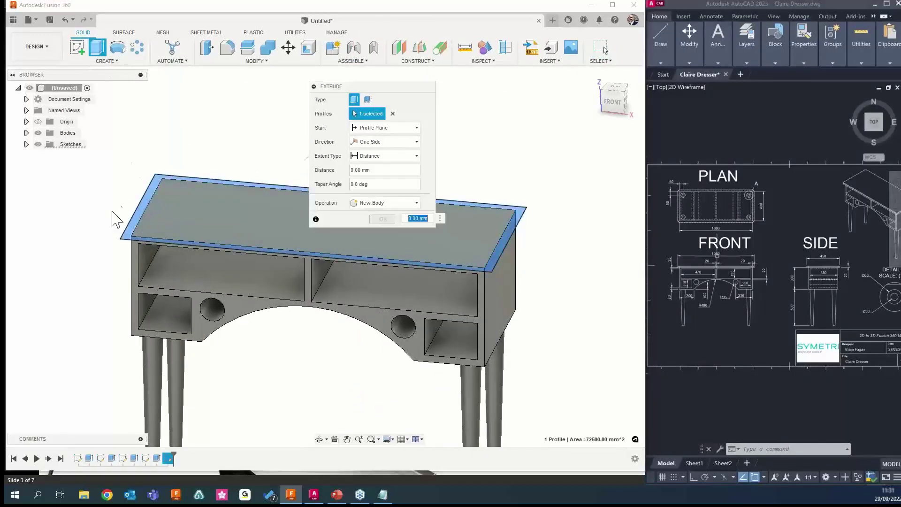
{"action": "scroll", "coordinate": [111, 211], "scroll_direction": "up", "scroll_amount": 2}
{"action": "middle_click_drag", "start_coordinate": [248, 160], "coordinate": [83, 168]}
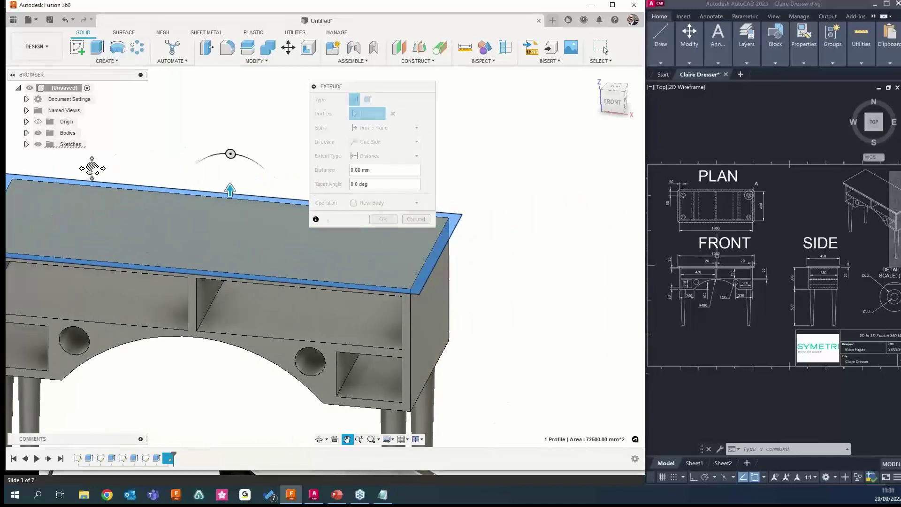
{"action": "left_click_drag", "start_coordinate": [228, 188], "coordinate": [227, 141]}
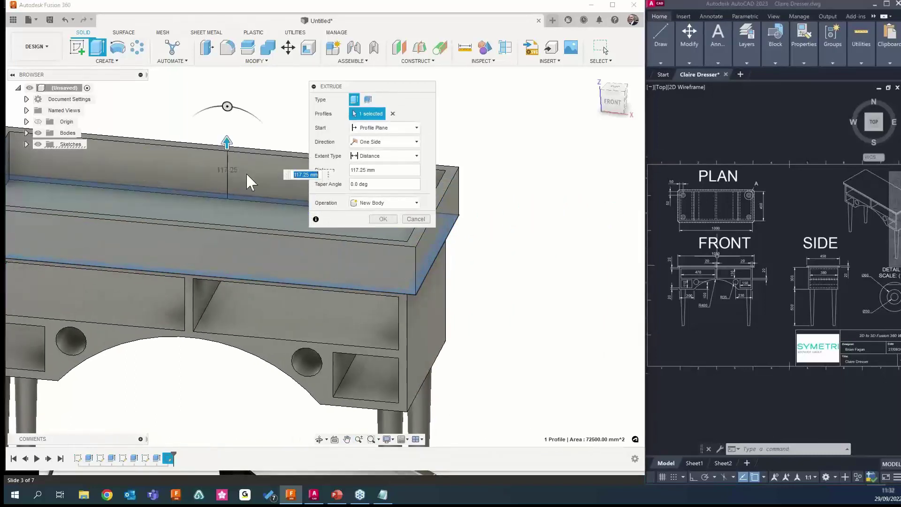
{"action": "left_click", "coordinate": [233, 218]}
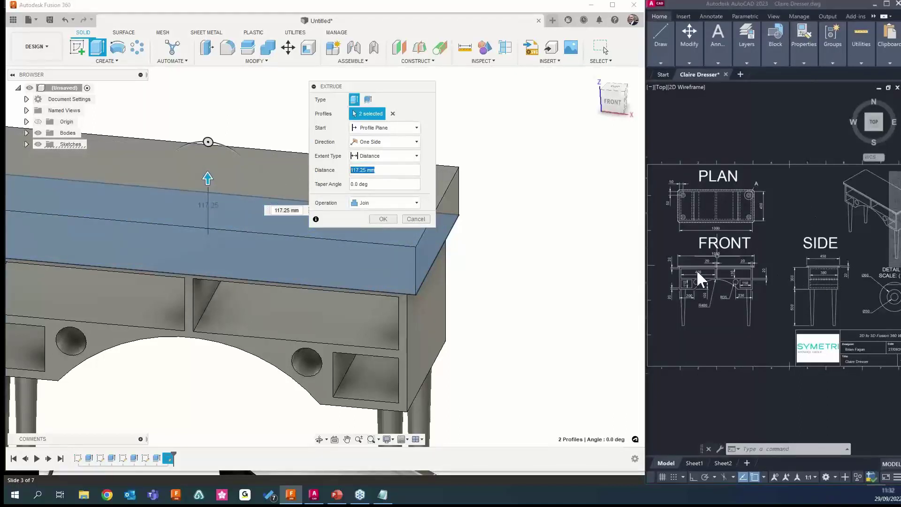
{"action": "type", "text": "20"}
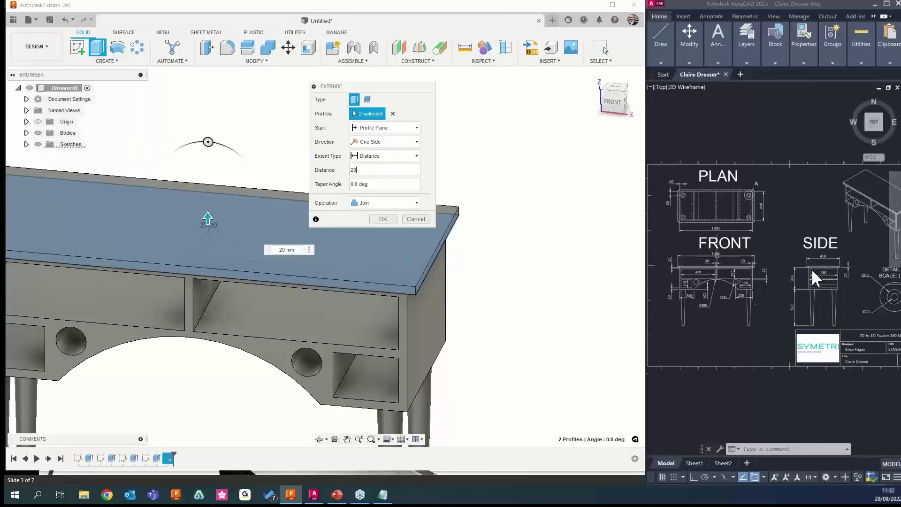
{"action": "left_click", "coordinate": [382, 218]}
{"action": "scroll", "coordinate": [399, 239], "scroll_direction": "down", "scroll_amount": 5}
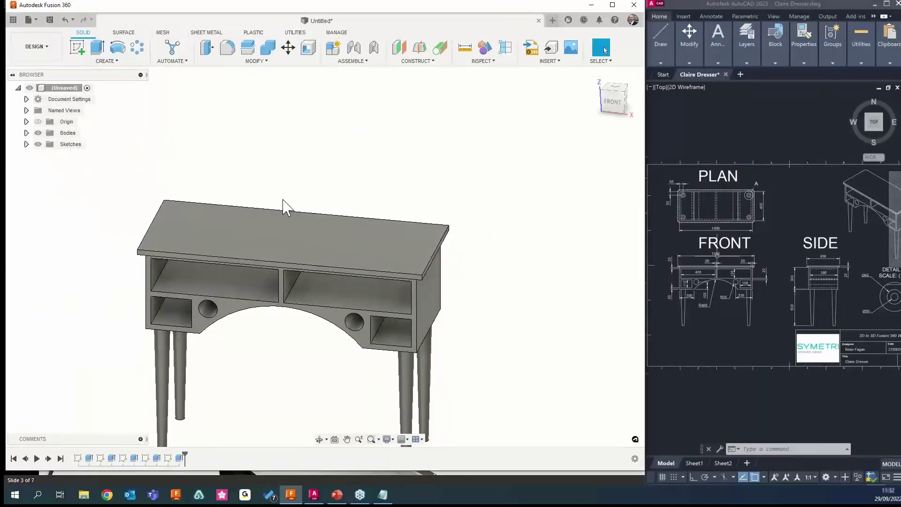
{"action": "middle_click_drag", "start_coordinate": [336, 176], "coordinate": [345, 103]}
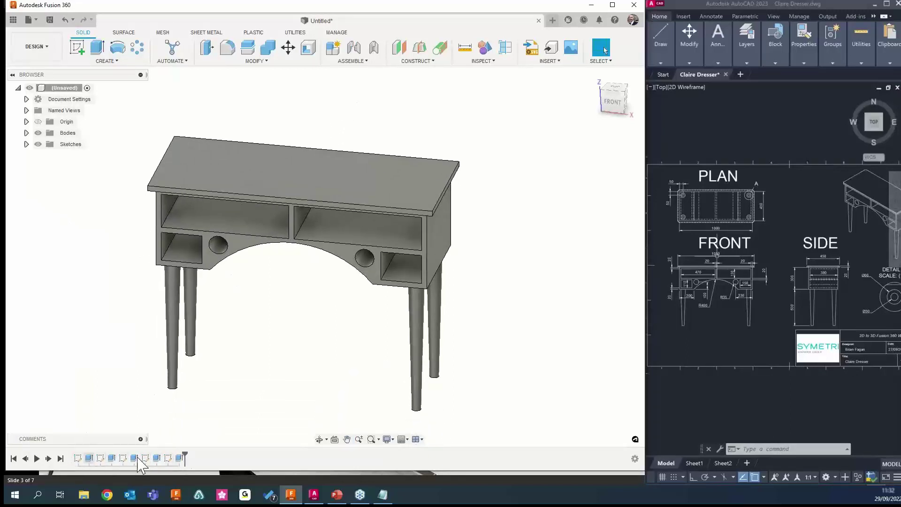
{"action": "left_click", "coordinate": [106, 61]}
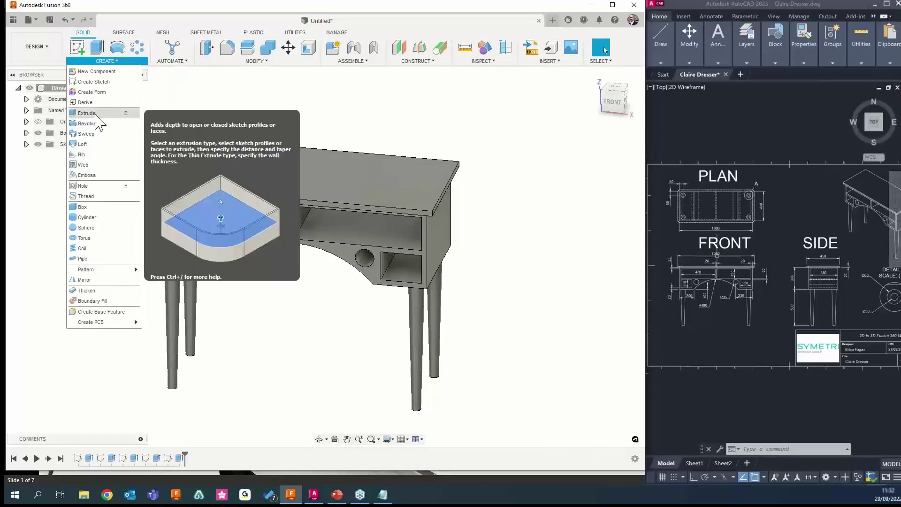
{"action": "left_click", "coordinate": [369, 111]}
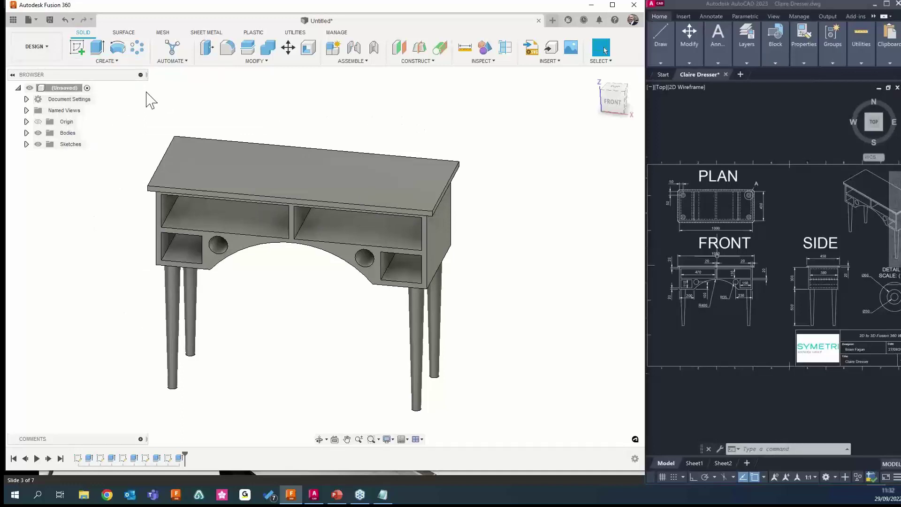
{"action": "left_click", "coordinate": [108, 61]}
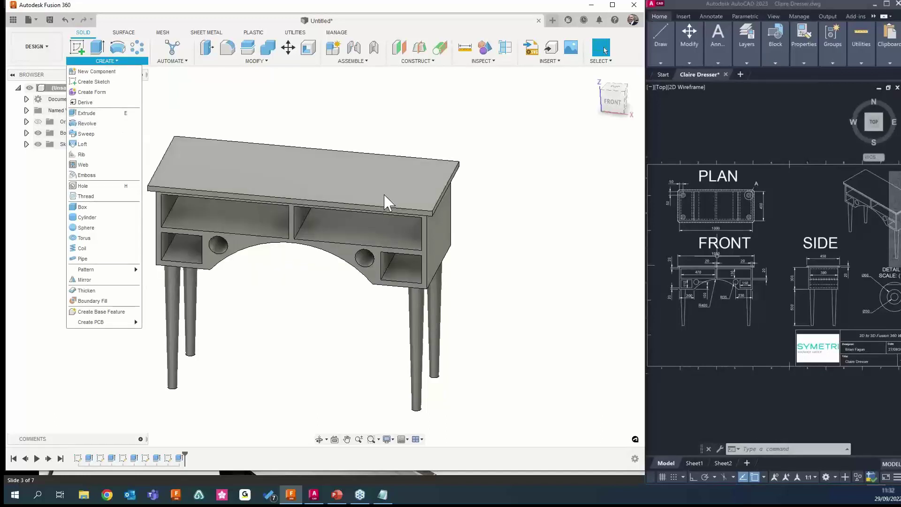
{"action": "left_click", "coordinate": [380, 121]}
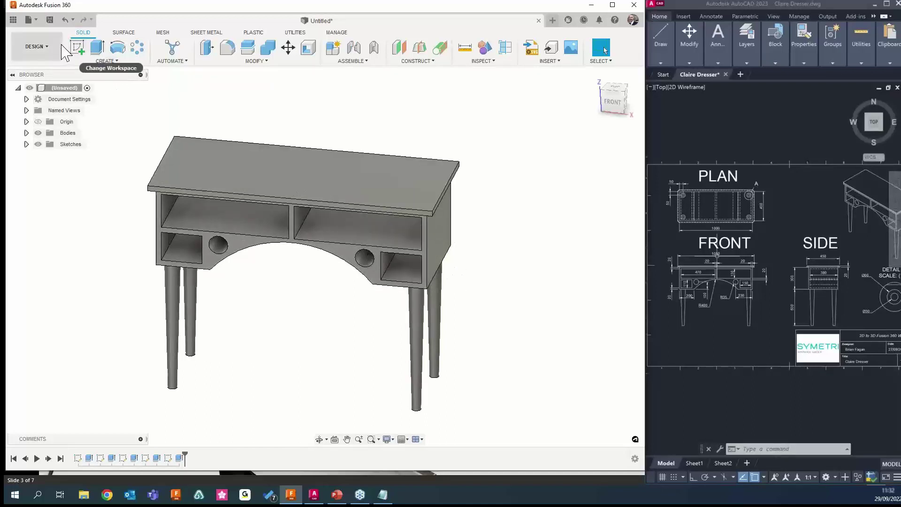
Start a drawing from the design and save the design as TEST for WEBINAR in the 2D to 3D Webinar location
{"action": "left_click", "coordinate": [42, 33]}
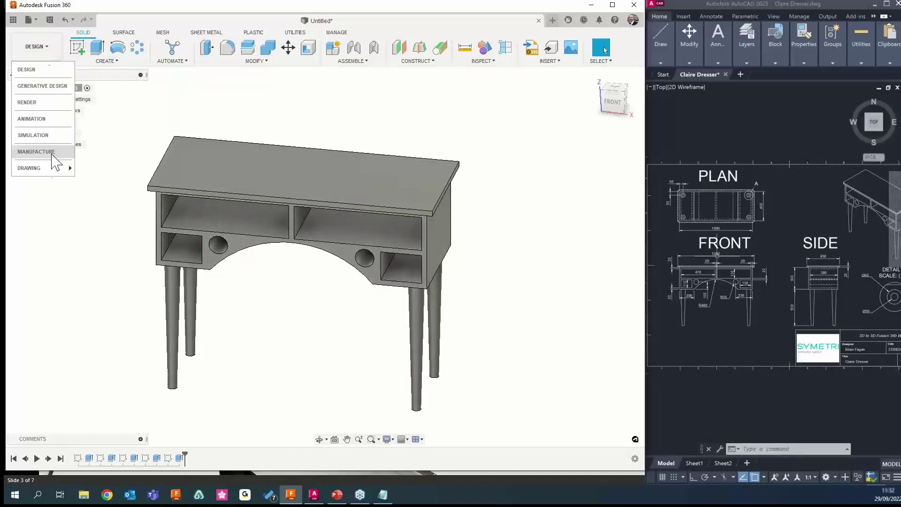
{"action": "mouse_move", "coordinate": [52, 170]}
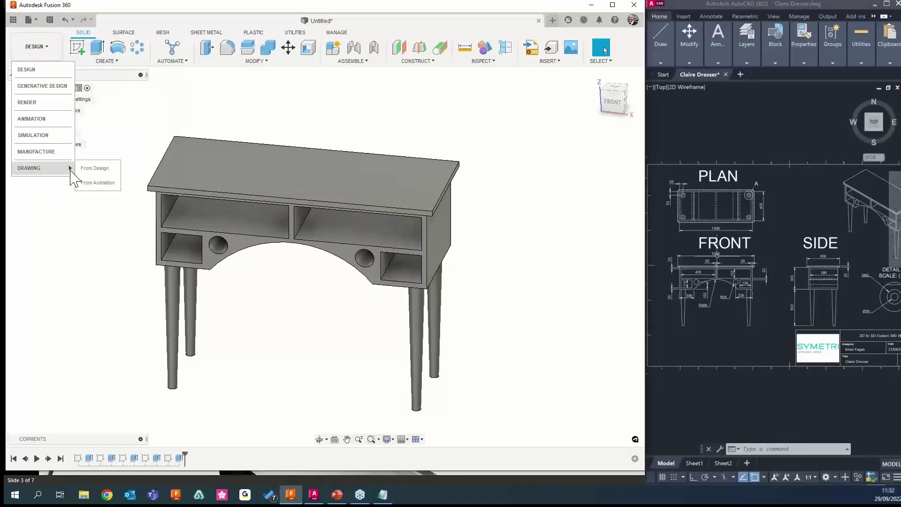
{"action": "left_click", "coordinate": [94, 169]}
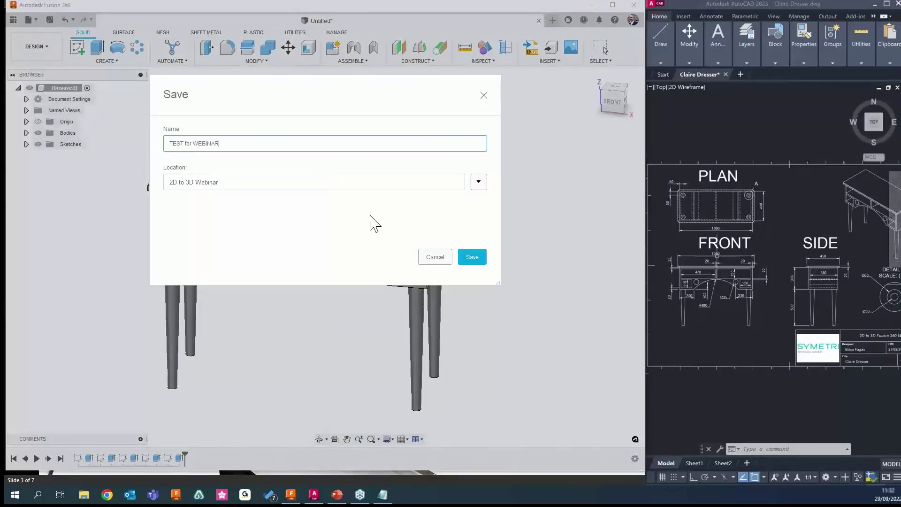
{"action": "left_click", "coordinate": [474, 258]}
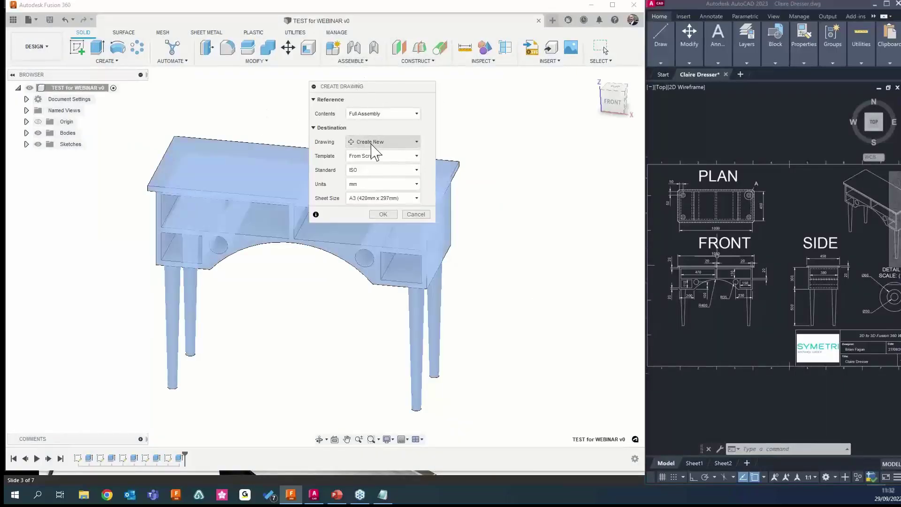
Create the new full-assembly drawing using the Symetri Auto Template
{"action": "left_click", "coordinate": [397, 156]}
{"action": "left_click", "coordinate": [398, 200]}
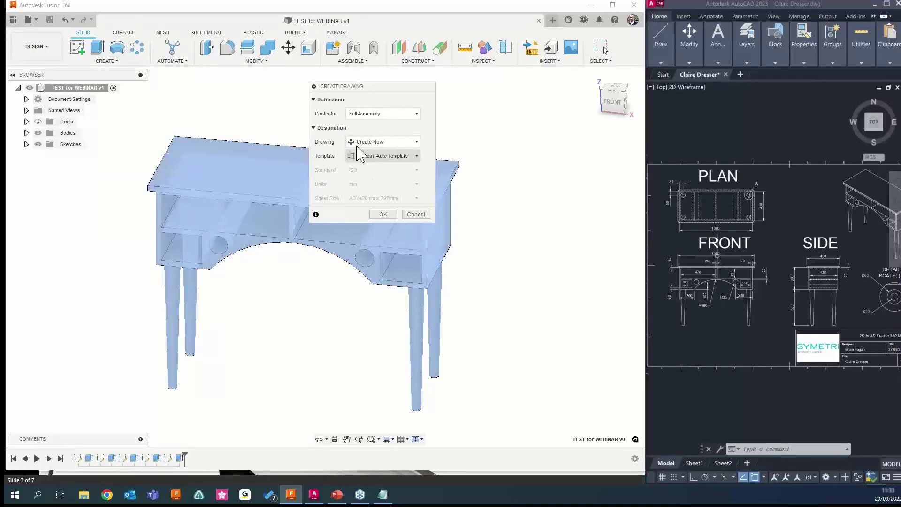
{"action": "left_click", "coordinate": [383, 214]}
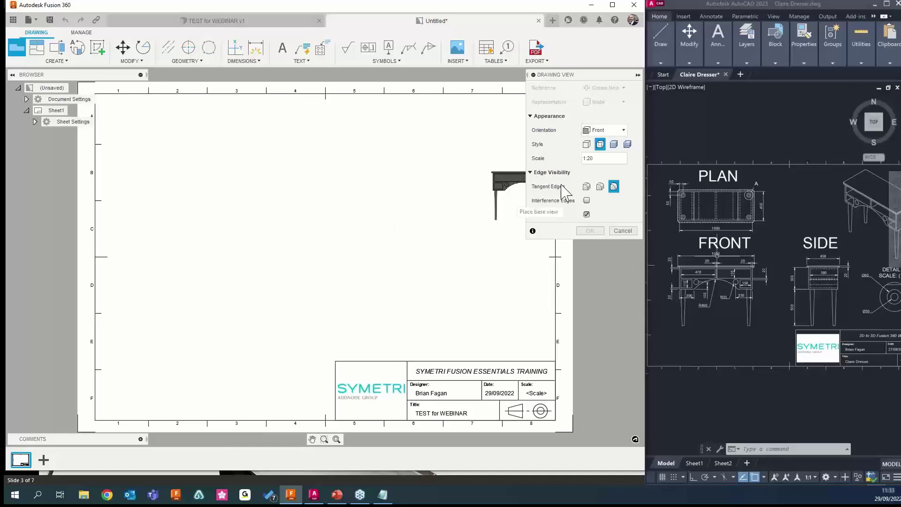
Place a front base view of the dresser at 1:10 scale in the lower-left area of the sheet
{"action": "left_click", "coordinate": [609, 131]}
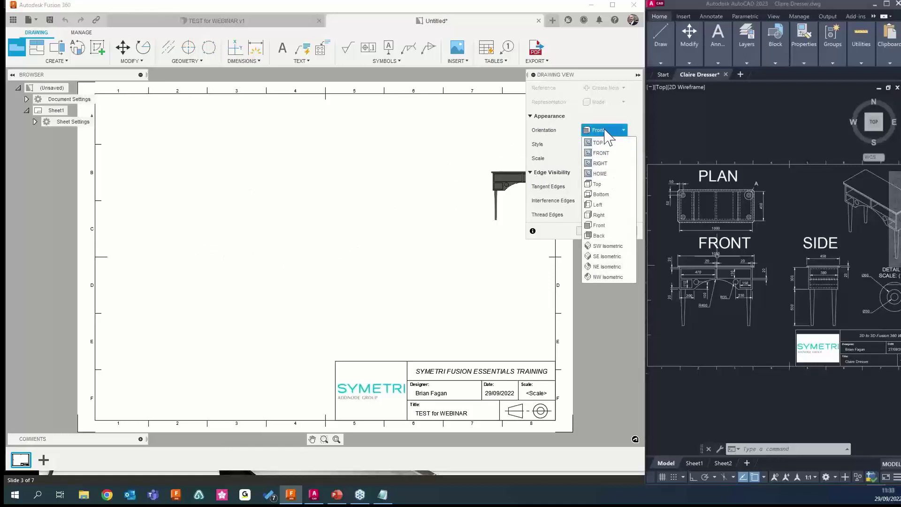
{"action": "left_click", "coordinate": [620, 114]}
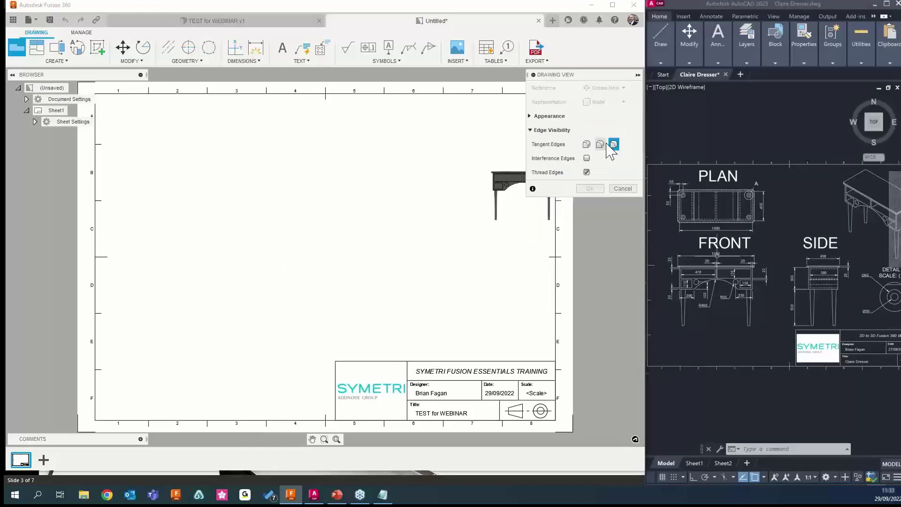
{"action": "left_click", "coordinate": [589, 116]}
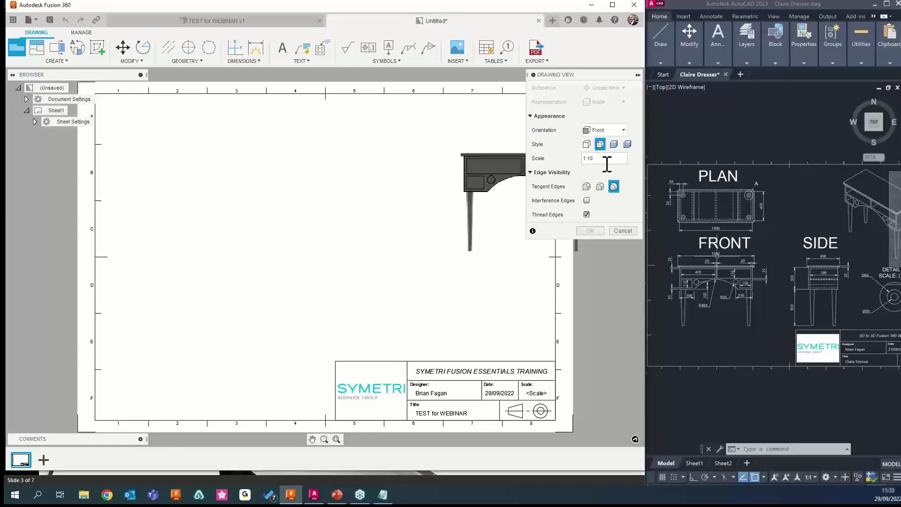
{"action": "left_click", "coordinate": [215, 296]}
{"action": "left_click", "coordinate": [591, 231]}
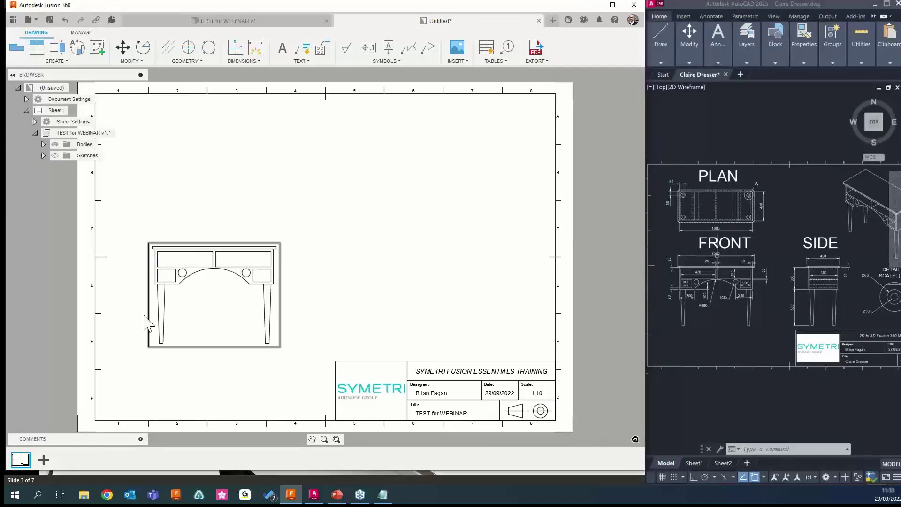
Project a plan view above the front view and a side view to its right on the sheet
{"action": "scroll", "coordinate": [328, 263], "scroll_direction": "down", "scroll_amount": 1}
{"action": "middle_click_drag", "start_coordinate": [245, 260], "coordinate": [267, 260]}
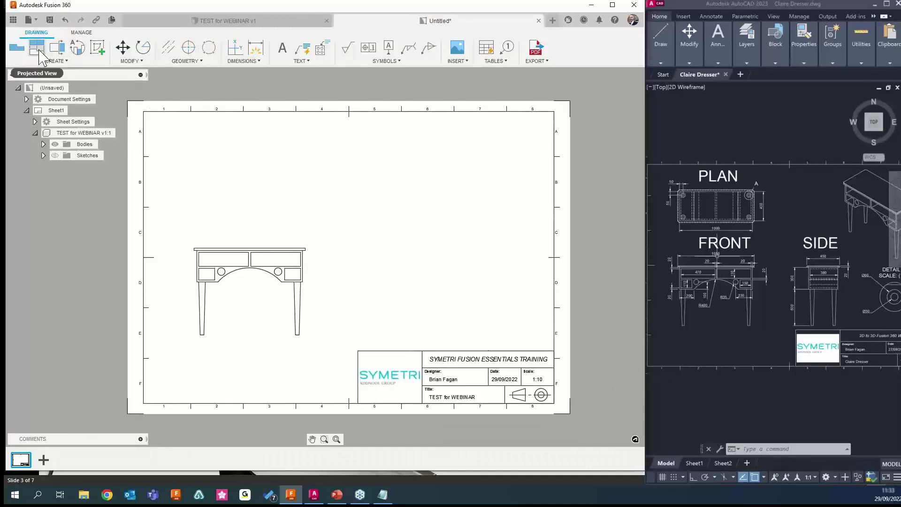
{"action": "left_click", "coordinate": [41, 58]}
{"action": "left_click", "coordinate": [247, 258]}
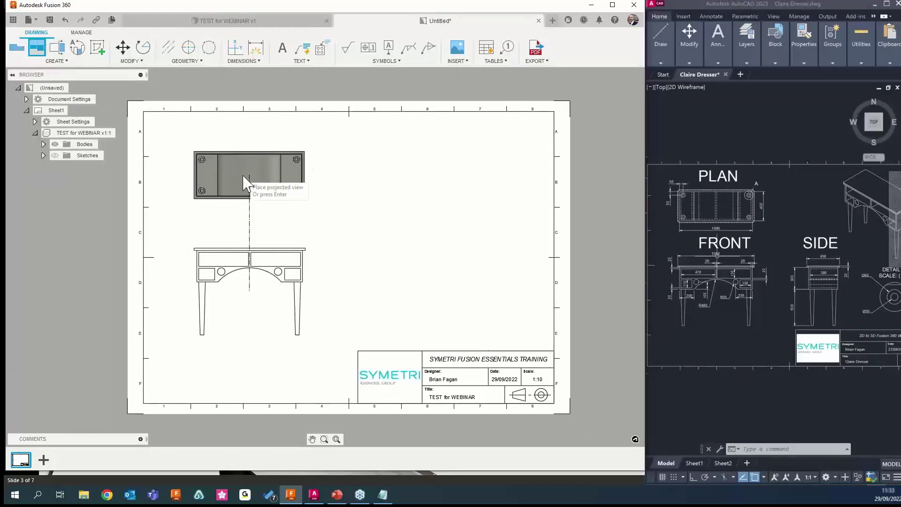
{"action": "left_click", "coordinate": [244, 183]}
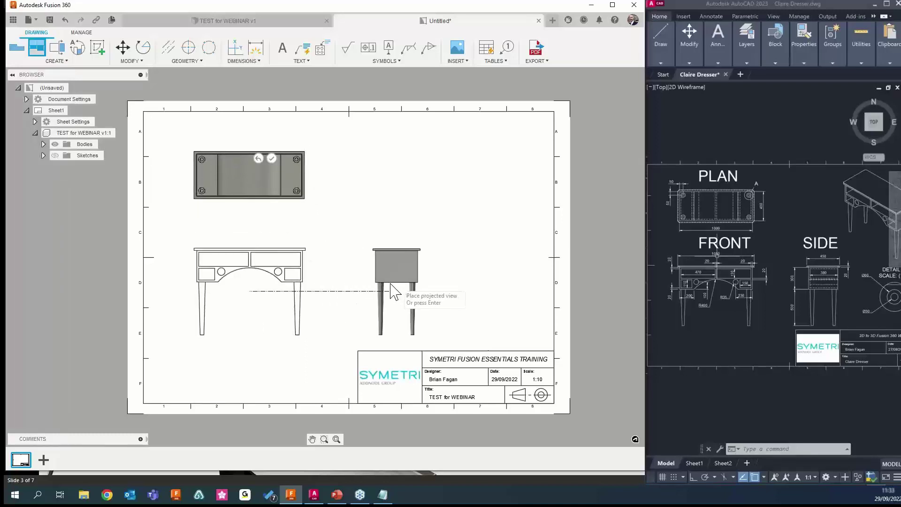
{"action": "left_click", "coordinate": [374, 288]}
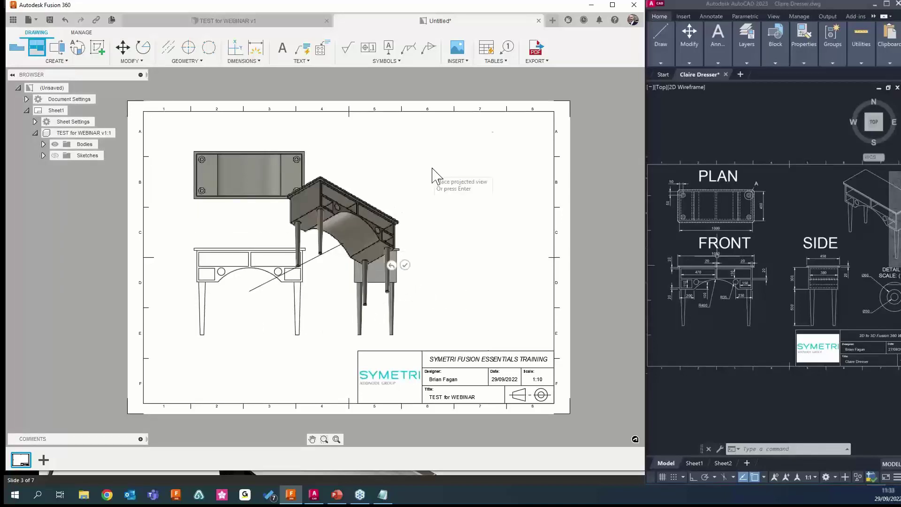
Place an isometric projected view of the dresser beside the sheet and move it into the sheet's upper-right corner
{"action": "middle_click_drag", "start_coordinate": [487, 164], "coordinate": [483, 135]}
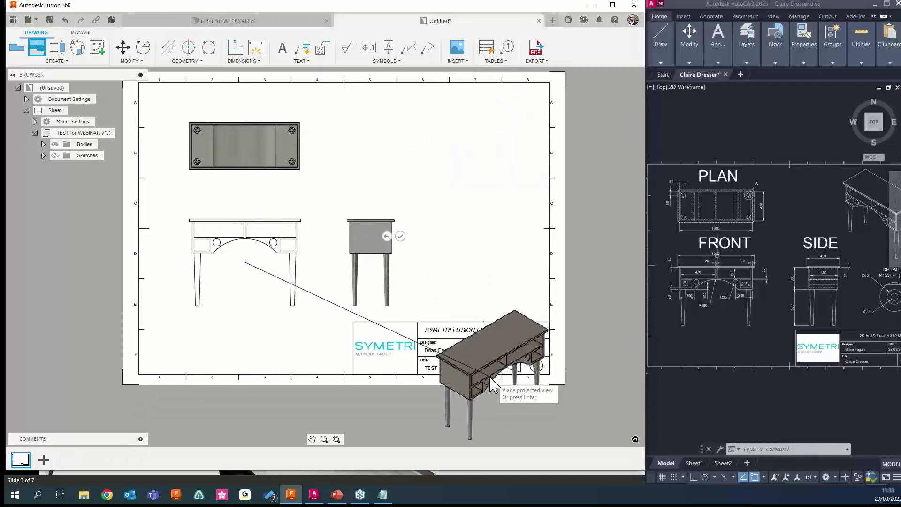
{"action": "middle_click_drag", "start_coordinate": [94, 332], "coordinate": [96, 347]}
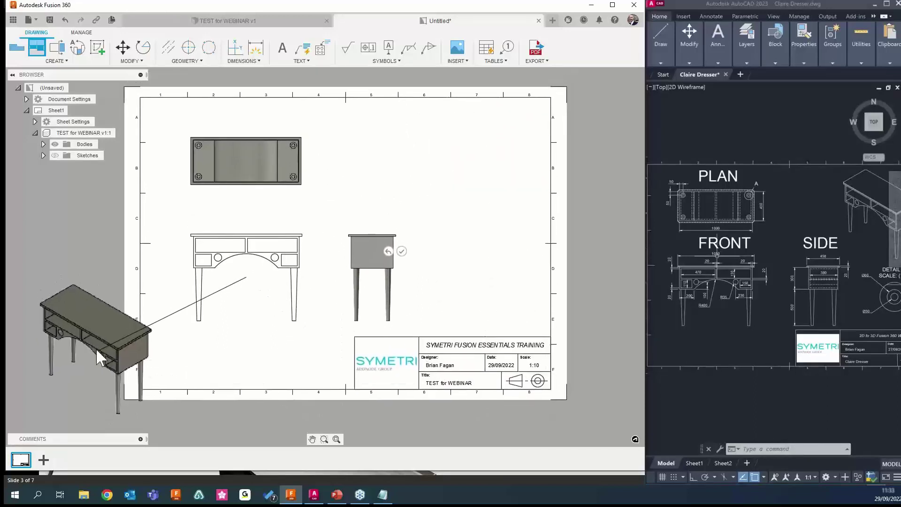
{"action": "left_click", "coordinate": [75, 350]}
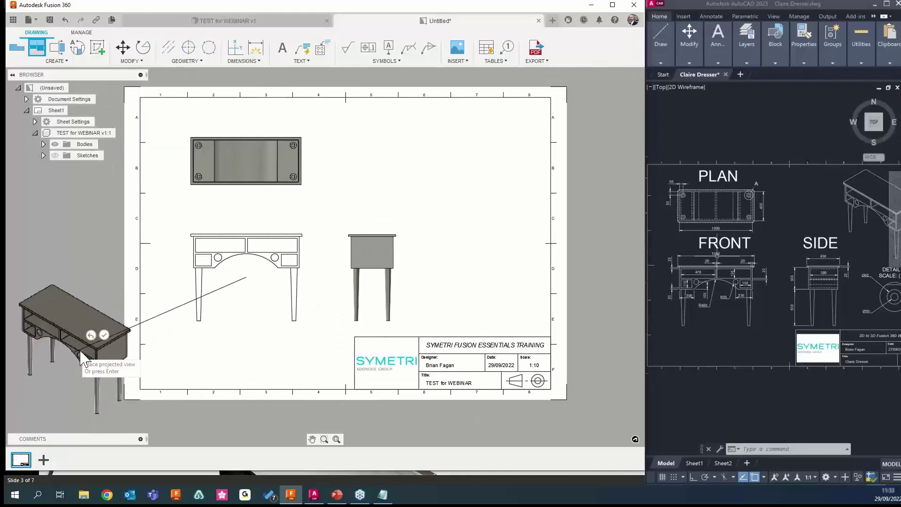
{"action": "left_click", "coordinate": [103, 335]}
{"action": "left_click_drag", "start_coordinate": [85, 283], "coordinate": [86, 249]}
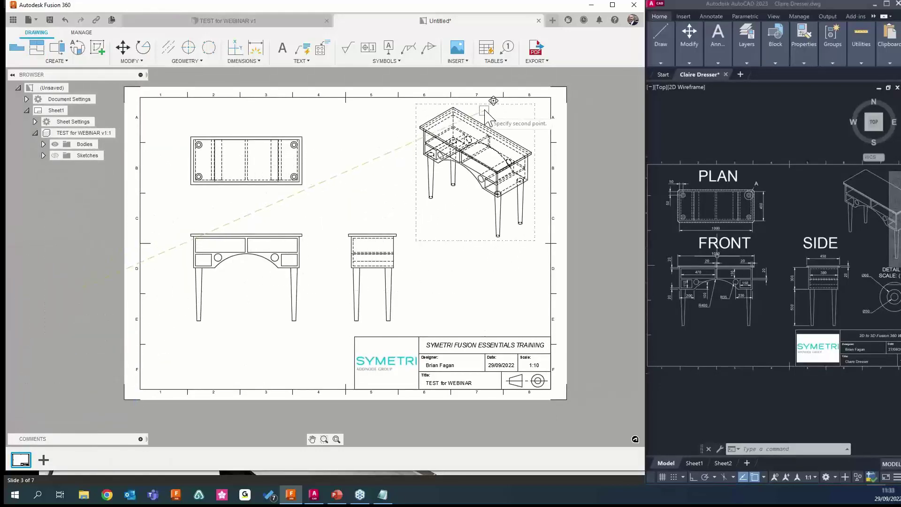
{"action": "left_click", "coordinate": [487, 115]}
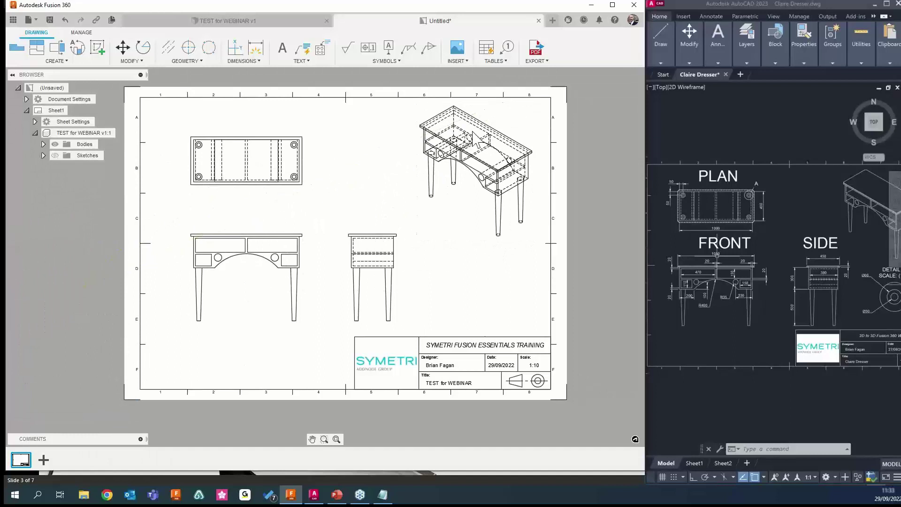
Set the isometric view's appearance style to shaded
{"action": "double_click", "coordinate": [504, 136]}
{"action": "left_click", "coordinate": [627, 104]}
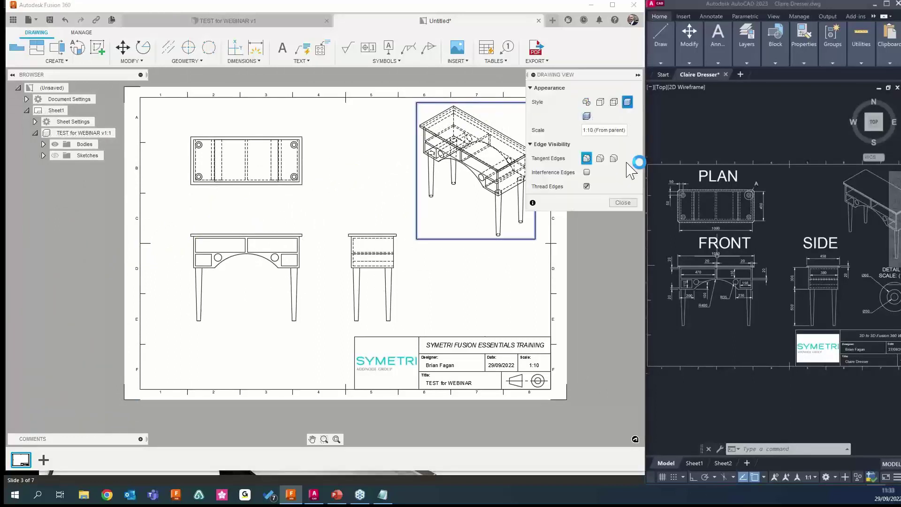
{"action": "left_click", "coordinate": [623, 202]}
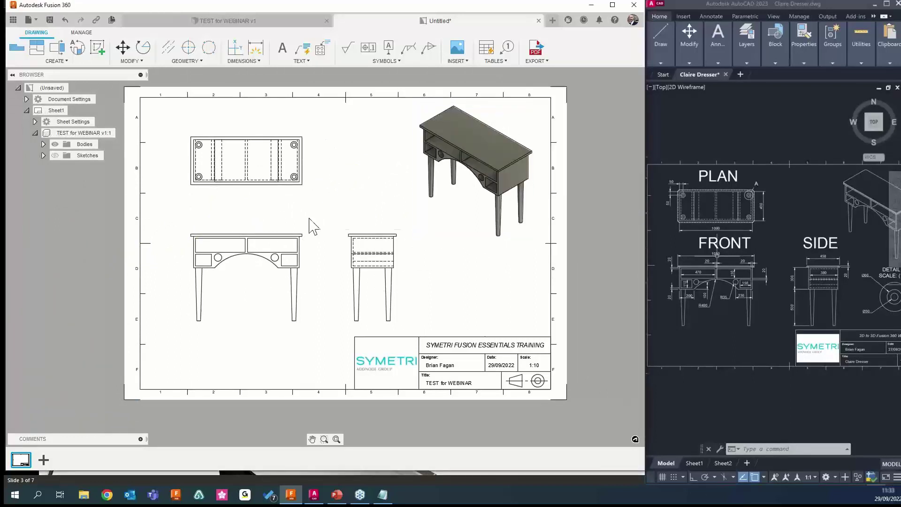
Dimension the tabletop's overall length and depth in the plan view and save the drawing as TEST for WEBINAR Drawing
{"action": "left_click", "coordinate": [255, 47]}
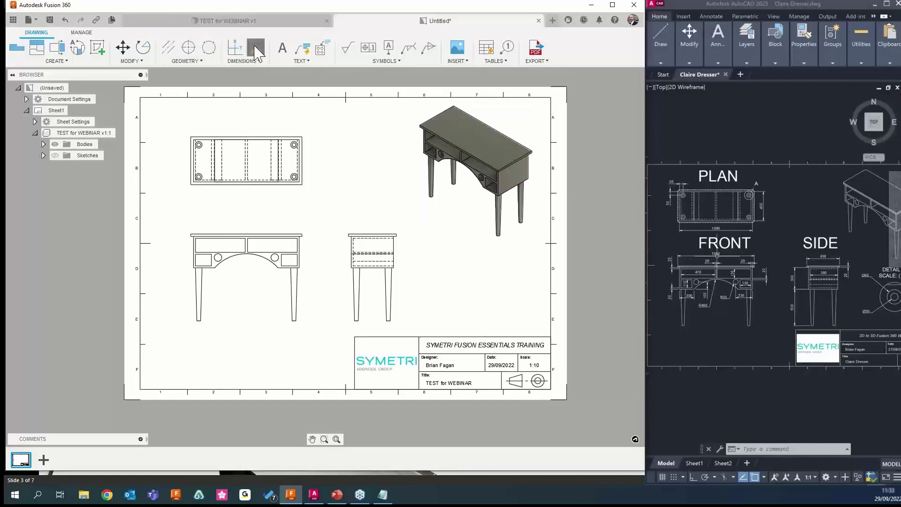
{"action": "left_click", "coordinate": [301, 184]}
{"action": "left_click", "coordinate": [289, 198]}
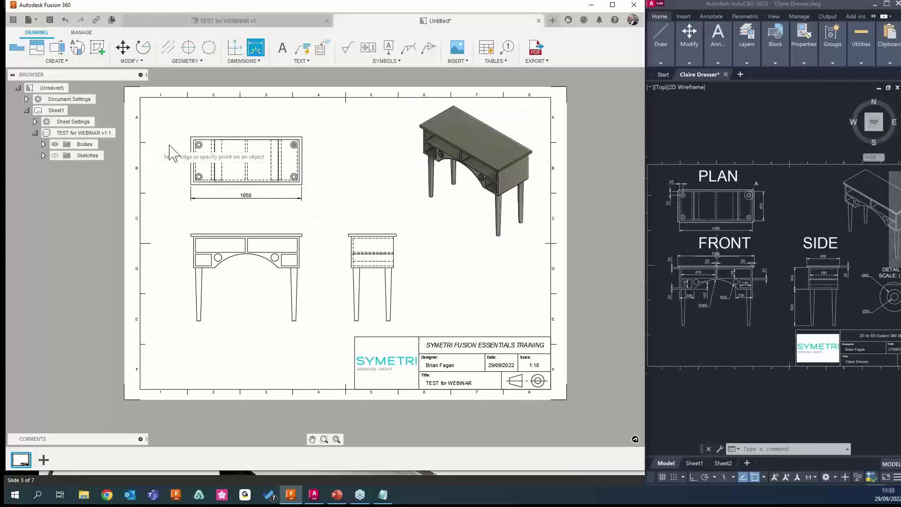
{"action": "left_click", "coordinate": [191, 184]}
{"action": "left_click", "coordinate": [191, 137]}
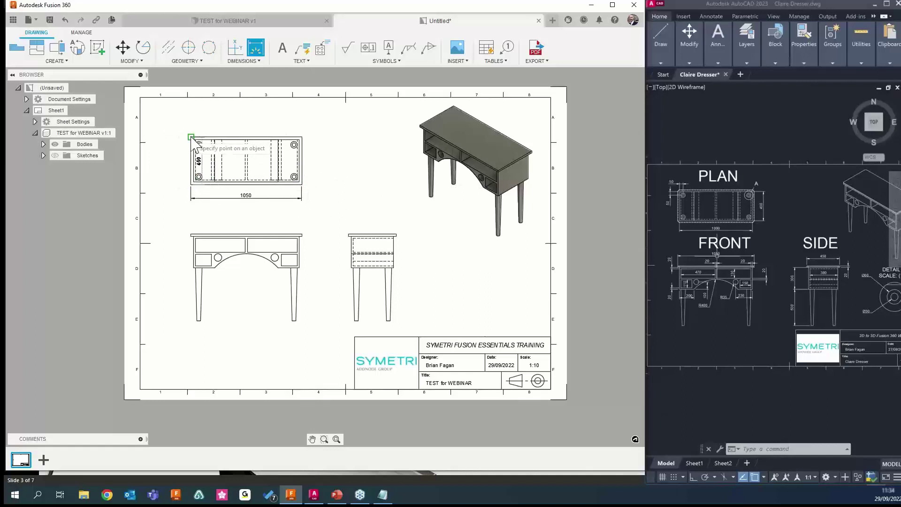
{"action": "left_click", "coordinate": [169, 183]}
{"action": "key", "text": "Escape"}
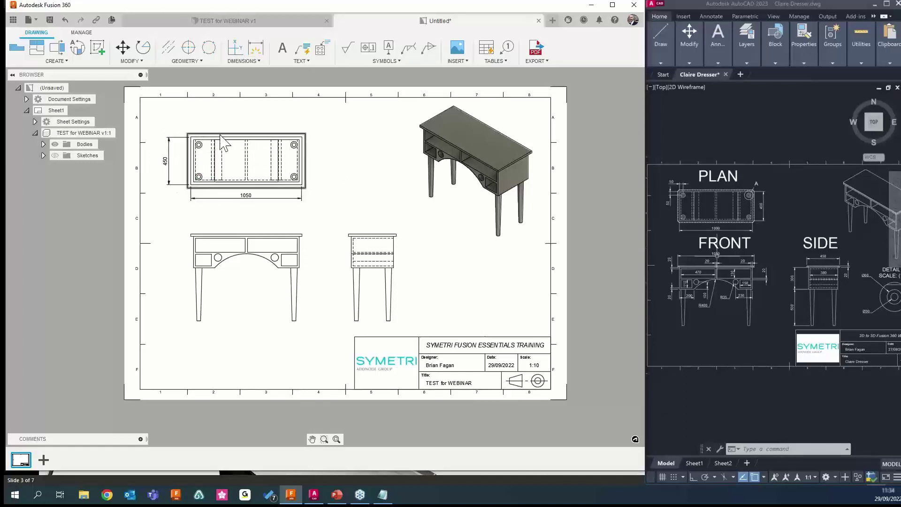
{"action": "left_click", "coordinate": [49, 19]}
{"action": "left_click", "coordinate": [483, 261]}
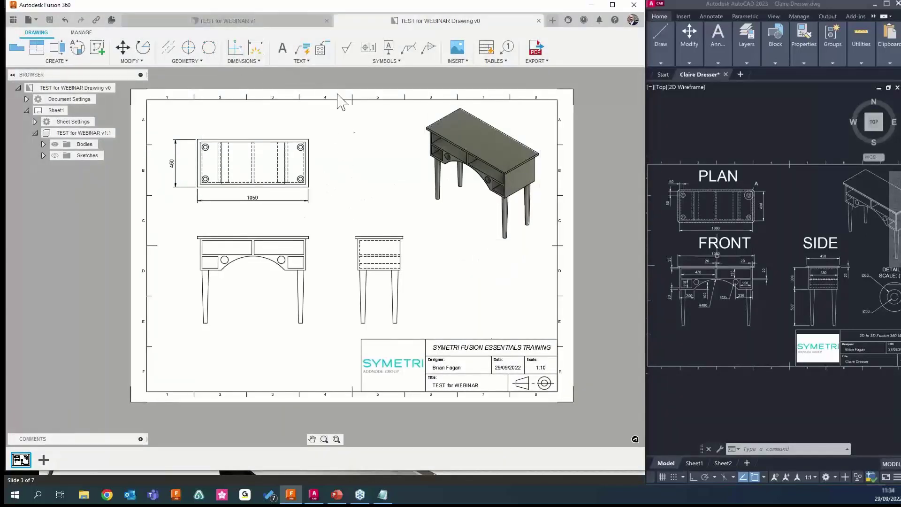
Edit the tabletop sketch in the TEST for WEBINAR design, setting the overhang offset to 50 mm
{"action": "left_click", "coordinate": [259, 21]}
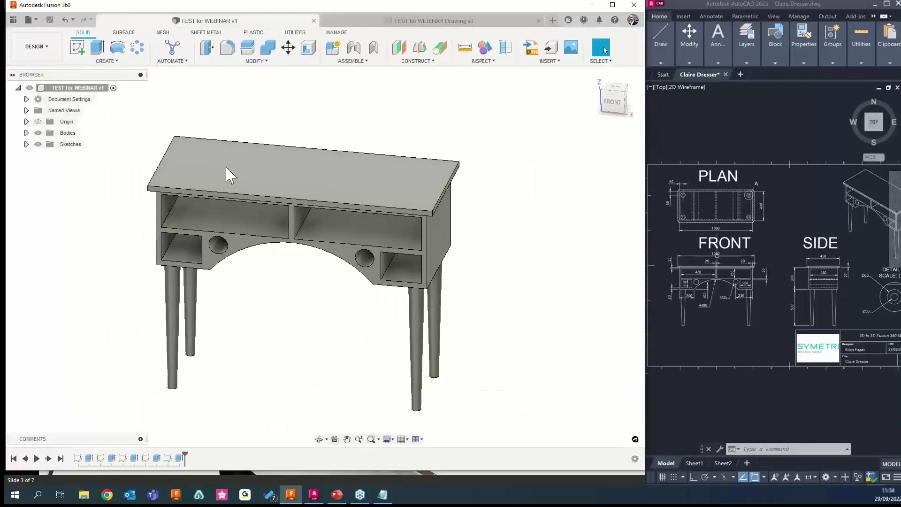
{"action": "right_click", "coordinate": [167, 459]}
{"action": "left_click", "coordinate": [192, 364]}
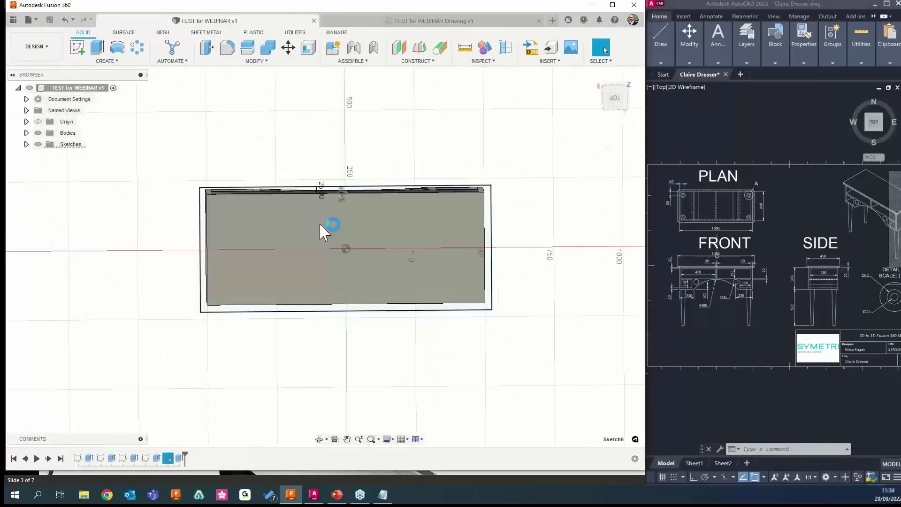
{"action": "double_click", "coordinate": [327, 164]}
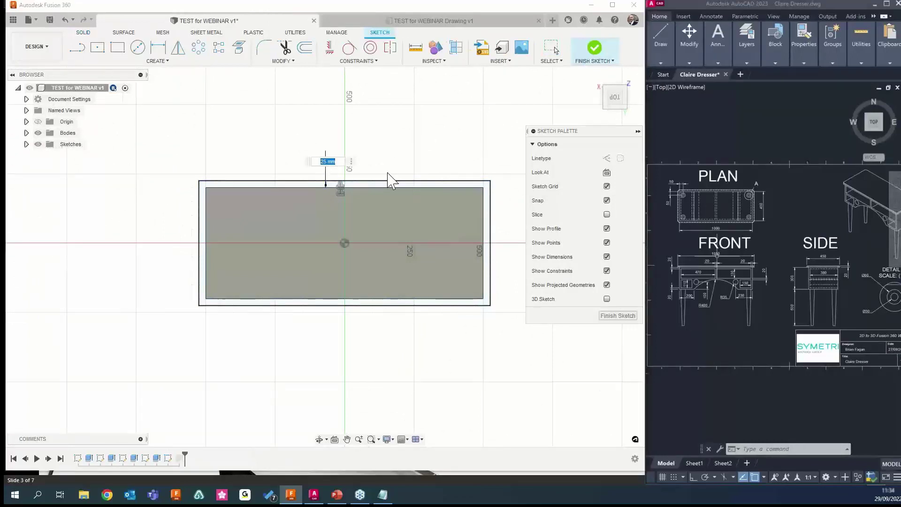
{"action": "type", "text": "50"}
{"action": "key", "text": "Return"}
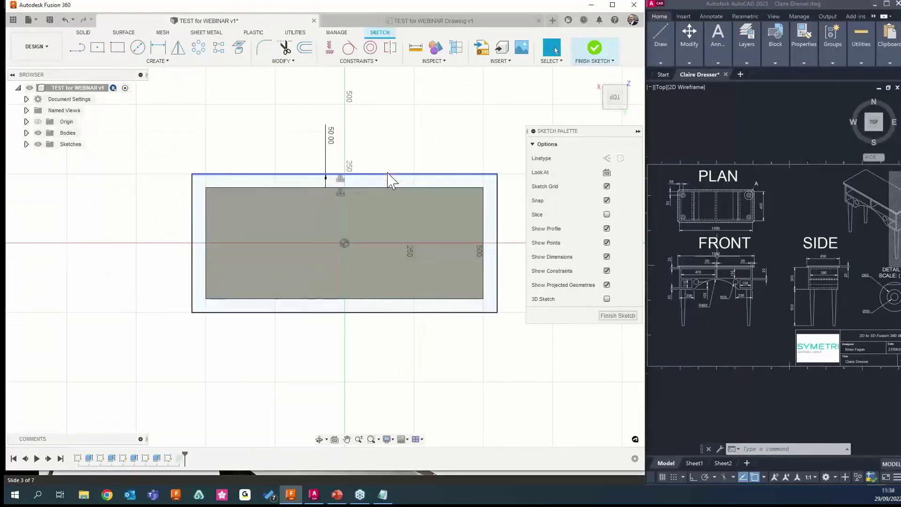
{"action": "left_click", "coordinate": [585, 54]}
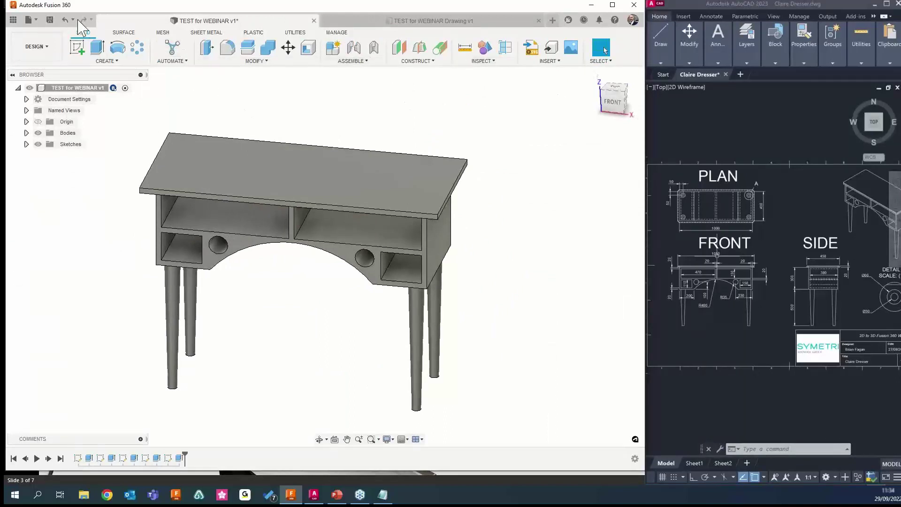
Save the modified design and update the drawing to its new version
{"action": "left_click", "coordinate": [49, 19]}
{"action": "left_click", "coordinate": [324, 263]}
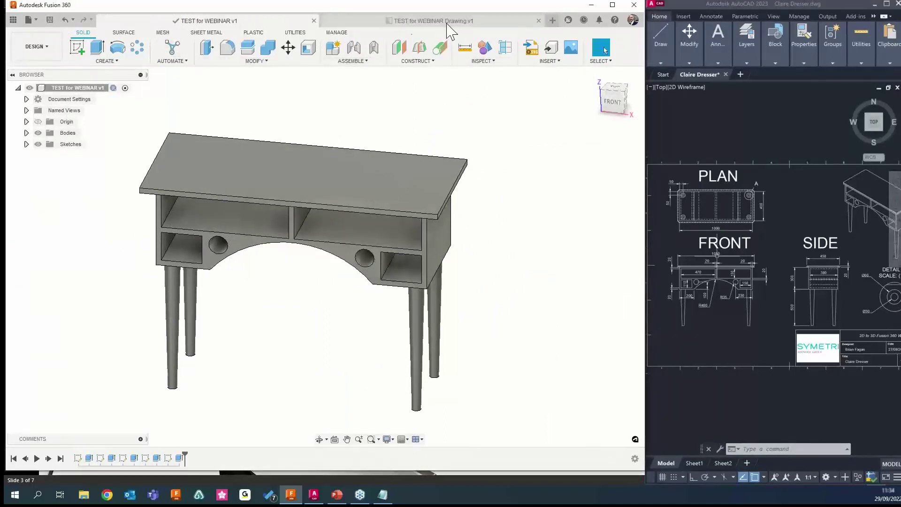
{"action": "left_click", "coordinate": [451, 21]}
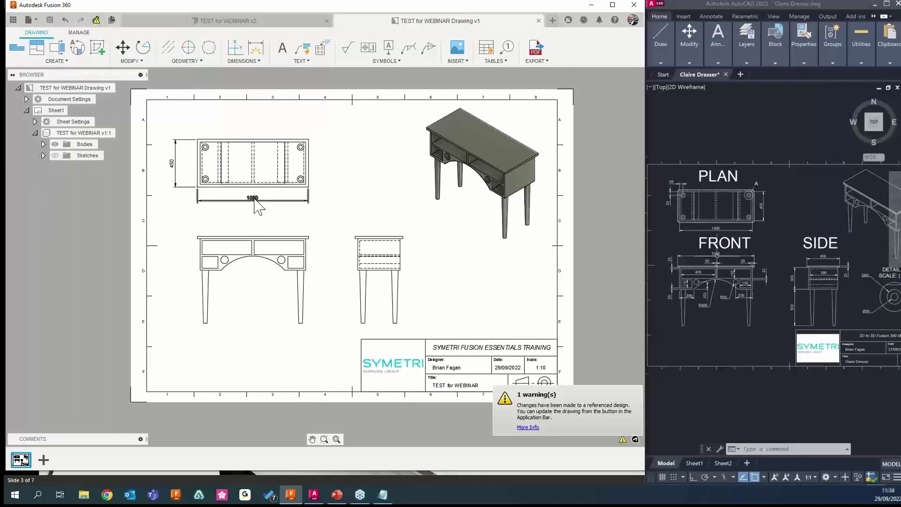
{"action": "left_click", "coordinate": [95, 21]}
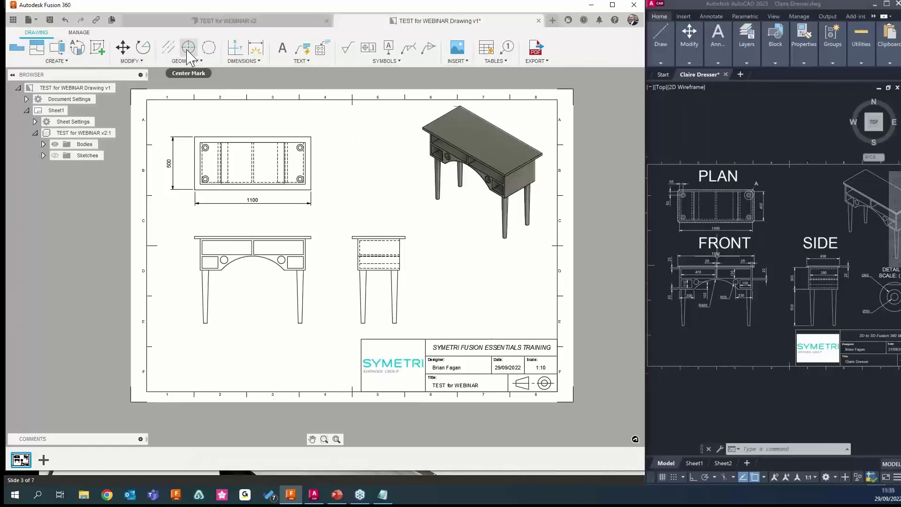
{"action": "left_click", "coordinate": [242, 61]}
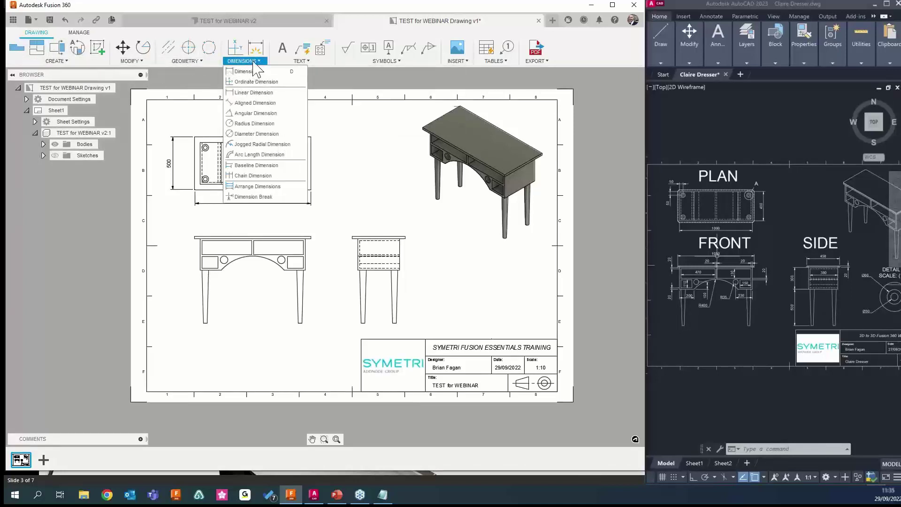
{"action": "left_click", "coordinate": [494, 62]}
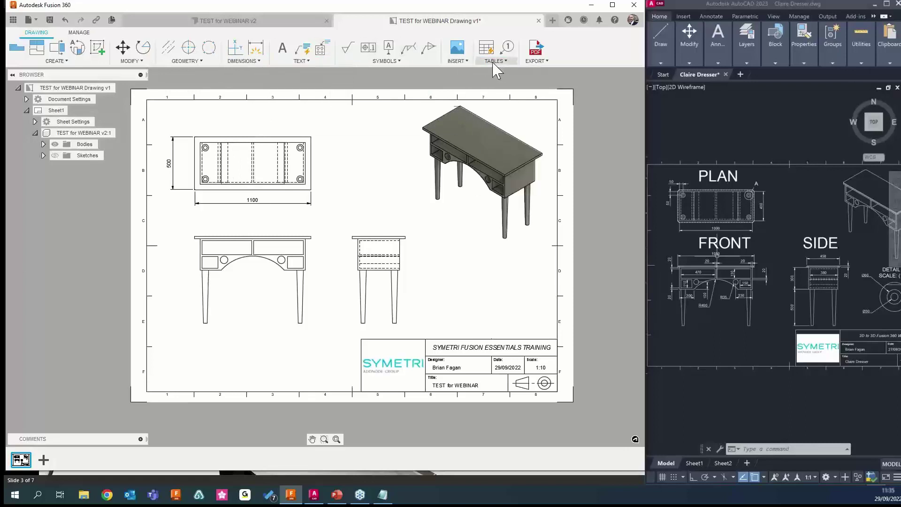
Place a first-level parts list in the lower-left corner of the sheet border
{"action": "left_click", "coordinate": [496, 66]}
{"action": "left_click", "coordinate": [490, 86]}
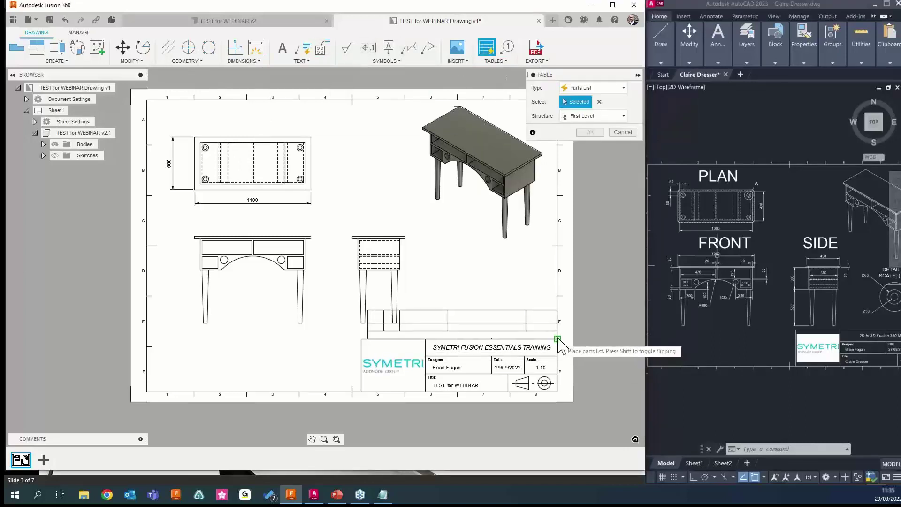
{"action": "left_click", "coordinate": [144, 396]}
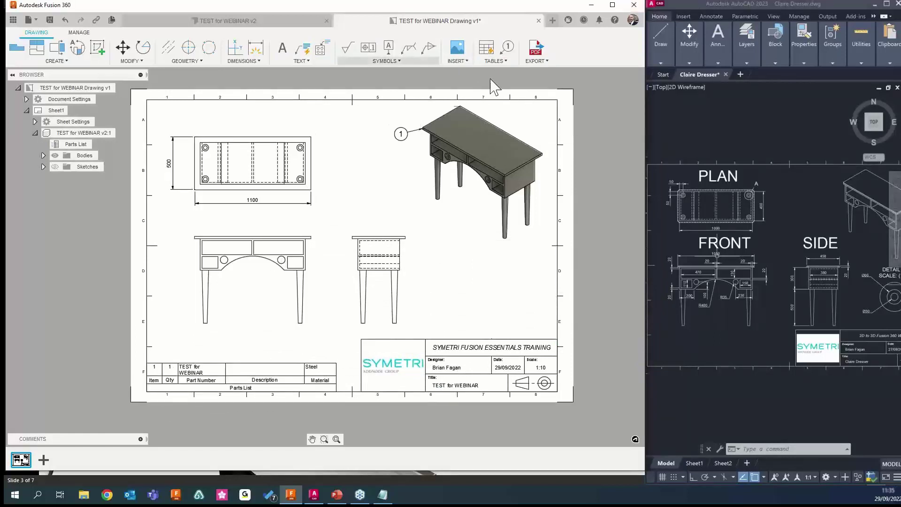
{"action": "left_click", "coordinate": [543, 62]}
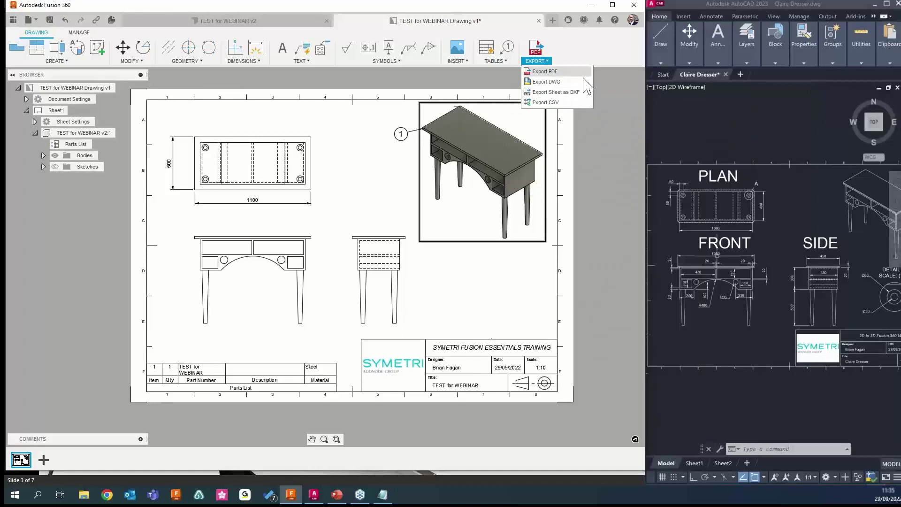
{"action": "left_click_drag", "start_coordinate": [604, 135], "coordinate": [460, 67]}
{"action": "key", "text": "Escape"}
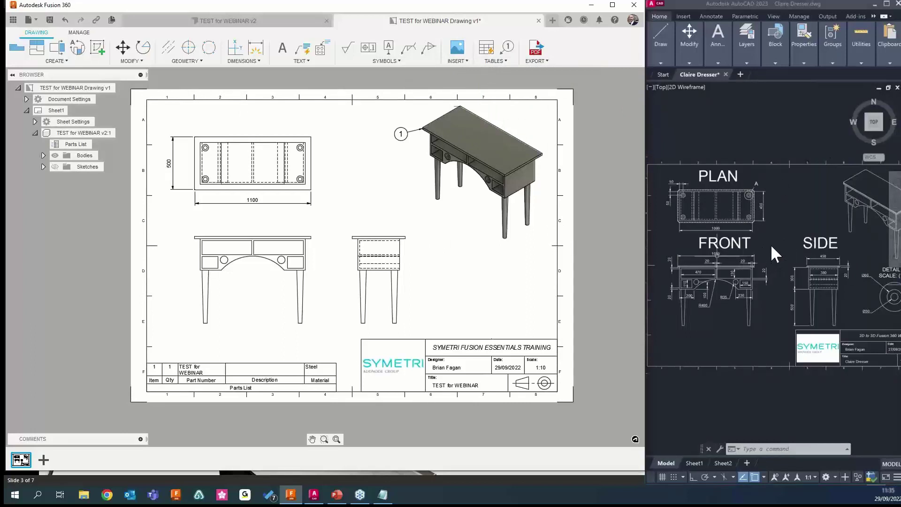
Insert the Claire Dresser DXF into a new design on the XZ plane as a single sketch in millimetres, with all listed layers
{"action": "left_click", "coordinate": [552, 20]}
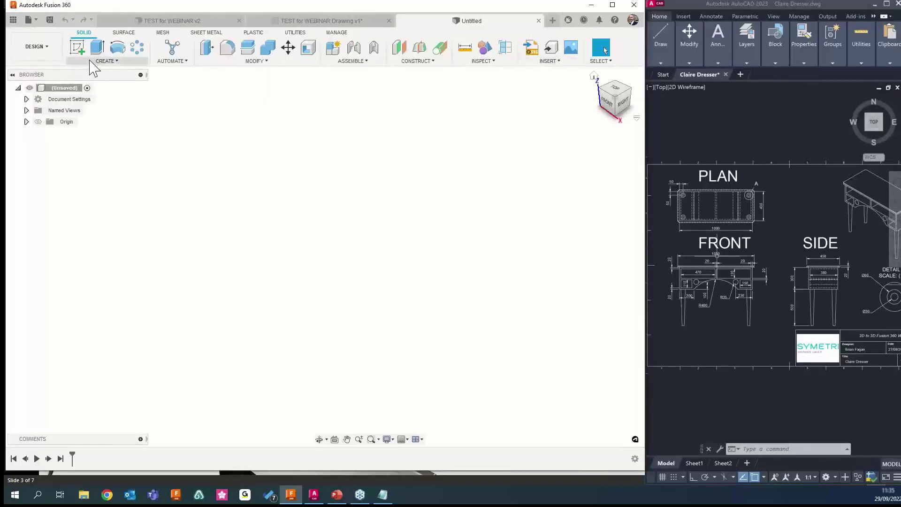
{"action": "left_click", "coordinate": [550, 61]}
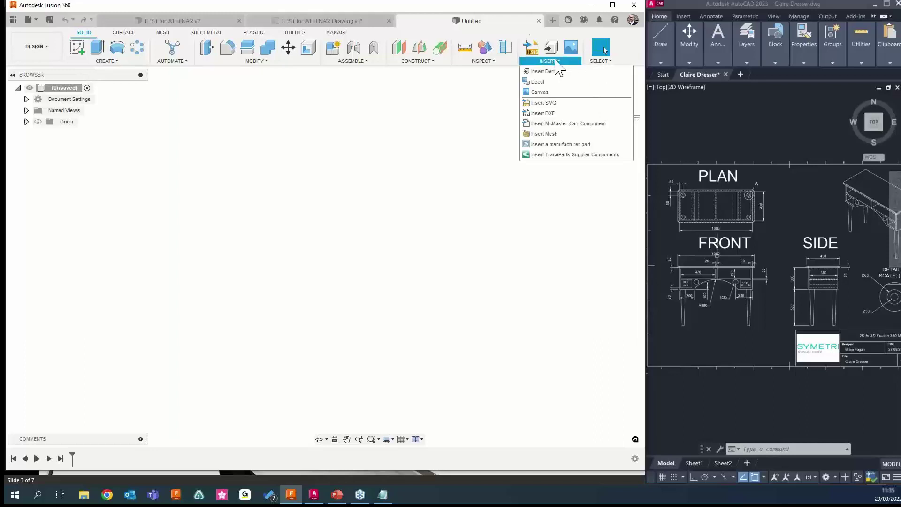
{"action": "left_click", "coordinate": [544, 113]}
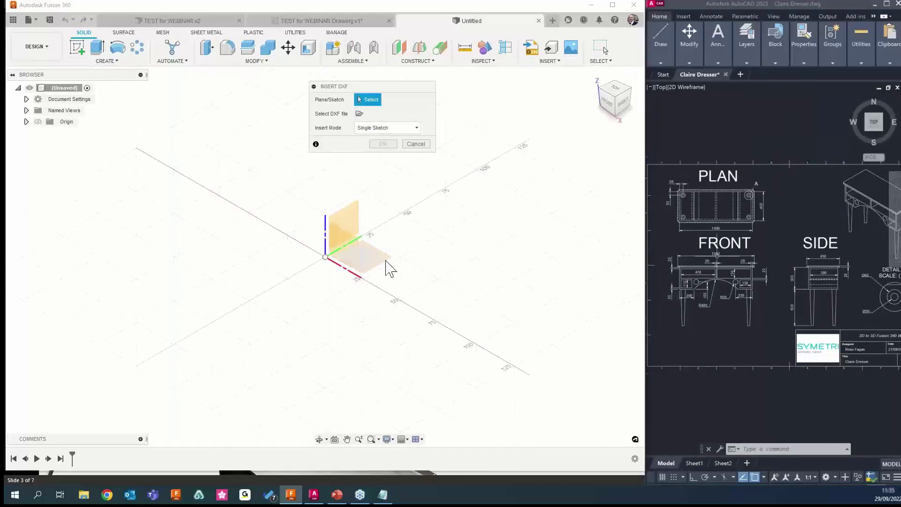
{"action": "left_click", "coordinate": [348, 257]}
{"action": "left_click", "coordinate": [359, 113]}
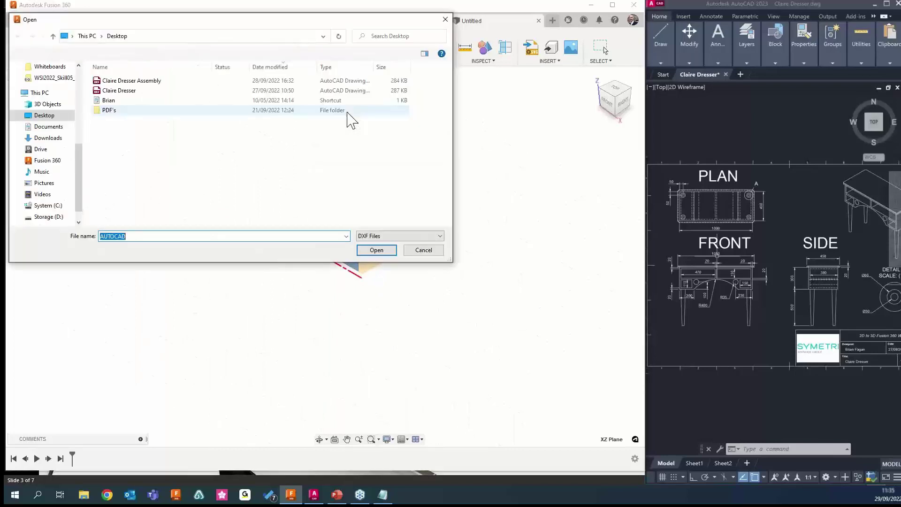
{"action": "left_click", "coordinate": [145, 91]}
{"action": "left_click", "coordinate": [376, 250]}
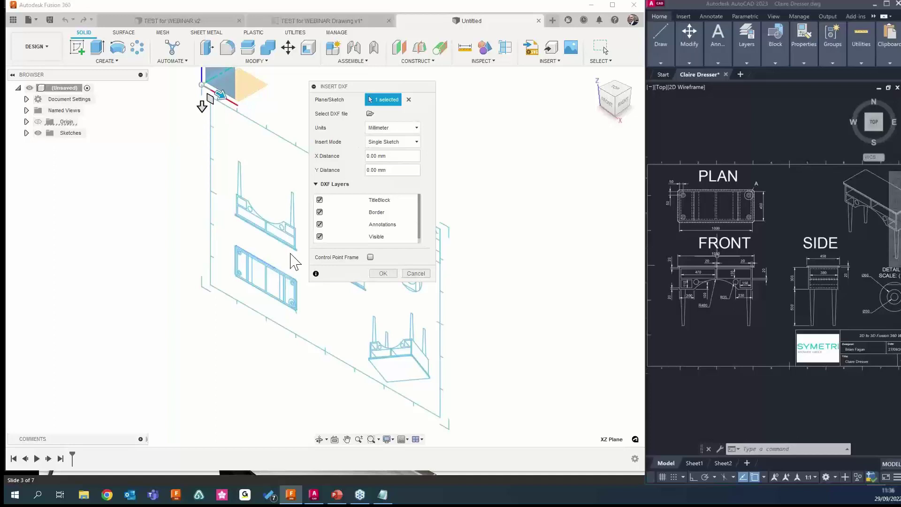
{"action": "left_click", "coordinate": [384, 274]}
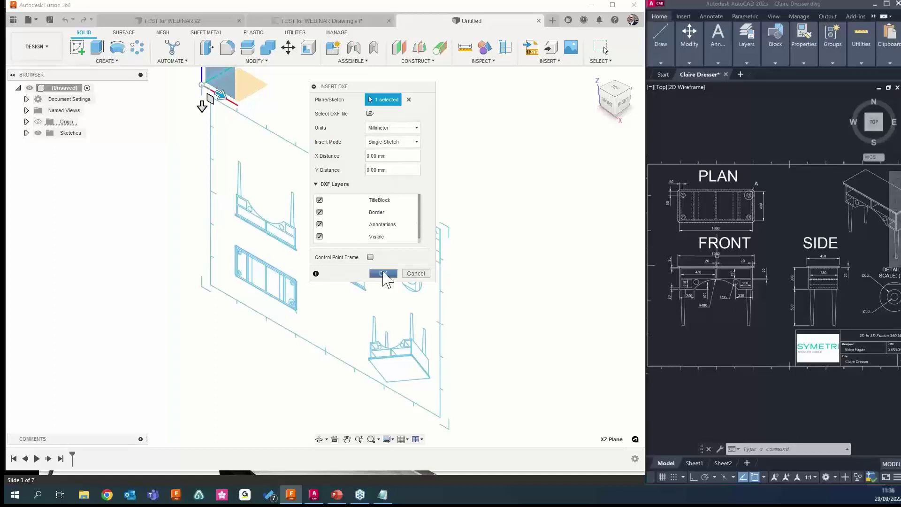
Extrude the dresser's main carcass profile from the imported front view into a new body, leaving the compartment openings and holes empty
{"action": "mouse_move", "coordinate": [351, 171]}
{"action": "middle_mouse_down", "text": "shift"}
{"action": "mouse_move", "coordinate": [305, 208]}
{"action": "mouse_move", "coordinate": [380, 235]}
{"action": "mouse_move", "coordinate": [368, 255]}
{"action": "mouse_move", "coordinate": [376, 249]}
{"action": "middle_mouse_up", "text": "shift"}
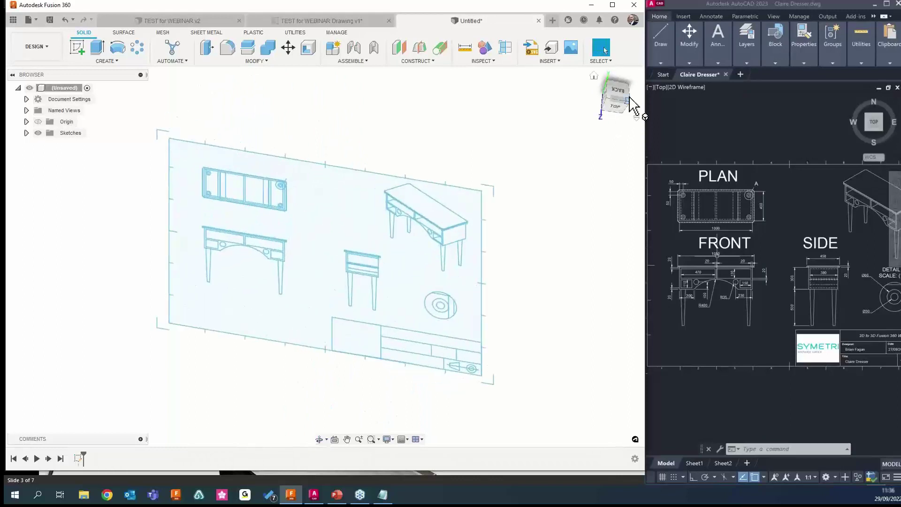
{"action": "left_click", "coordinate": [621, 91]}
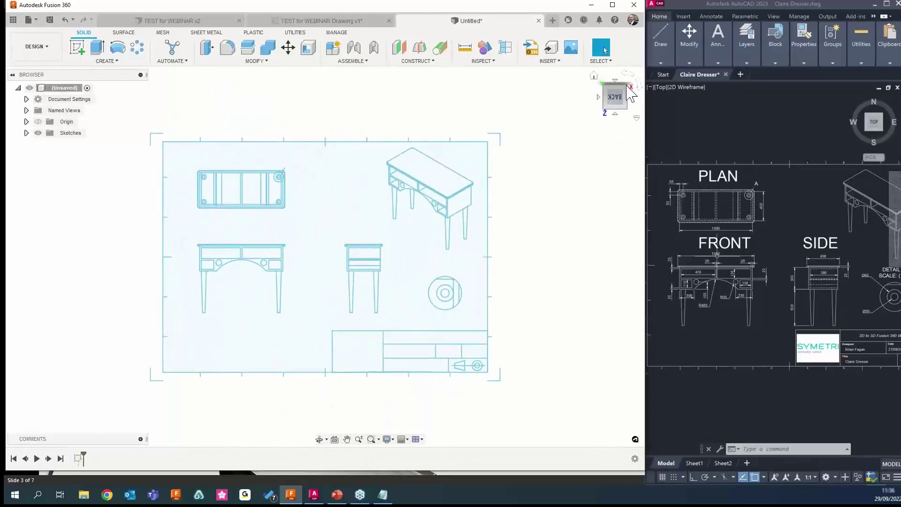
{"action": "left_click", "coordinate": [631, 94]}
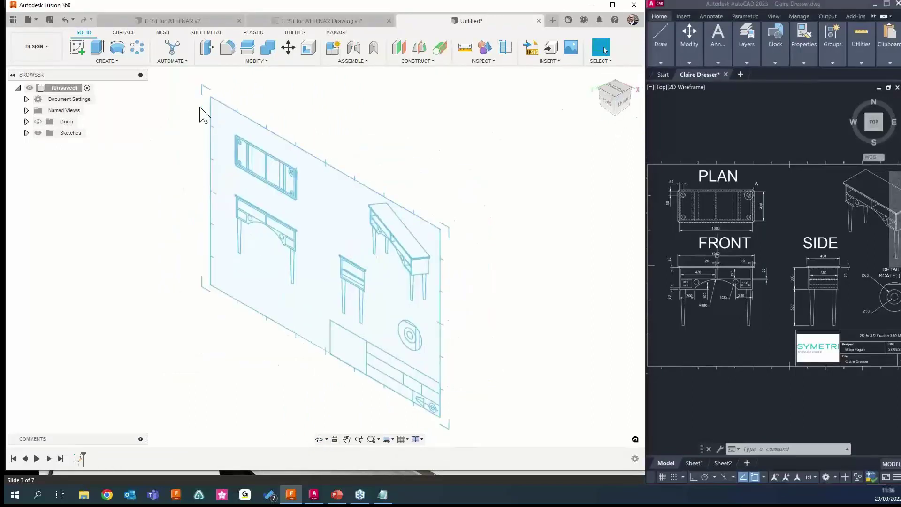
{"action": "left_click", "coordinate": [98, 48]}
{"action": "scroll", "coordinate": [296, 235], "scroll_direction": "up", "scroll_amount": 5}
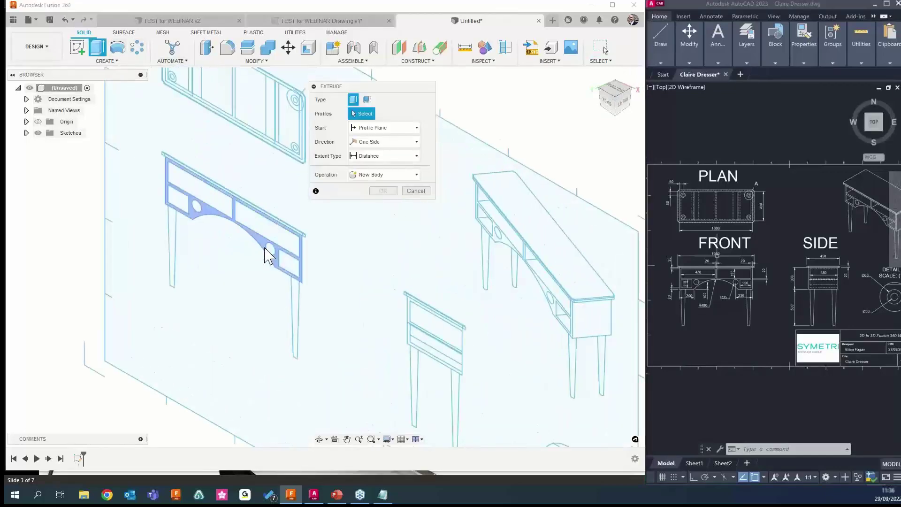
{"action": "left_click", "coordinate": [223, 227]}
{"action": "left_click_drag", "start_coordinate": [224, 226], "coordinate": [171, 261]}
{"action": "left_click", "coordinate": [379, 219]}
{"action": "middle_click_drag", "start_coordinate": [277, 248], "coordinate": [345, 268]}
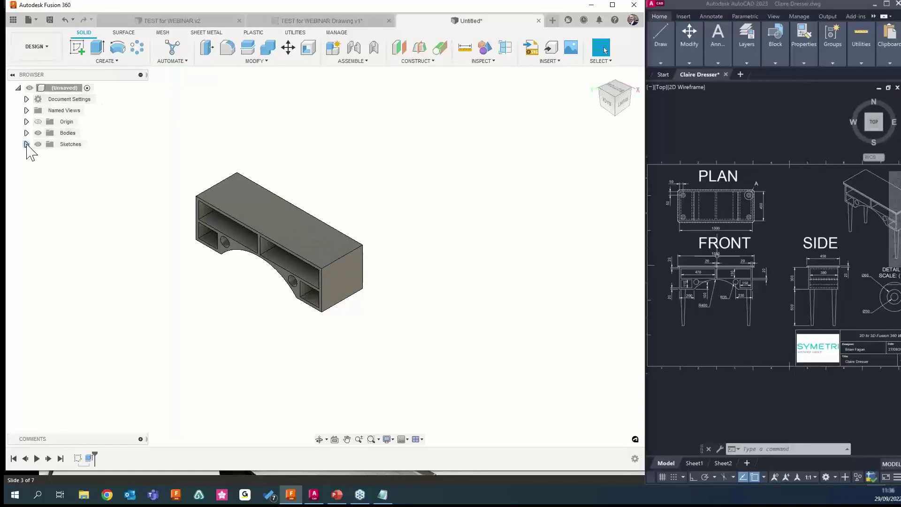
Show the imported Claire Dresser sketch alongside the extruded carcass, and hide it again
{"action": "left_click", "coordinate": [26, 144]}
{"action": "left_click", "coordinate": [46, 156]}
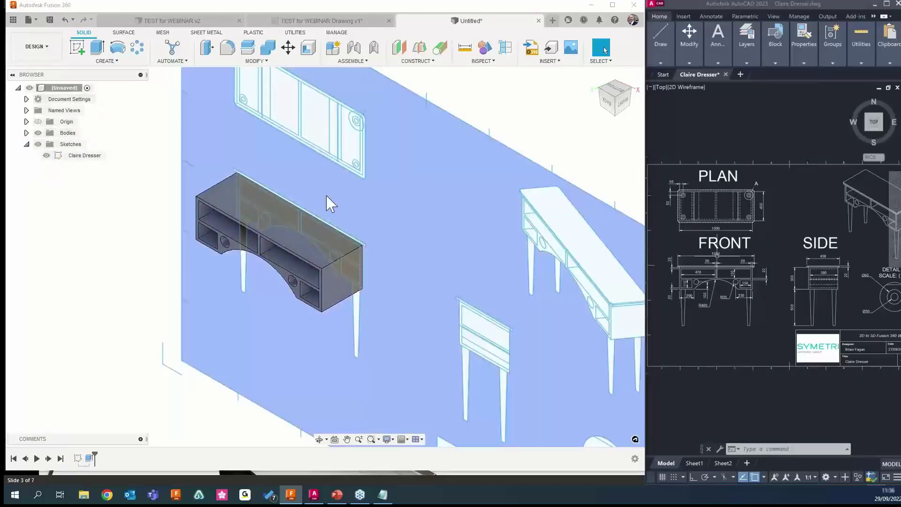
{"action": "left_click", "coordinate": [46, 156]}
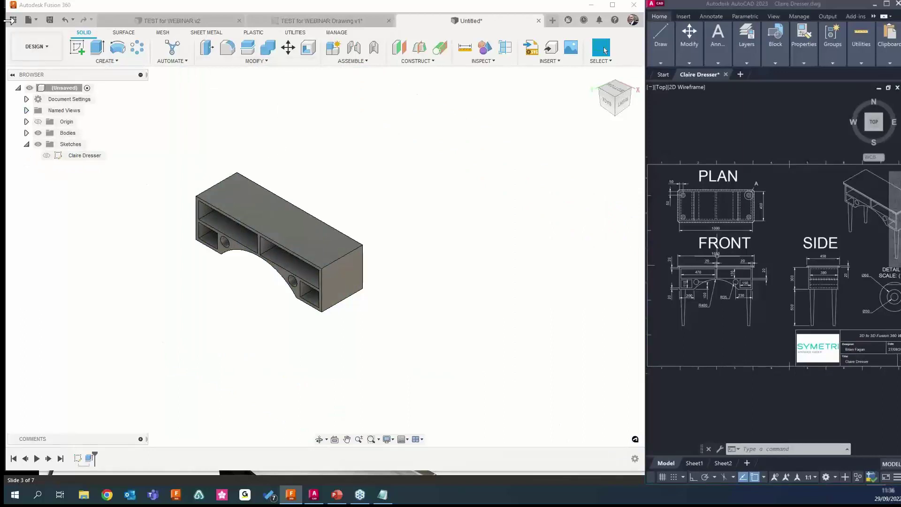
Open the Claire Dresser Assembly from the 2D to 3D Webinar project and switch it to the Design workspace
{"action": "left_click", "coordinate": [13, 20]}
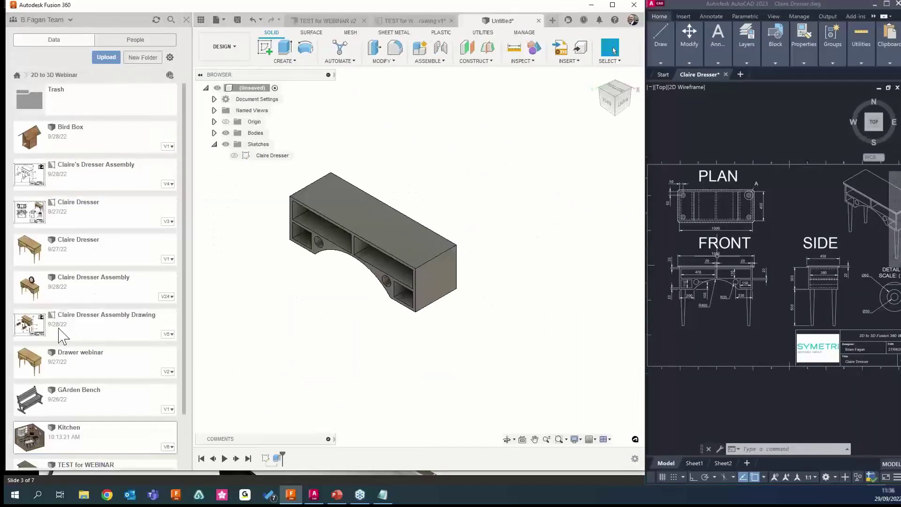
{"action": "double_click", "coordinate": [75, 290]}
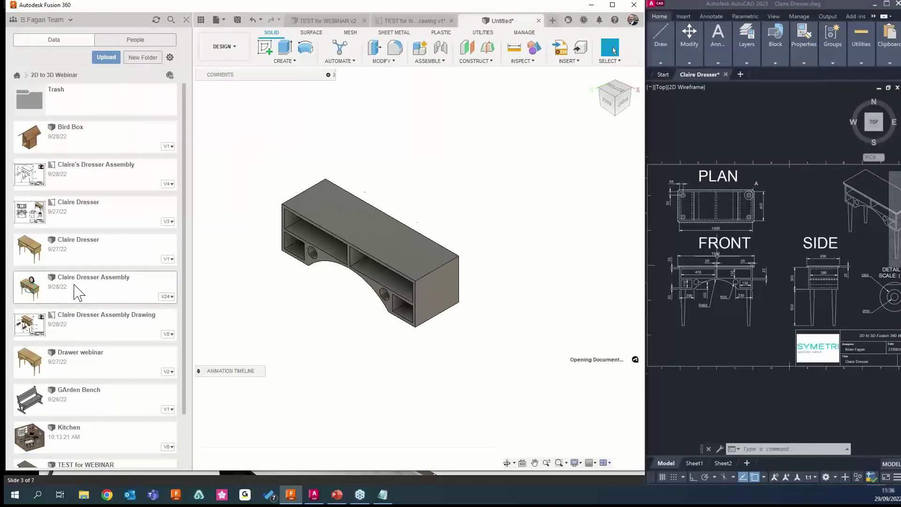
{"action": "left_click", "coordinate": [224, 46]}
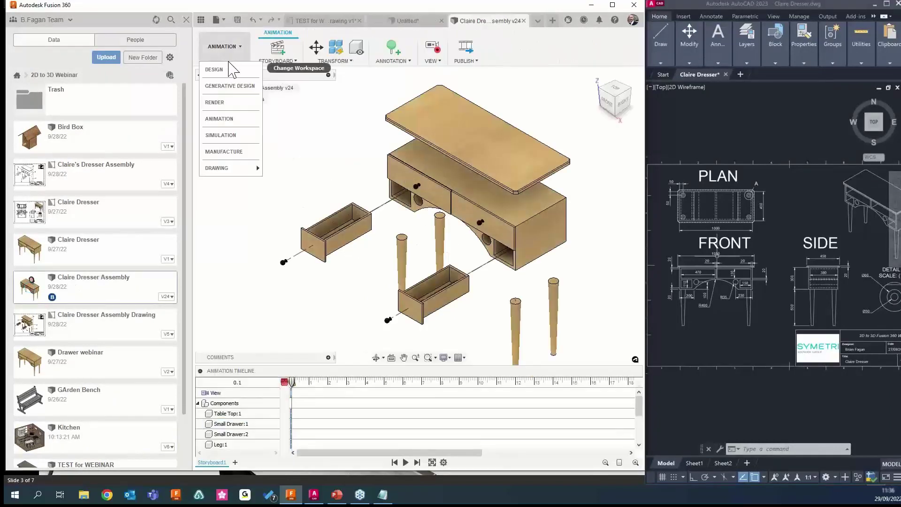
{"action": "left_click", "coordinate": [214, 69]}
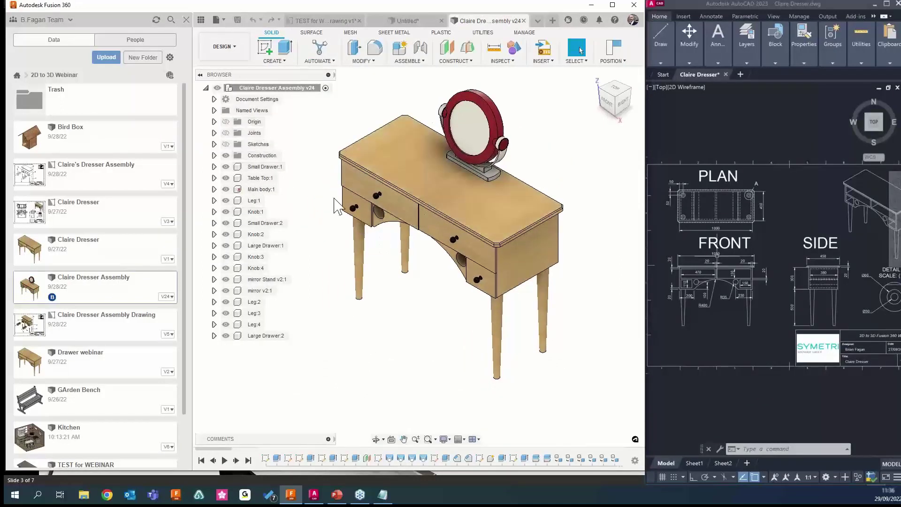
Move the dresser's drawers and tilt the mirror to demonstrate the motion of their joints
{"action": "mouse_move", "coordinate": [469, 267]}
{"action": "left_mouse_down"}
{"action": "mouse_move", "coordinate": [427, 291]}
{"action": "mouse_move", "coordinate": [507, 251]}
{"action": "mouse_move", "coordinate": [486, 254]}
{"action": "mouse_move", "coordinate": [497, 282]}
{"action": "mouse_move", "coordinate": [402, 328]}
{"action": "mouse_move", "coordinate": [452, 271]}
{"action": "left_mouse_up"}
{"action": "left_click_drag", "start_coordinate": [387, 203], "coordinate": [361, 225]}
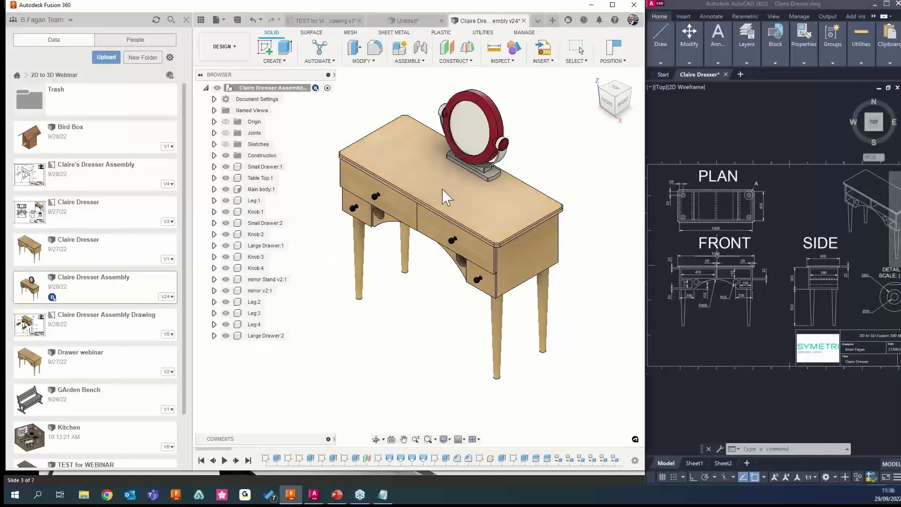
{"action": "left_click_drag", "start_coordinate": [462, 118], "coordinate": [481, 125]}
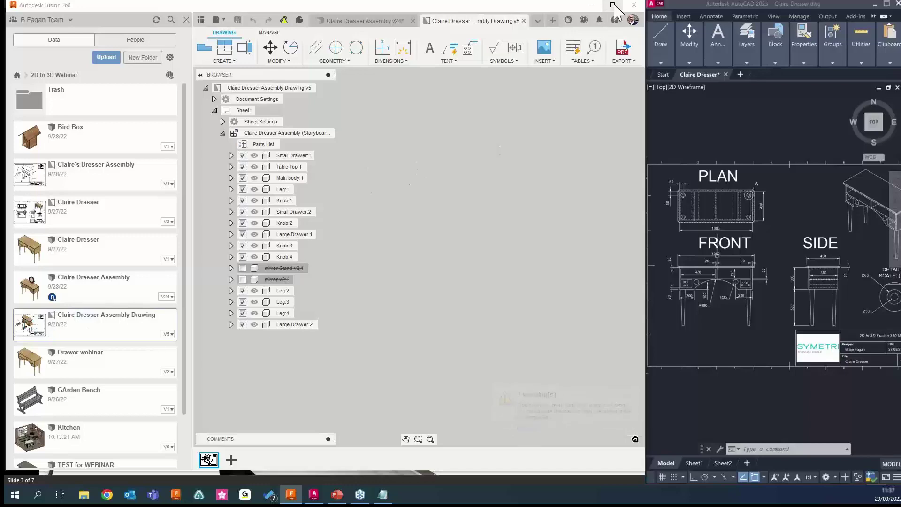
View the Claire Dresser Assembly Drawing in a maximized window, and open the Bird Box design from the same project
{"action": "left_click", "coordinate": [613, 5]}
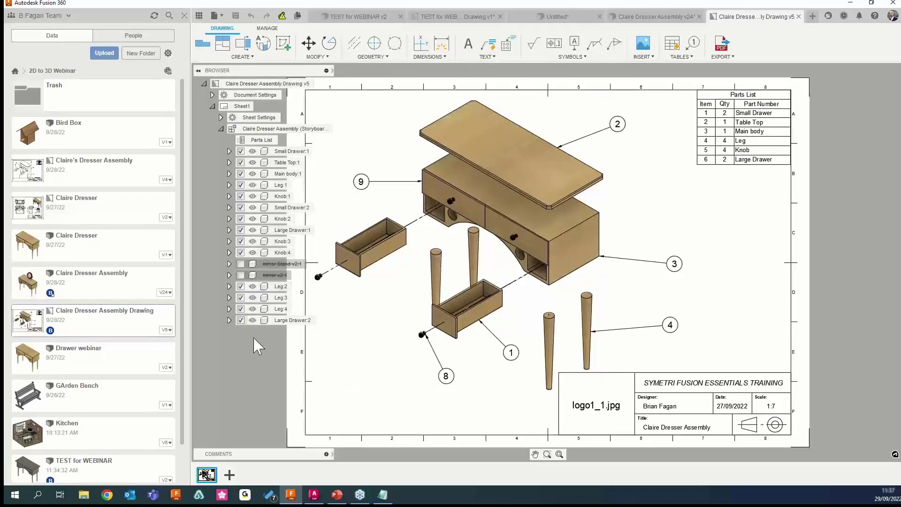
{"action": "left_click", "coordinate": [814, 20]}
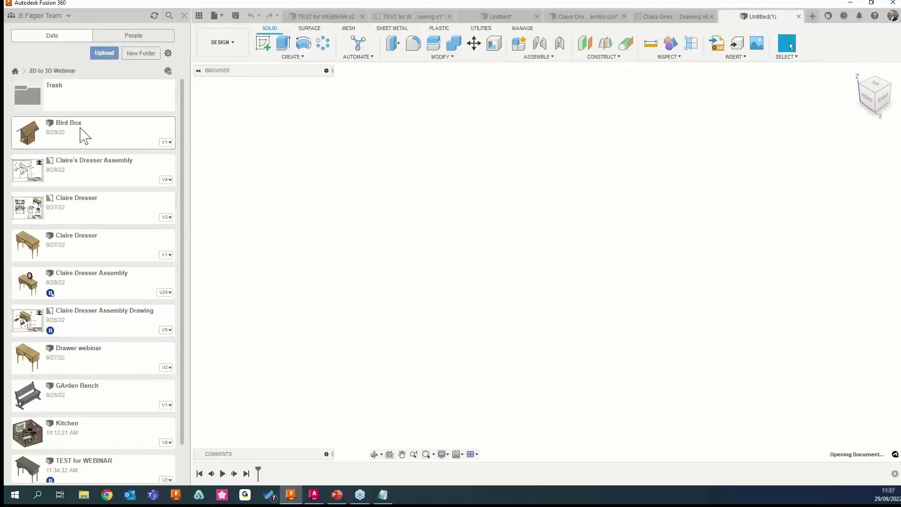
{"action": "scroll", "coordinate": [414, 187], "scroll_direction": "down", "scroll_amount": 3}
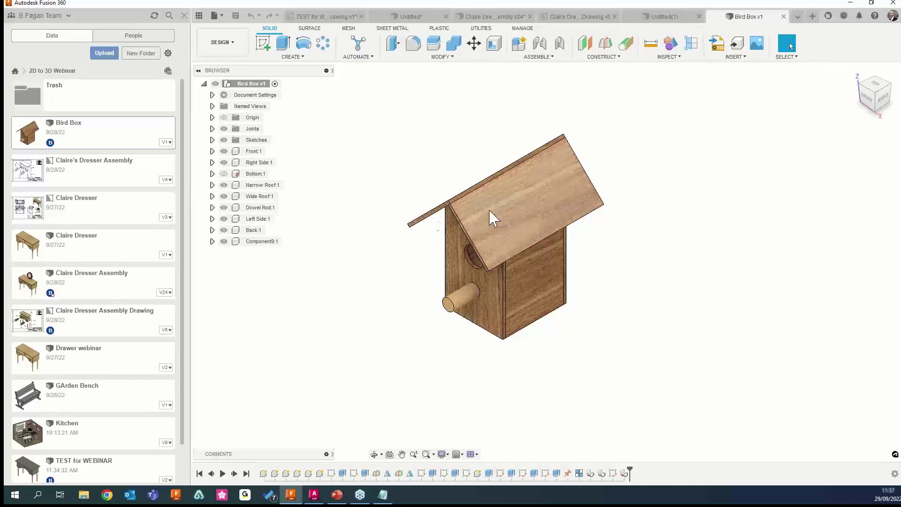
{"action": "middle_click_drag", "start_coordinate": [434, 211], "coordinate": [458, 199]}
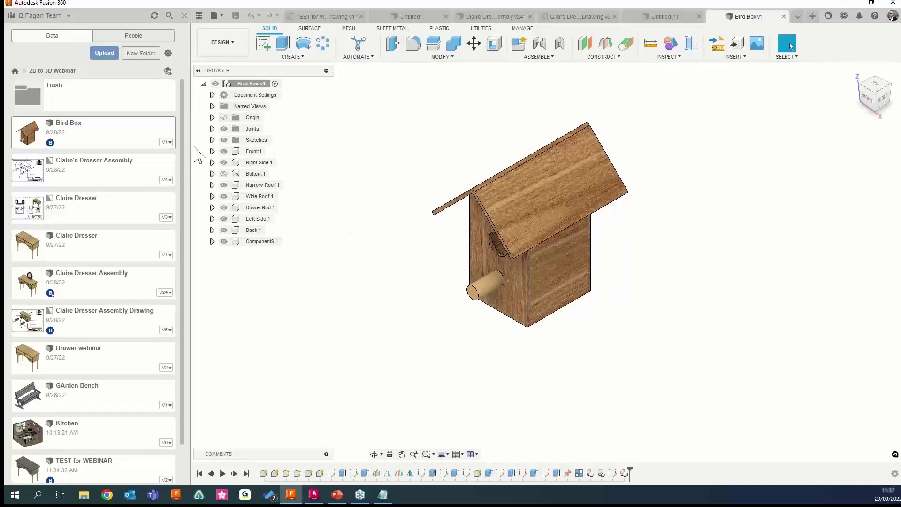
Make the Bird Box's Sketch1 rectangle visible next to the model
{"action": "left_click", "coordinate": [212, 141]}
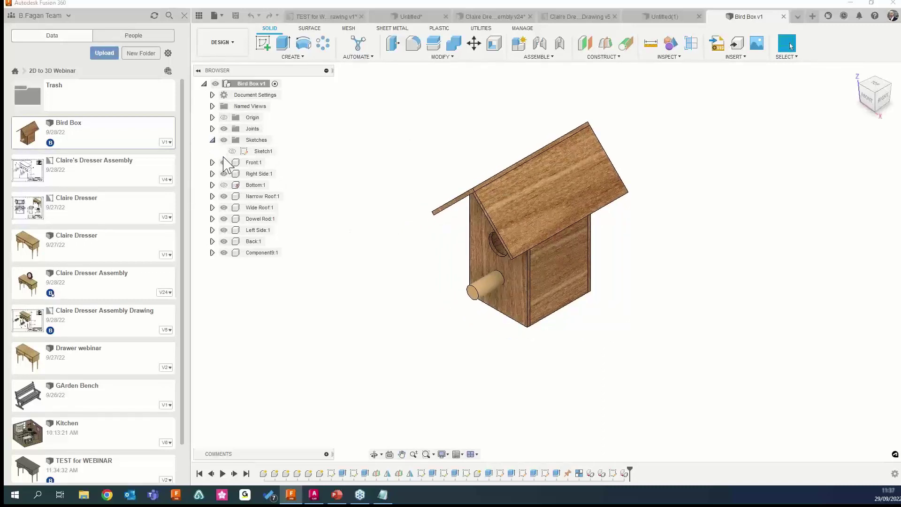
{"action": "left_click", "coordinate": [233, 151]}
{"action": "scroll", "coordinate": [402, 183], "scroll_direction": "down", "scroll_amount": 3}
{"action": "mouse_move", "coordinate": [438, 256]}
{"action": "middle_mouse_down"}
{"action": "mouse_move", "coordinate": [382, 254]}
{"action": "mouse_move", "coordinate": [417, 249]}
{"action": "middle_mouse_up"}
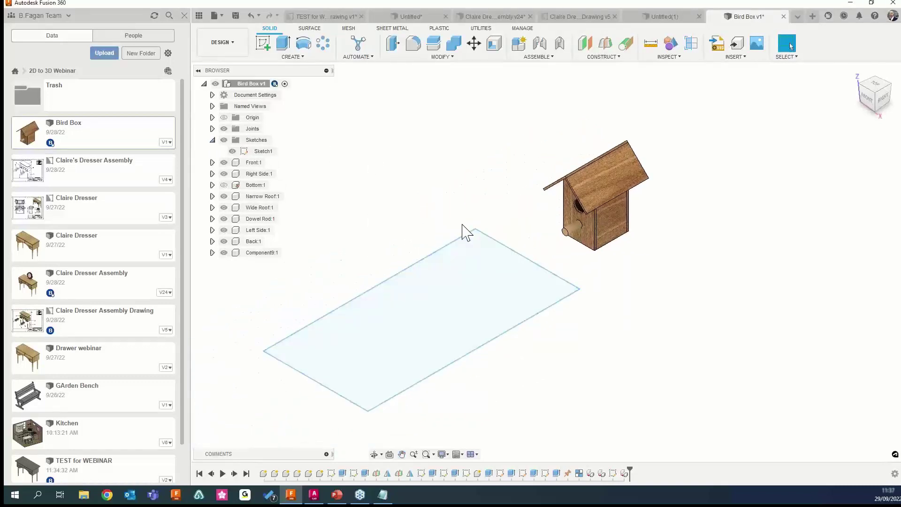
Lay out the visible Bird Box components on Sketch1 with a 2D Arrange, using 6.35 mm frame width and 6.35 mm object spacing
{"action": "left_click", "coordinate": [443, 58]}
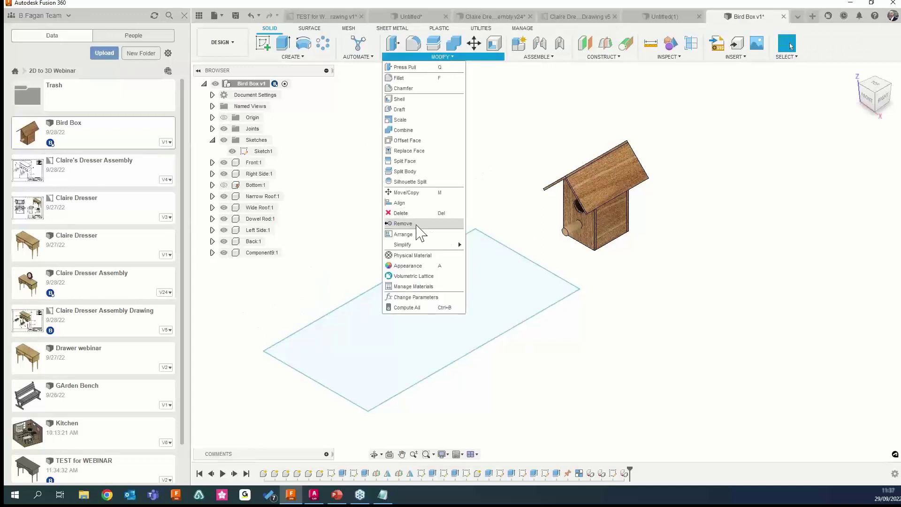
{"action": "left_click", "coordinate": [413, 233]}
{"action": "left_click_drag", "start_coordinate": [530, 141], "coordinate": [666, 258]}
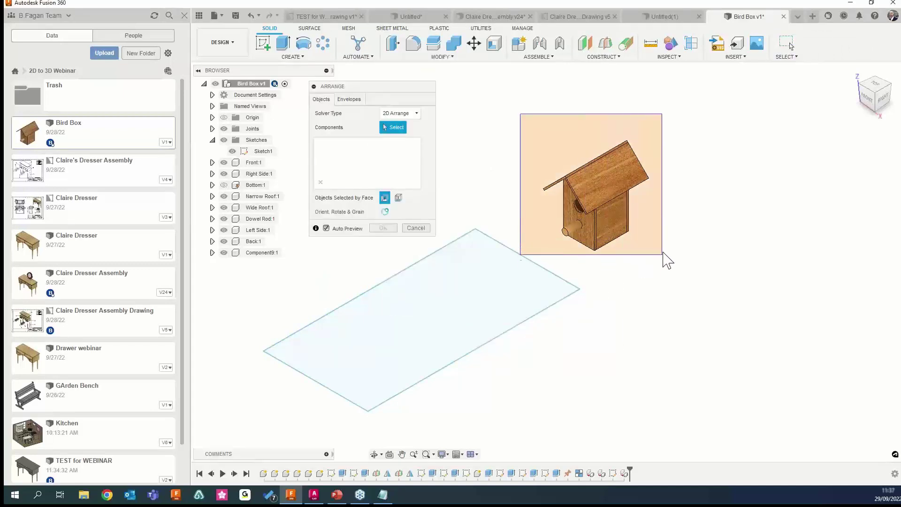
{"action": "left_click", "coordinate": [349, 99]}
{"action": "left_click", "coordinate": [495, 285]}
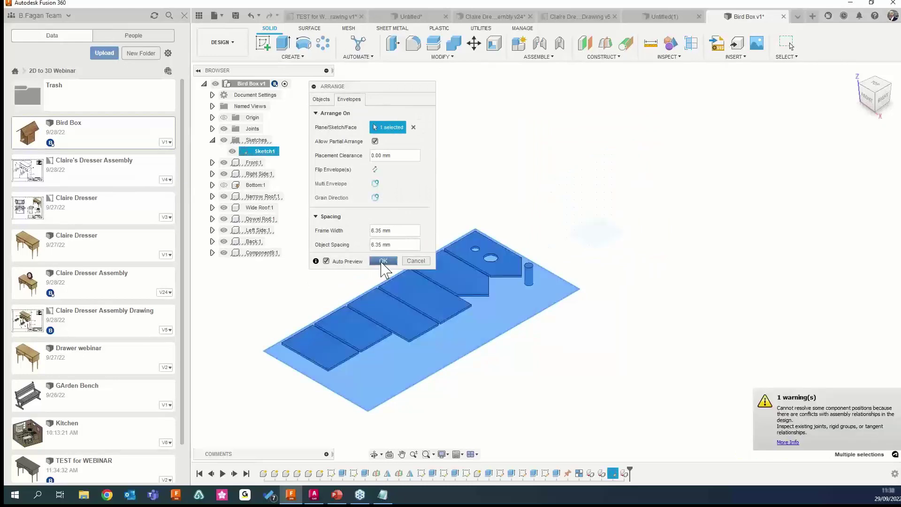
{"action": "left_click", "coordinate": [382, 260]}
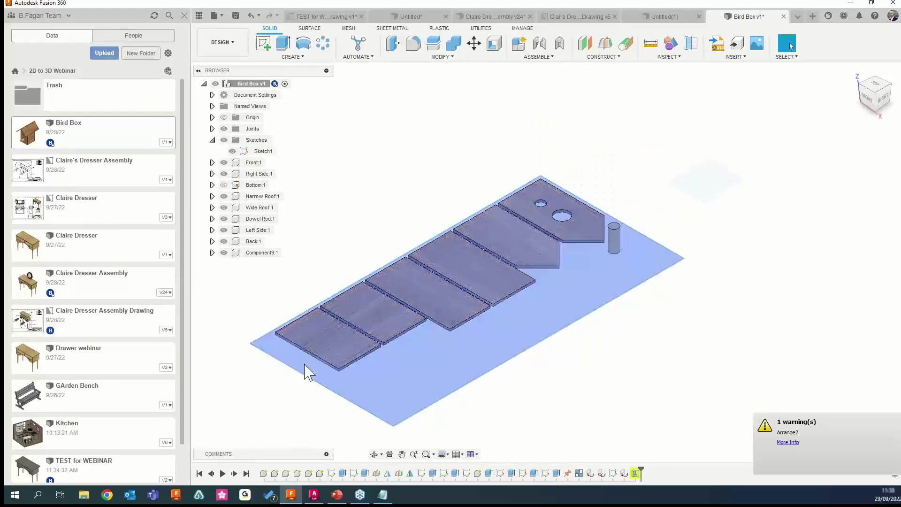
{"action": "middle_click_drag", "start_coordinate": [306, 370], "coordinate": [353, 358], "text": "shift"}
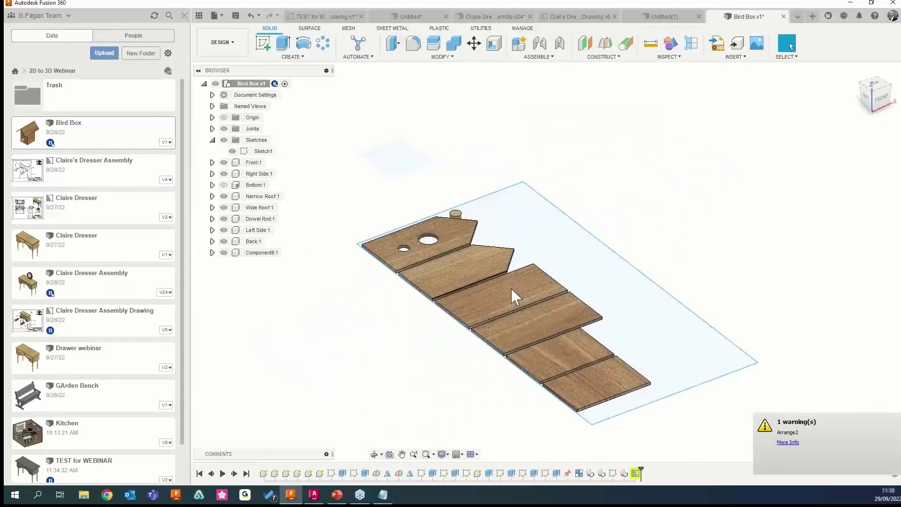
{"action": "middle_click_drag", "start_coordinate": [527, 305], "coordinate": [390, 268], "text": "shift"}
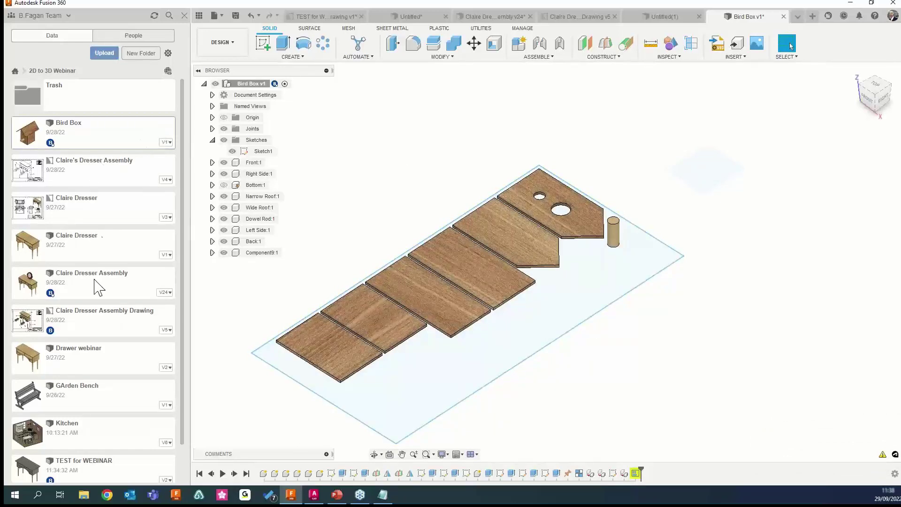
Browse the McMaster-Carr component catalogue to the socket head screws within the screws and bolts category
{"action": "scroll", "coordinate": [100, 289], "scroll_direction": "down", "scroll_amount": 1}
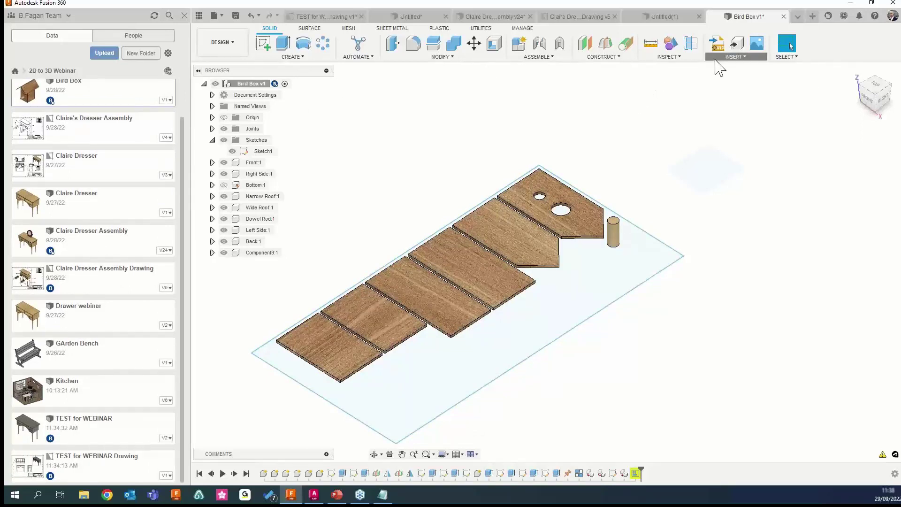
{"action": "left_click", "coordinate": [732, 57]}
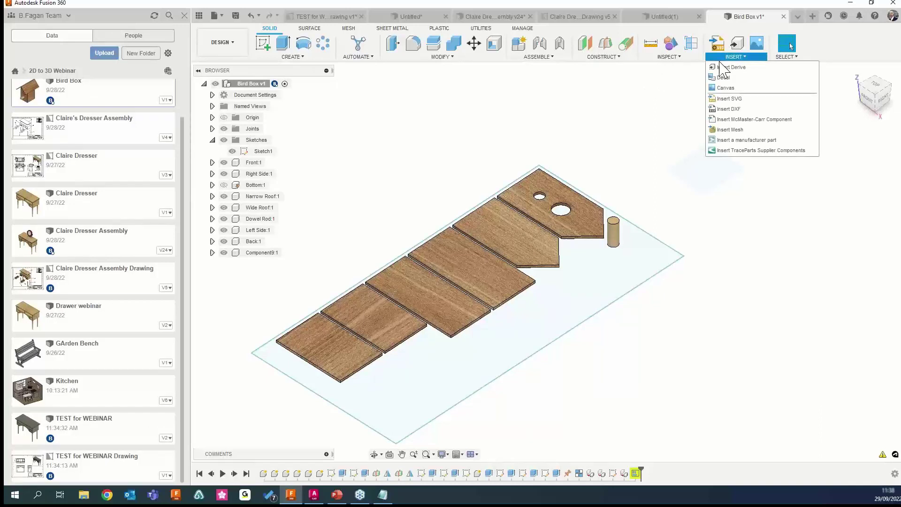
{"action": "left_click", "coordinate": [770, 120]}
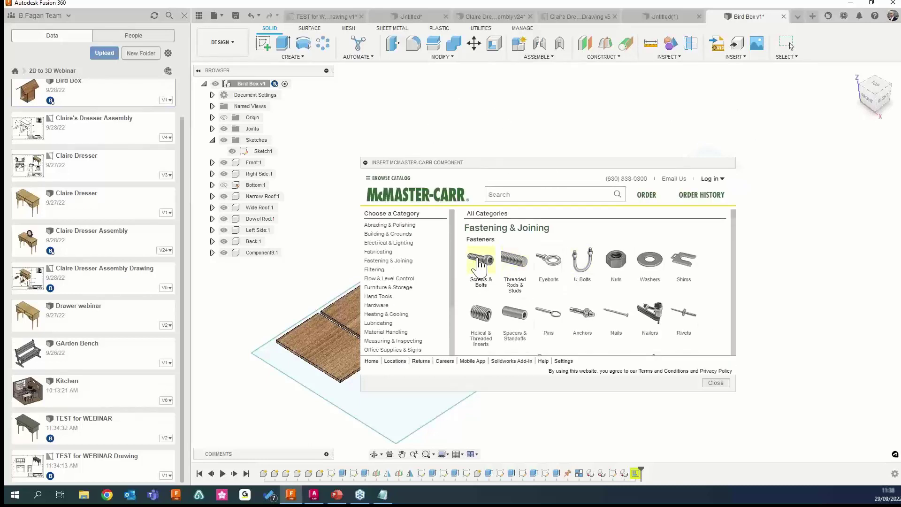
{"action": "left_click", "coordinate": [479, 265]}
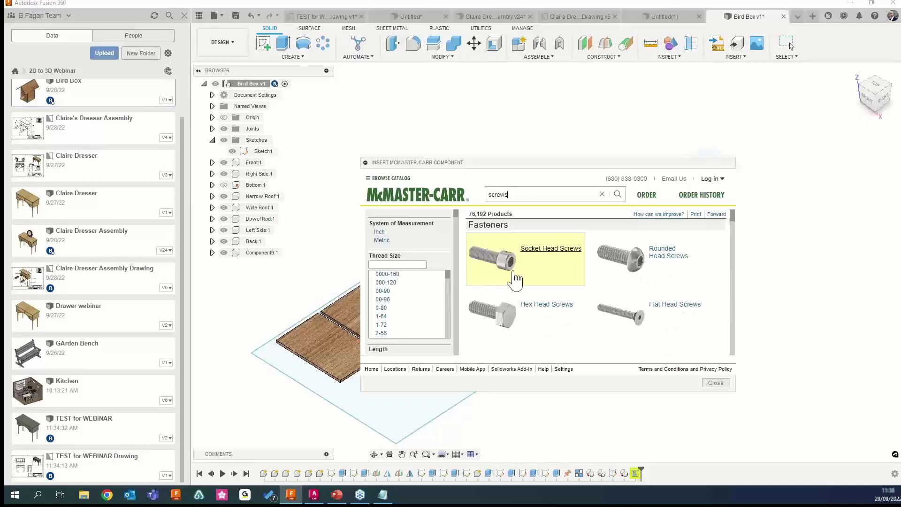
{"action": "left_click", "coordinate": [510, 268]}
{"action": "left_click", "coordinate": [534, 282]}
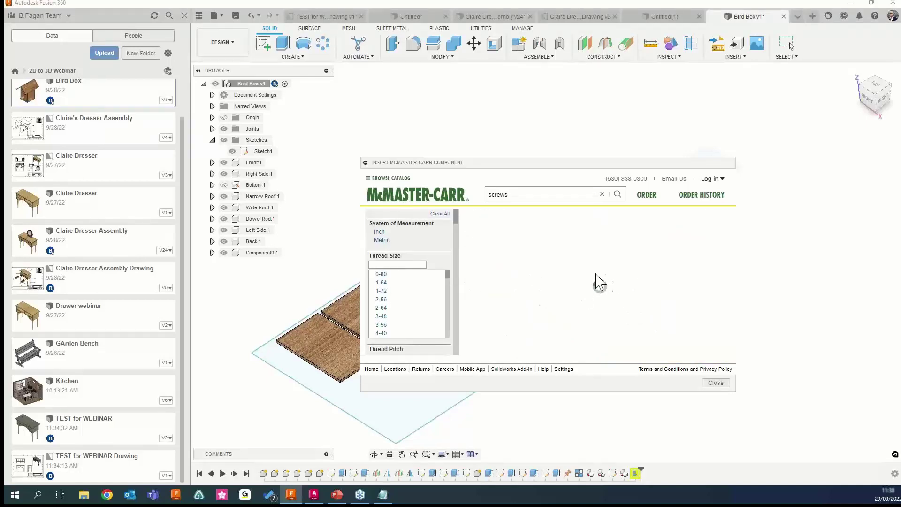
Insert the 0-80, 1/16" long black-oxide alloy steel socket head screw, 91251A051, as a 3-D STEP component at its default position
{"action": "scroll", "coordinate": [589, 293], "scroll_direction": "down", "scroll_amount": 3}
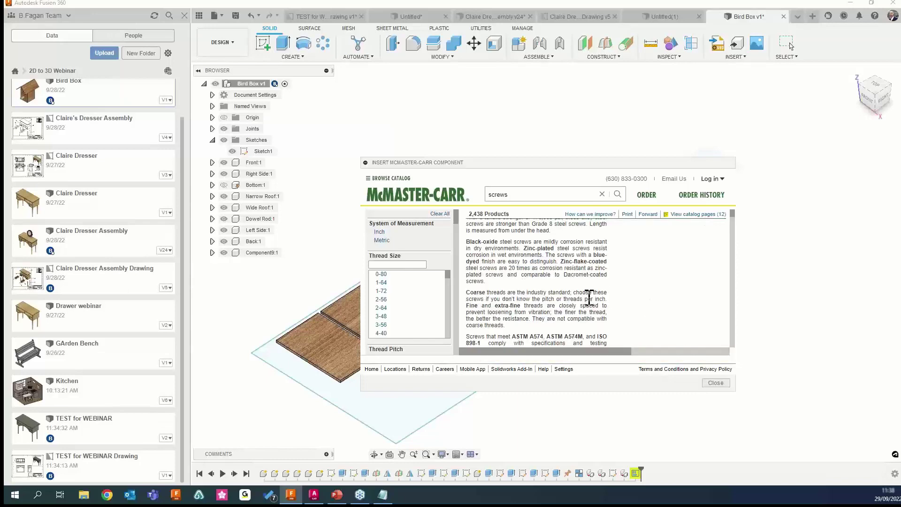
{"action": "scroll", "coordinate": [544, 306], "scroll_direction": "down", "scroll_amount": 10}
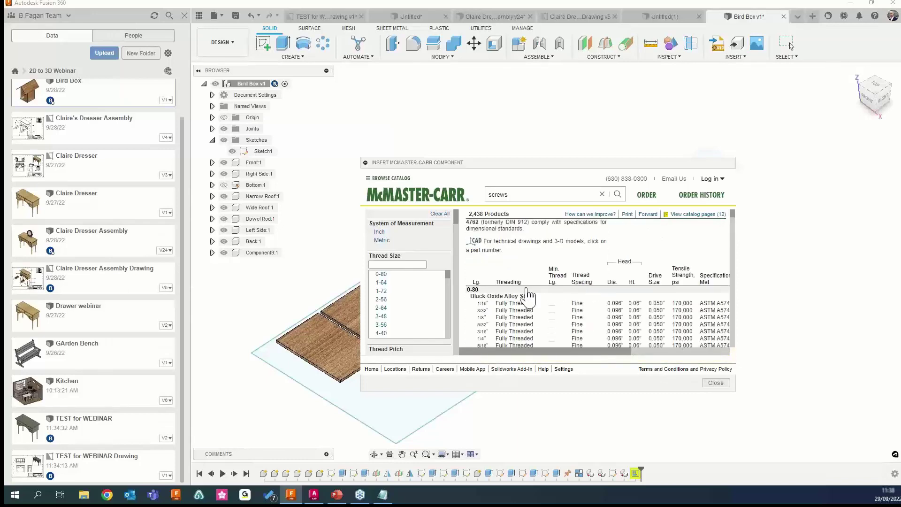
{"action": "left_click", "coordinate": [706, 281]}
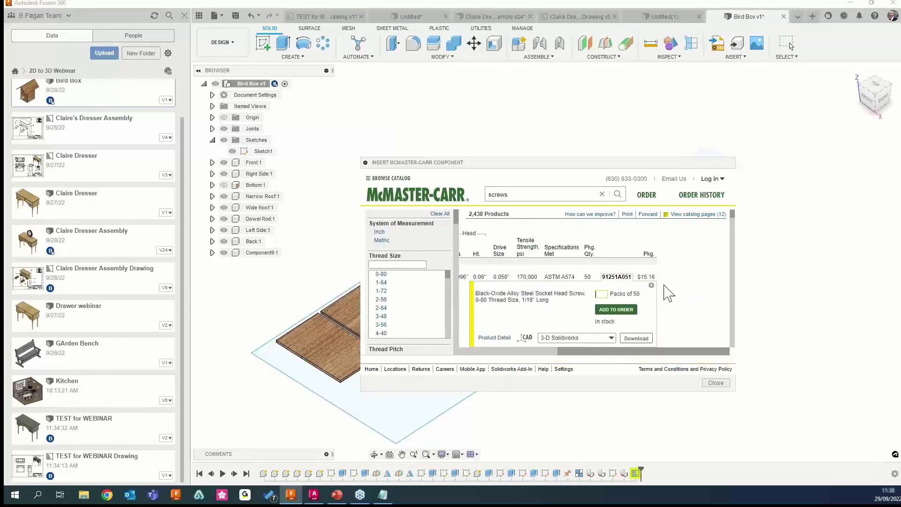
{"action": "left_click", "coordinate": [586, 337]}
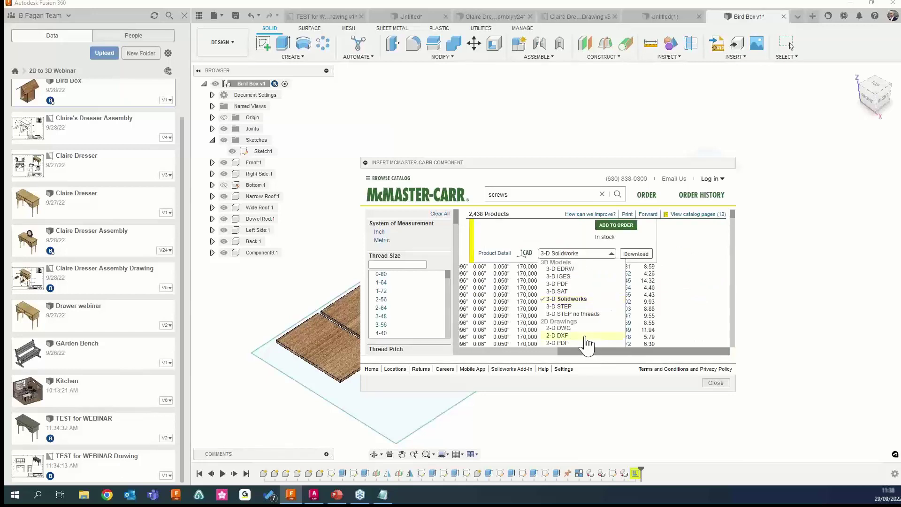
{"action": "left_click", "coordinate": [560, 307]}
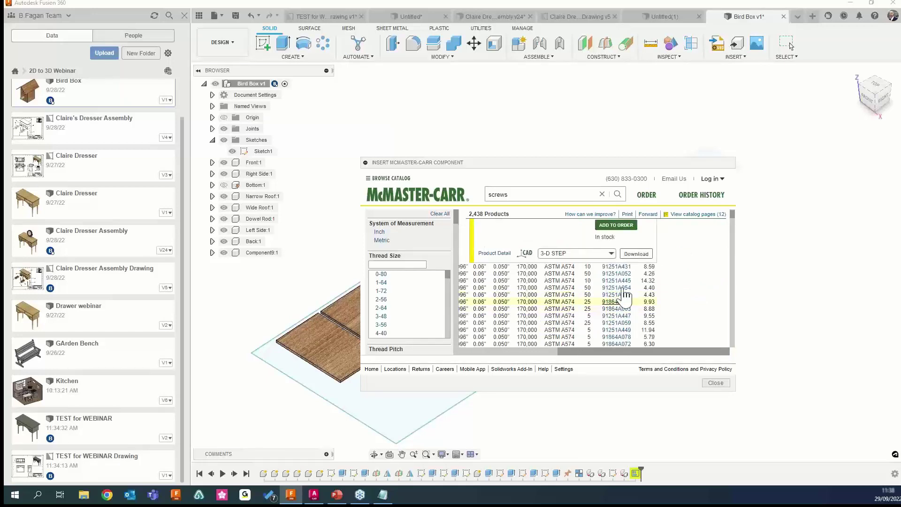
{"action": "left_click", "coordinate": [636, 253]}
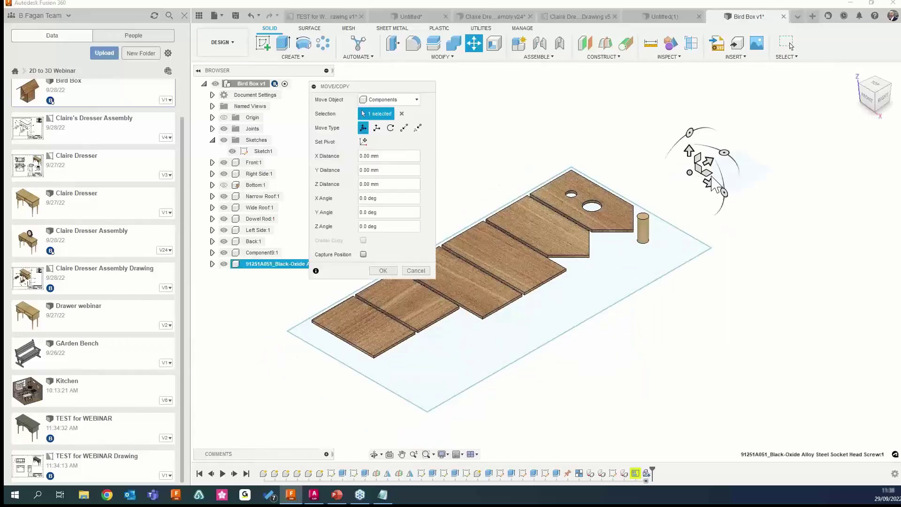
{"action": "left_click", "coordinate": [383, 270]}
{"action": "scroll", "coordinate": [688, 176], "scroll_direction": "up", "scroll_amount": 5}
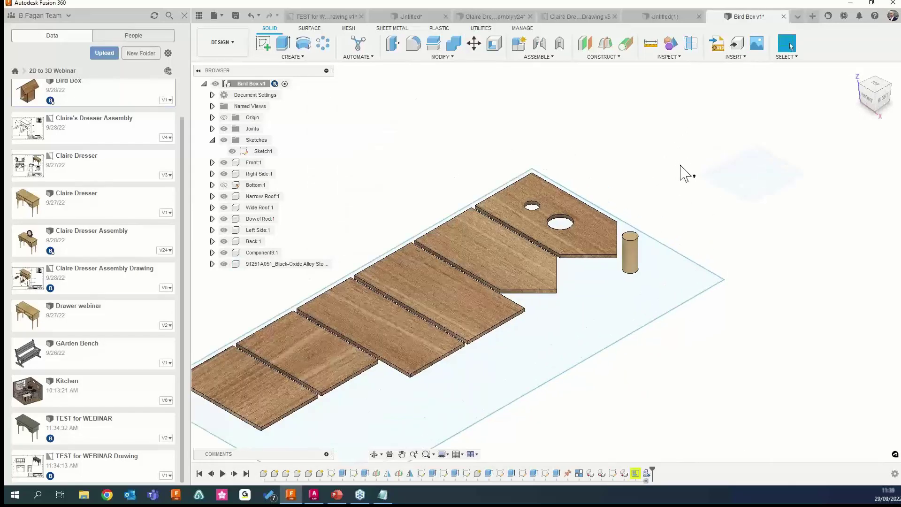
{"action": "scroll", "coordinate": [688, 176], "scroll_direction": "up", "scroll_amount": 5}
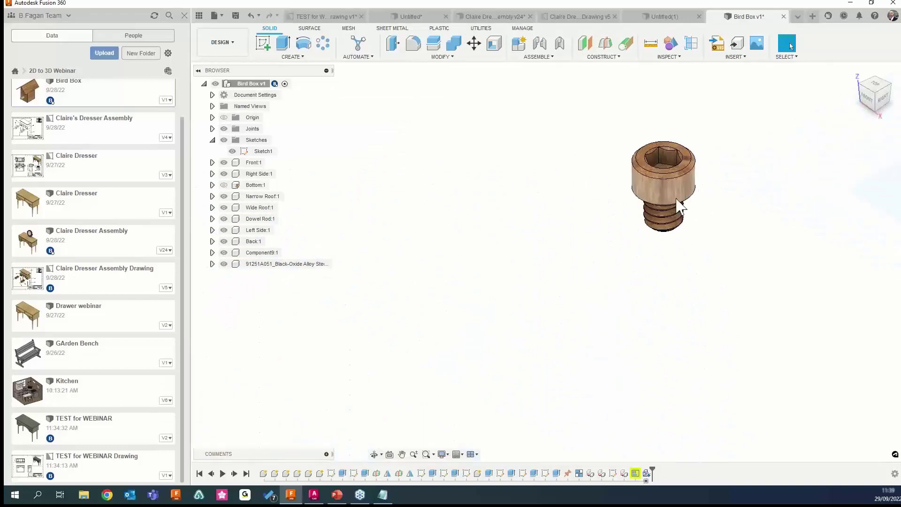
{"action": "scroll", "coordinate": [688, 216], "scroll_direction": "down", "scroll_amount": 5}
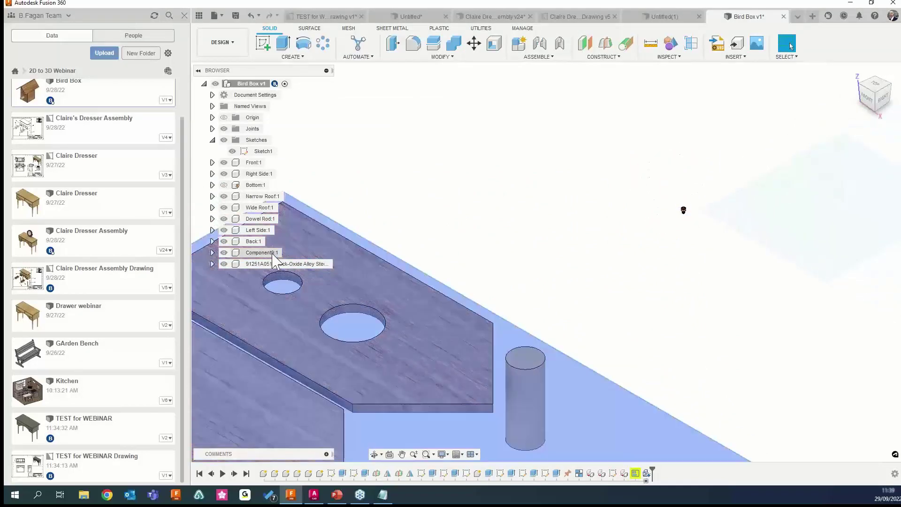
Duplicate the inserted socket head screw and place the copy at an X distance of about -43.5 mm
{"action": "left_click", "coordinate": [271, 265]}
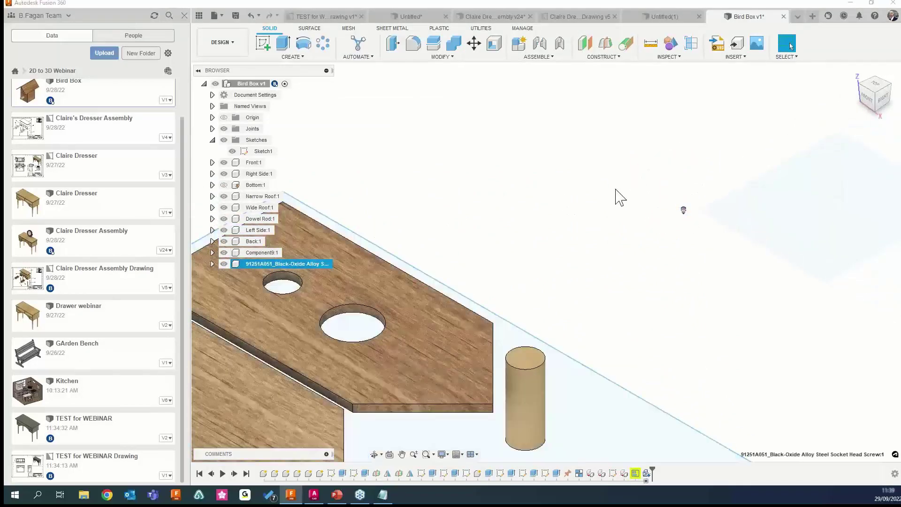
{"action": "key", "text": "ctrl+c"}
{"action": "key", "text": "ctrl+v"}
{"action": "left_click_drag", "start_coordinate": [678, 199], "coordinate": [617, 164]}
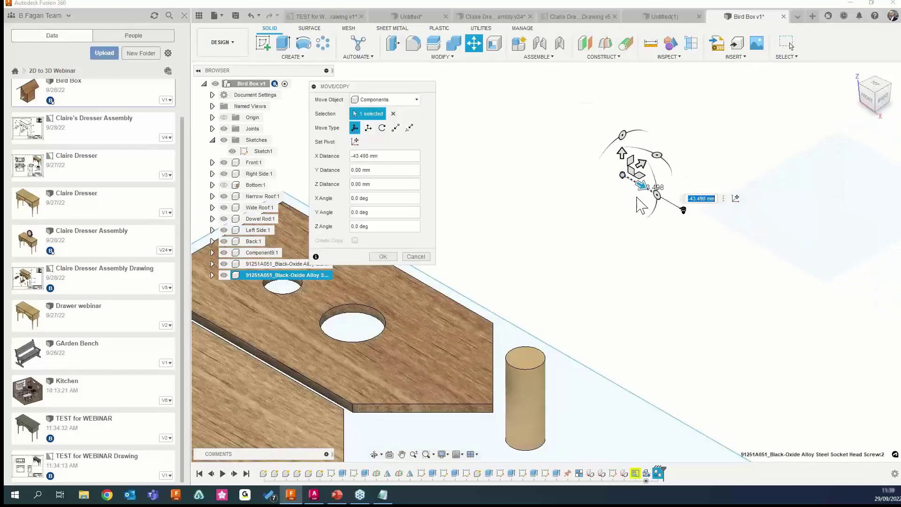
{"action": "left_click", "coordinate": [415, 256]}
{"action": "key", "text": "Escape"}
{"action": "scroll", "coordinate": [685, 211], "scroll_direction": "up", "scroll_amount": 4}
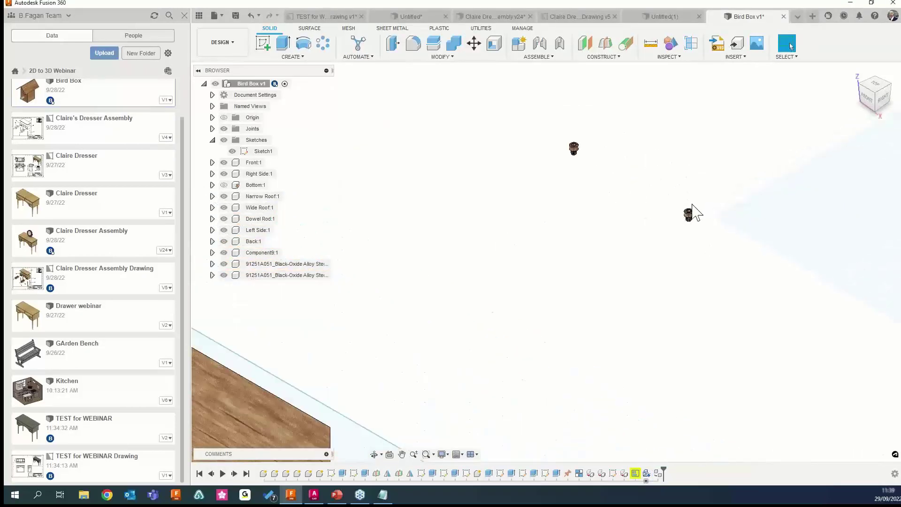
{"action": "scroll", "coordinate": [583, 178], "scroll_direction": "down", "scroll_amount": 2}
{"action": "left_click", "coordinate": [746, 57]}
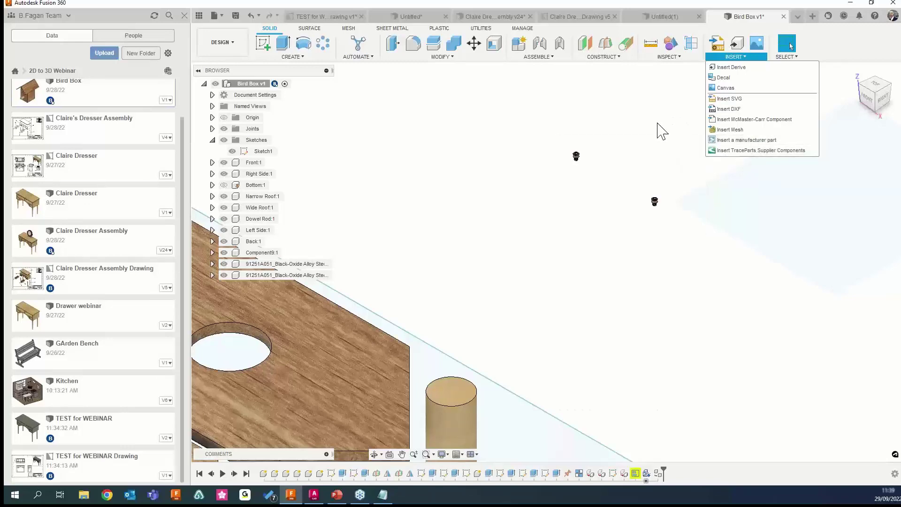
{"action": "scroll", "coordinate": [603, 199], "scroll_direction": "down", "scroll_amount": 3}
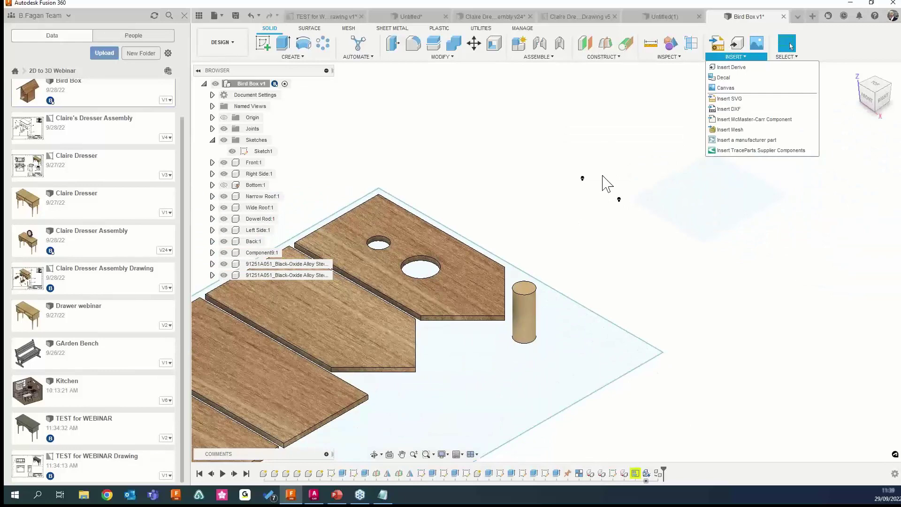
{"action": "scroll", "coordinate": [605, 183], "scroll_direction": "down", "scroll_amount": 2}
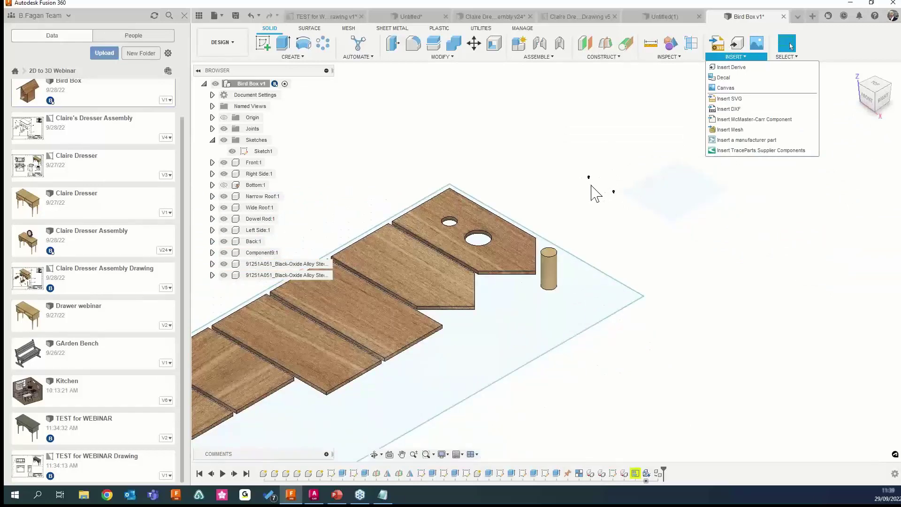
{"action": "scroll", "coordinate": [592, 185], "scroll_direction": "down", "scroll_amount": 3}
{"action": "middle_click_drag", "start_coordinate": [512, 211], "coordinate": [548, 190]}
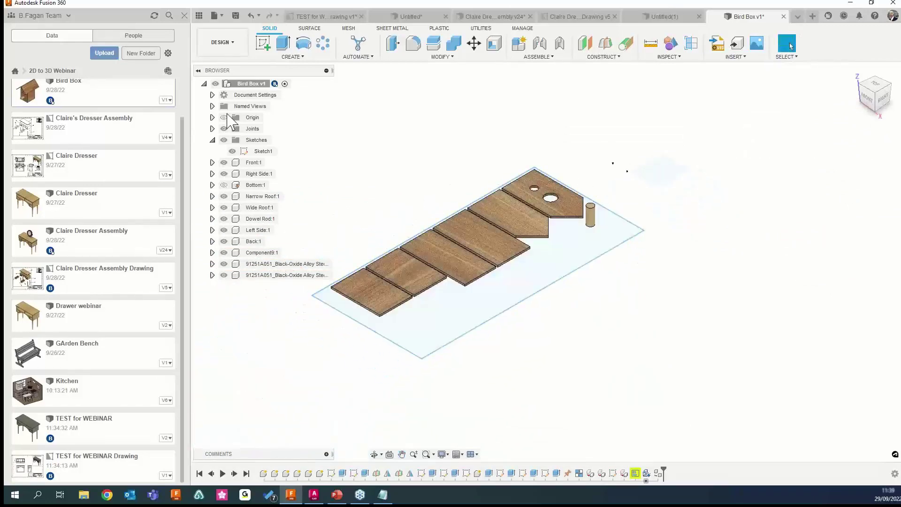
Open the Kitchen design from the 2D to 3D Webinar project
{"action": "scroll", "coordinate": [105, 258], "scroll_direction": "up", "scroll_amount": 1}
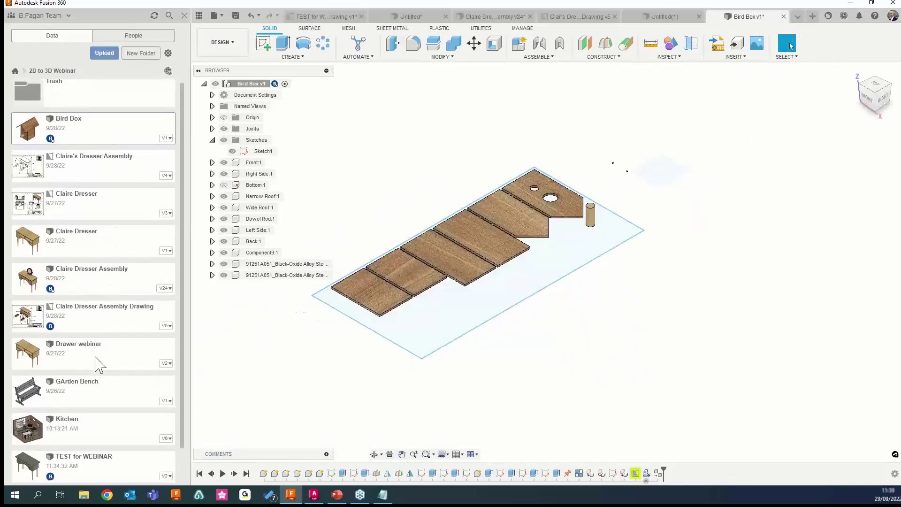
{"action": "scroll", "coordinate": [92, 371], "scroll_direction": "down", "scroll_amount": 1}
{"action": "double_click", "coordinate": [80, 397]}
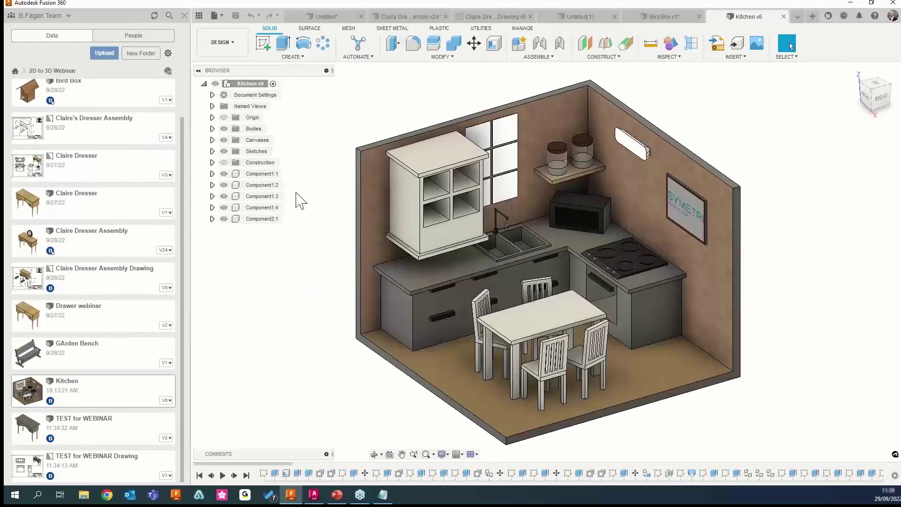
{"action": "middle_click_drag", "start_coordinate": [295, 192], "coordinate": [299, 193], "text": "shift"}
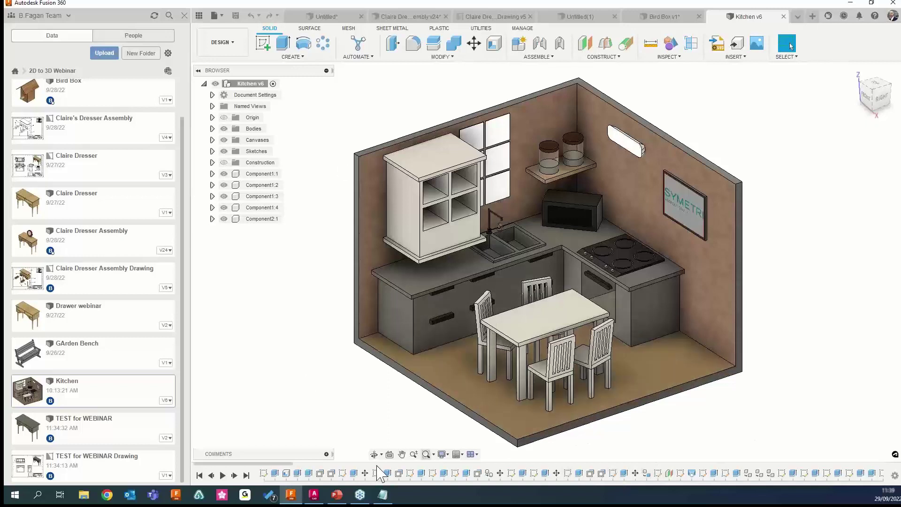
Replay the Kitchen's modelling history from its beginning to show how the design was built
{"action": "left_click", "coordinate": [199, 476]}
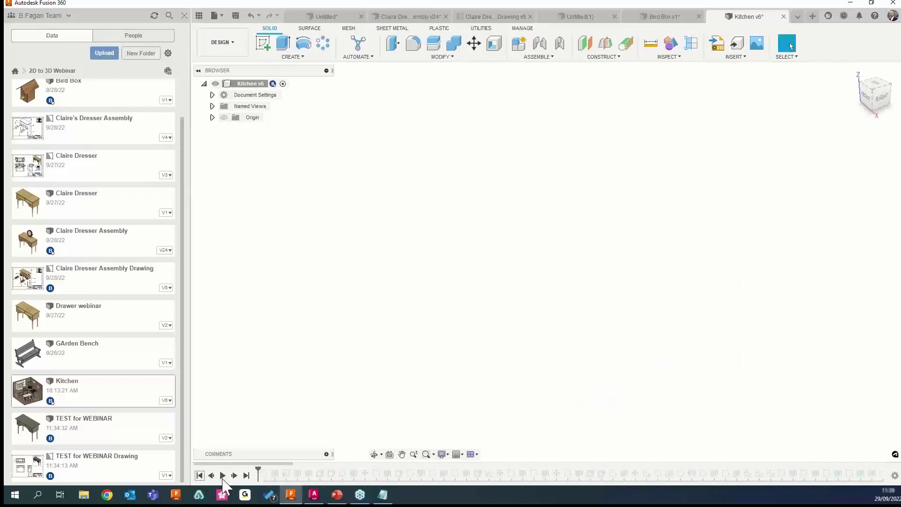
{"action": "left_click", "coordinate": [223, 475]}
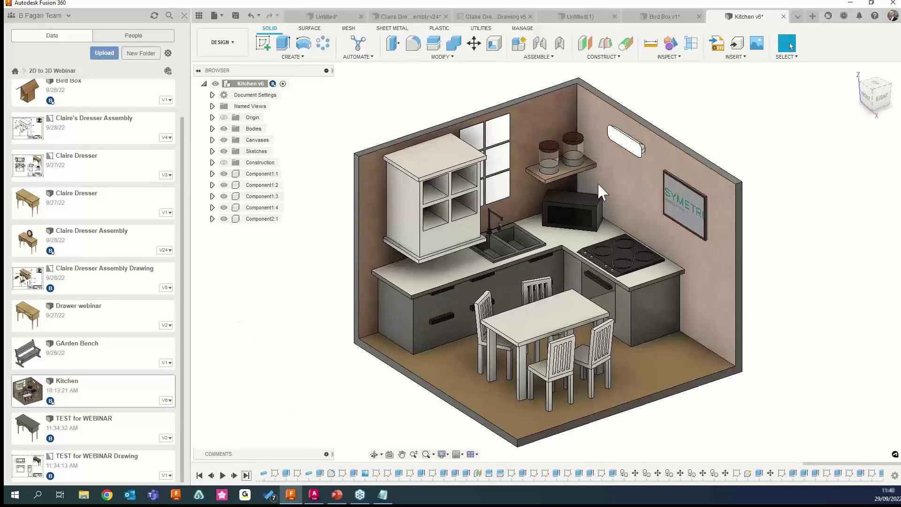
{"action": "middle_click_drag", "start_coordinate": [434, 190], "coordinate": [450, 167]}
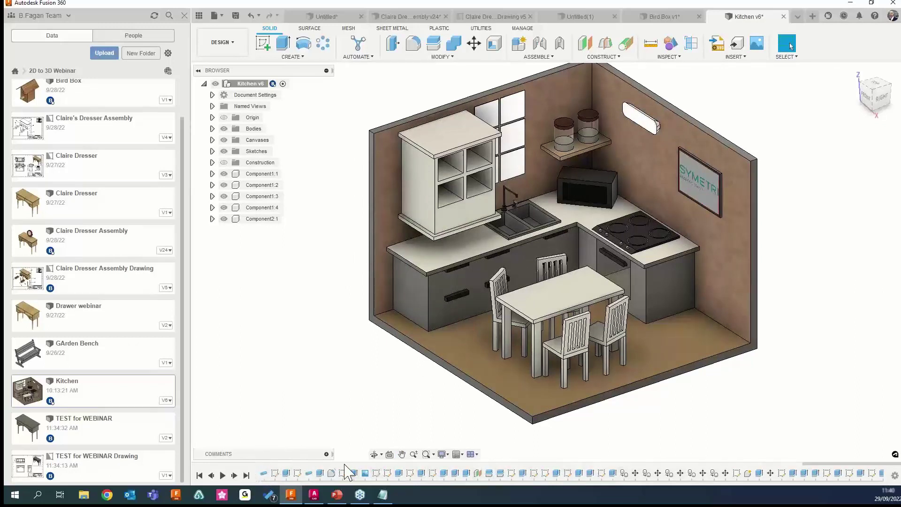
Edit the Kitchen's first sketch, Sketch1, and enter a larger horizontal dimension for its square to lengthen the room
{"action": "left_click_drag", "start_coordinate": [820, 463], "coordinate": [271, 483]}
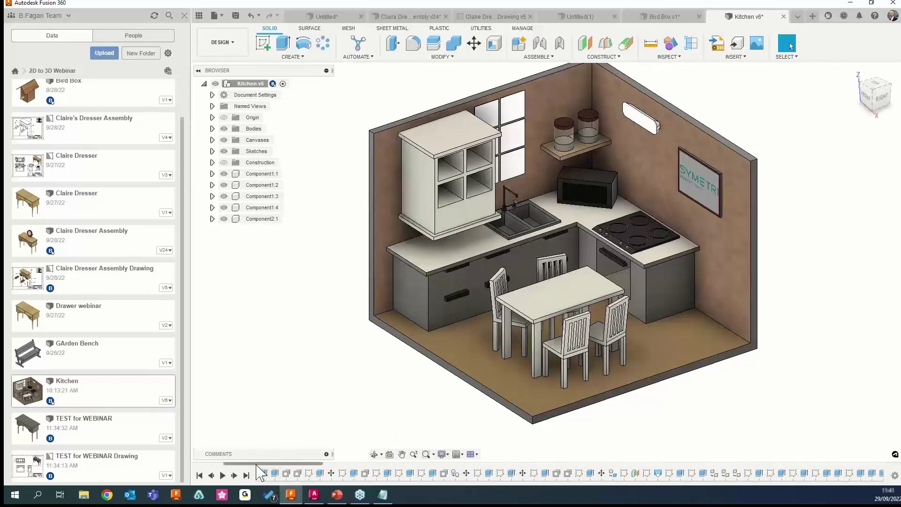
{"action": "left_click", "coordinate": [266, 472]}
{"action": "right_click", "coordinate": [266, 474]}
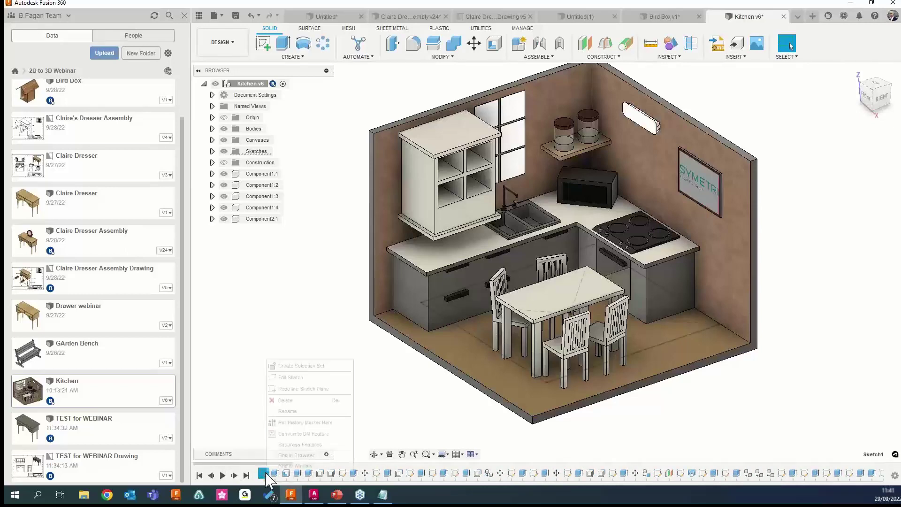
{"action": "left_click", "coordinate": [283, 374]}
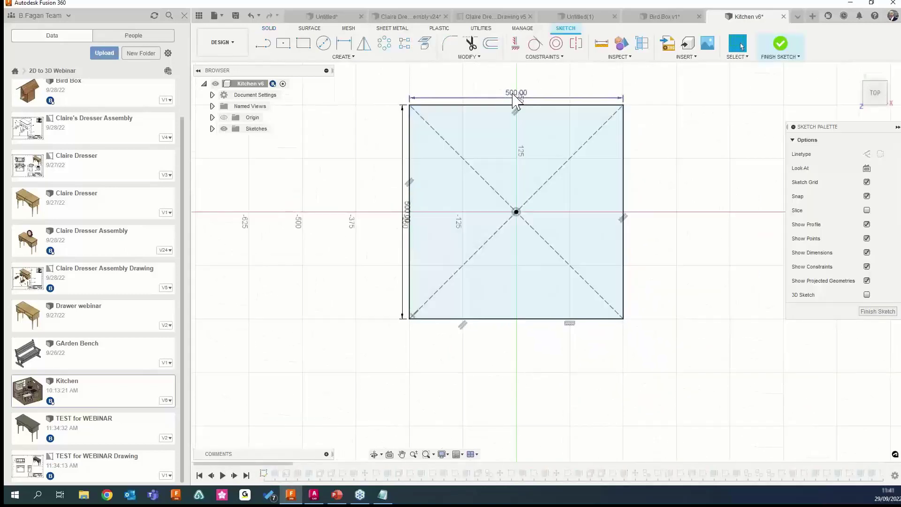
{"action": "double_click", "coordinate": [516, 98]}
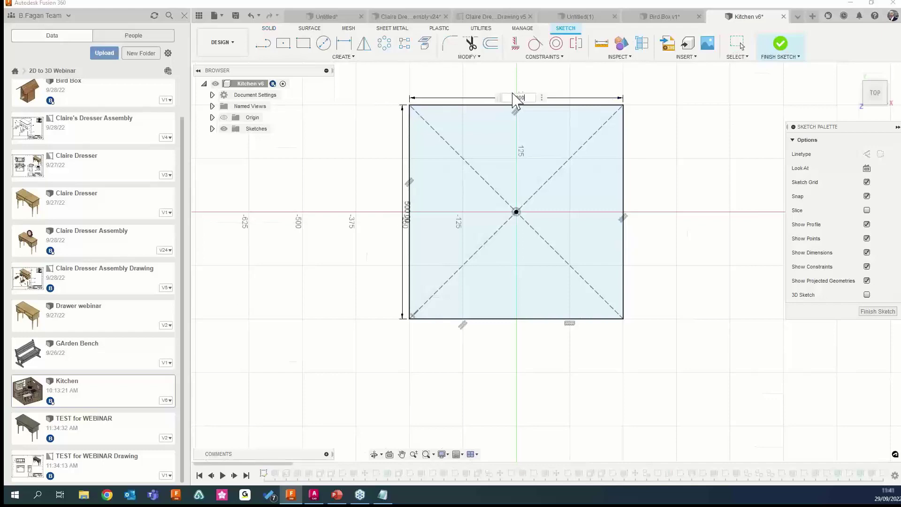
{"action": "key", "text": "Return"}
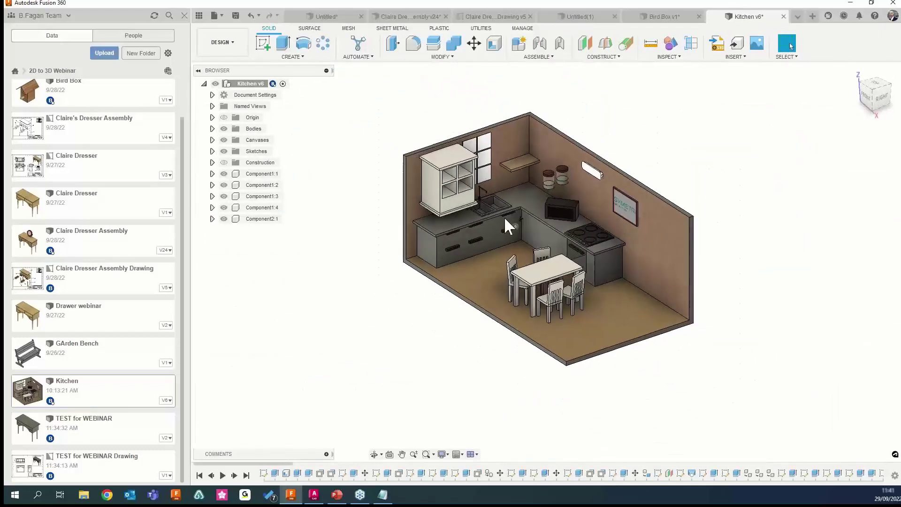
{"action": "middle_click_drag", "start_coordinate": [535, 251], "coordinate": [444, 242]}
{"action": "scroll", "coordinate": [474, 258], "scroll_direction": "down", "scroll_amount": 1}
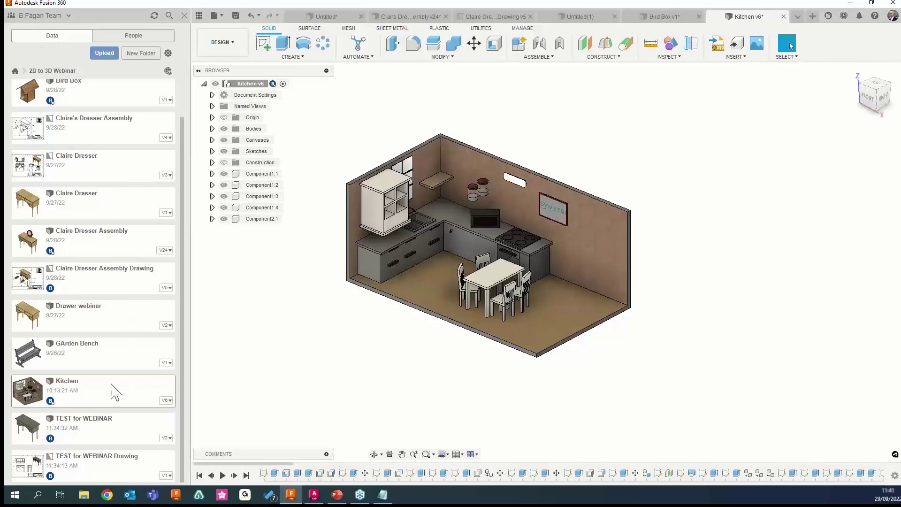
Switch to the unsaved design containing the extruded dresser body
{"action": "scroll", "coordinate": [113, 393], "scroll_direction": "up", "scroll_amount": 2}
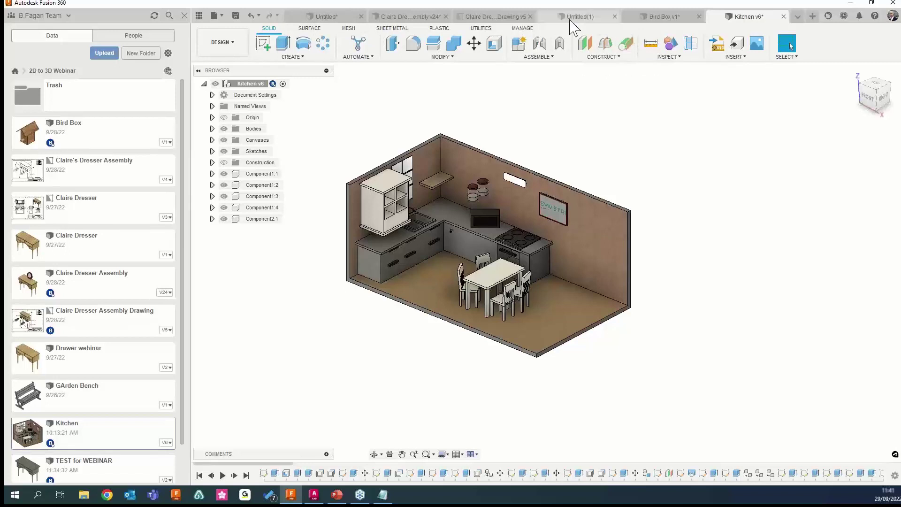
{"action": "left_click", "coordinate": [322, 19]}
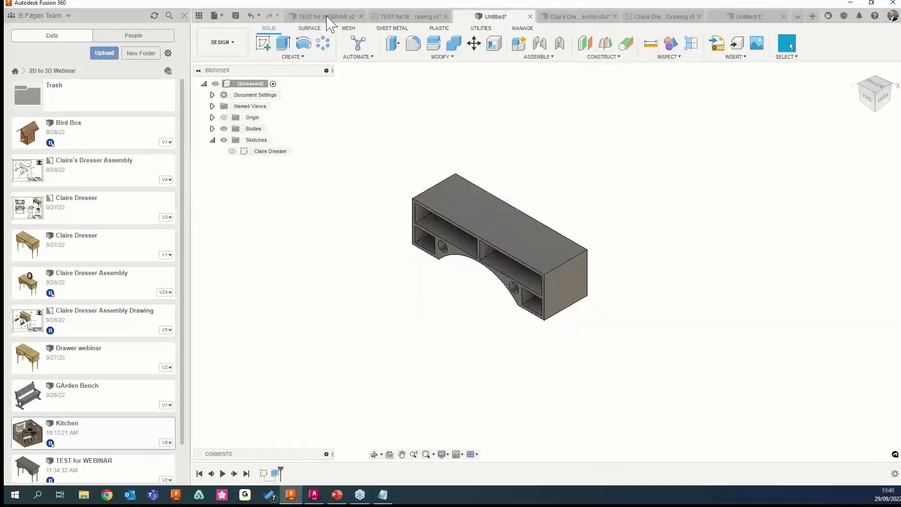
Switch to the TEST for WEBINAR v2 design and restore the window to a smaller size beside the AutoCAD drawing
{"action": "left_click", "coordinate": [312, 18]}
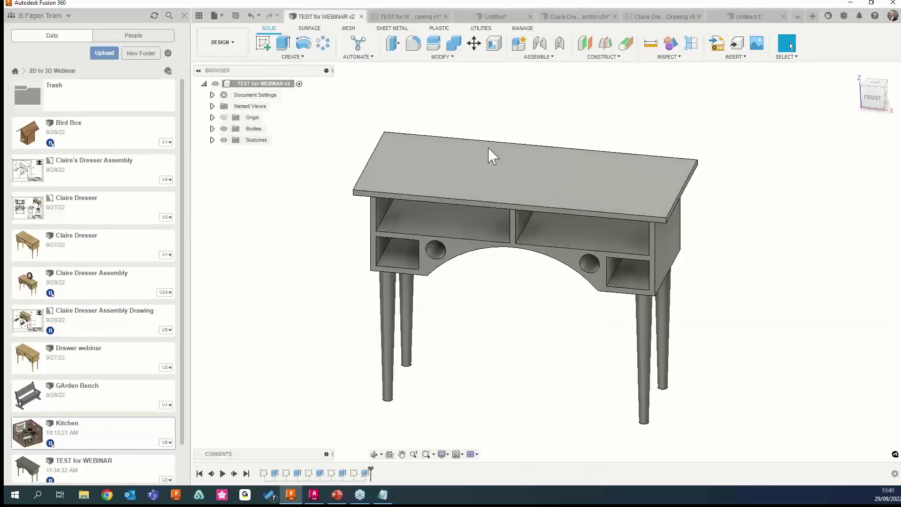
{"action": "middle_click_drag", "start_coordinate": [488, 146], "coordinate": [487, 154], "text": "shift"}
{"action": "scroll", "coordinate": [497, 231], "scroll_direction": "down", "scroll_amount": 2}
{"action": "middle_click_drag", "start_coordinate": [487, 195], "coordinate": [485, 205]}
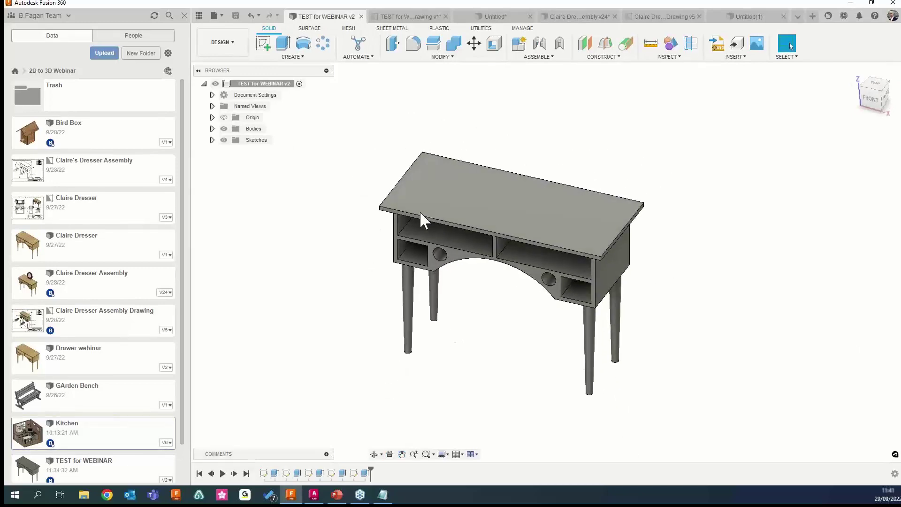
{"action": "left_click", "coordinate": [872, 3]}
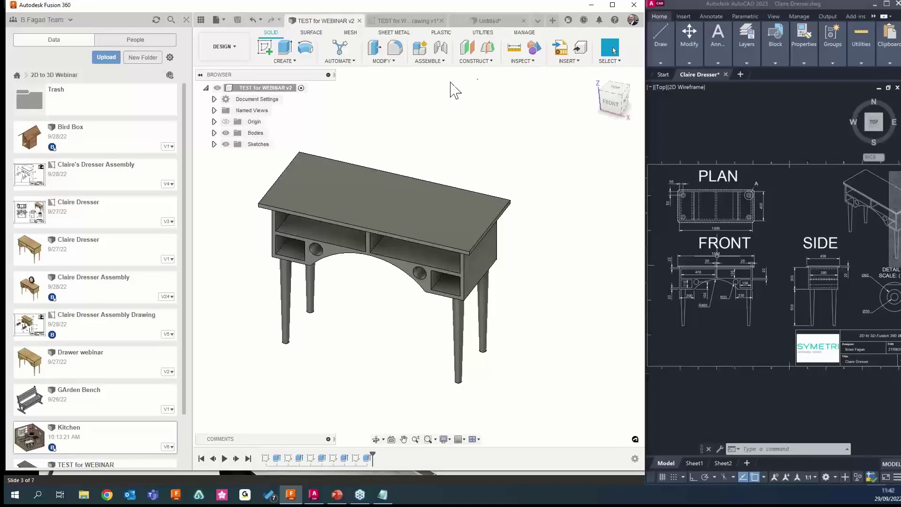
Chamfer the four upper edges of the dresser's tabletop with an equal distance of 5 mm
{"action": "left_click", "coordinate": [386, 61]}
{"action": "left_click", "coordinate": [389, 92]}
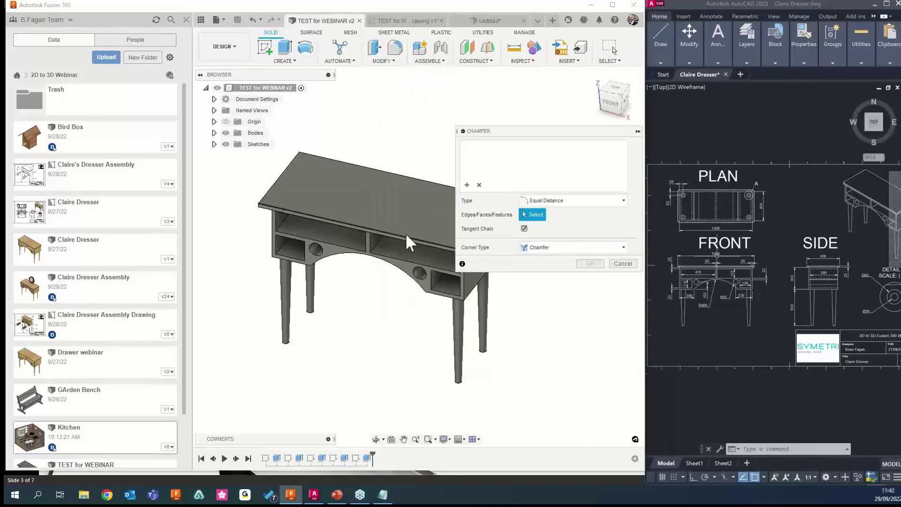
{"action": "scroll", "coordinate": [374, 256], "scroll_direction": "up", "scroll_amount": 5}
{"action": "left_click", "coordinate": [374, 255]}
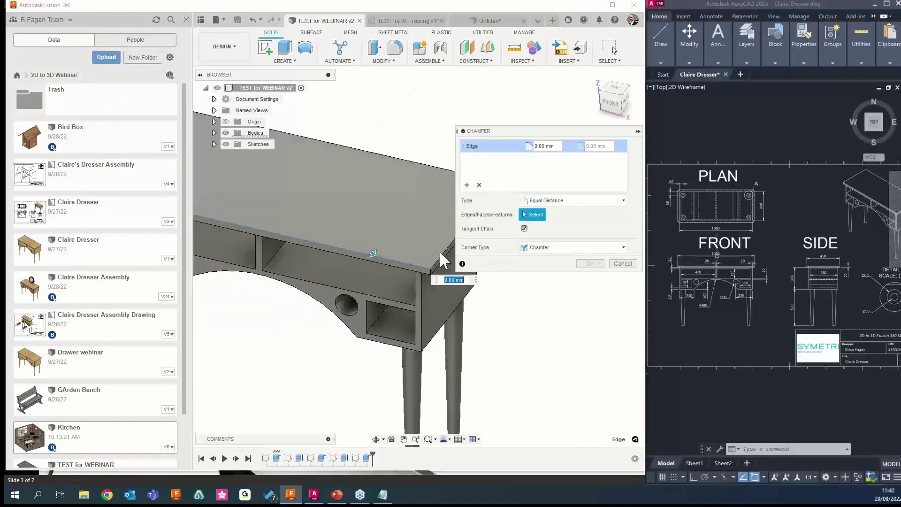
{"action": "left_click", "coordinate": [440, 254]}
{"action": "left_click", "coordinate": [433, 166]}
{"action": "middle_click_drag", "start_coordinate": [358, 251], "coordinate": [515, 280]}
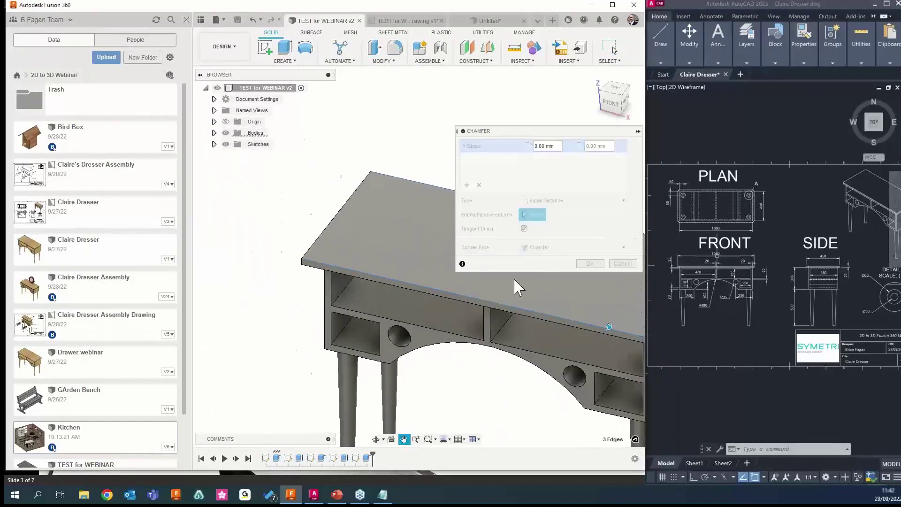
{"action": "left_click", "coordinate": [313, 246]}
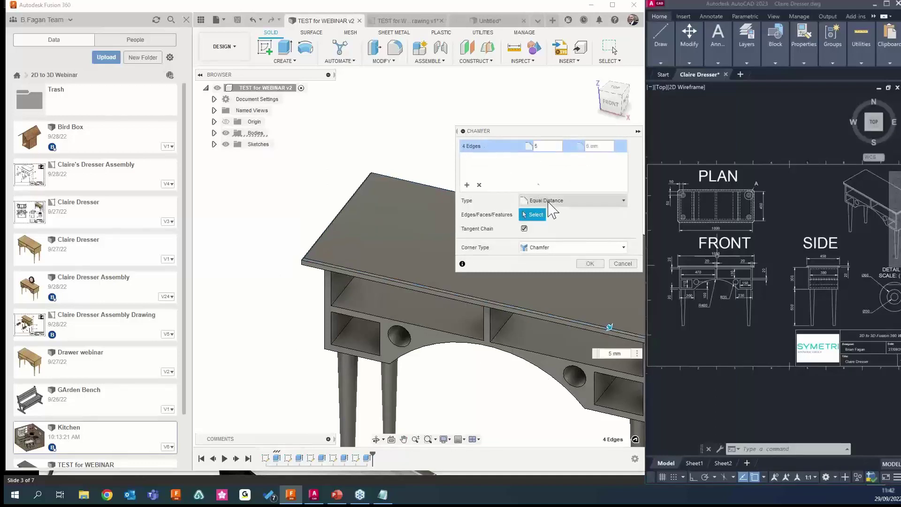
{"action": "left_click", "coordinate": [590, 263]}
Chamfer the four vertical corner edges of the dresser's tabletop with an equal-distance chamfer
{"action": "middle_click_drag", "start_coordinate": [627, 336], "coordinate": [469, 256]}
{"action": "scroll", "coordinate": [488, 257], "scroll_direction": "up", "scroll_amount": 3}
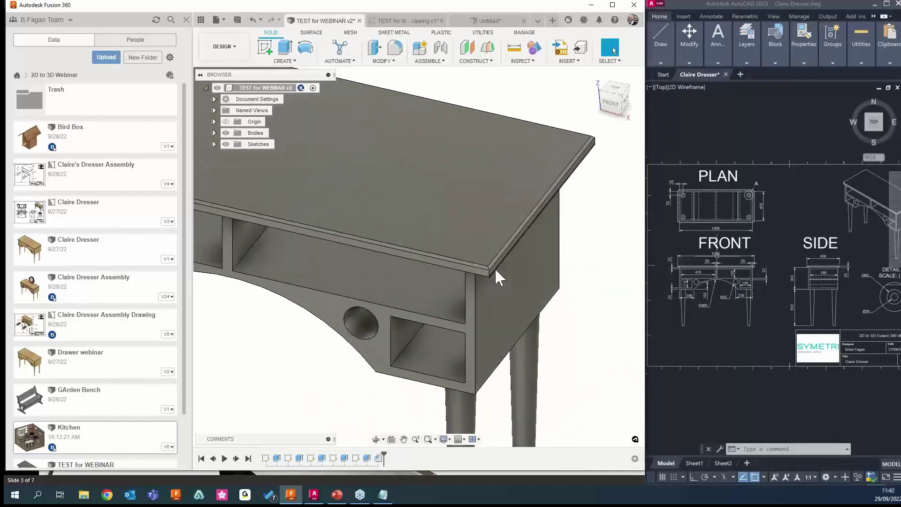
{"action": "left_click", "coordinate": [394, 67]}
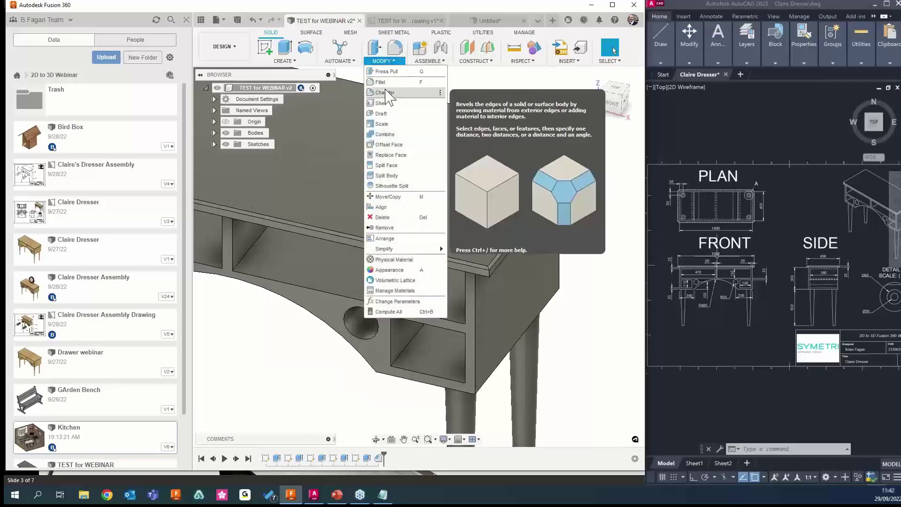
{"action": "left_click", "coordinate": [392, 112]}
{"action": "left_click", "coordinate": [488, 272]}
{"action": "scroll", "coordinate": [239, 264], "scroll_direction": "down", "scroll_amount": 5}
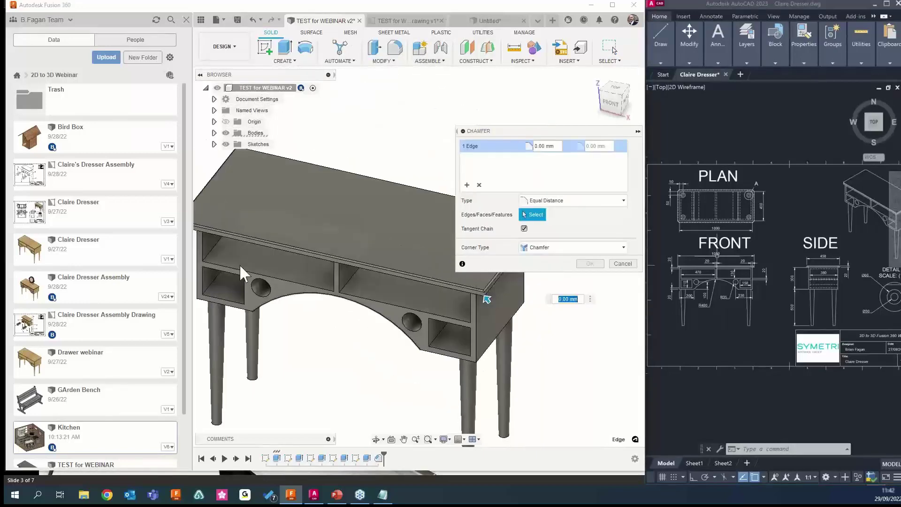
{"action": "scroll", "coordinate": [379, 294], "scroll_direction": "up", "scroll_amount": 5}
{"action": "left_click", "coordinate": [313, 269]}
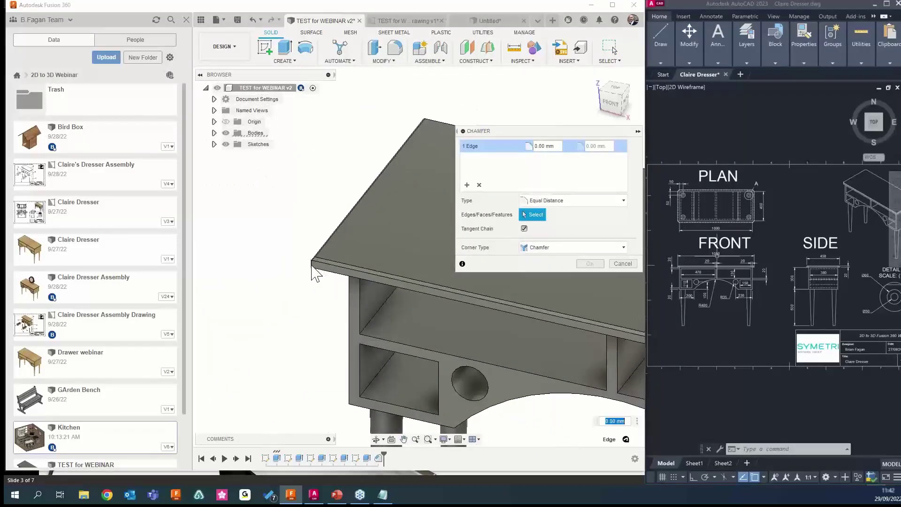
{"action": "middle_click_drag", "start_coordinate": [311, 272], "coordinate": [394, 244], "text": "shift"}
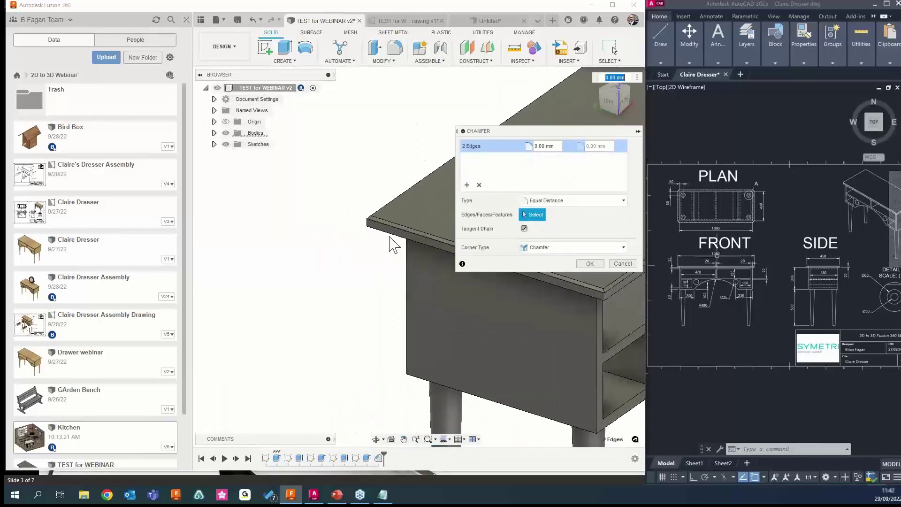
{"action": "left_click", "coordinate": [369, 233]}
{"action": "scroll", "coordinate": [298, 312], "scroll_direction": "down", "scroll_amount": 3}
{"action": "middle_click_drag", "start_coordinate": [297, 311], "coordinate": [421, 246], "text": "shift"}
{"action": "scroll", "coordinate": [305, 254], "scroll_direction": "up", "scroll_amount": 5}
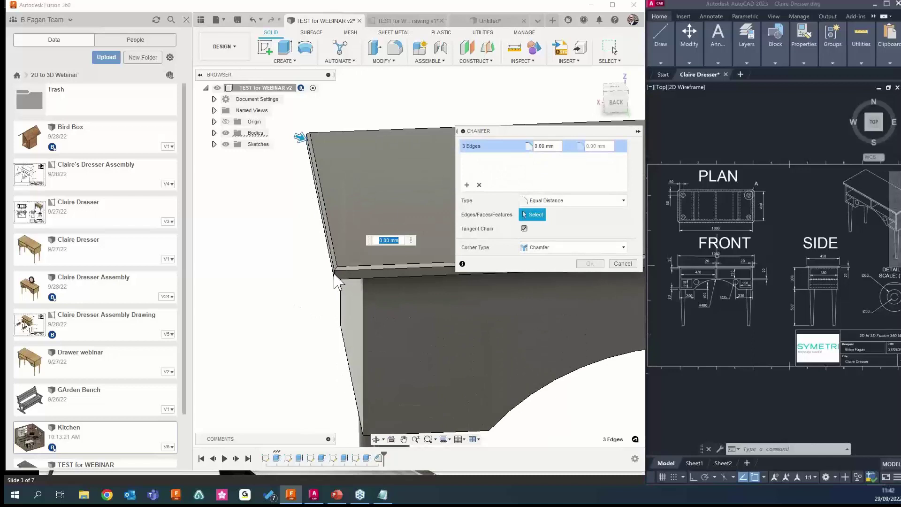
{"action": "left_click", "coordinate": [334, 275]}
{"action": "left_click", "coordinate": [547, 146]}
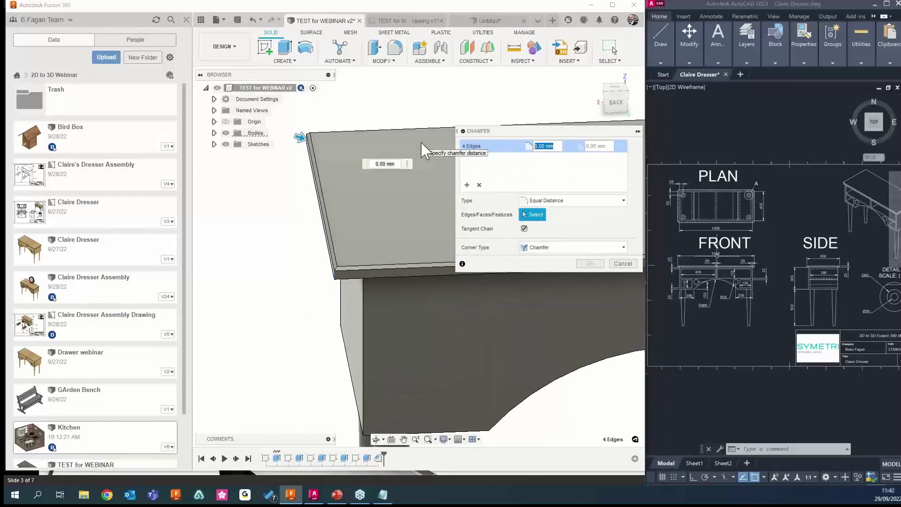
{"action": "left_click", "coordinate": [595, 264]}
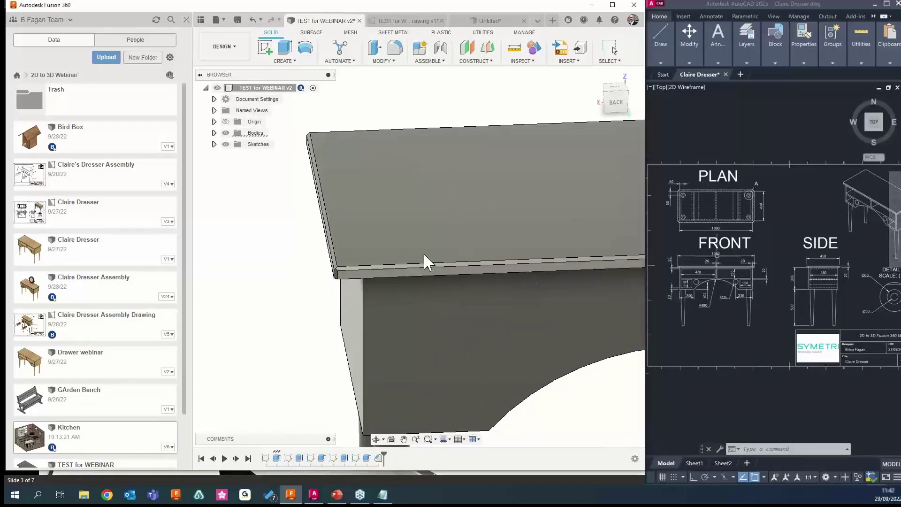
Edit the extrusion that forms the four legs and set its distance to 50 mm
{"action": "scroll", "coordinate": [328, 250], "scroll_direction": "down", "scroll_amount": 5}
{"action": "middle_click_drag", "start_coordinate": [320, 288], "coordinate": [294, 329], "text": "shift"}
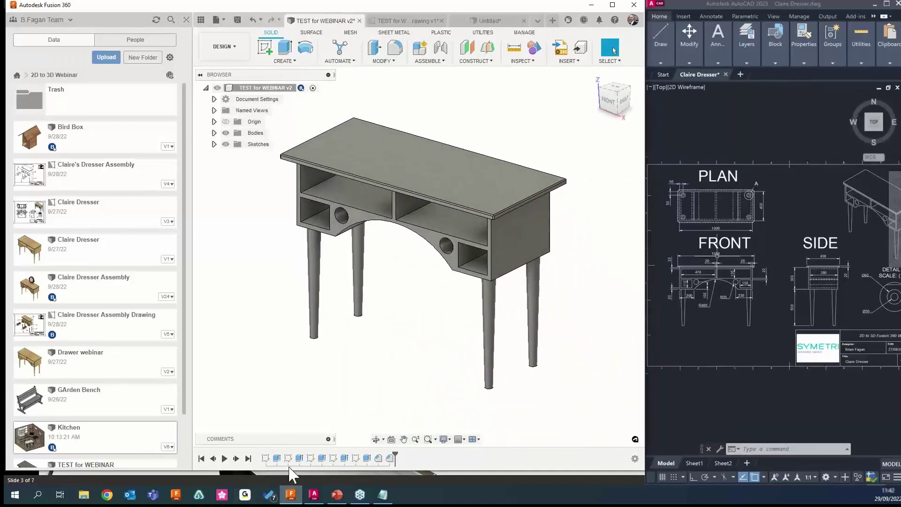
{"action": "left_click", "coordinate": [301, 458]}
{"action": "right_click", "coordinate": [302, 457]}
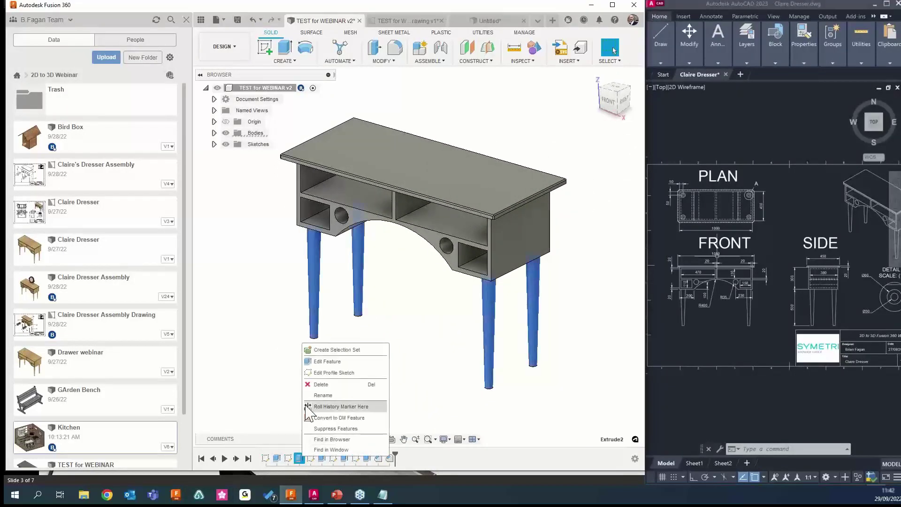
{"action": "left_click", "coordinate": [324, 365]}
{"action": "left_click", "coordinate": [378, 170]}
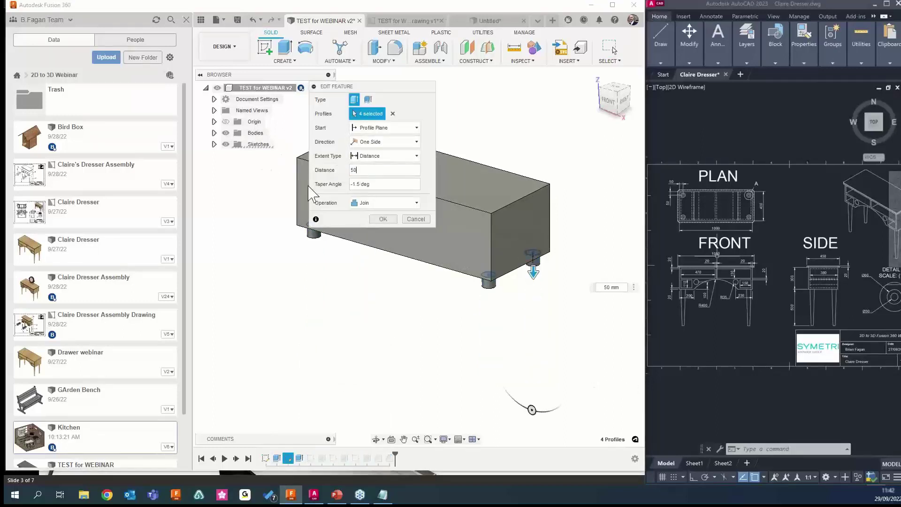
{"action": "left_click", "coordinate": [383, 219]}
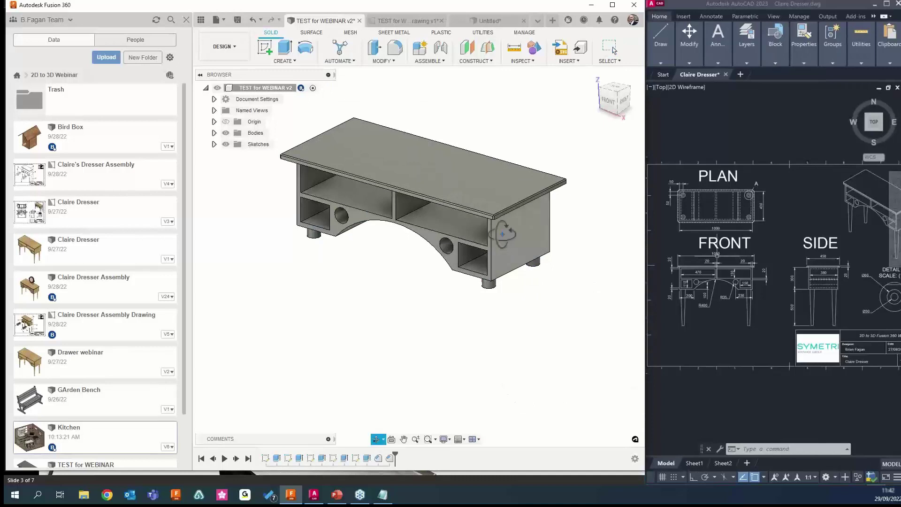
Create a sketch on the dresser's back face, show Sketch4 as a reference, and maximize the window
{"action": "middle_click_drag", "start_coordinate": [502, 234], "coordinate": [348, 120], "text": "shift"}
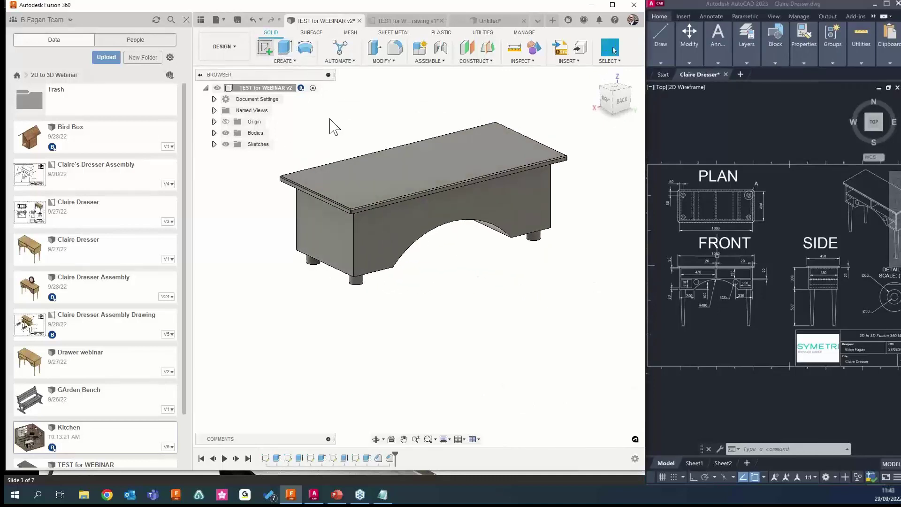
{"action": "left_click", "coordinate": [372, 231]}
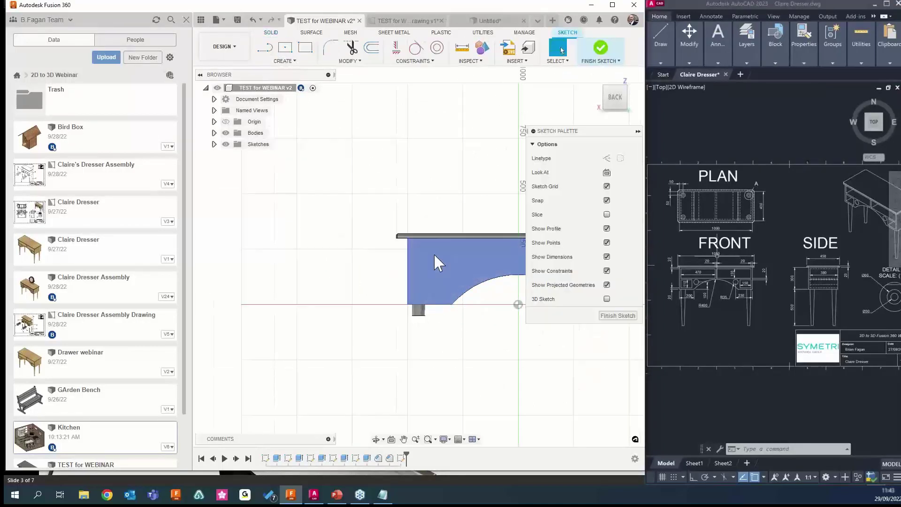
{"action": "left_click", "coordinate": [214, 144]}
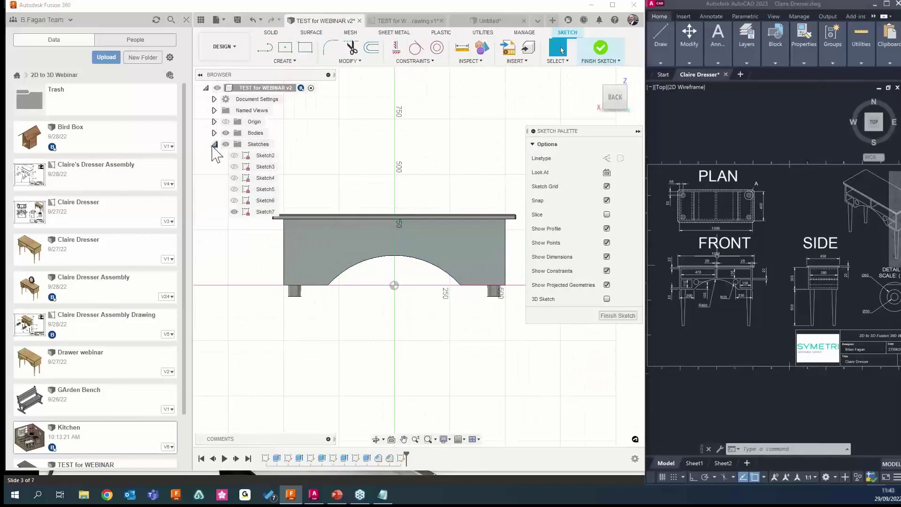
{"action": "left_click", "coordinate": [234, 178]}
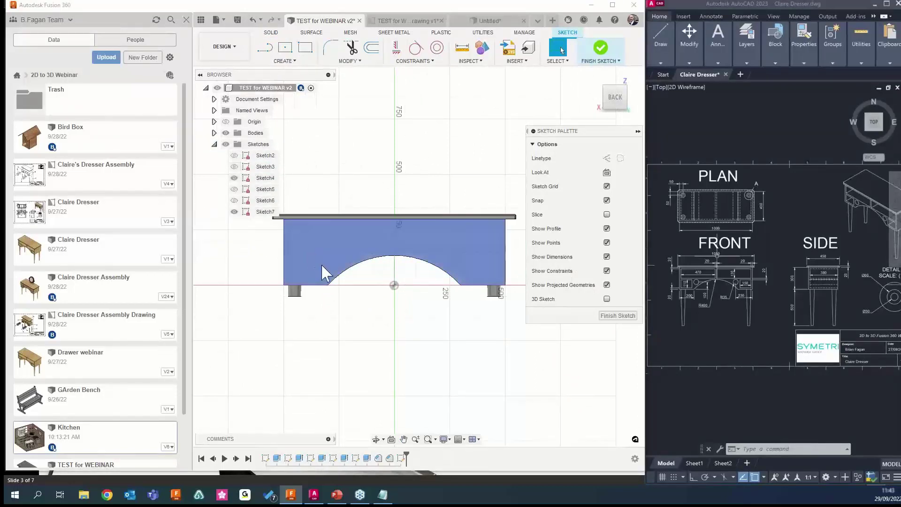
{"action": "middle_click_drag", "start_coordinate": [302, 268], "coordinate": [307, 272]}
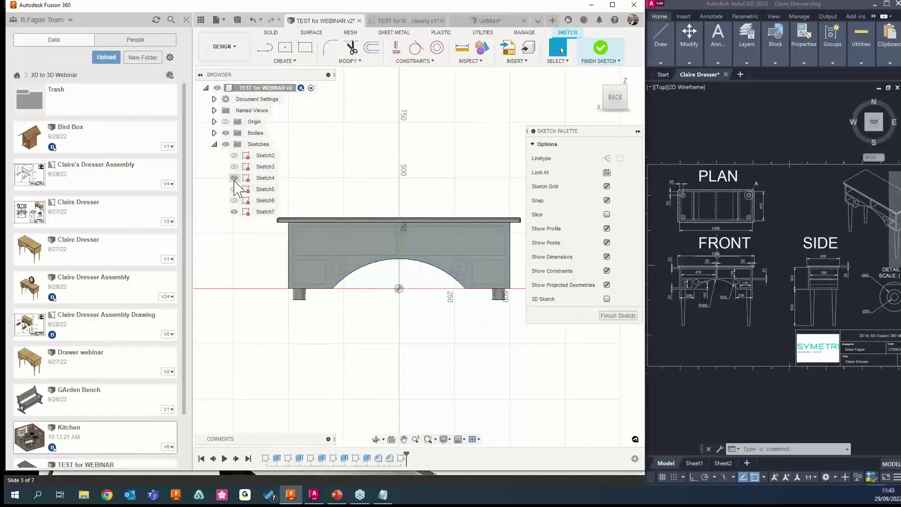
{"action": "scroll", "coordinate": [328, 276], "scroll_direction": "up", "scroll_amount": 3}
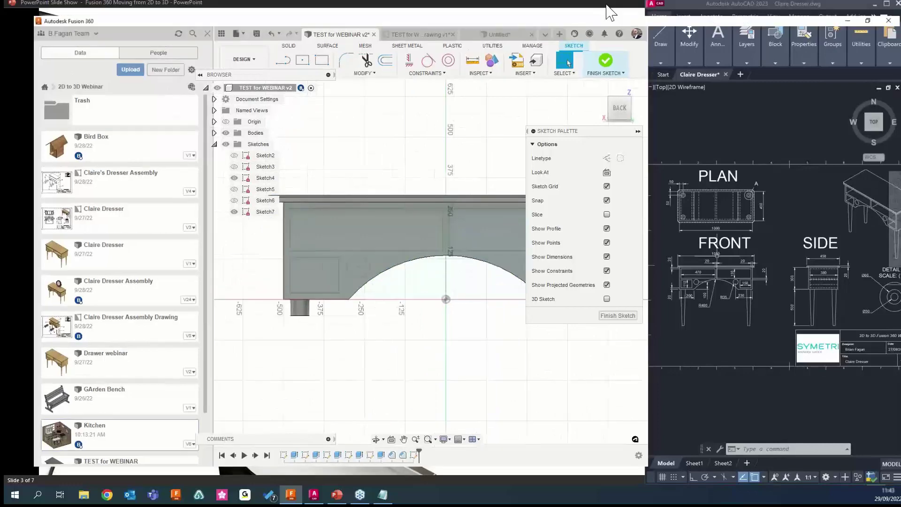
{"action": "left_click", "coordinate": [612, 5]}
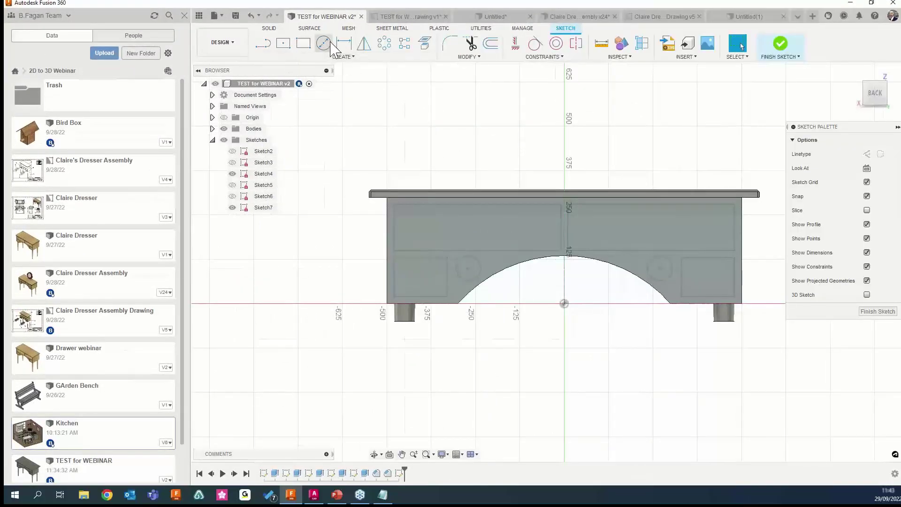
Draw a 20 mm diameter circle centred on the left round hole outline in the back-face sketch
{"action": "left_click", "coordinate": [323, 44]}
{"action": "scroll", "coordinate": [489, 271], "scroll_direction": "up", "scroll_amount": 3}
{"action": "left_click", "coordinate": [456, 266]}
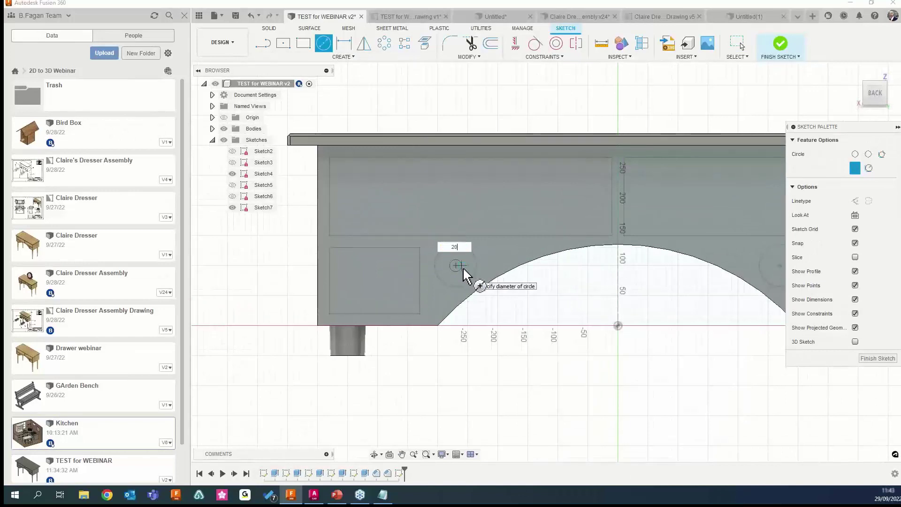
{"action": "type", "text": "20"}
{"action": "key", "text": "Return"}
{"action": "key", "text": "Escape"}
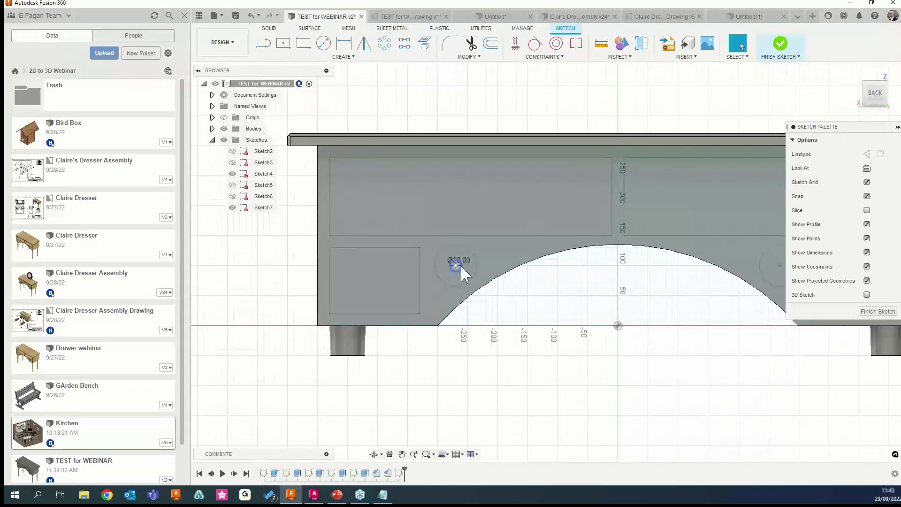
Draw a matching 20 mm diameter circle centred on the right round hole outline
{"action": "left_click", "coordinate": [324, 43]}
{"action": "scroll", "coordinate": [328, 207], "scroll_direction": "down", "scroll_amount": 2}
{"action": "middle_click_drag", "start_coordinate": [641, 250], "coordinate": [560, 232]}
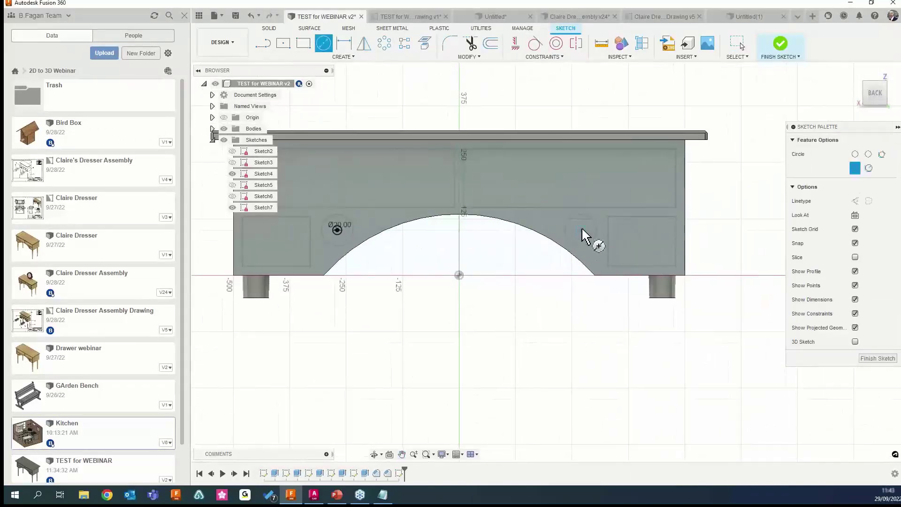
{"action": "left_click", "coordinate": [581, 229]}
{"action": "key", "text": "Return"}
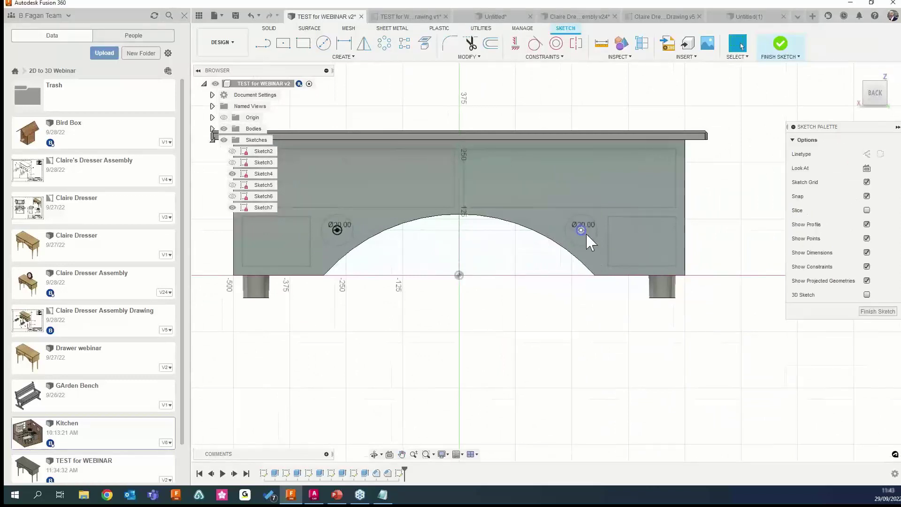
Draw a construction line diagonally across the upper left compartment, from its top outer corner to its bottom inner corner
{"action": "scroll", "coordinate": [649, 243], "scroll_direction": "down", "scroll_amount": 2}
{"action": "middle_click_drag", "start_coordinate": [618, 250], "coordinate": [683, 266]}
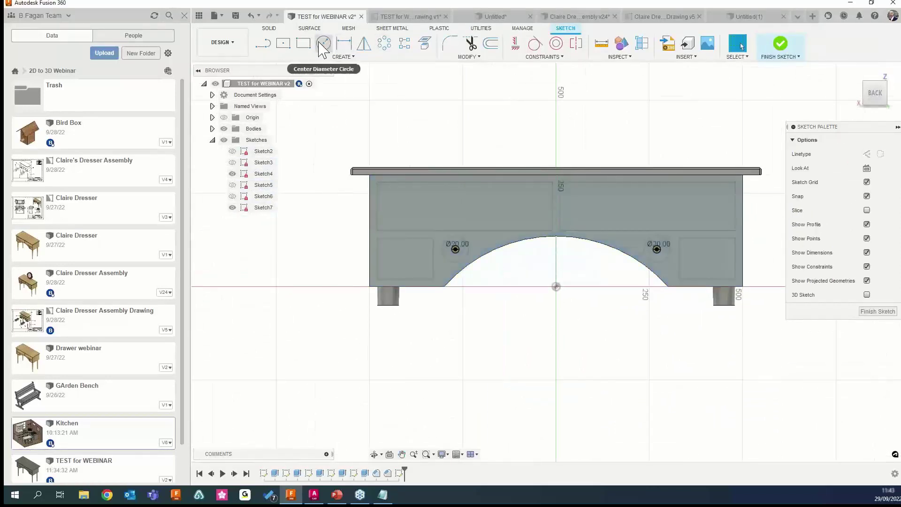
{"action": "left_click", "coordinate": [264, 43]}
{"action": "left_click", "coordinate": [867, 154]}
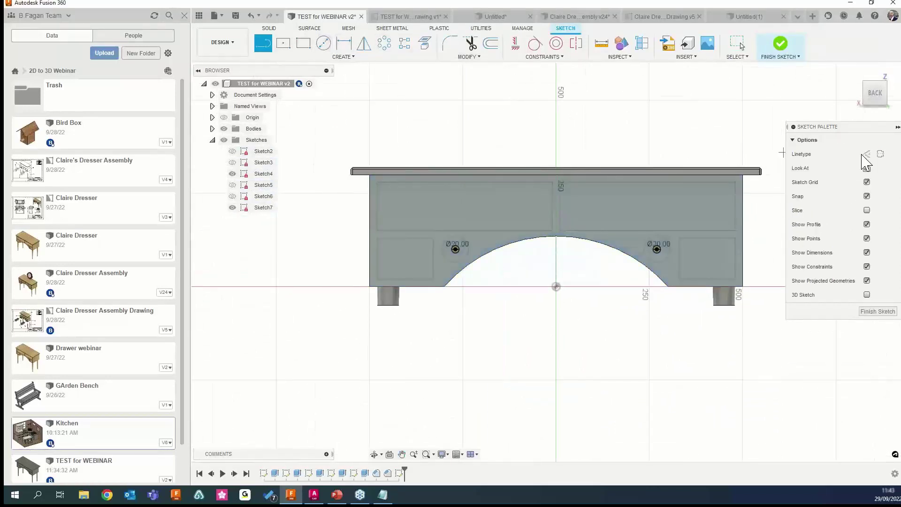
{"action": "left_click", "coordinate": [377, 182]}
{"action": "left_click", "coordinate": [553, 231]}
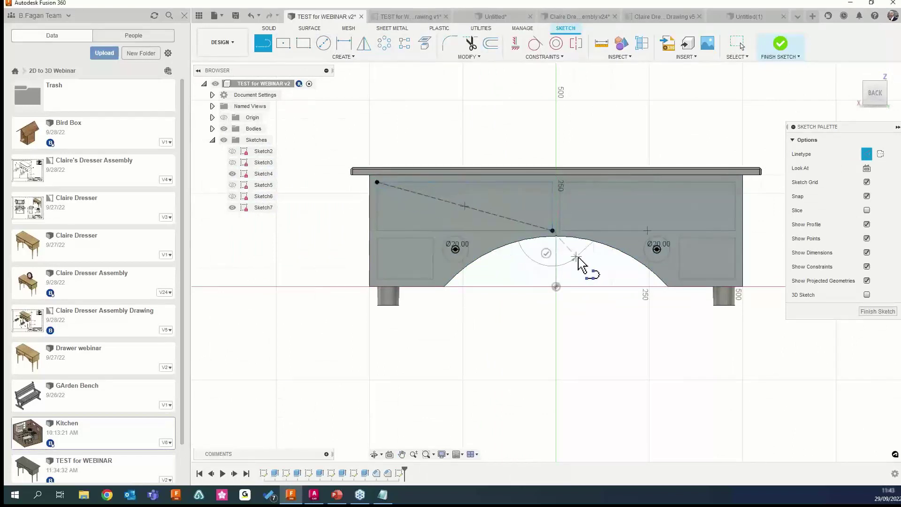
{"action": "key", "text": "Escape"}
{"action": "left_click", "coordinate": [571, 245]}
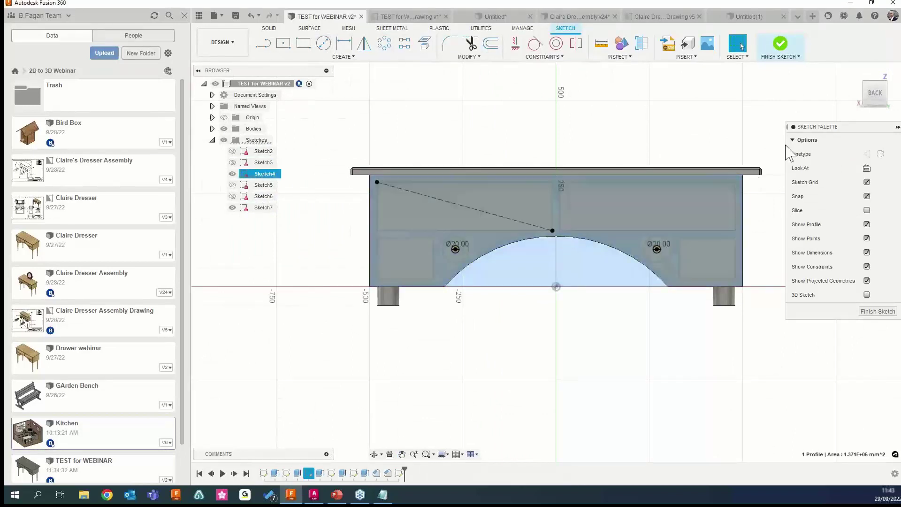
{"action": "key", "text": "Escape"}
Draw a construction line diagonally across the upper right compartment, from its top outer corner to its bottom inner corner
{"action": "left_click", "coordinate": [264, 43]}
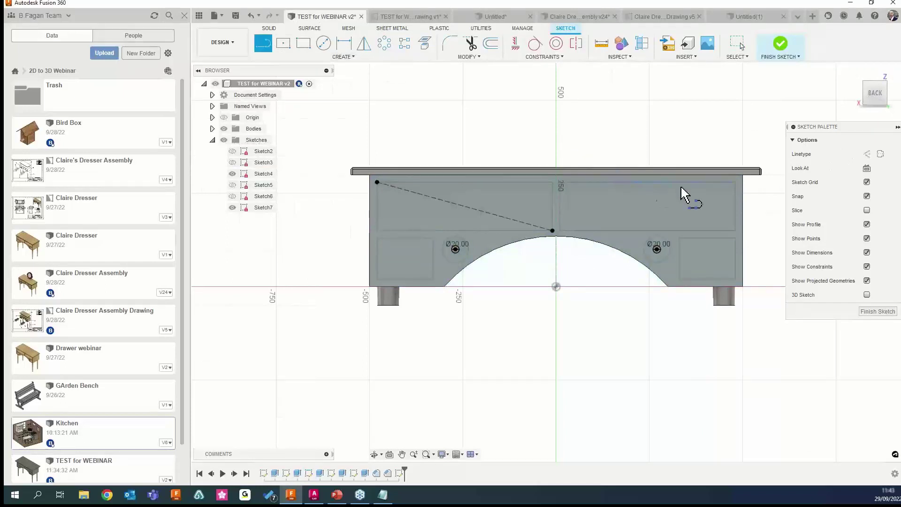
{"action": "left_click", "coordinate": [867, 154]}
{"action": "left_click", "coordinate": [734, 182]}
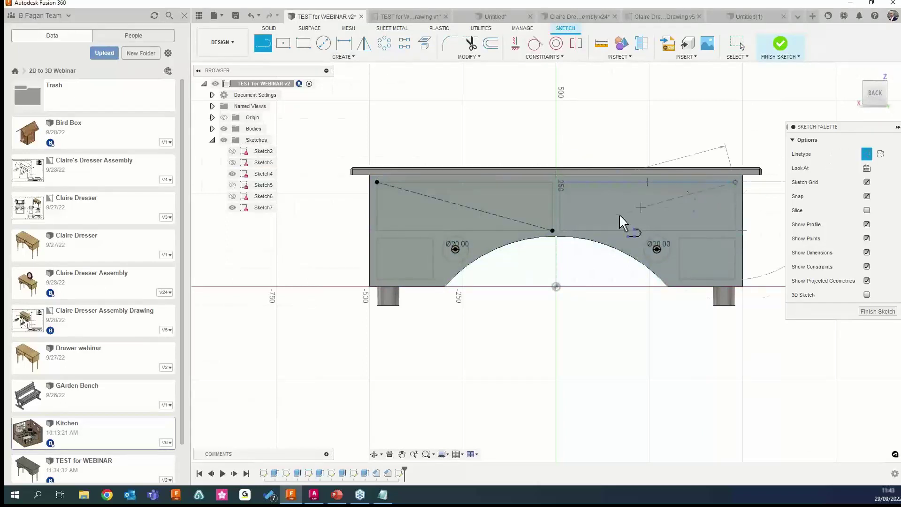
{"action": "left_click", "coordinate": [559, 231]}
Draw a diagonal construction line across each lower compartment, from its bottom outer corner to its top inner corner
{"action": "left_click", "coordinate": [262, 43]}
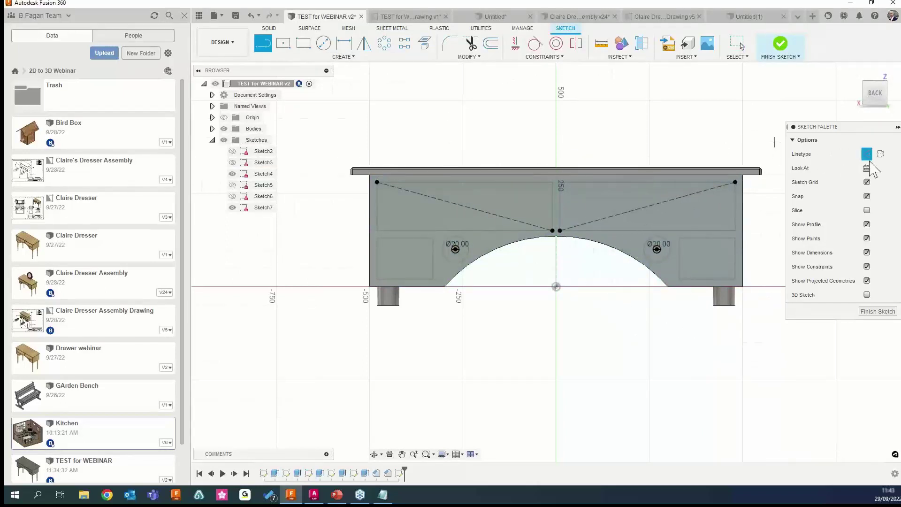
{"action": "left_click", "coordinate": [734, 279]}
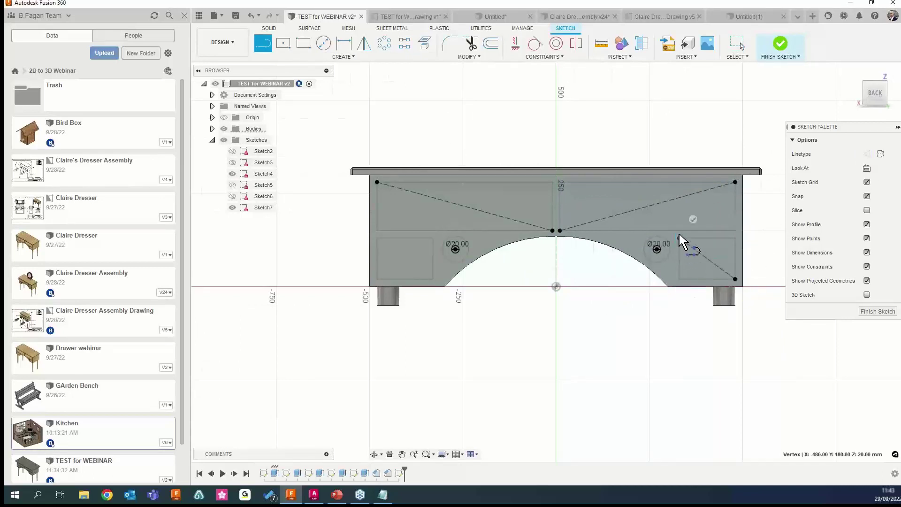
{"action": "left_click", "coordinate": [679, 238]}
{"action": "left_click", "coordinate": [263, 43]}
{"action": "key", "text": "x"}
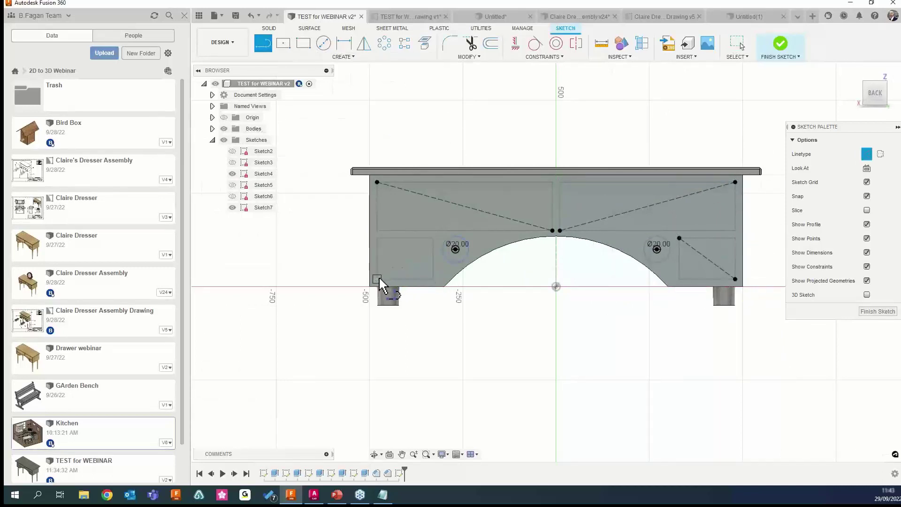
{"action": "left_click", "coordinate": [377, 279]}
{"action": "left_click", "coordinate": [433, 238]}
Draw a 20 mm diameter circle centred on the midpoint of the upper left compartment's diagonal
{"action": "key", "text": "r"}
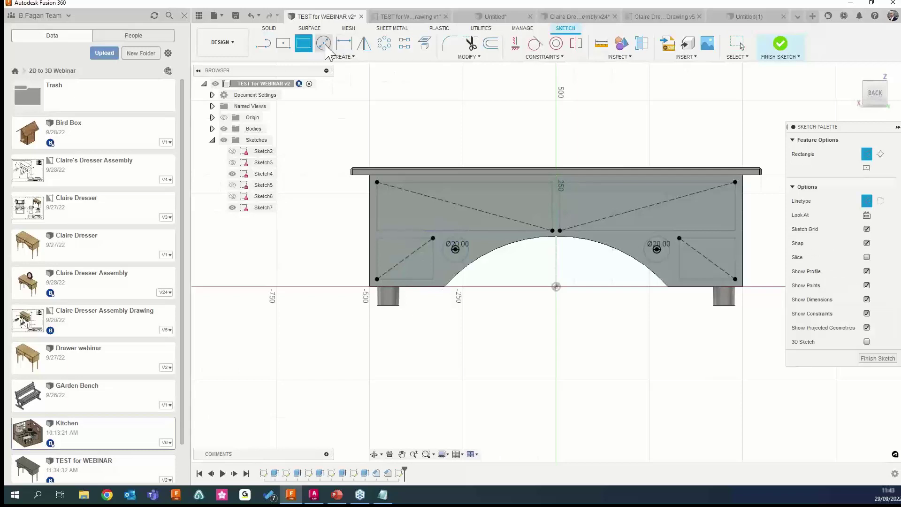
{"action": "left_click", "coordinate": [324, 44]}
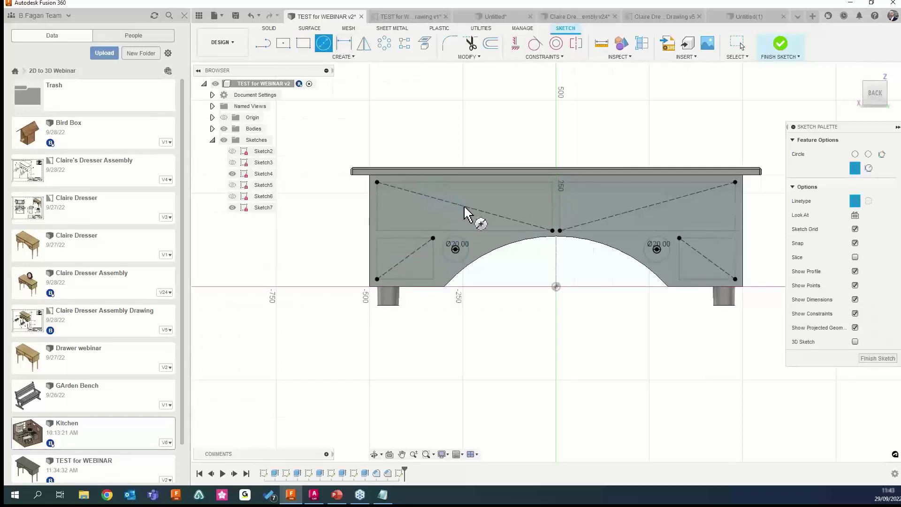
{"action": "key", "text": "Escape"}
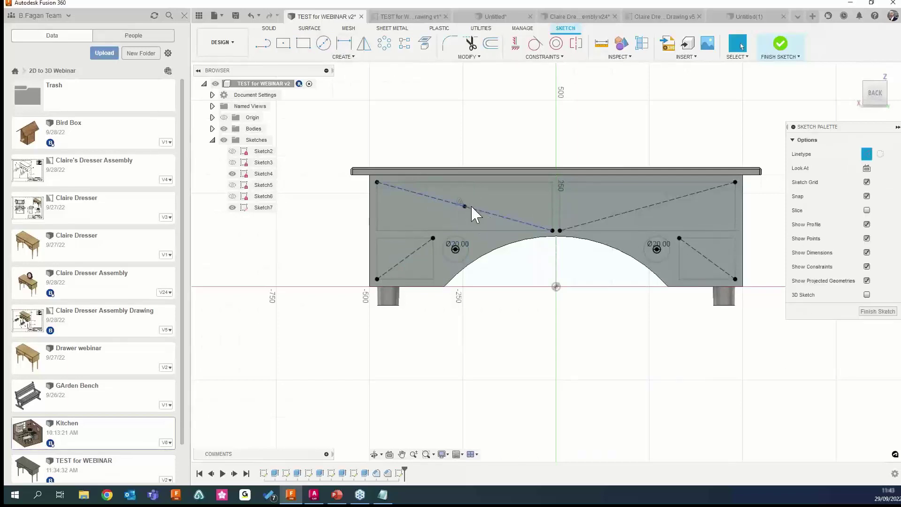
{"action": "left_click", "coordinate": [477, 202]}
{"action": "scroll", "coordinate": [473, 214], "scroll_direction": "up", "scroll_amount": 3}
{"action": "scroll", "coordinate": [468, 207], "scroll_direction": "up", "scroll_amount": 4}
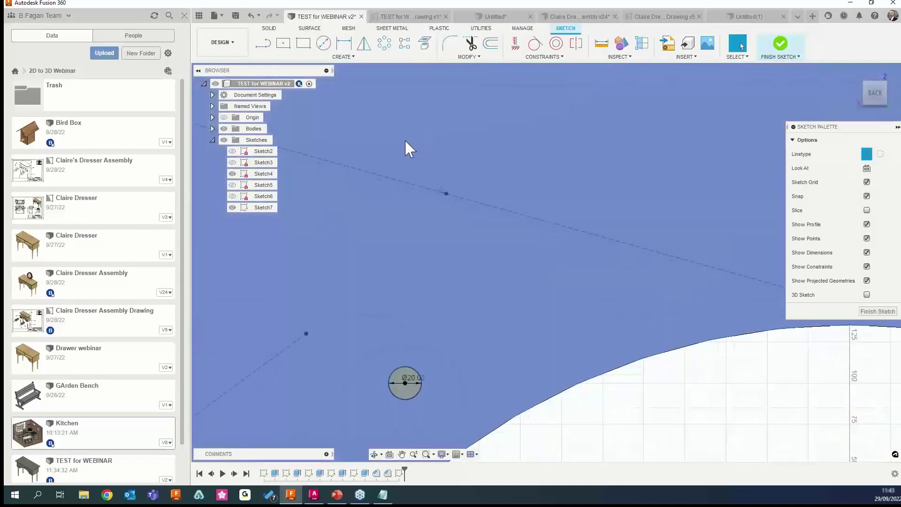
{"action": "key", "text": "c"}
{"action": "left_click", "coordinate": [437, 183]}
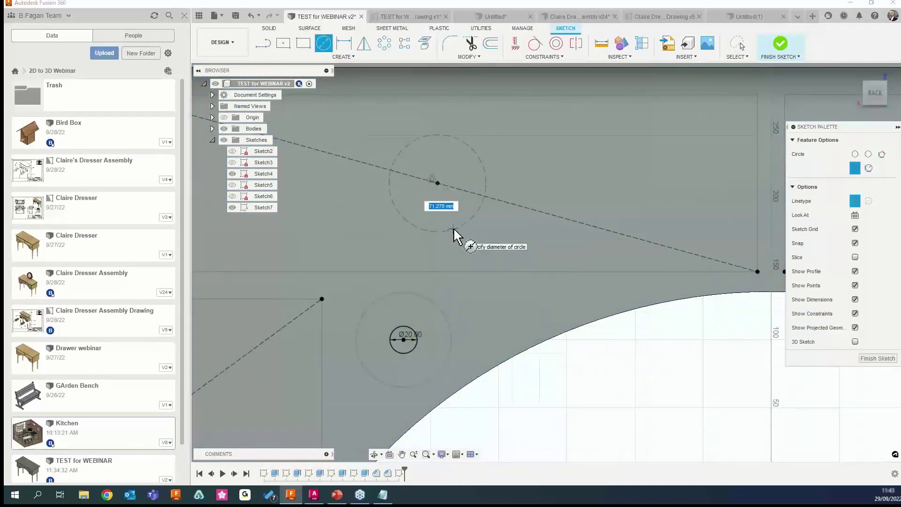
{"action": "type", "text": "20"}
{"action": "key", "text": "Return"}
{"action": "key", "text": "Escape"}
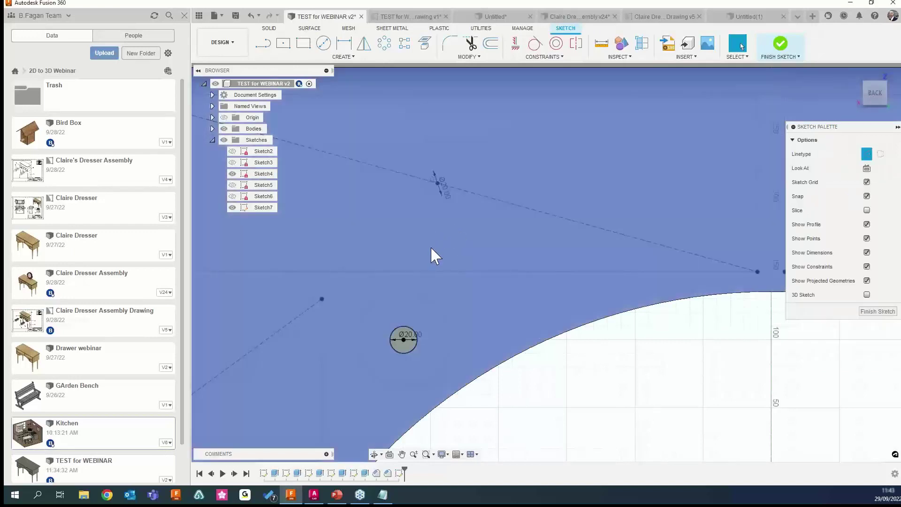
Change the circle on the upper left diagonal from construction to normal geometry
{"action": "scroll", "coordinate": [431, 248], "scroll_direction": "down", "scroll_amount": 2}
{"action": "left_click", "coordinate": [438, 205]}
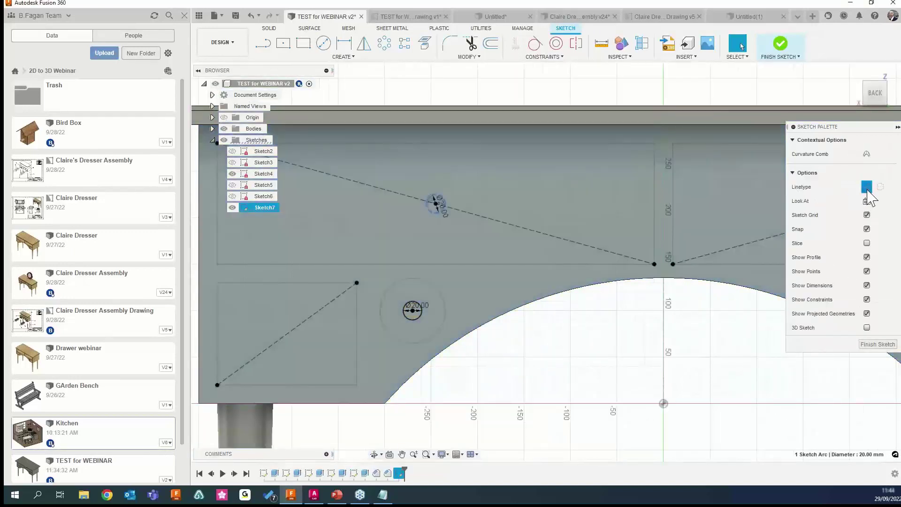
{"action": "scroll", "coordinate": [554, 253], "scroll_direction": "down", "scroll_amount": 2}
{"action": "middle_click_drag", "start_coordinate": [498, 256], "coordinate": [451, 255]}
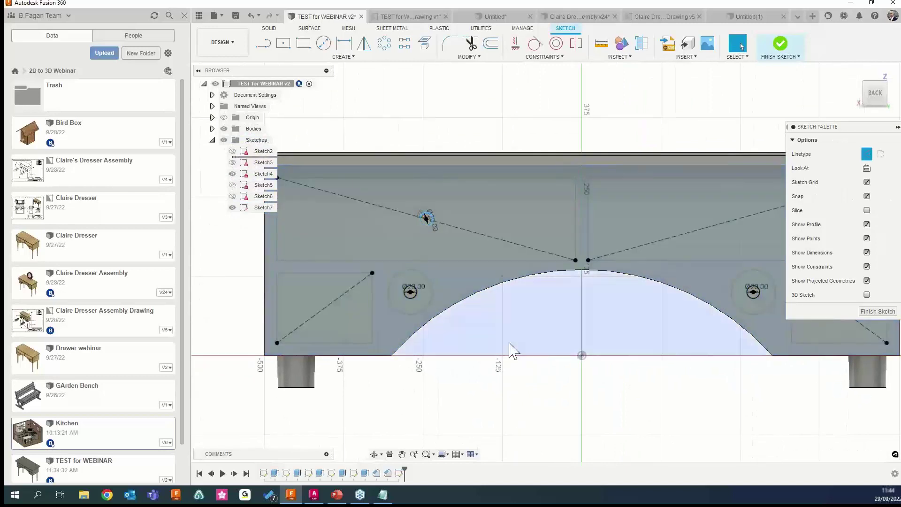
{"action": "left_click", "coordinate": [430, 221]}
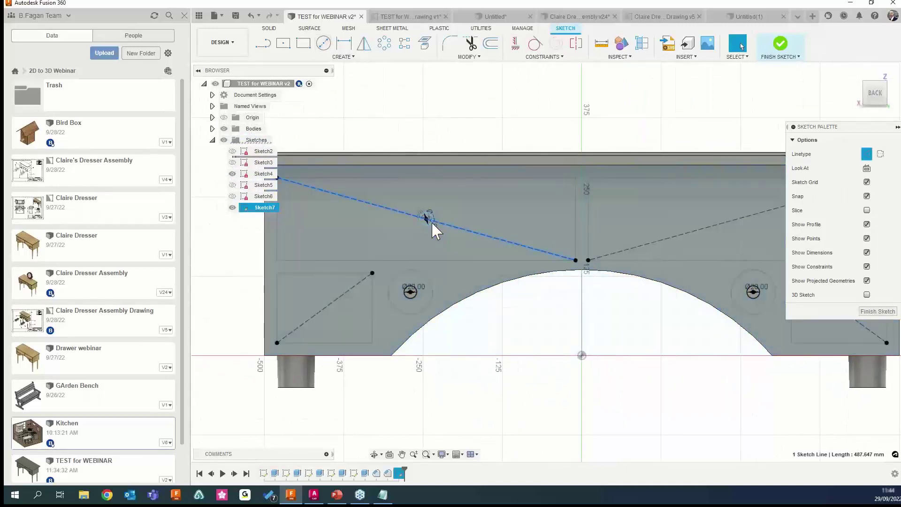
{"action": "scroll", "coordinate": [430, 221], "scroll_direction": "up", "scroll_amount": 2}
{"action": "mouse_move", "coordinate": [424, 217]}
{"action": "left_mouse_down"}
{"action": "mouse_move", "coordinate": [340, 249]}
{"action": "mouse_move", "coordinate": [371, 221]}
{"action": "mouse_move", "coordinate": [426, 215]}
{"action": "left_mouse_up"}
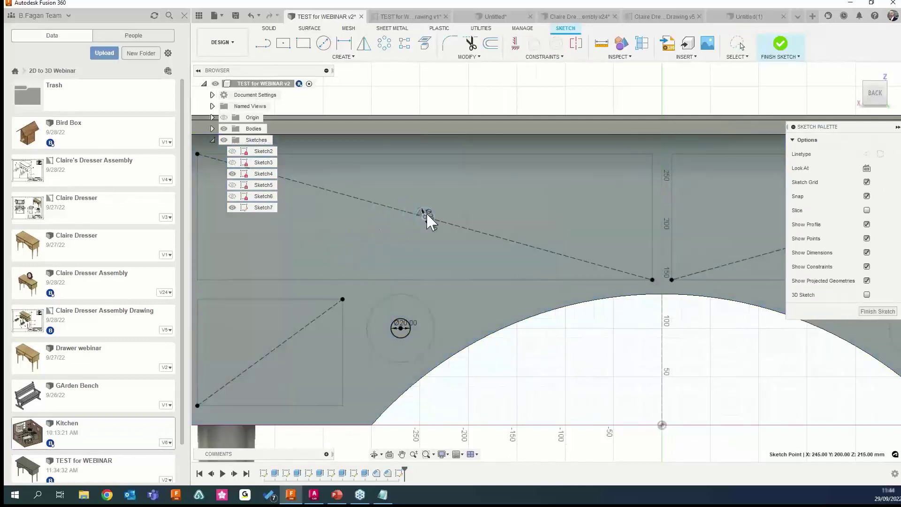
{"action": "scroll", "coordinate": [432, 269], "scroll_direction": "down", "scroll_amount": 3}
Draw a 20 mm diameter circle at the midpoint of the lower left compartment's diagonal and make it normal geometry
{"action": "key", "text": "c"}
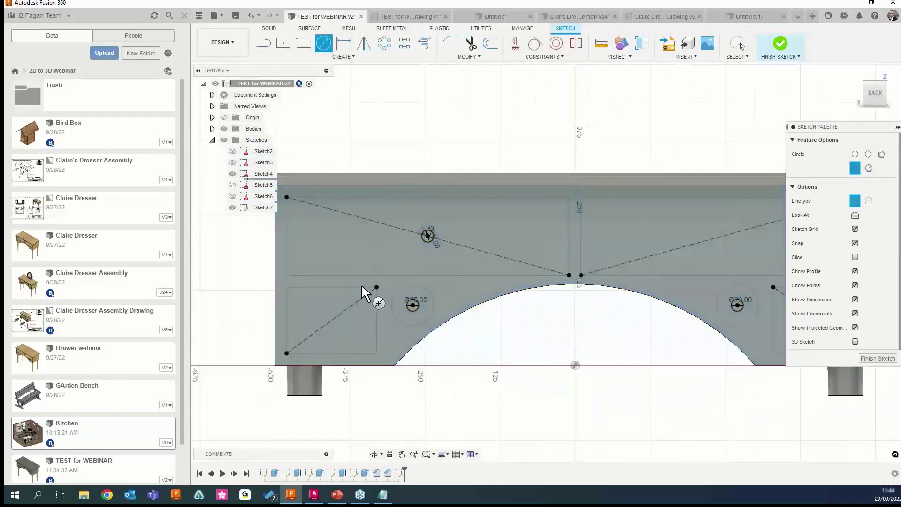
{"action": "left_click", "coordinate": [331, 320]}
{"action": "type", "text": "2"}
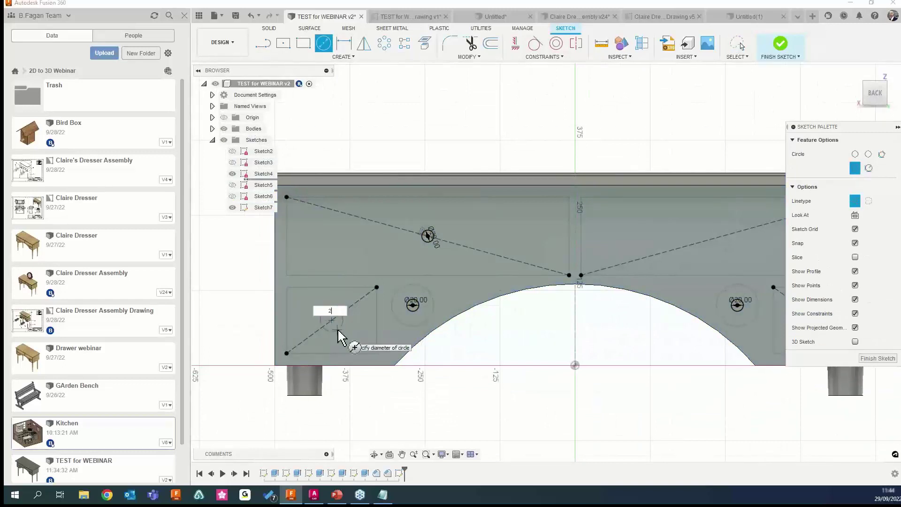
{"action": "type", "text": "0"}
{"action": "key", "text": "Return"}
{"action": "key", "text": "Escape"}
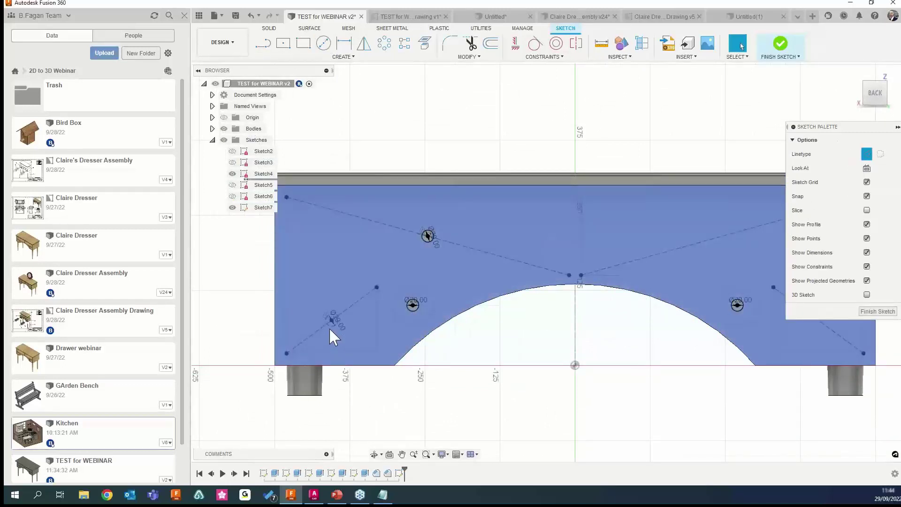
{"action": "left_click", "coordinate": [329, 326]}
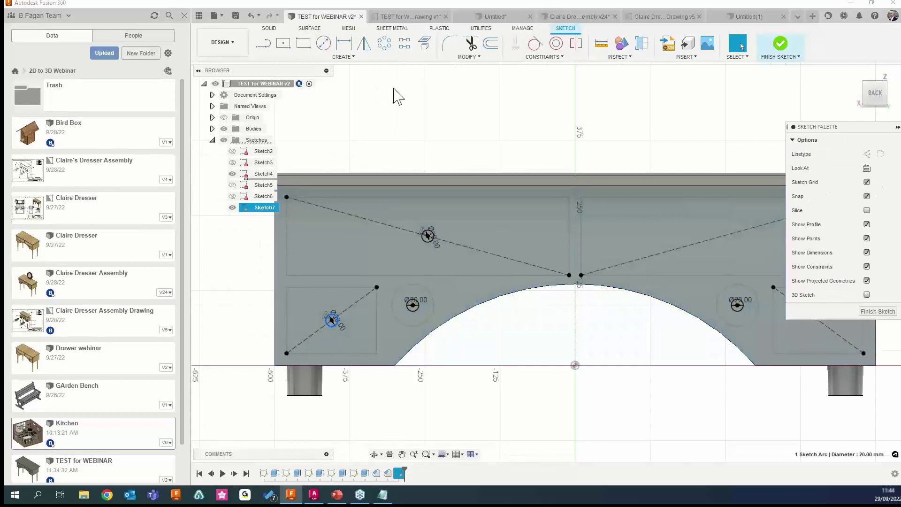
Draw a 20 mm diameter circle as normal geometry, centred on the midpoint of the lower right compartment's diagonal
{"action": "left_click", "coordinate": [323, 43]}
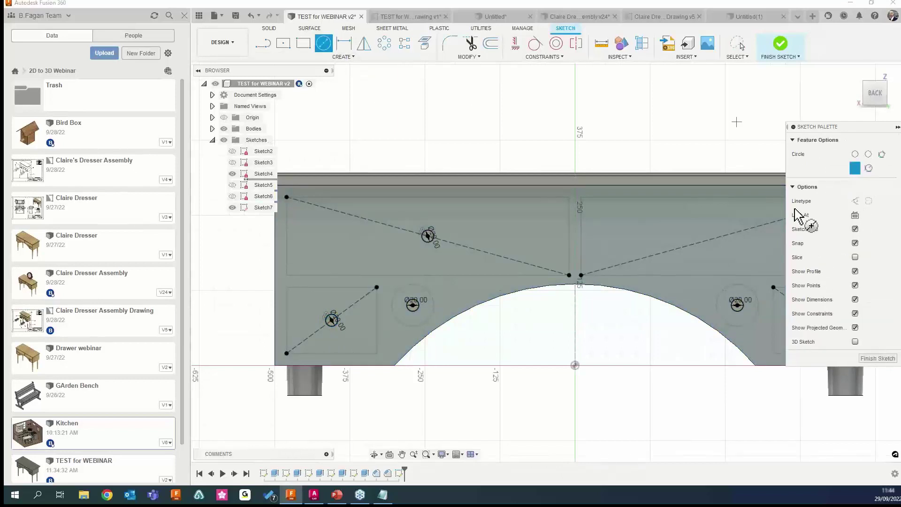
{"action": "key", "text": "Escape"}
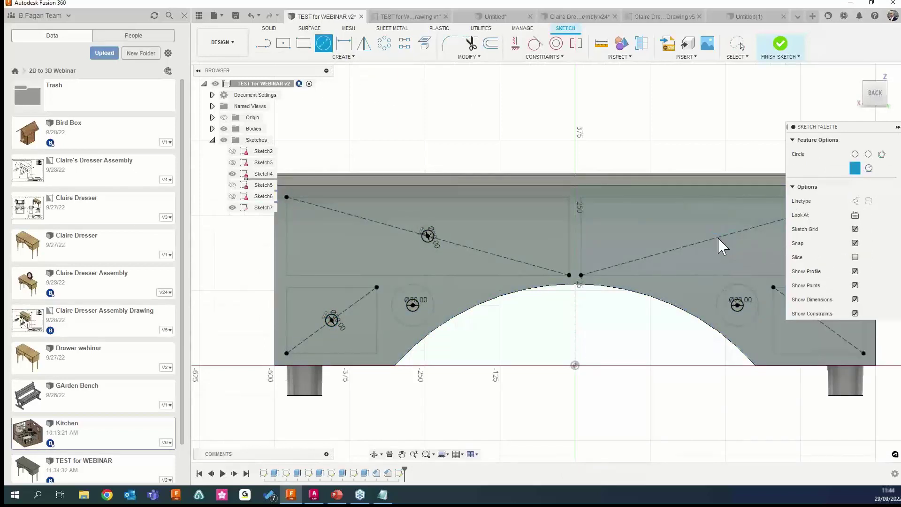
{"action": "left_click", "coordinate": [324, 42]}
{"action": "scroll", "coordinate": [282, 197], "scroll_direction": "down", "scroll_amount": 2}
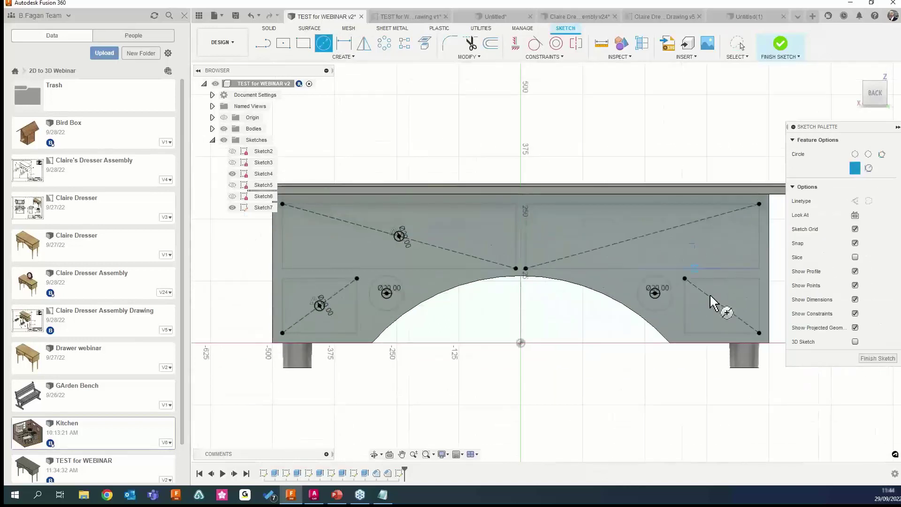
{"action": "left_click", "coordinate": [722, 307]}
{"action": "type", "text": "20"}
{"action": "key", "text": "Return"}
{"action": "key", "text": "Escape"}
Draw a 20 mm diameter circle at the midpoint of the upper right compartment's diagonal and finish the sketch
{"action": "left_click", "coordinate": [323, 43]}
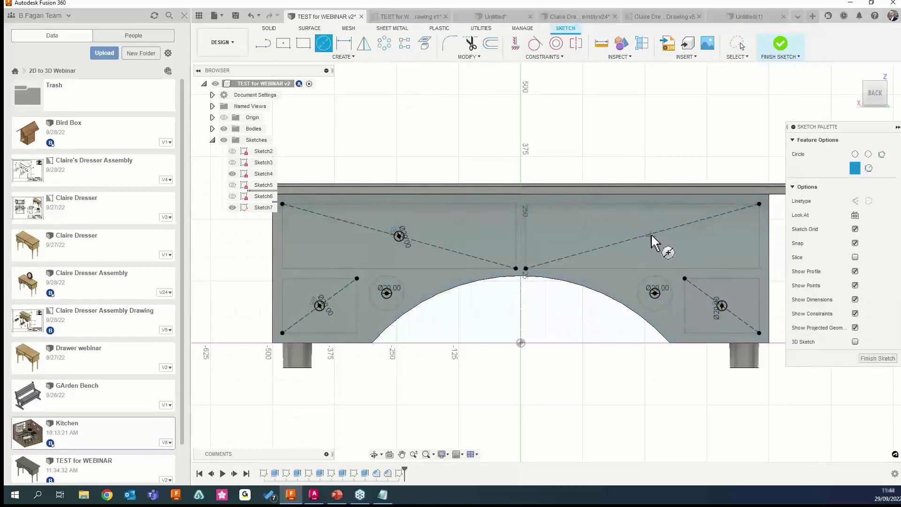
{"action": "left_click", "coordinate": [648, 249]}
{"action": "type", "text": "20"}
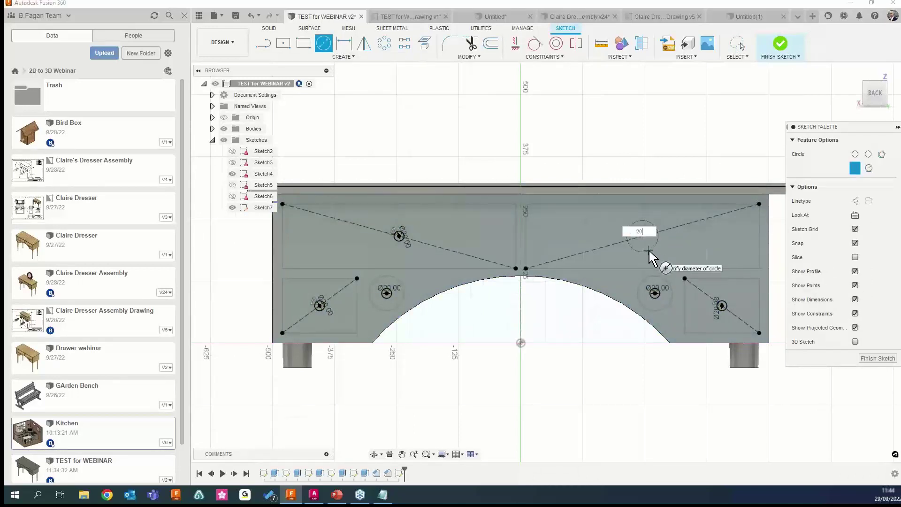
{"action": "key", "text": "Return"}
{"action": "key", "text": "Escape"}
{"action": "left_click", "coordinate": [780, 43]}
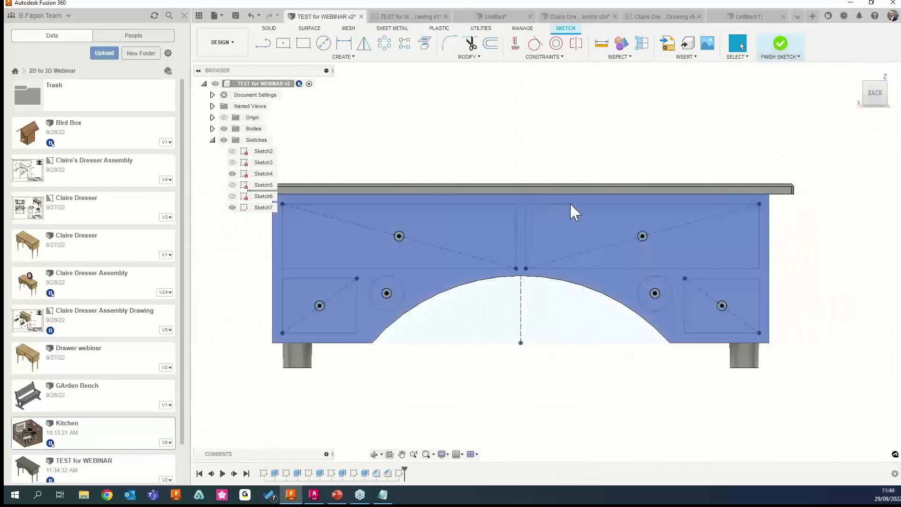
Extrude all six 20 mm circles as a cut into the dresser's back to form the holes
{"action": "middle_click_drag", "start_coordinate": [569, 202], "coordinate": [388, 131], "text": "shift"}
{"action": "left_click", "coordinate": [283, 44]}
{"action": "scroll", "coordinate": [430, 340], "scroll_direction": "up", "scroll_amount": 5}
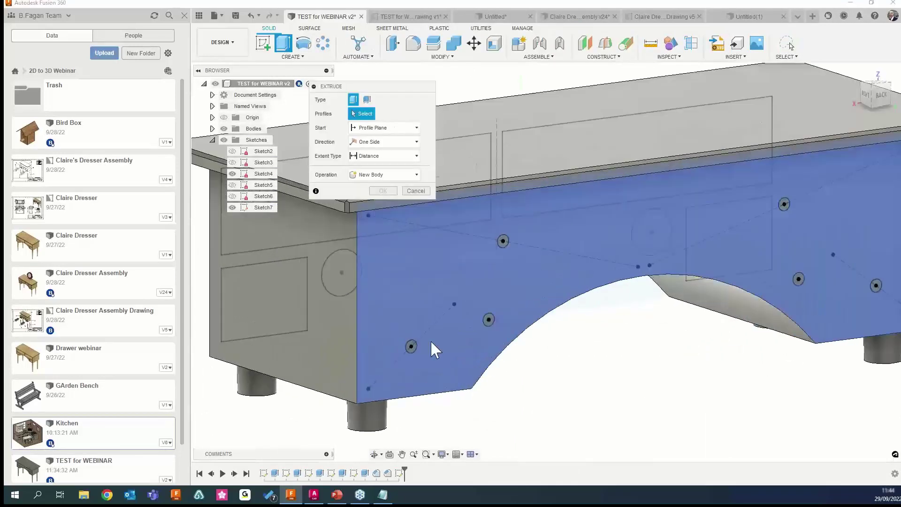
{"action": "left_click", "coordinate": [495, 316]}
{"action": "left_click", "coordinate": [512, 230]}
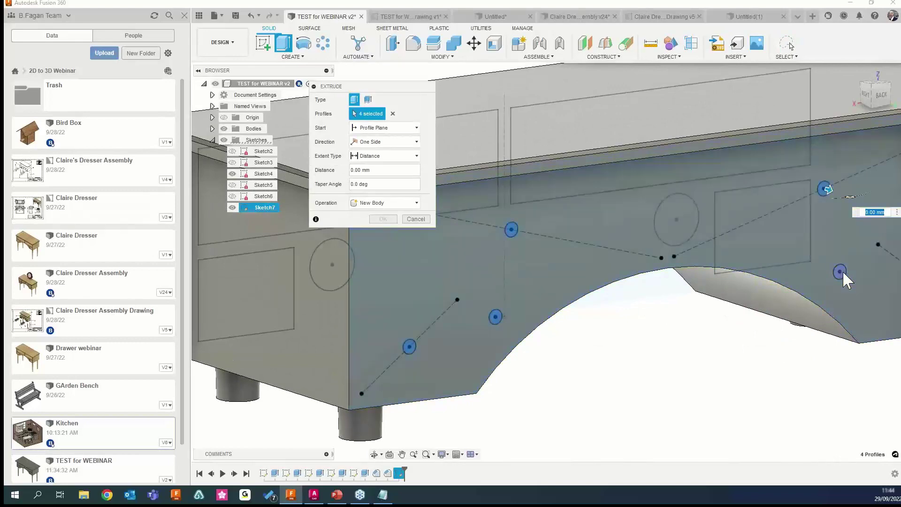
{"action": "middle_click_drag", "start_coordinate": [840, 281], "coordinate": [645, 286]}
{"action": "left_click", "coordinate": [644, 281]}
{"action": "scroll", "coordinate": [647, 291], "scroll_direction": "down", "scroll_amount": 4}
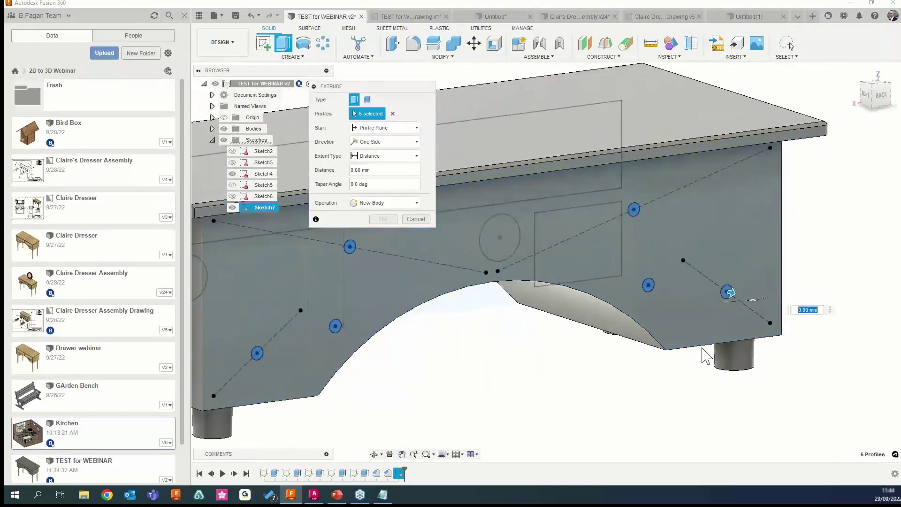
{"action": "left_click", "coordinate": [385, 156]}
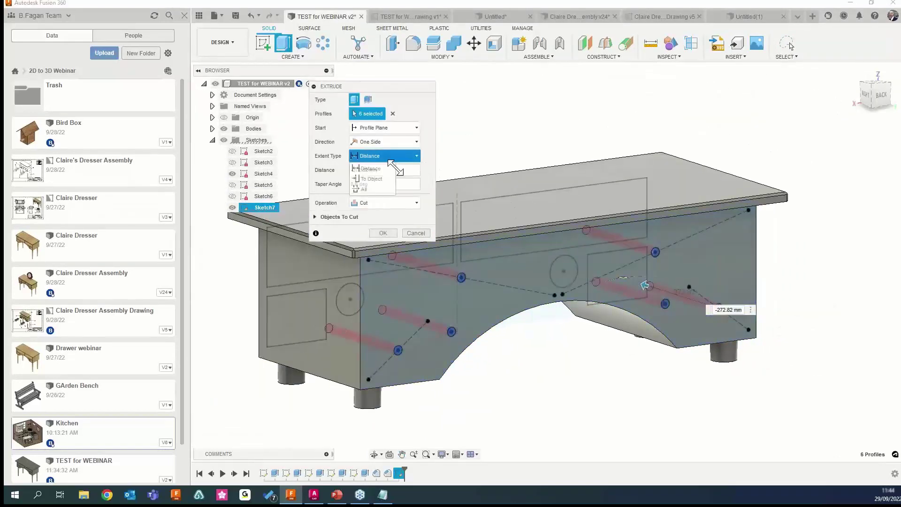
{"action": "left_click", "coordinate": [371, 181]}
{"action": "left_click", "coordinate": [383, 232]}
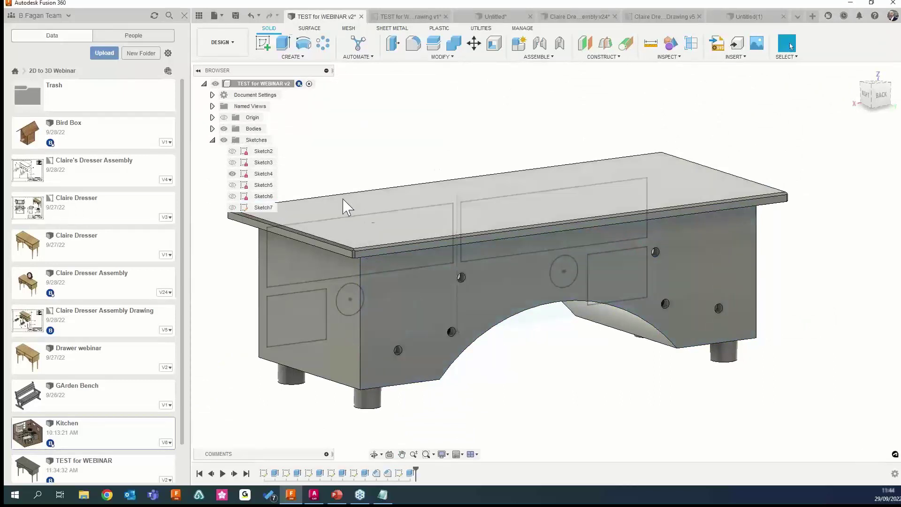
Hide Sketch4 and inspect the finished dresser from the front
{"action": "middle_click_drag", "start_coordinate": [452, 315], "coordinate": [559, 333], "text": "shift"}
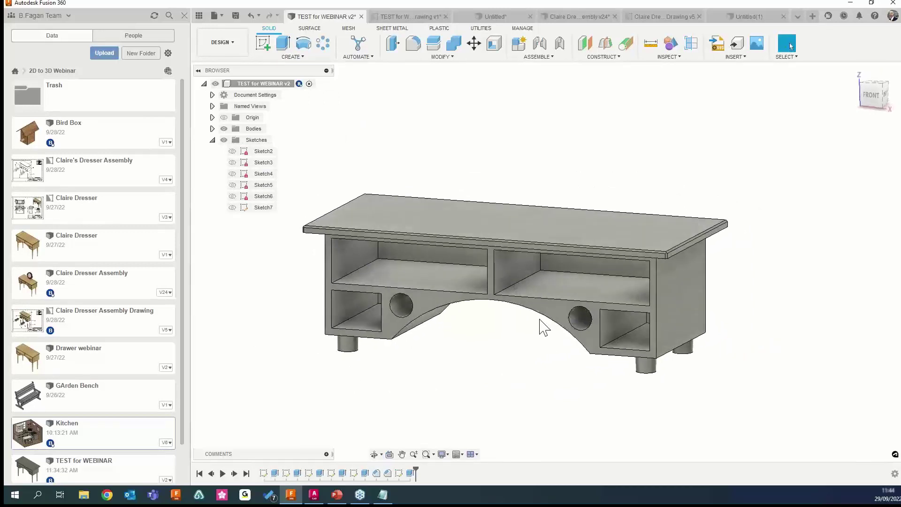
{"action": "scroll", "coordinate": [540, 315], "scroll_direction": "down", "scroll_amount": 3}
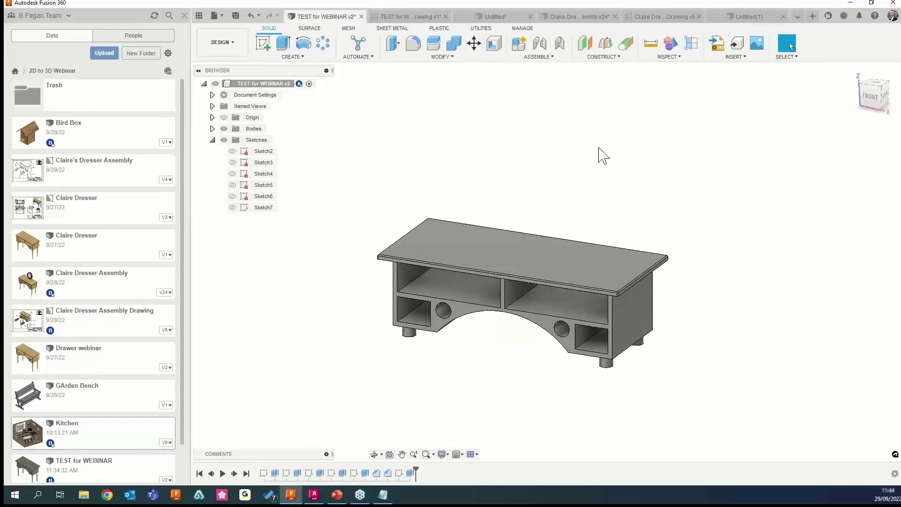
{"action": "scroll", "coordinate": [549, 229], "scroll_direction": "down", "scroll_amount": 2}
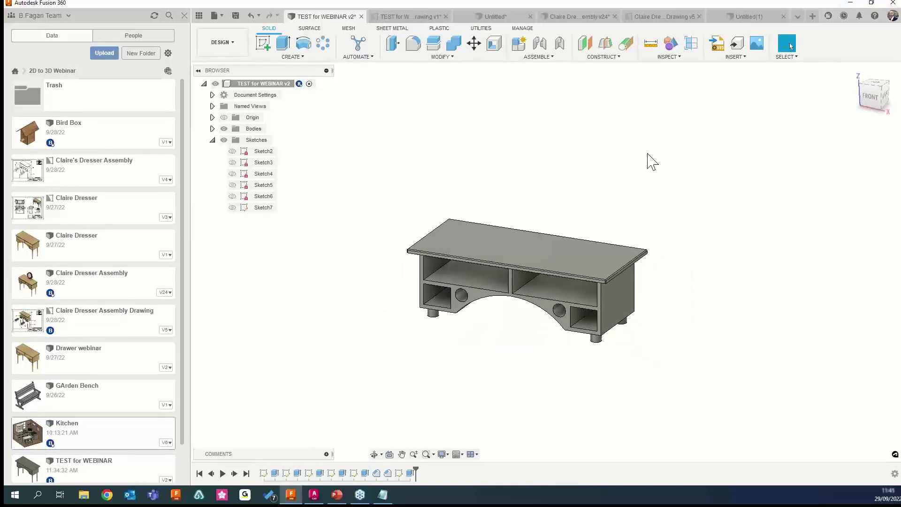
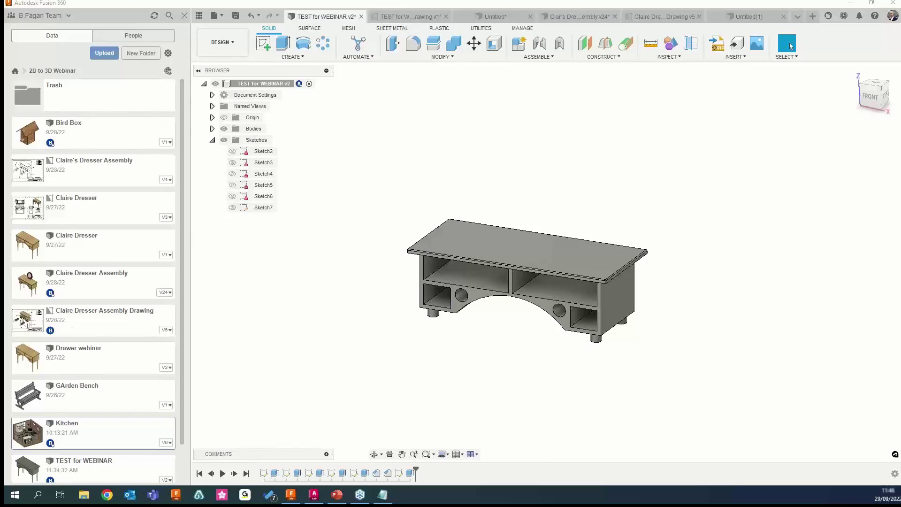
Search all projects for "stairs", open the Stairs design and view the spiral staircase from another side
{"action": "left_click", "coordinate": [15, 71]}
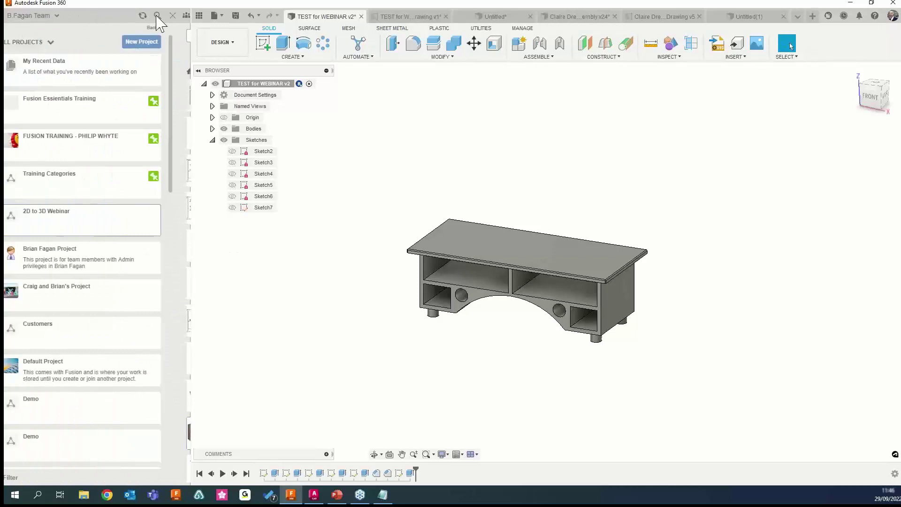
{"action": "left_click", "coordinate": [167, 16]}
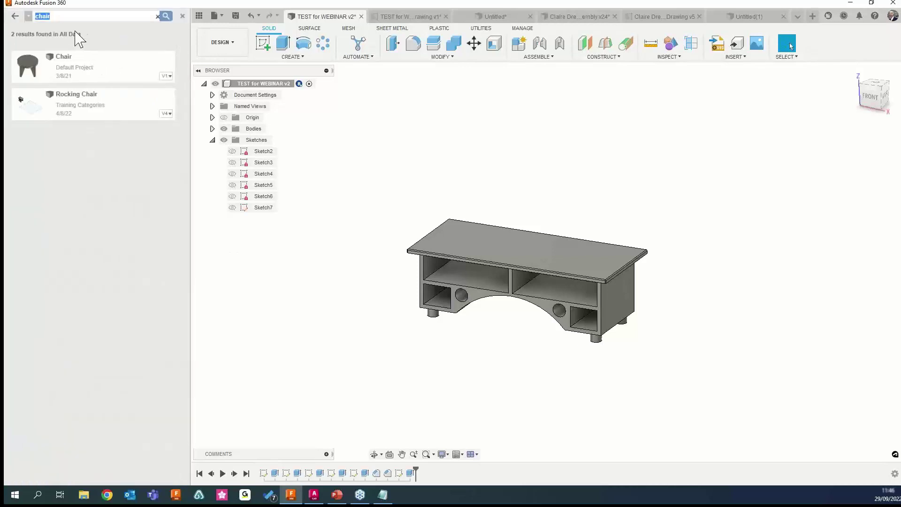
{"action": "type", "text": "stairs"}
{"action": "key", "text": "Return"}
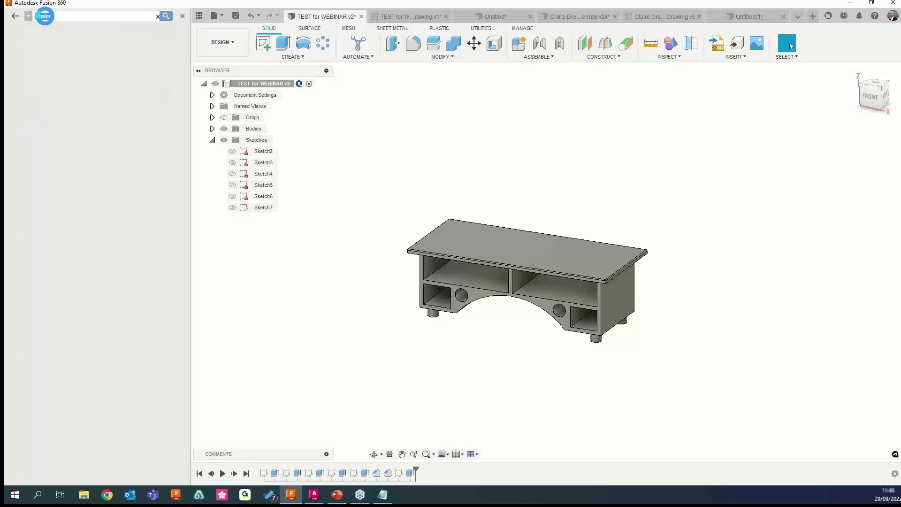
{"action": "double_click", "coordinate": [86, 66]}
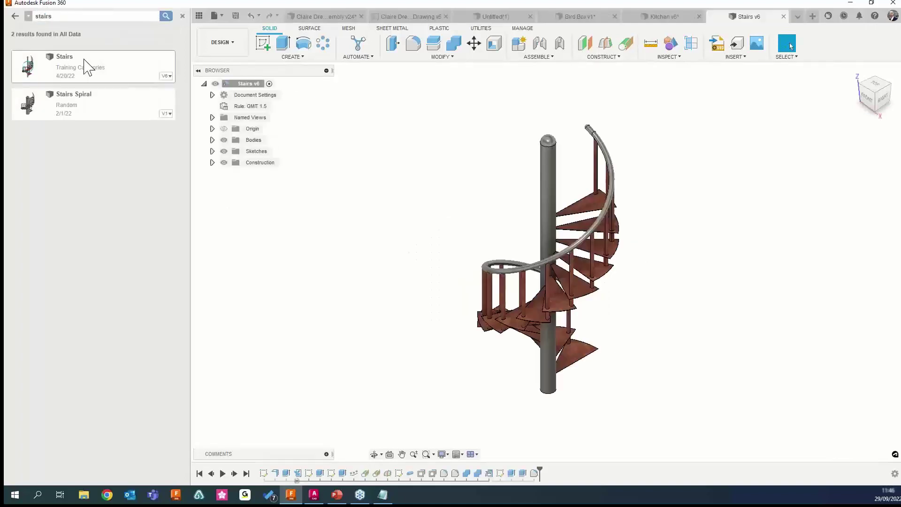
{"action": "middle_click_drag", "start_coordinate": [402, 200], "coordinate": [499, 207], "text": "shift"}
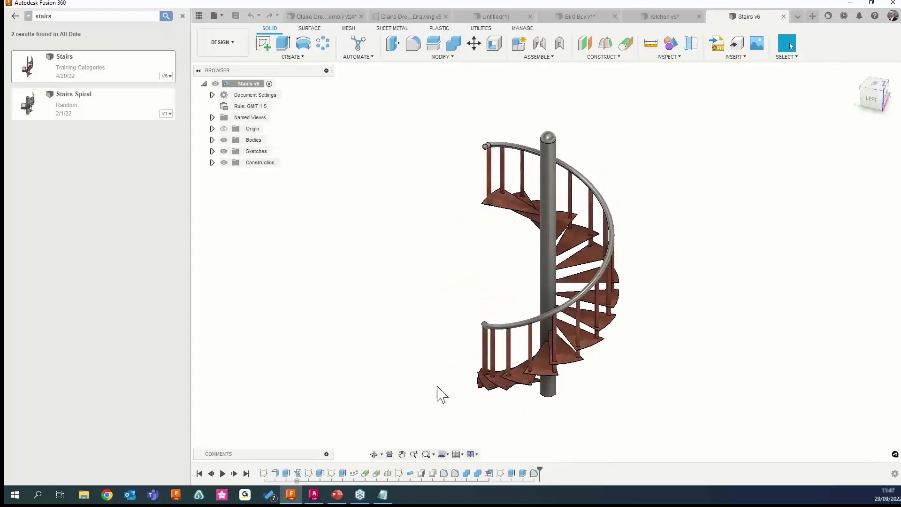
Replay the Stairs design history from its beginning and return the timeline to its end
{"action": "left_click", "coordinate": [208, 474]}
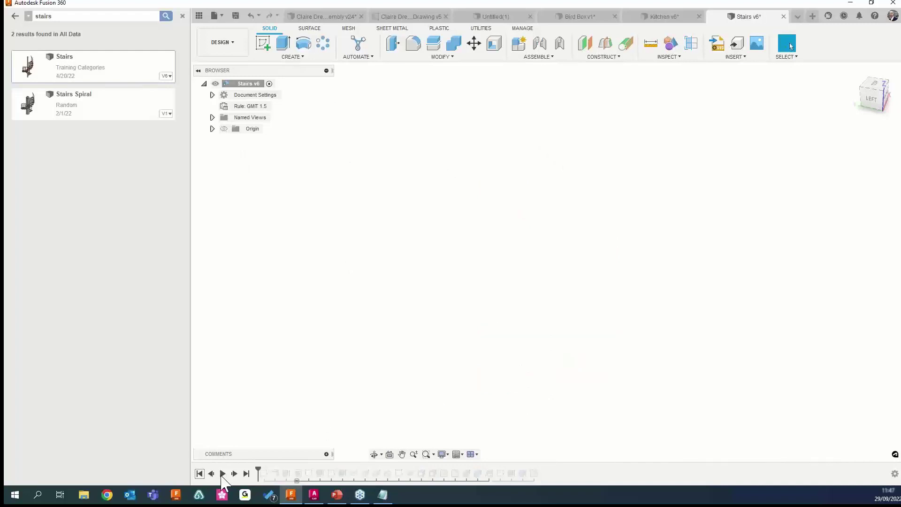
{"action": "left_click", "coordinate": [222, 473]}
{"action": "left_click", "coordinate": [246, 473]}
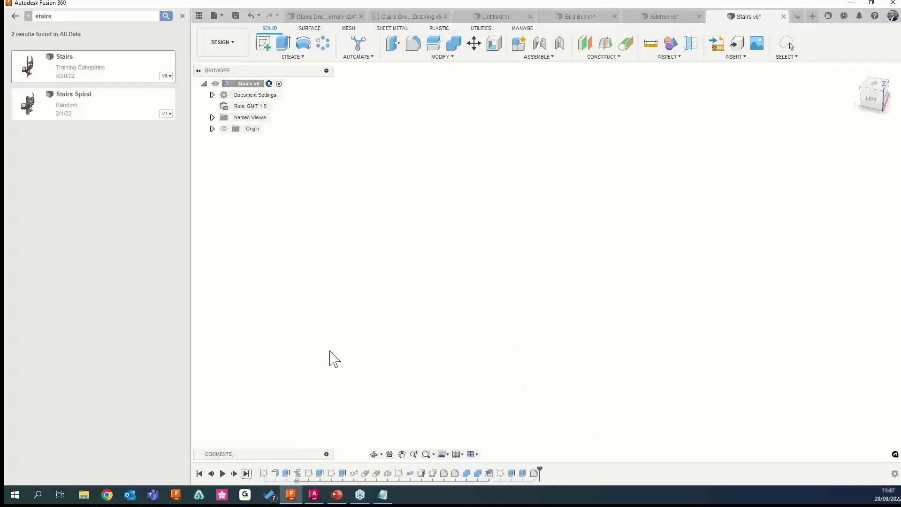
{"action": "scroll", "coordinate": [469, 282], "scroll_direction": "down", "scroll_amount": 2}
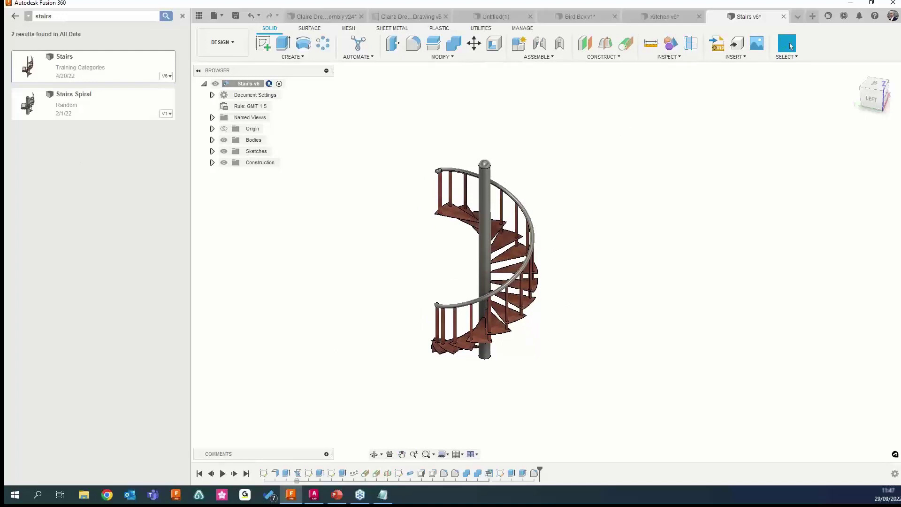
In the Bird Box design, undo the latest operations back to the assembled bird box and collapse the Sketches folder
{"action": "left_click", "coordinate": [587, 15]}
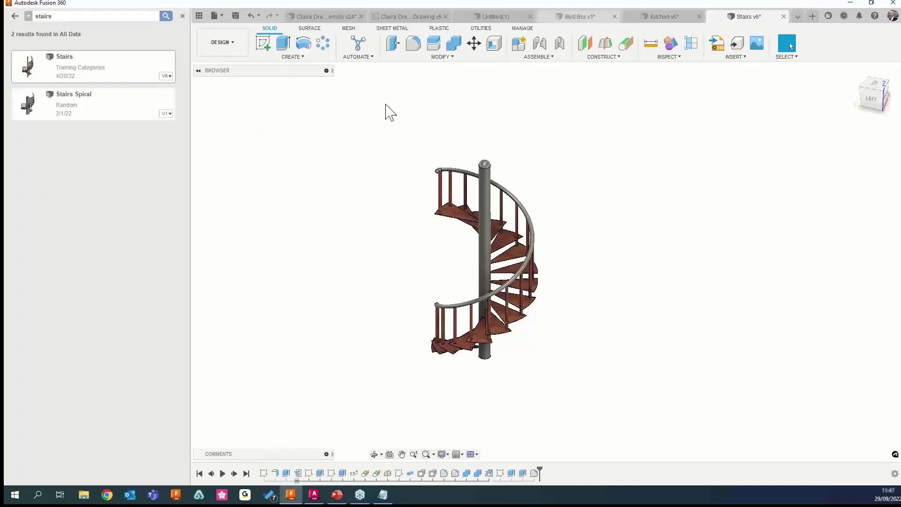
{"action": "left_click", "coordinate": [252, 16]}
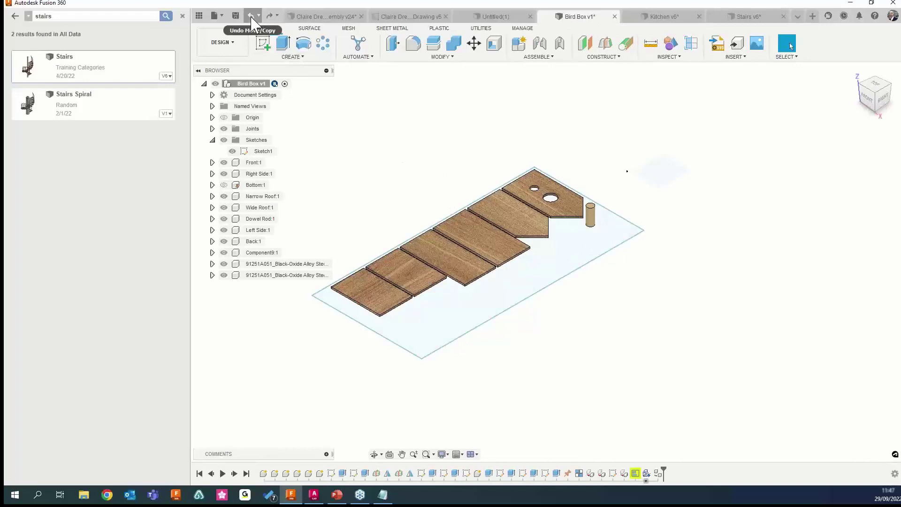
{"action": "left_click", "coordinate": [251, 16]}
{"action": "left_click", "coordinate": [250, 16]}
{"action": "scroll", "coordinate": [607, 246], "scroll_direction": "down", "scroll_amount": 1}
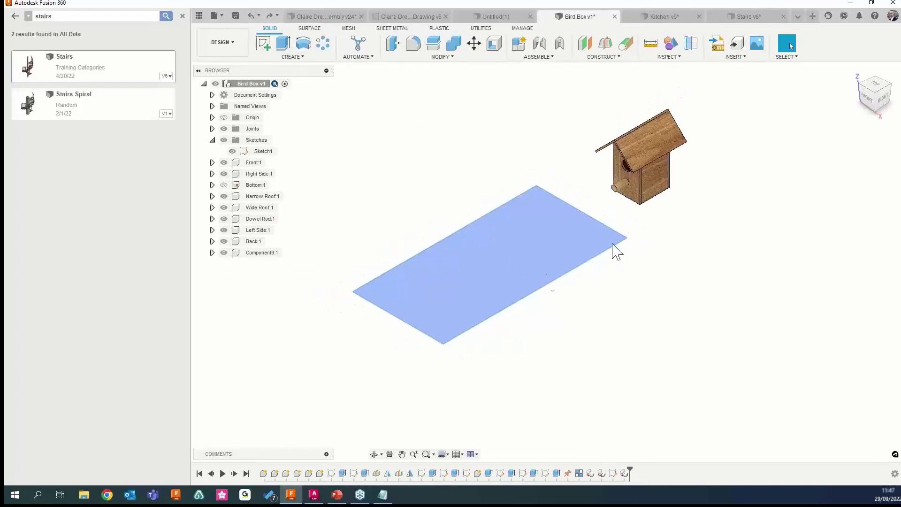
{"action": "middle_click_drag", "start_coordinate": [638, 199], "coordinate": [616, 217]}
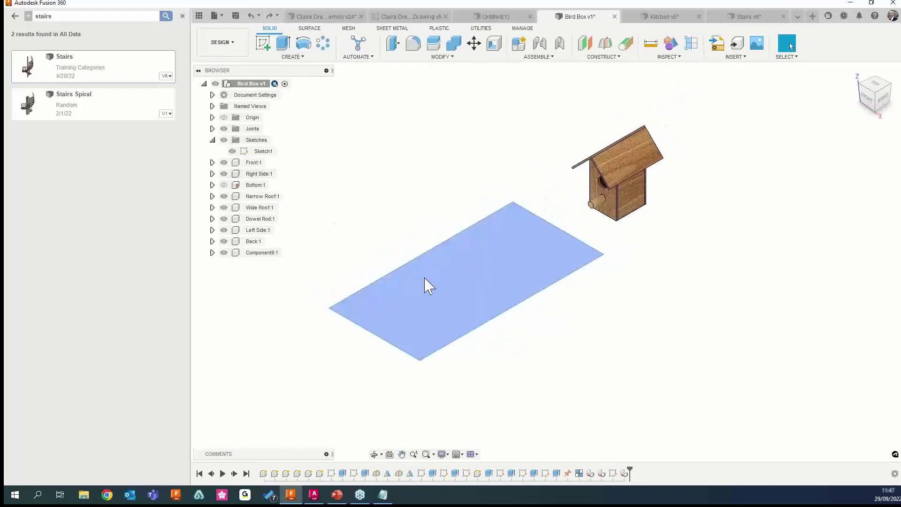
{"action": "middle_click_drag", "start_coordinate": [650, 172], "coordinate": [605, 185]}
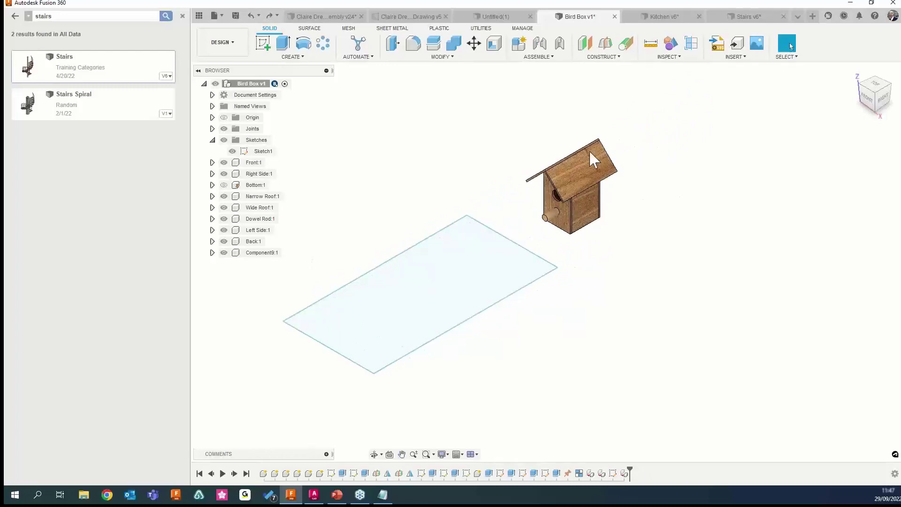
{"action": "scroll", "coordinate": [590, 166], "scroll_direction": "up", "scroll_amount": 3}
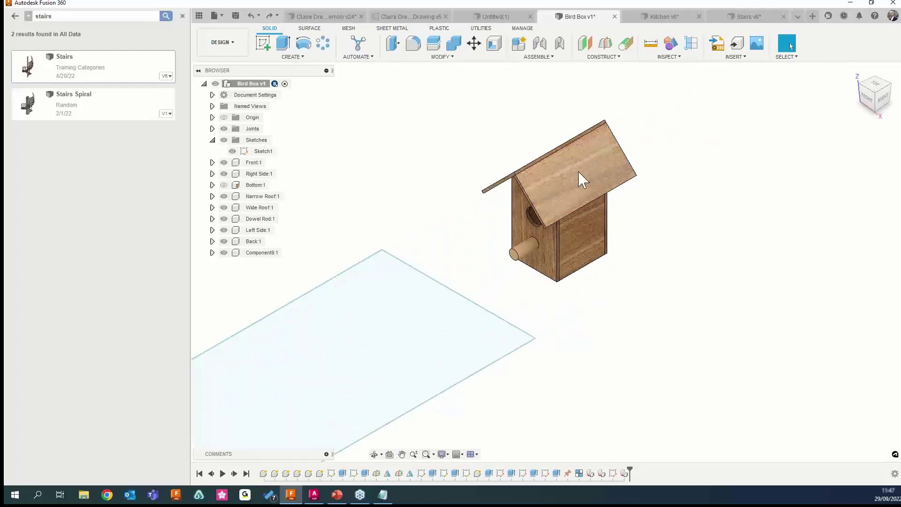
{"action": "left_click", "coordinate": [212, 140]}
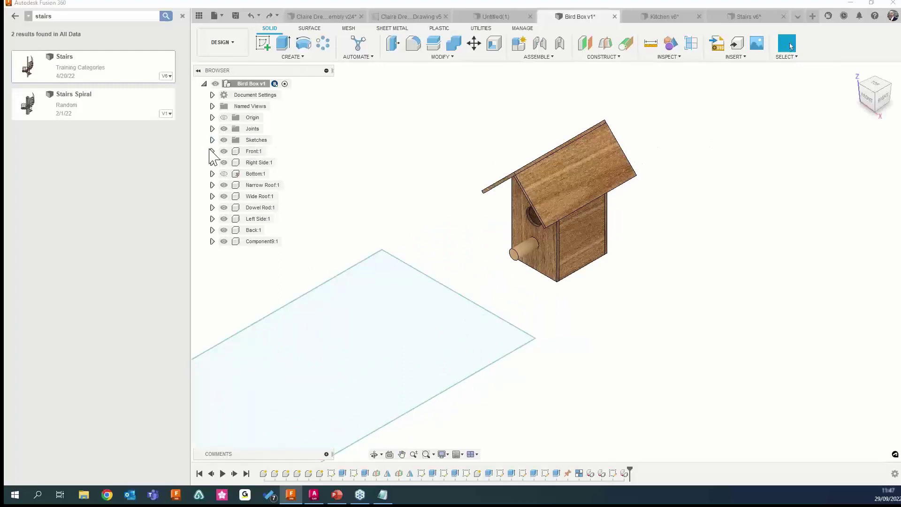
Switch to the TEST for WEBINAR dresser design and collapse its Sketches folder
{"action": "left_click", "coordinate": [327, 16]}
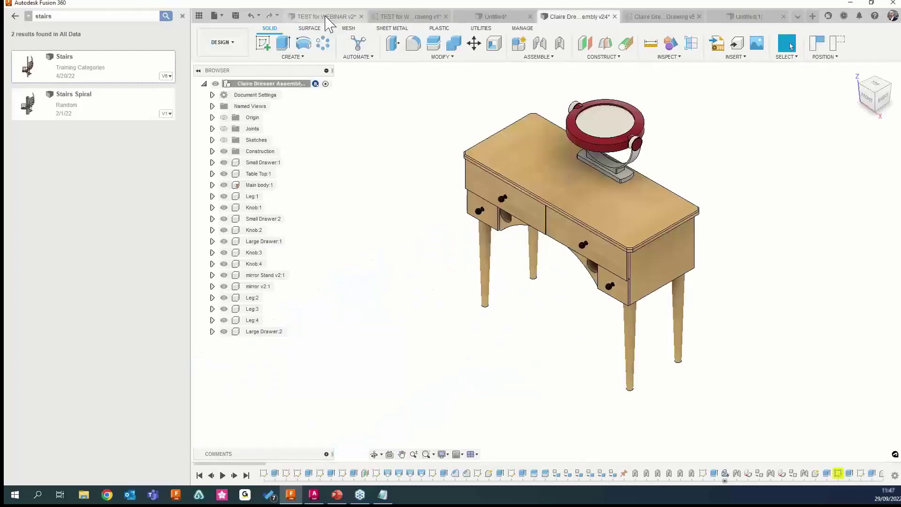
{"action": "left_click", "coordinate": [319, 18]}
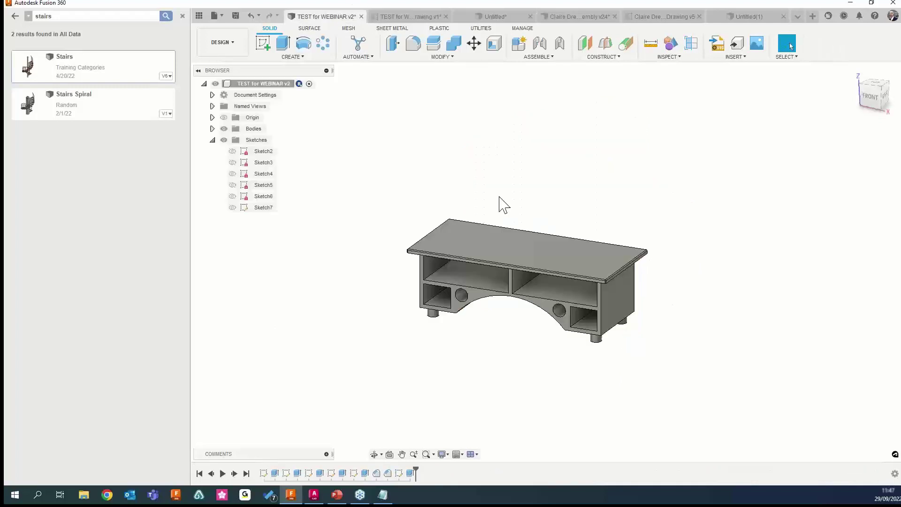
{"action": "middle_click_drag", "start_coordinate": [527, 202], "coordinate": [491, 199], "text": "shift"}
{"action": "left_click", "coordinate": [214, 140]}
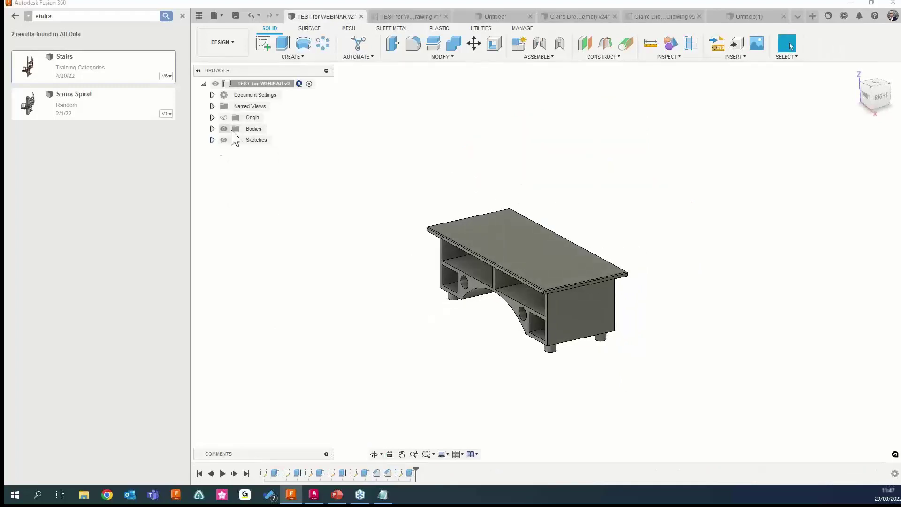
{"action": "middle_click_drag", "start_coordinate": [371, 172], "coordinate": [372, 161], "text": "shift"}
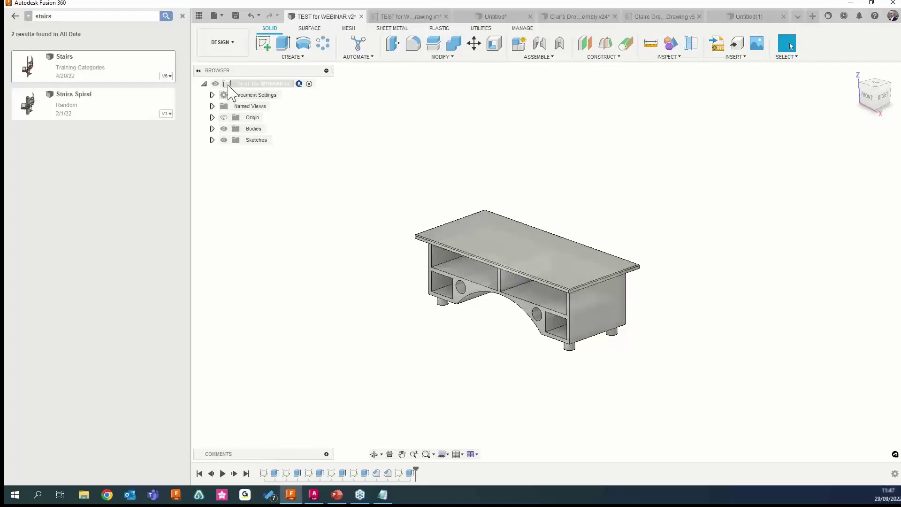
Expand the Bodies folder, highlight Body1 on the dresser and review the available solid creation commands
{"action": "left_click", "coordinate": [212, 129]}
{"action": "left_click", "coordinate": [255, 140]}
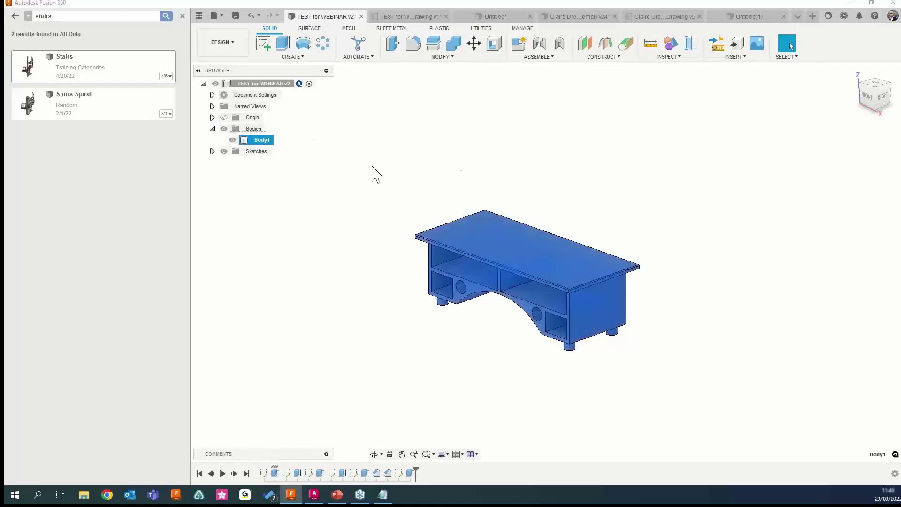
{"action": "left_click", "coordinate": [367, 205]}
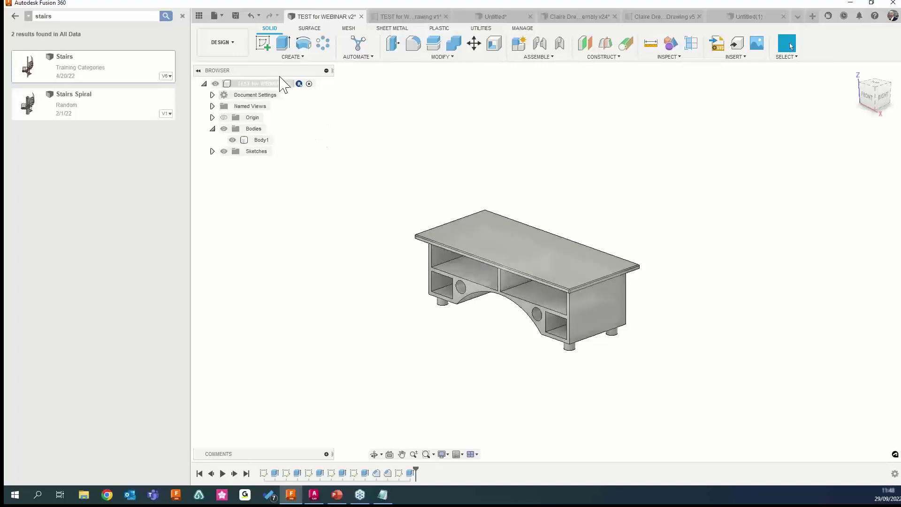
{"action": "left_click", "coordinate": [292, 57]}
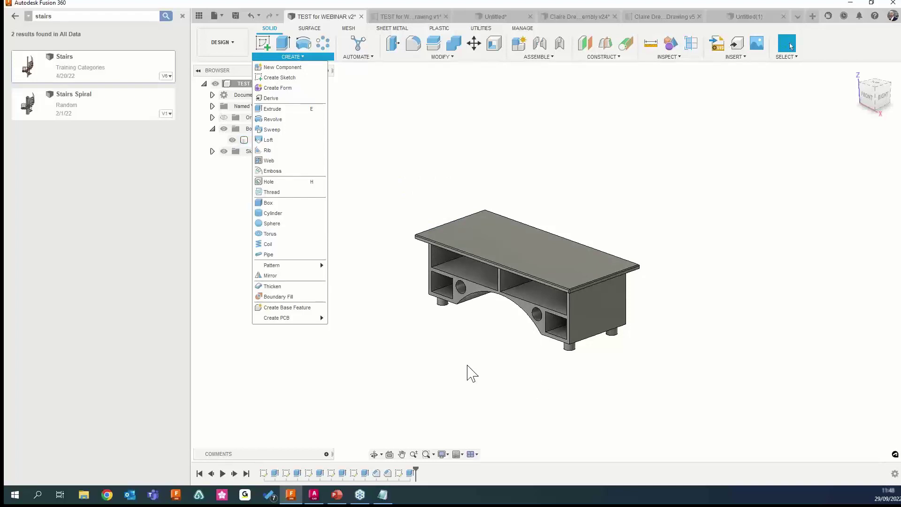
{"action": "left_click", "coordinate": [438, 261]}
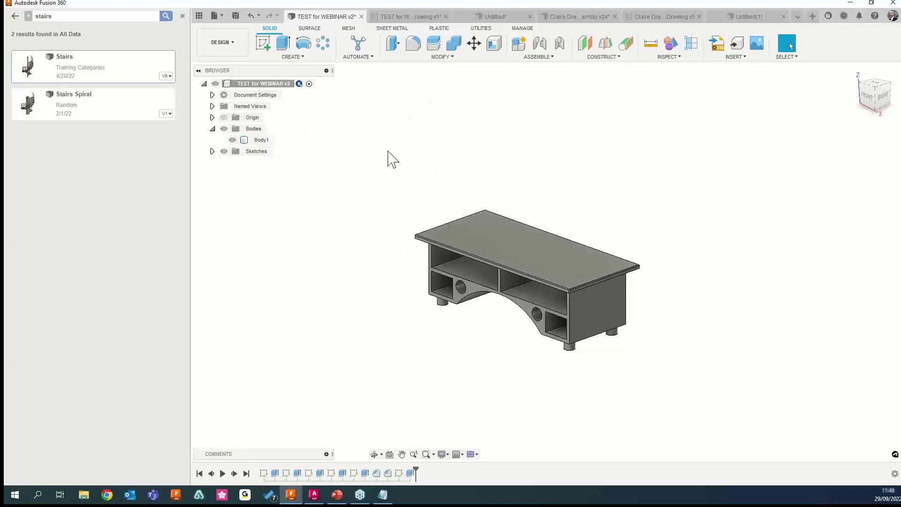
Split the dresser body with the underside face of the tabletop, separating the top from the cabinet
{"action": "left_click", "coordinate": [434, 45]}
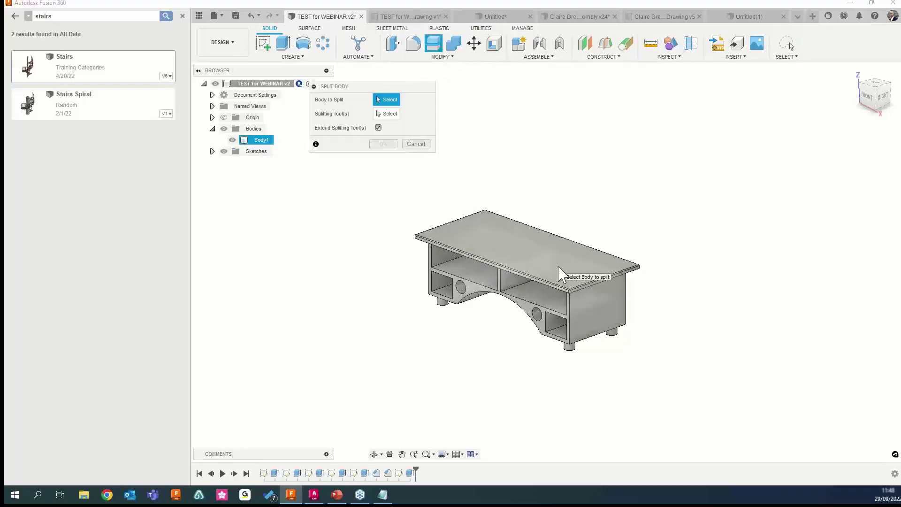
{"action": "left_click", "coordinate": [555, 277]}
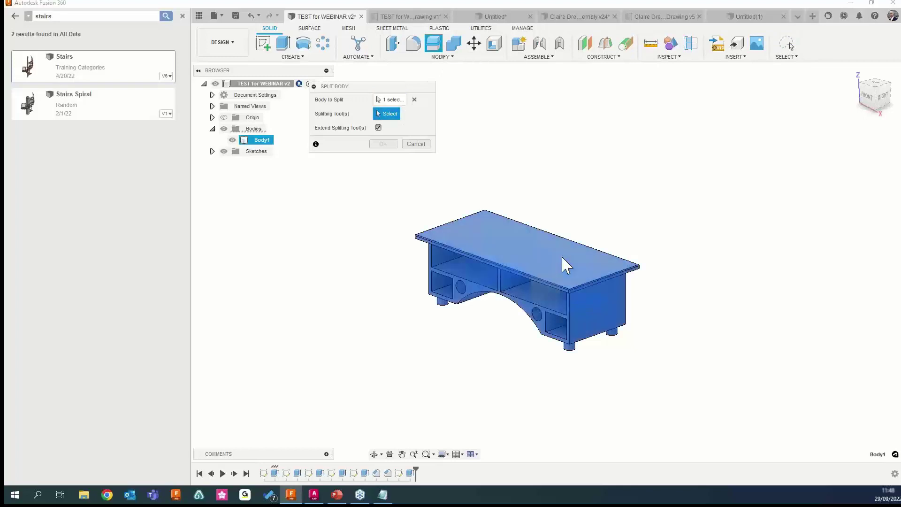
{"action": "middle_click_drag", "start_coordinate": [563, 263], "coordinate": [614, 224], "text": "shift"}
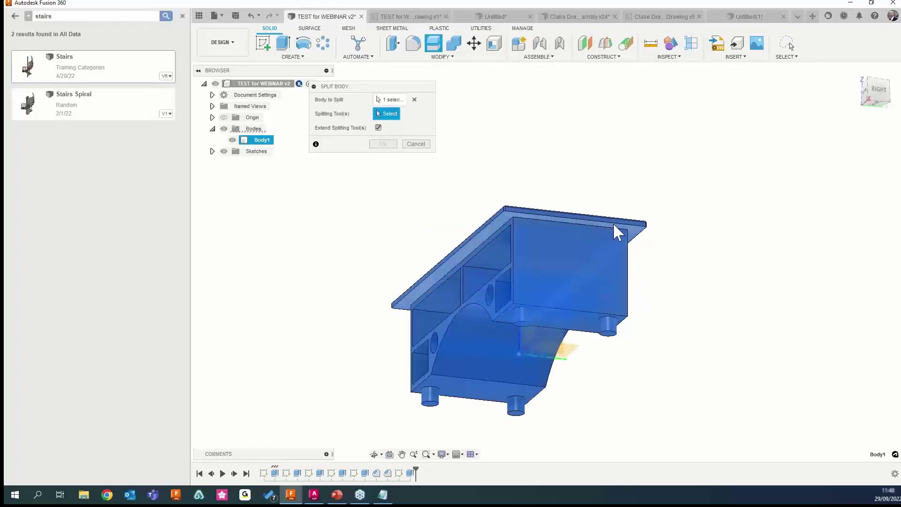
{"action": "left_click", "coordinate": [638, 236]}
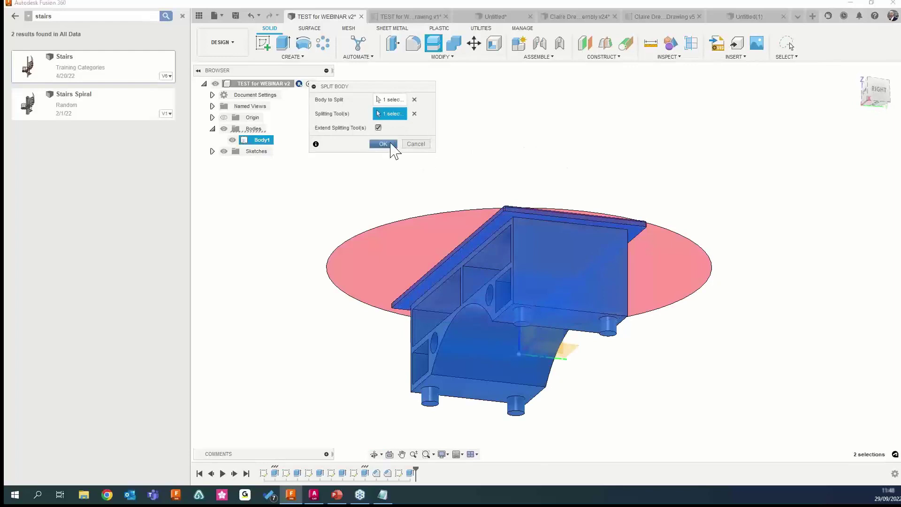
{"action": "left_click", "coordinate": [383, 144]}
{"action": "middle_click_drag", "start_coordinate": [460, 150], "coordinate": [465, 178], "text": "shift"}
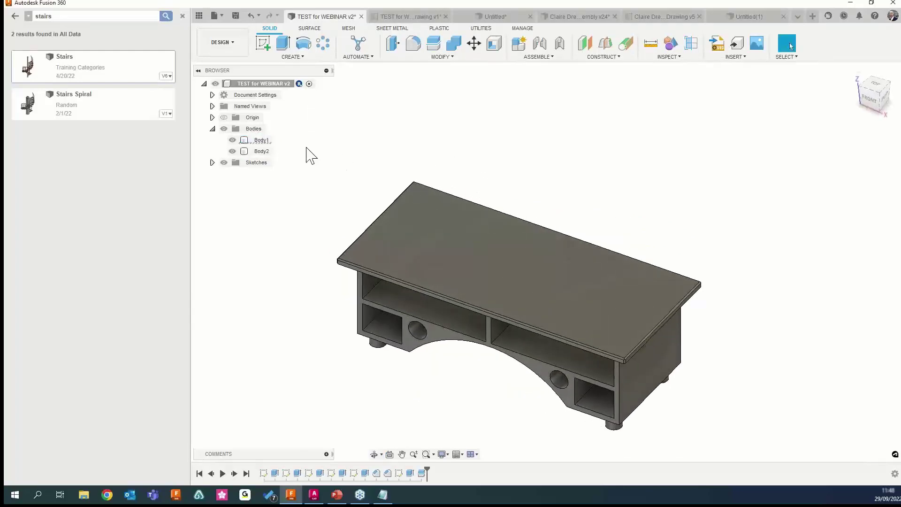
Create a separate component from each of the two dresser bodies, the tabletop Body1 and the cabinet Body2
{"action": "left_click", "coordinate": [261, 151]}
{"action": "left_click", "coordinate": [364, 210]}
{"action": "right_click", "coordinate": [261, 141]}
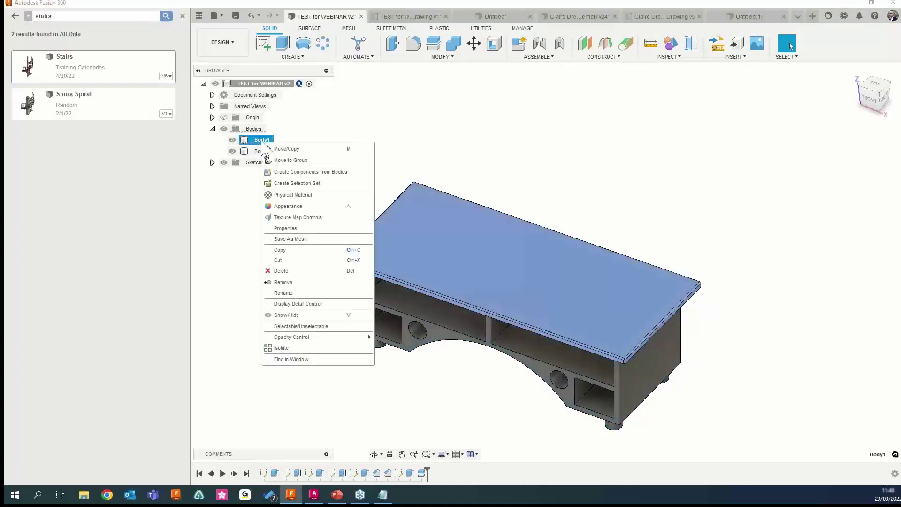
{"action": "left_click", "coordinate": [294, 173]}
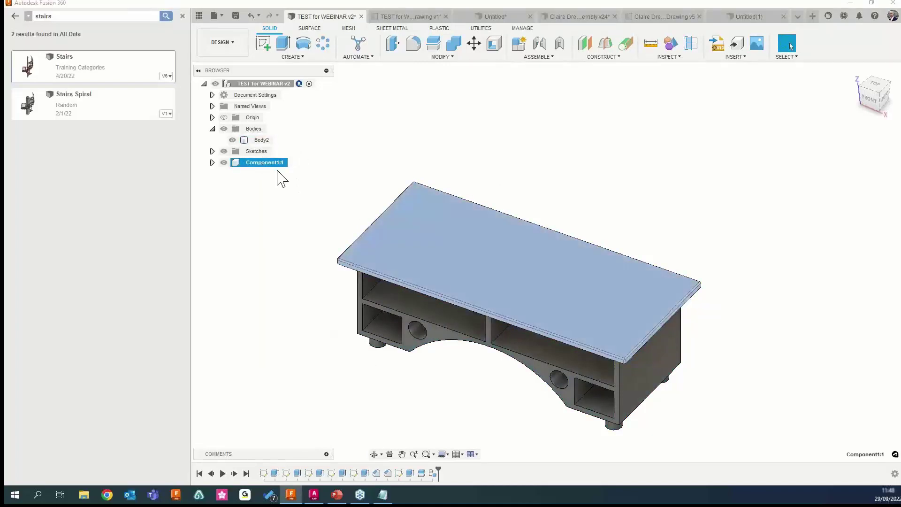
{"action": "right_click", "coordinate": [264, 141]}
{"action": "left_click", "coordinate": [289, 172]}
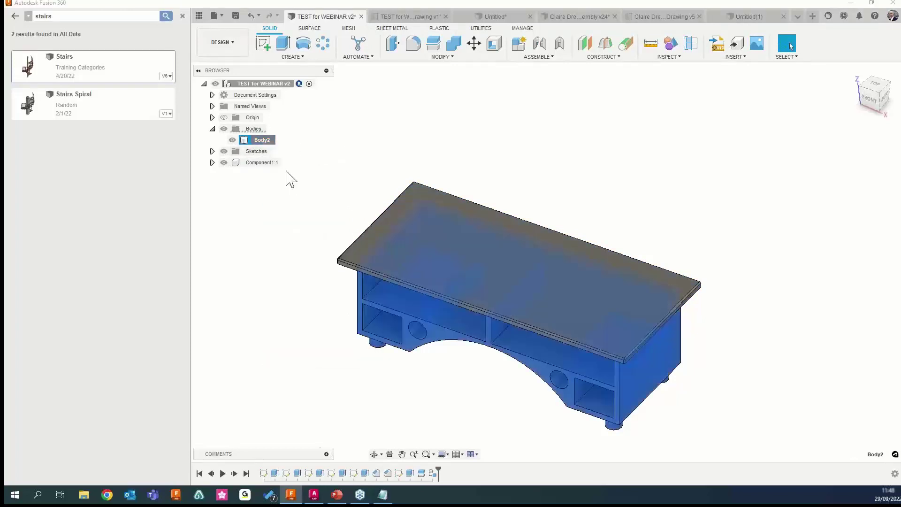
{"action": "scroll", "coordinate": [289, 195], "scroll_direction": "down", "scroll_amount": 2}
{"action": "middle_click_drag", "start_coordinate": [254, 166], "coordinate": [271, 168]}
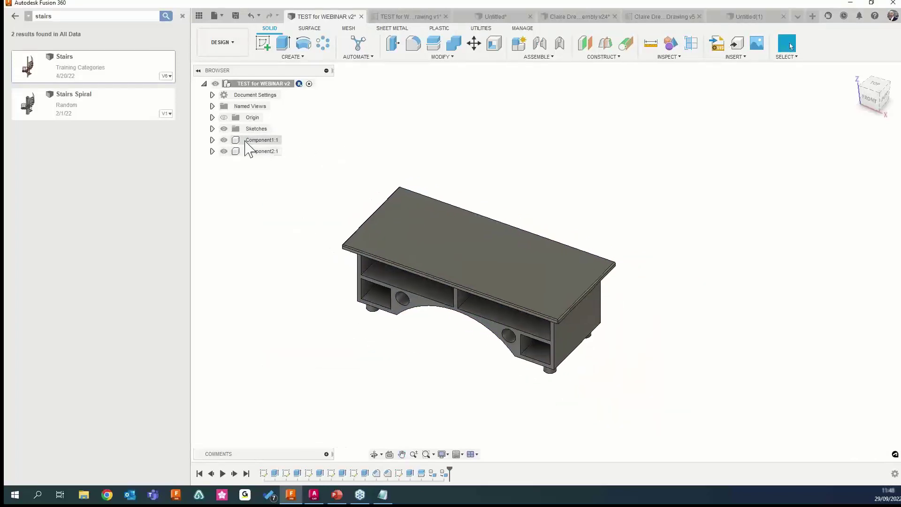
Twice move the tabletop and cabinet components freely apart to test that they are independent, reverting their positions each time
{"action": "left_click_drag", "start_coordinate": [433, 239], "coordinate": [637, 133]}
{"action": "left_click_drag", "start_coordinate": [476, 244], "coordinate": [305, 249]}
{"action": "left_click", "coordinate": [842, 40]}
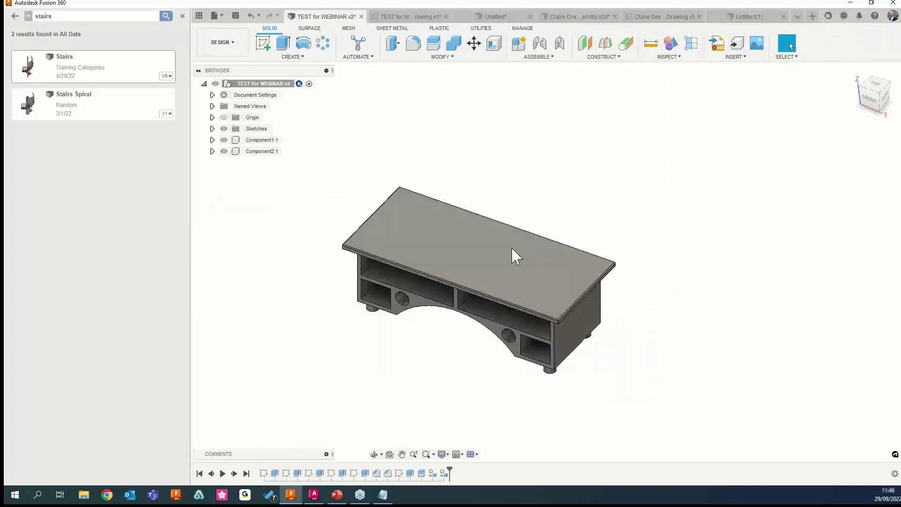
{"action": "left_click_drag", "start_coordinate": [511, 246], "coordinate": [697, 144]}
{"action": "left_click_drag", "start_coordinate": [518, 263], "coordinate": [393, 262]}
{"action": "left_click", "coordinate": [836, 43]}
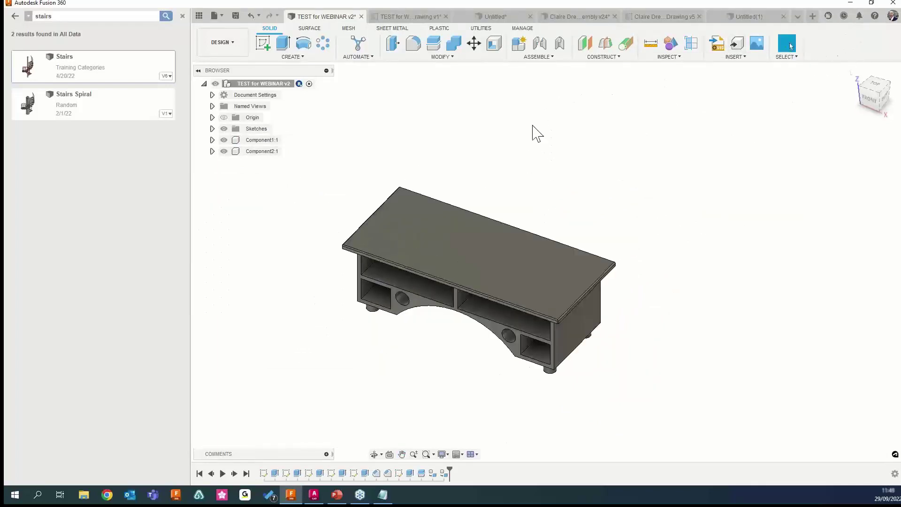
{"action": "middle_click_drag", "start_coordinate": [593, 194], "coordinate": [587, 167], "text": "shift"}
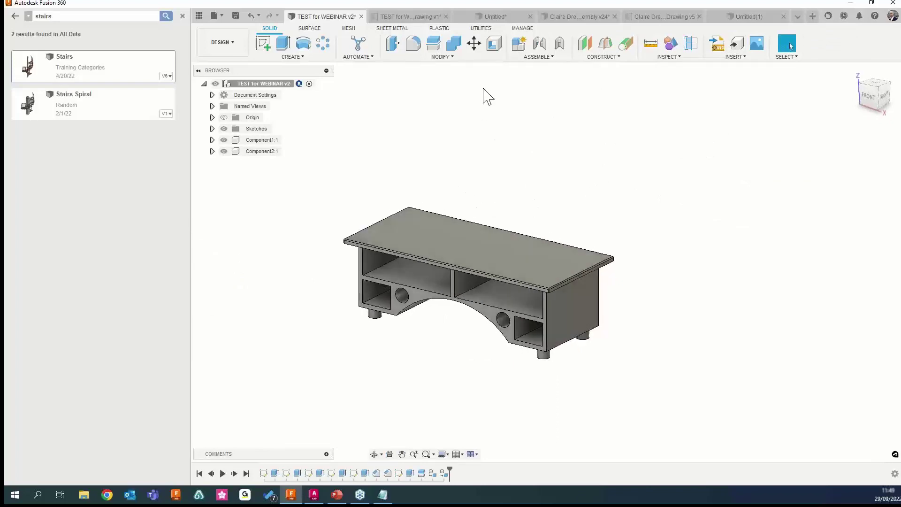
{"action": "left_click", "coordinate": [538, 43]}
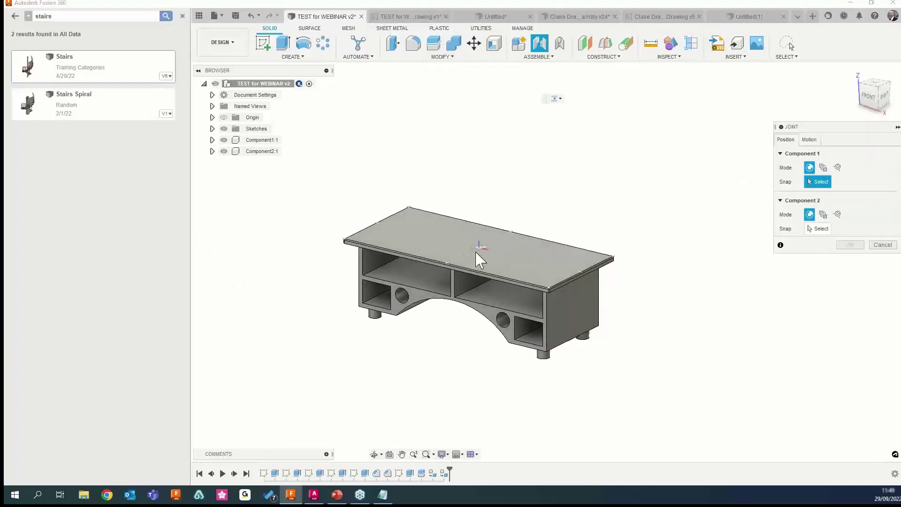
{"action": "left_click", "coordinate": [477, 253]}
{"action": "left_click", "coordinate": [883, 245]}
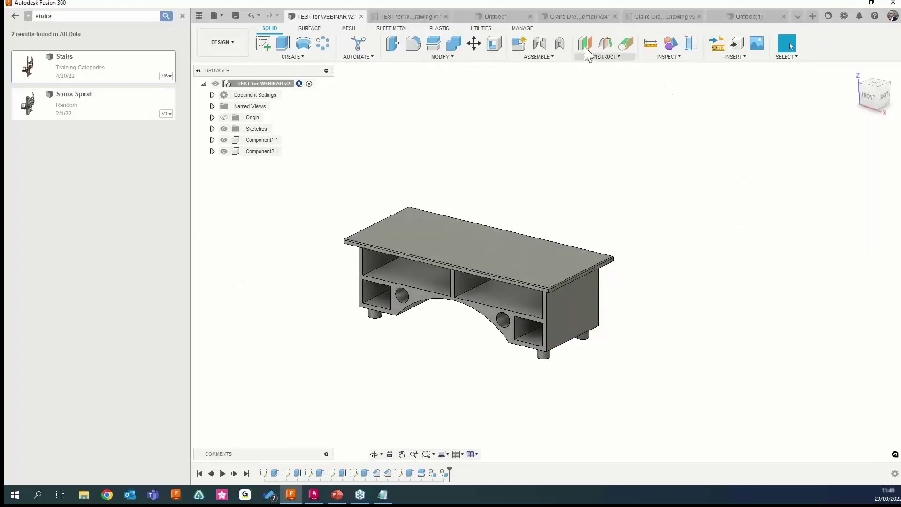
Create an as-built Revolute joint between the tabletop and cabinet components, snapped to the centre of the tabletop's upper face
{"action": "key", "text": "shift+j"}
{"action": "left_click", "coordinate": [501, 258]}
{"action": "left_click", "coordinate": [565, 311]}
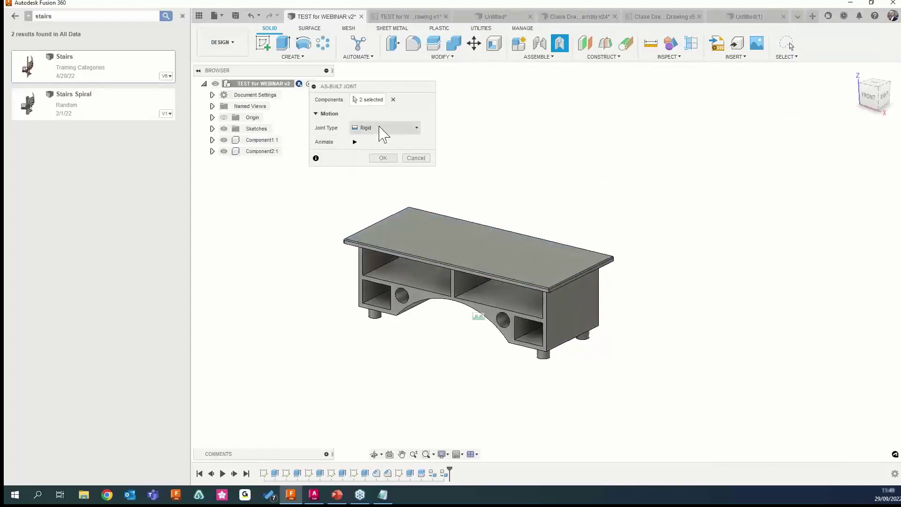
{"action": "left_click", "coordinate": [370, 101]}
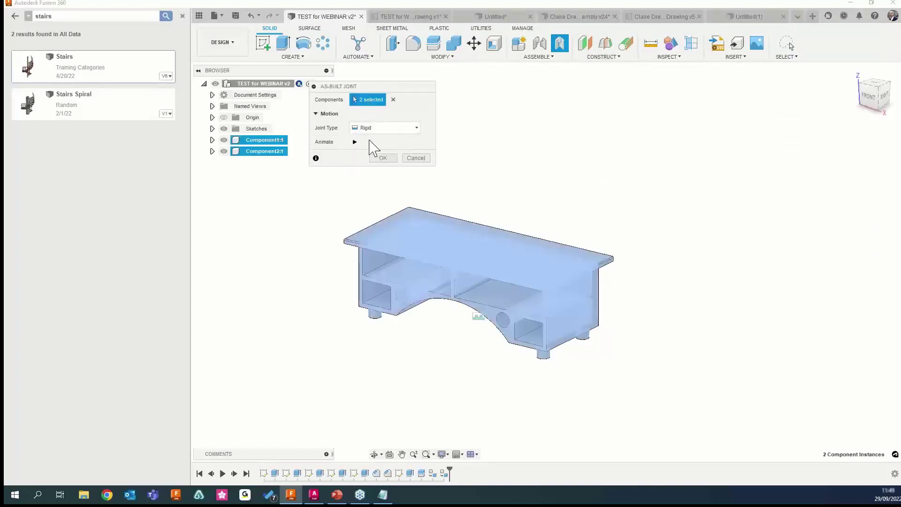
{"action": "left_click", "coordinate": [380, 128]}
{"action": "left_click", "coordinate": [400, 151]}
{"action": "left_click", "coordinate": [469, 233]}
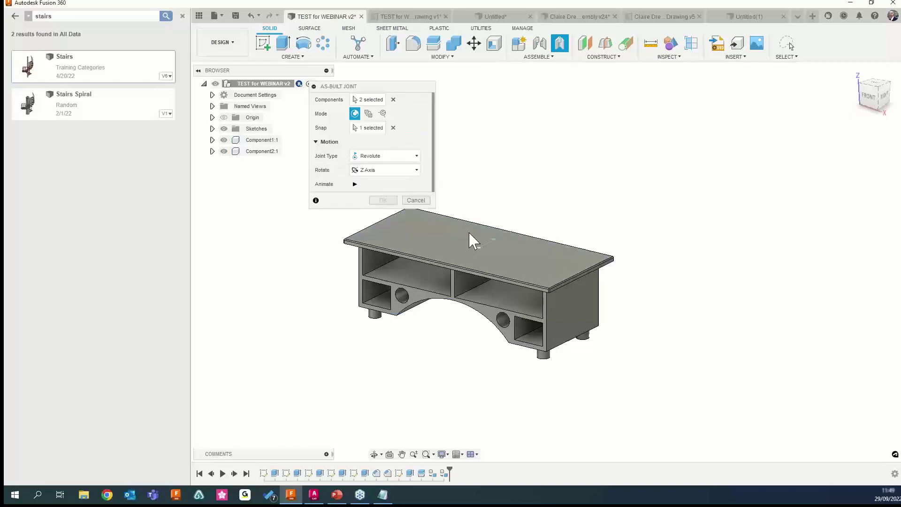
{"action": "left_click", "coordinate": [386, 200]}
Move the dresser and ground the cabinet Component2 with that position captured, and test-rotate the tabletop about its joint, undoing the rotation
{"action": "mouse_move", "coordinate": [416, 239]}
{"action": "left_mouse_down"}
{"action": "mouse_move", "coordinate": [401, 254]}
{"action": "mouse_move", "coordinate": [421, 255]}
{"action": "left_mouse_up"}
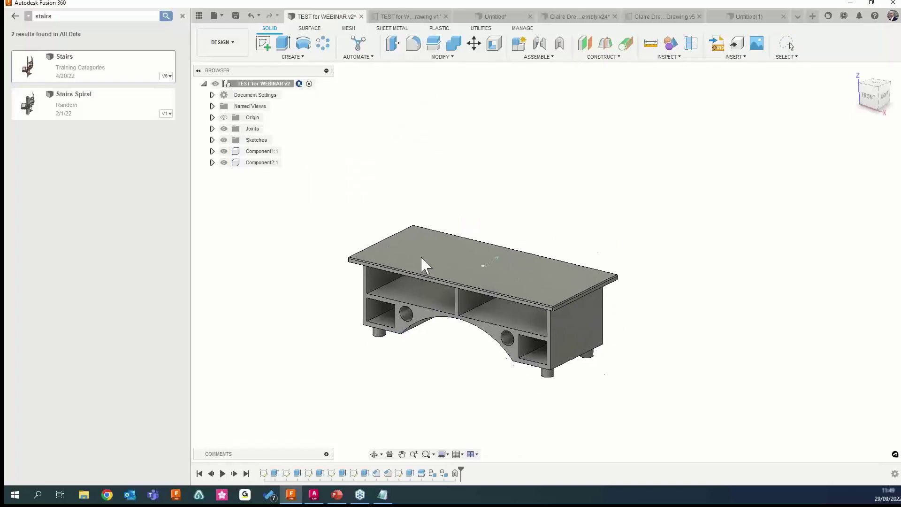
{"action": "right_click", "coordinate": [264, 164]}
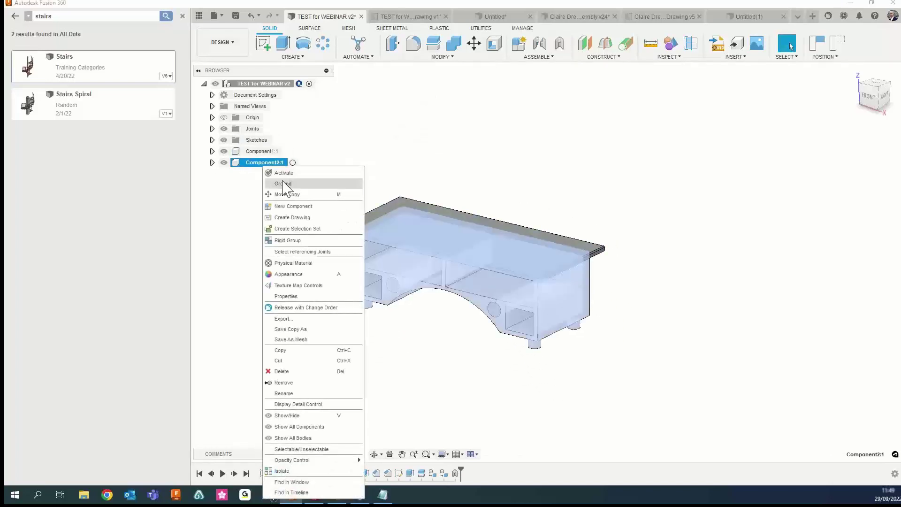
{"action": "left_click", "coordinate": [283, 184]}
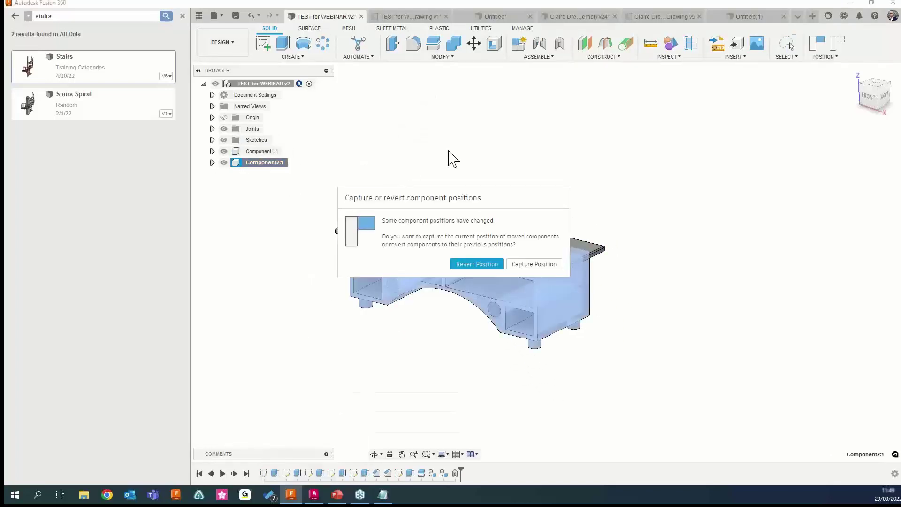
{"action": "left_click", "coordinate": [513, 259]}
{"action": "left_click_drag", "start_coordinate": [395, 240], "coordinate": [531, 292]}
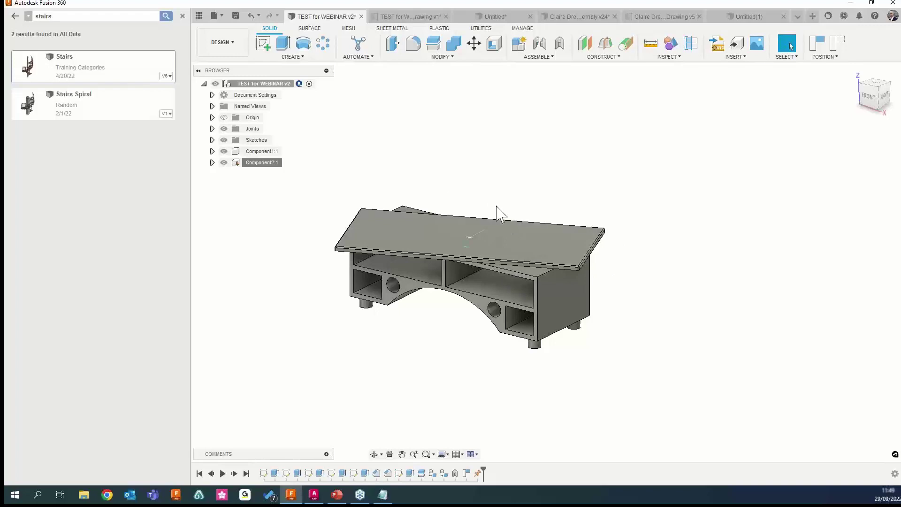
{"action": "key", "text": "ctrl+z"}
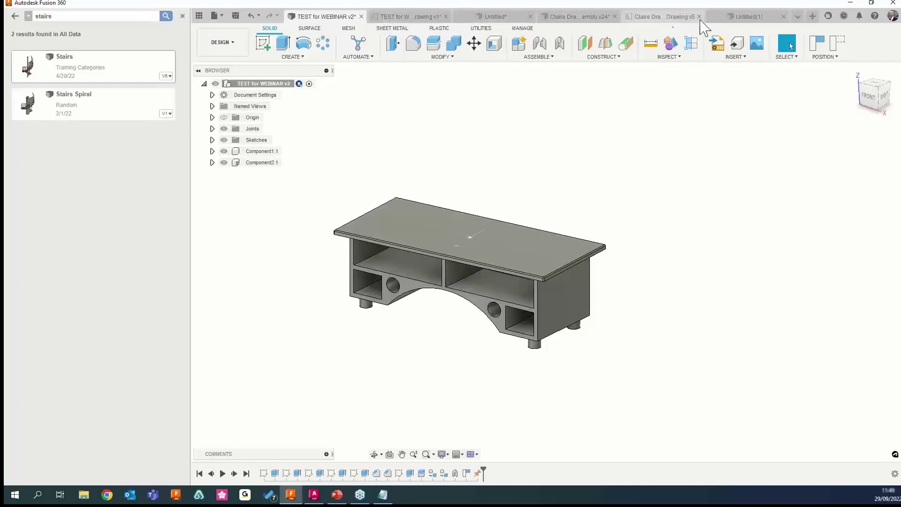
Switch to the Bird Box v1 design and highlight its components one after another, from Front to Component9, to examine each part
{"action": "left_click", "coordinate": [798, 18]}
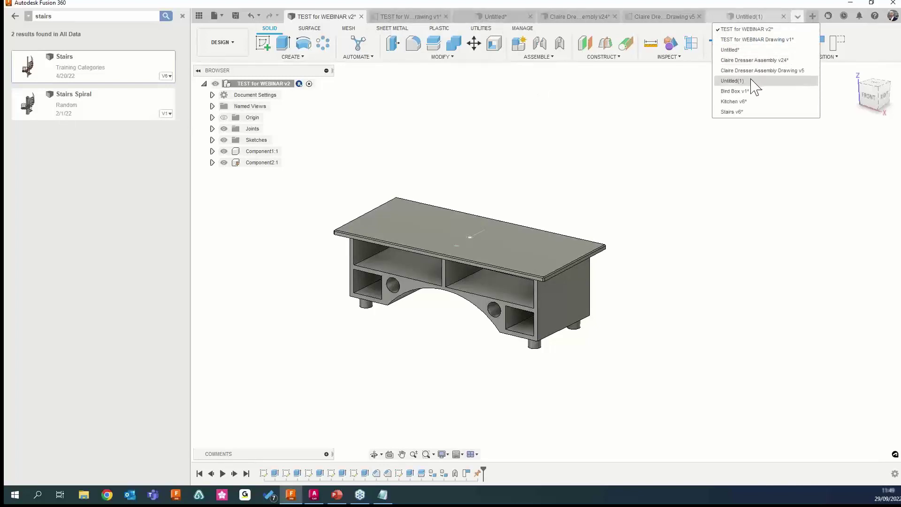
{"action": "left_click", "coordinate": [747, 100]}
{"action": "scroll", "coordinate": [490, 202], "scroll_direction": "down", "scroll_amount": 2}
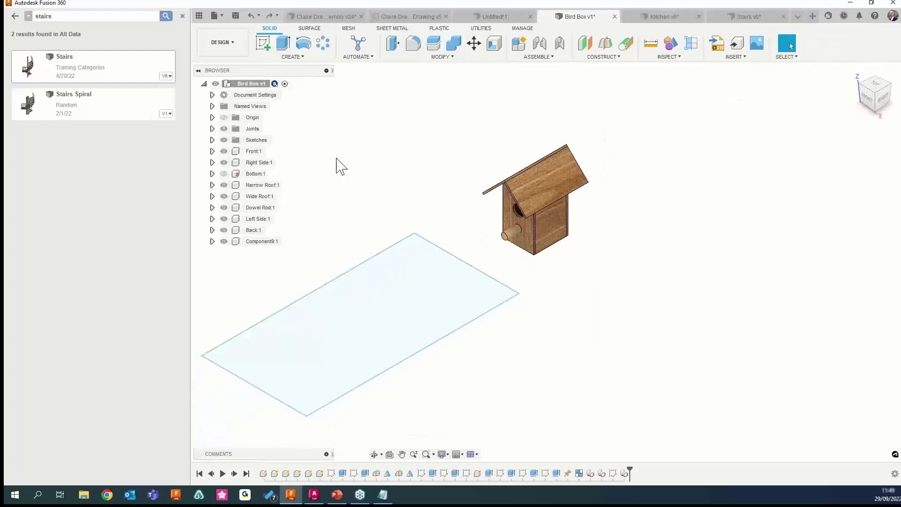
{"action": "left_click", "coordinate": [255, 152]}
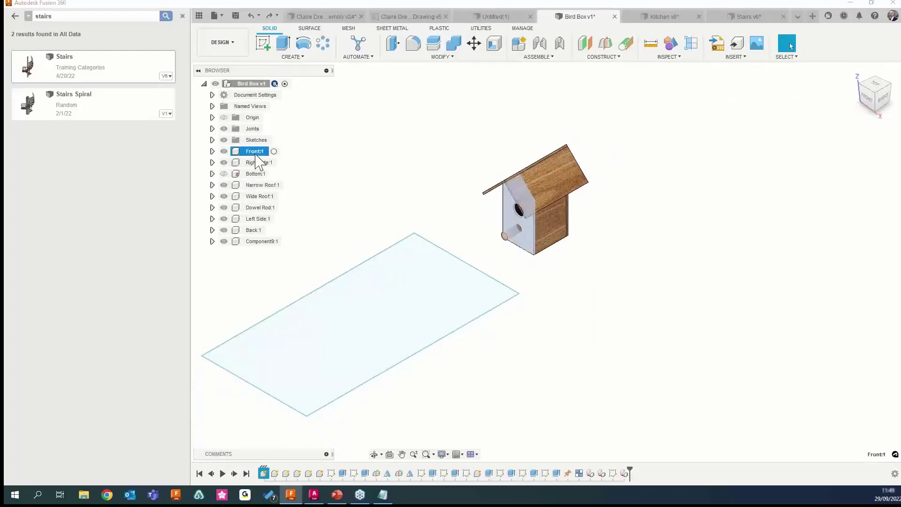
{"action": "left_click", "coordinate": [256, 163]}
{"action": "left_click", "coordinate": [250, 173]}
{"action": "left_click", "coordinate": [251, 185]}
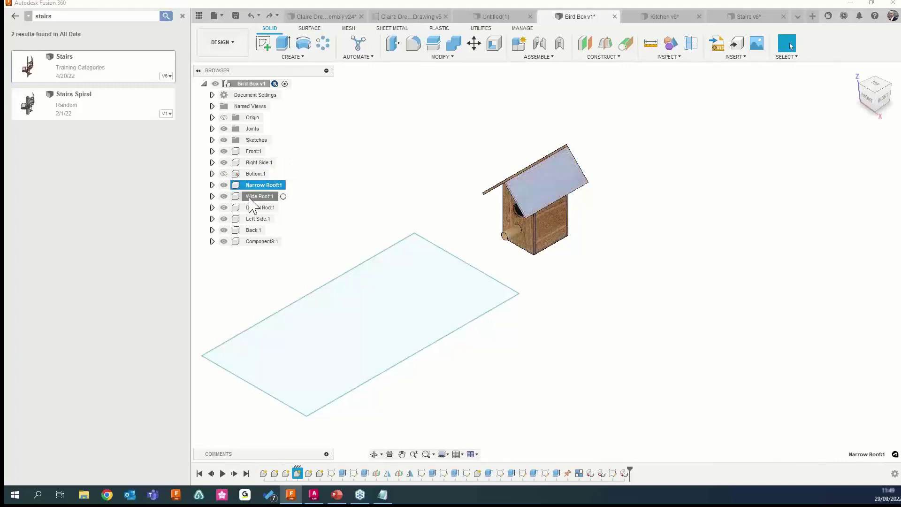
{"action": "left_click", "coordinate": [249, 208]}
{"action": "left_click", "coordinate": [249, 219]}
{"action": "left_click", "coordinate": [249, 231]}
{"action": "left_click", "coordinate": [250, 241]}
{"action": "left_click", "coordinate": [334, 193]}
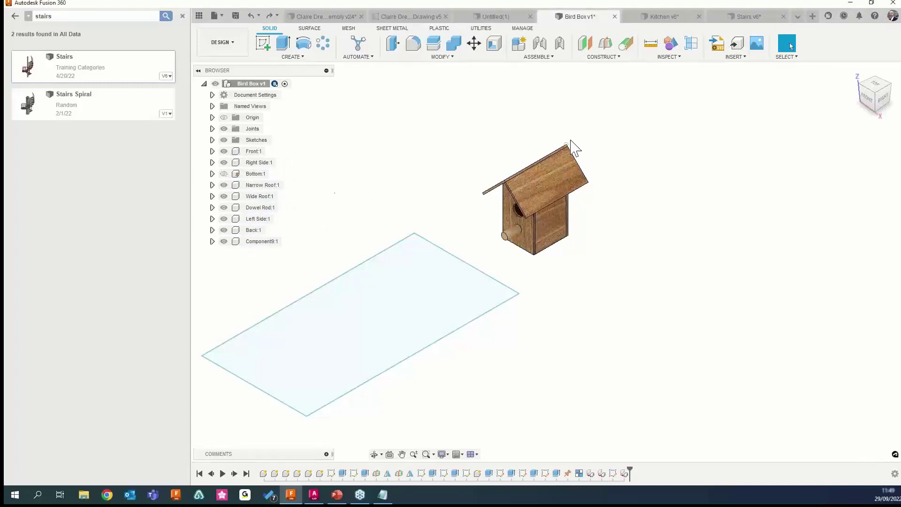
Reshape the rectangle in Sketch1 into a roughly square sheet by moving its edges freehand
{"action": "middle_click_drag", "start_coordinate": [474, 209], "coordinate": [547, 175]}
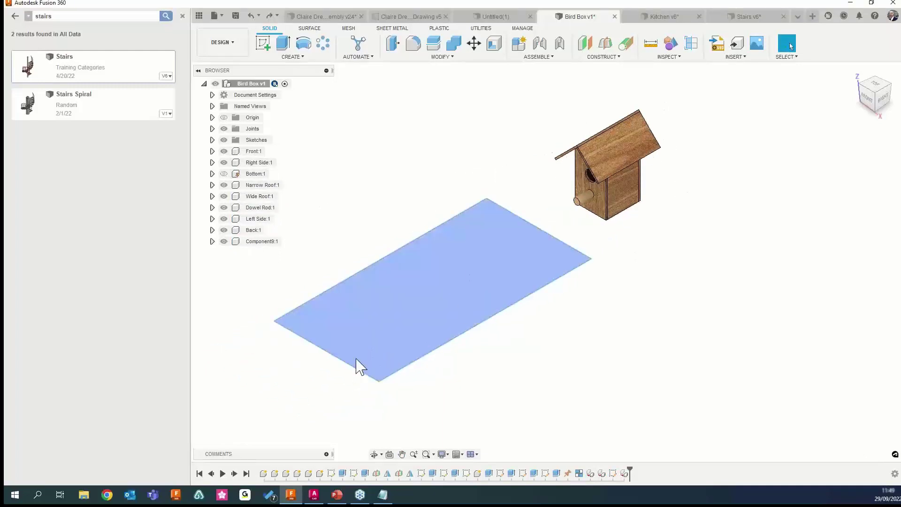
{"action": "left_click", "coordinate": [212, 140]}
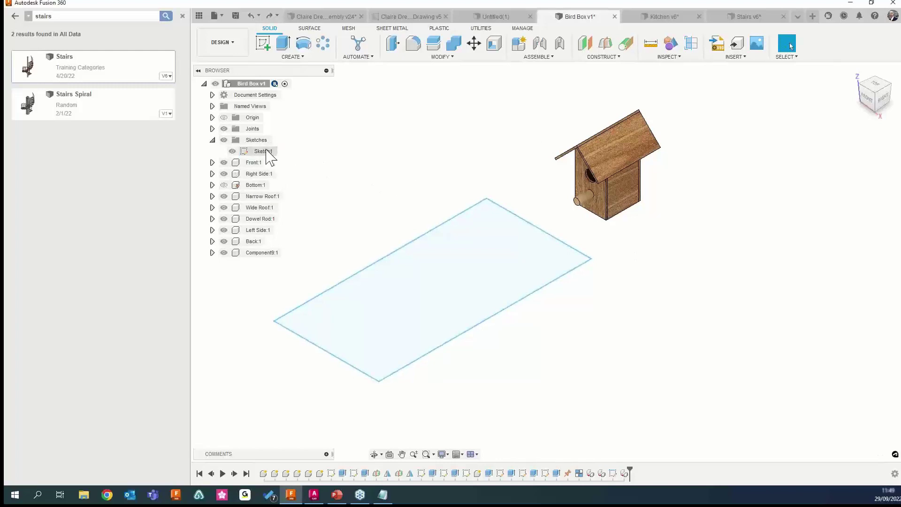
{"action": "left_click", "coordinate": [467, 232]}
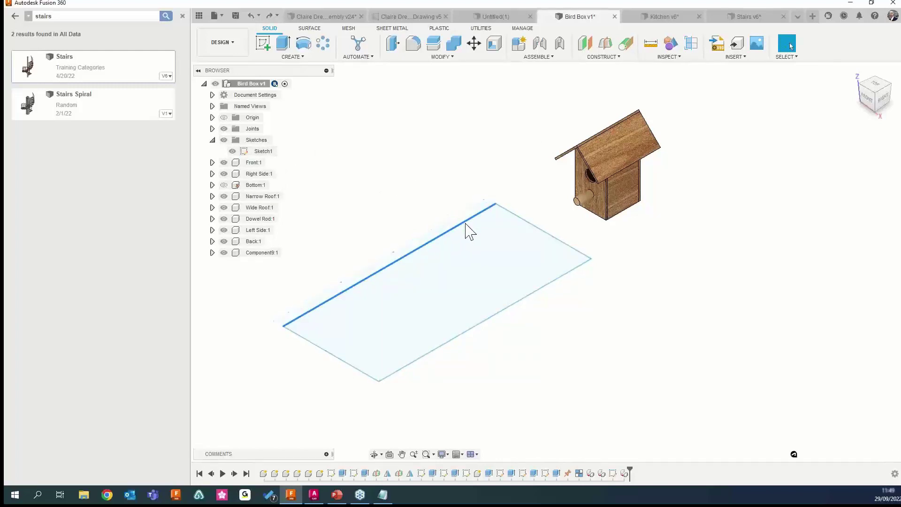
{"action": "left_click_drag", "start_coordinate": [470, 227], "coordinate": [466, 224]}
{"action": "left_click_drag", "start_coordinate": [546, 236], "coordinate": [475, 280]}
{"action": "left_click_drag", "start_coordinate": [470, 336], "coordinate": [503, 358]}
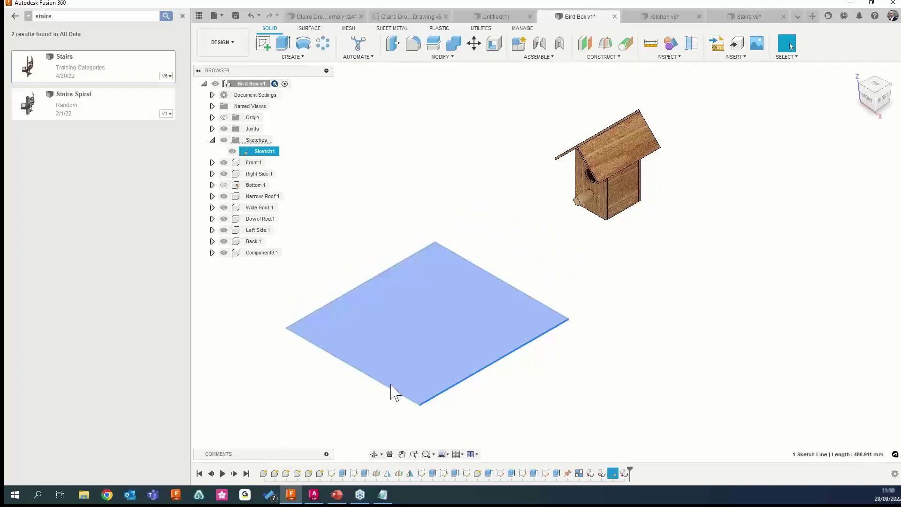
{"action": "left_click_drag", "start_coordinate": [388, 390], "coordinate": [384, 279]}
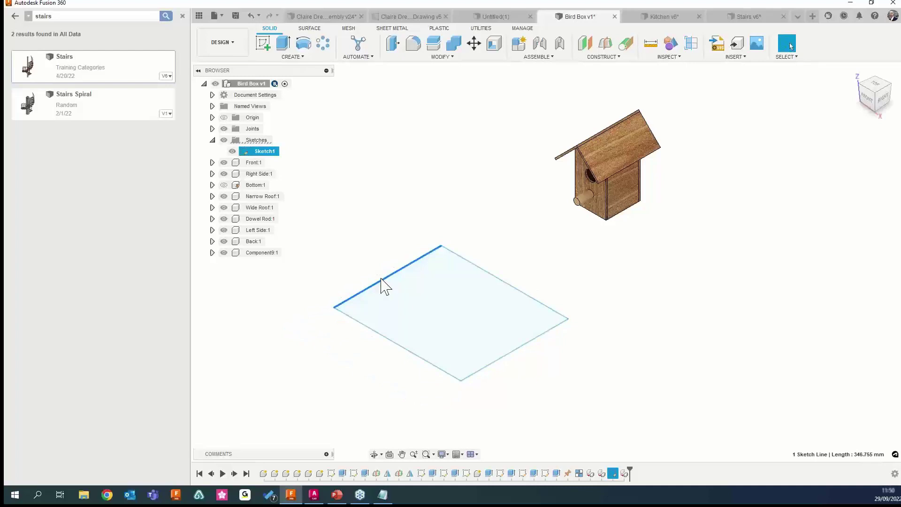
{"action": "left_click_drag", "start_coordinate": [369, 288], "coordinate": [323, 347]}
{"action": "left_click_drag", "start_coordinate": [522, 345], "coordinate": [527, 347]}
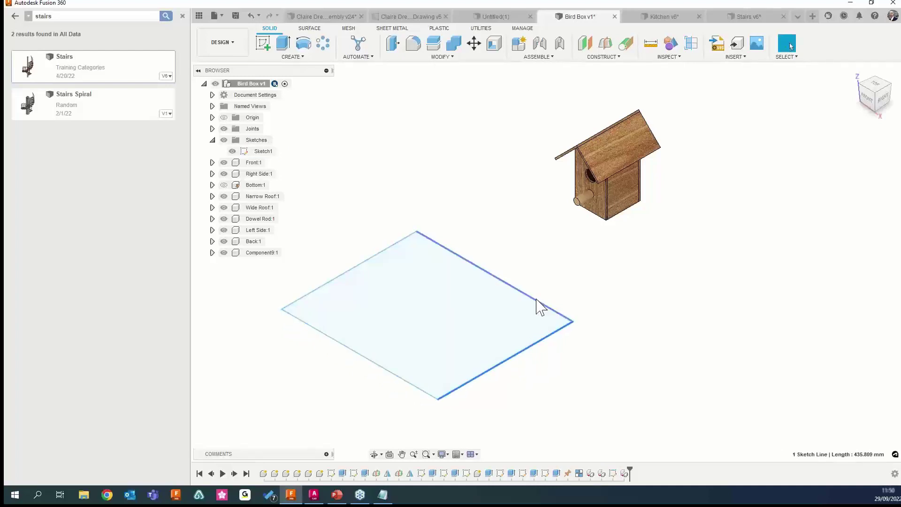
{"action": "left_click_drag", "start_coordinate": [536, 301], "coordinate": [550, 278]}
{"action": "left_click", "coordinate": [530, 208]}
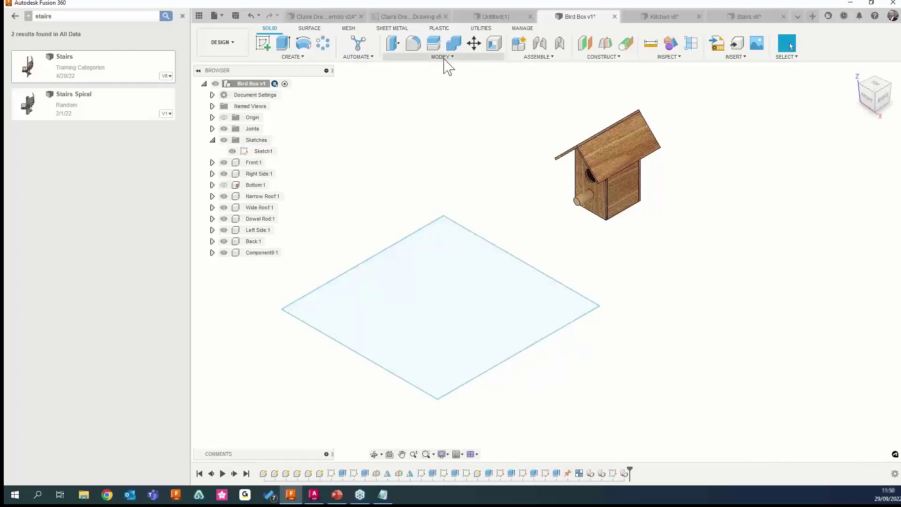
{"action": "left_click", "coordinate": [444, 58]}
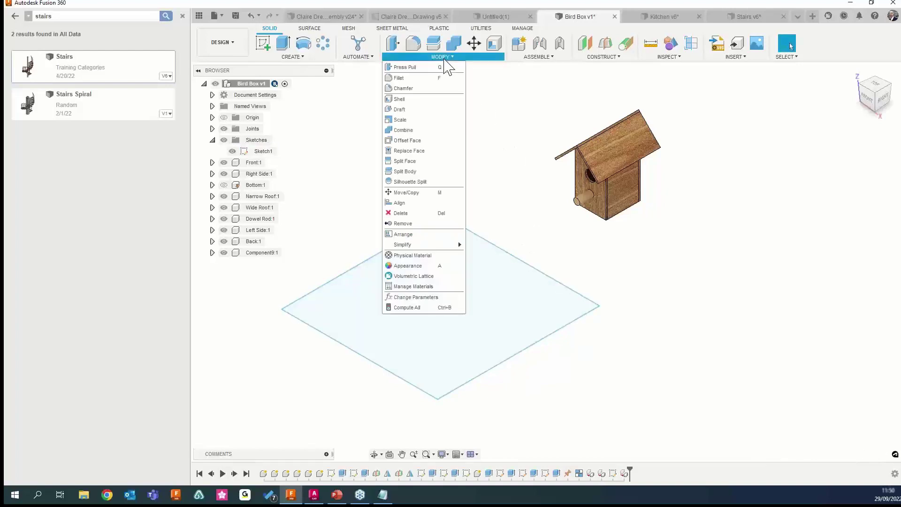
{"action": "left_click", "coordinate": [404, 234]}
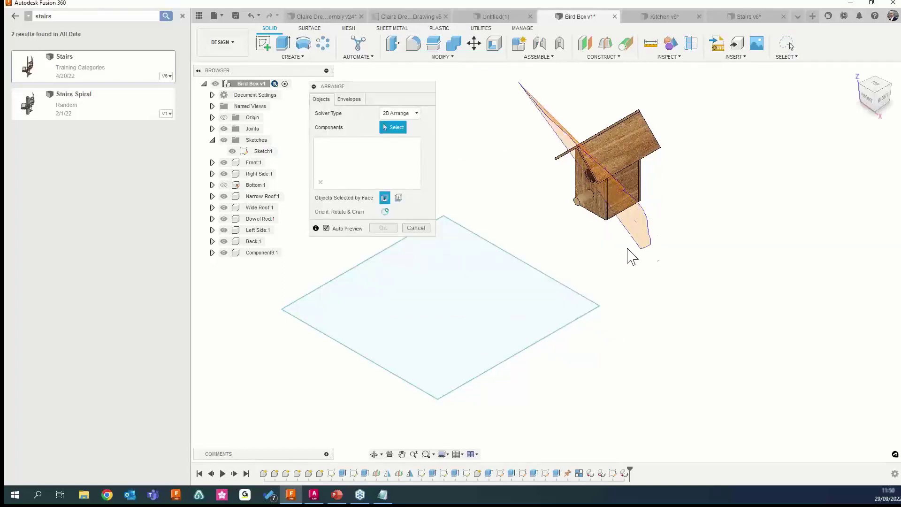
{"action": "left_click", "coordinate": [581, 200]}
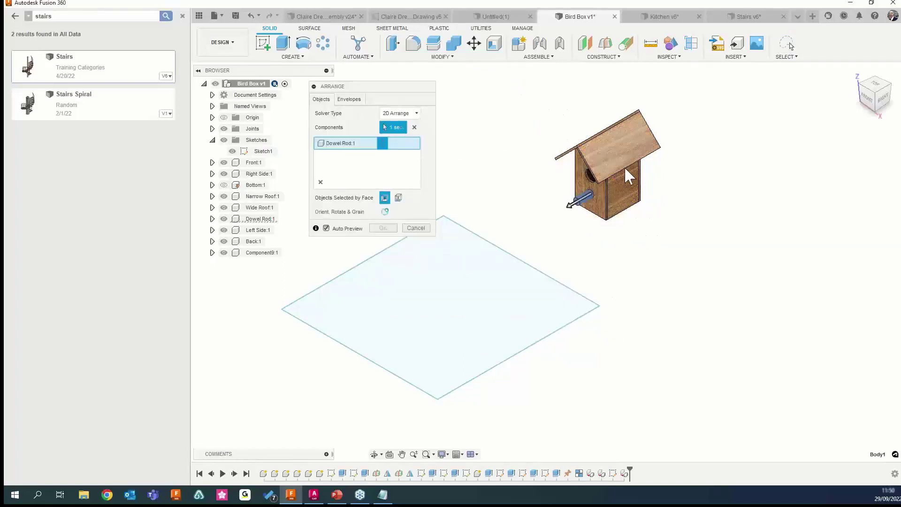
{"action": "left_click", "coordinate": [416, 228]}
Start a 2D Arrange with all visible bird box components selected, and remove the Dowel Rod from the selection
{"action": "left_click", "coordinate": [443, 57]}
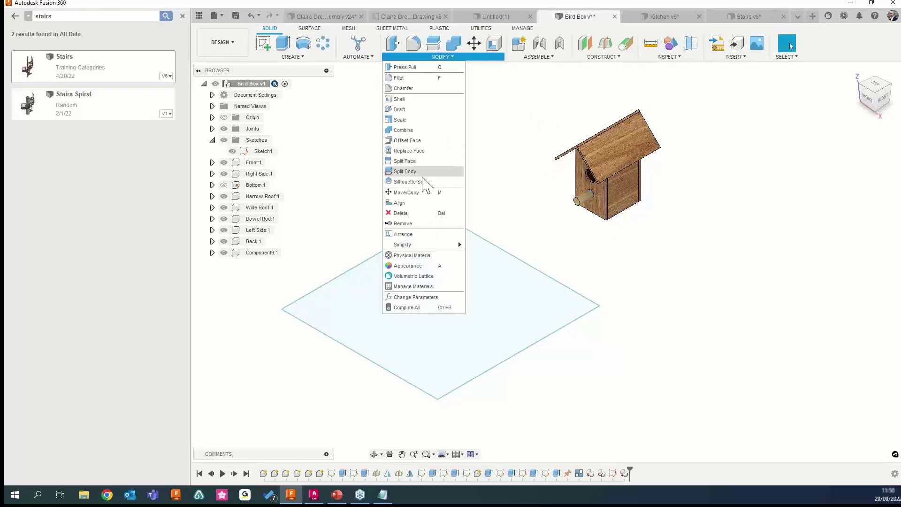
{"action": "left_click", "coordinate": [417, 233]}
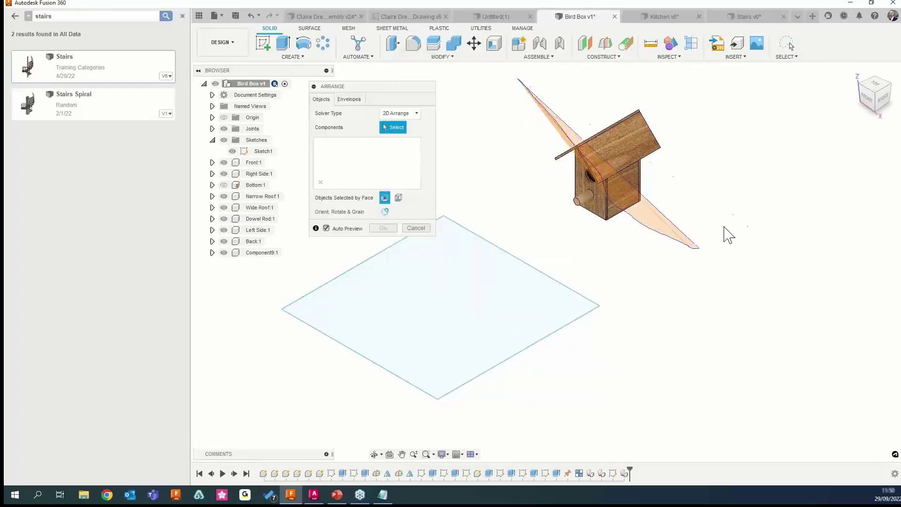
{"action": "left_click_drag", "start_coordinate": [718, 243], "coordinate": [693, 174]}
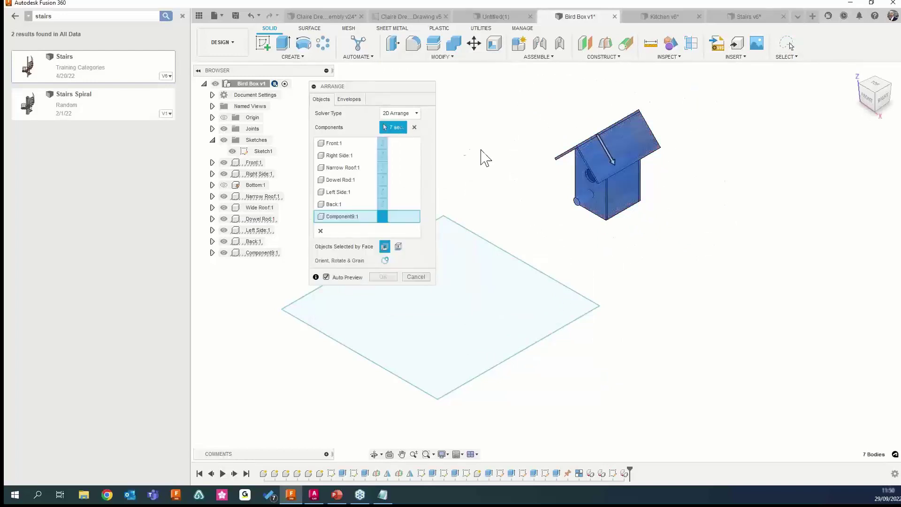
{"action": "left_click_drag", "start_coordinate": [372, 88], "coordinate": [774, 123]}
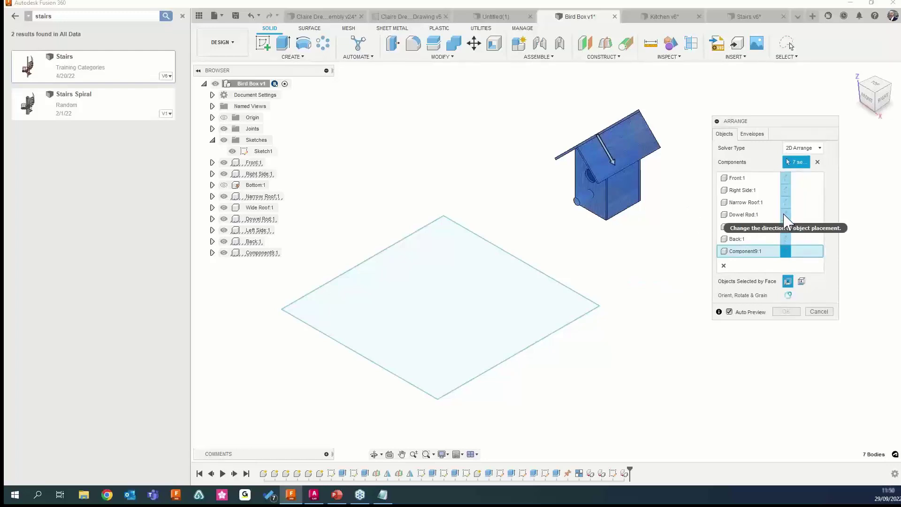
{"action": "left_click", "coordinate": [751, 216]}
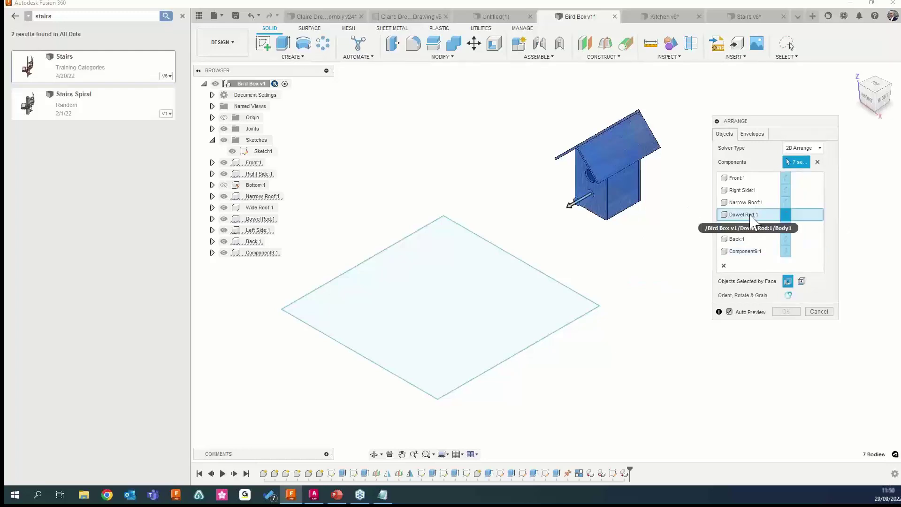
{"action": "left_click", "coordinate": [724, 265]}
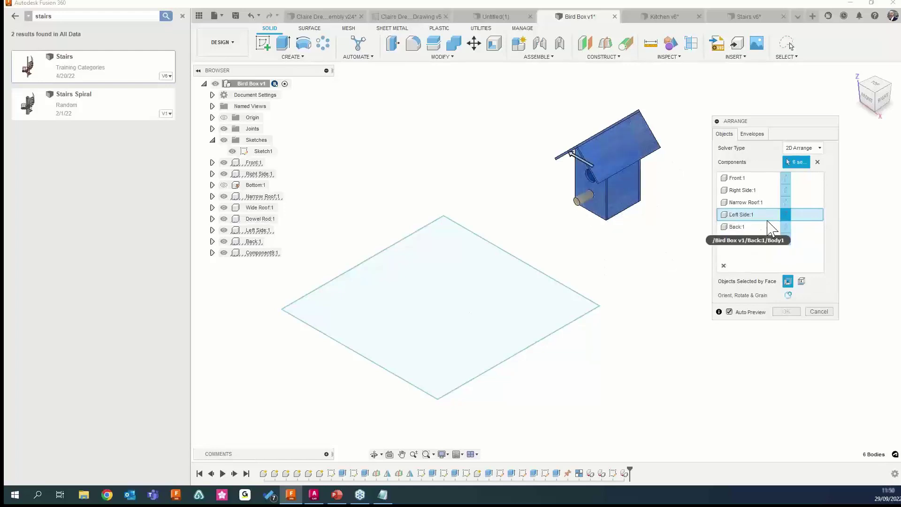
Arrange the selected bird box panels on the Sketch1 sheet with 6.35 mm frame width and object spacing
{"action": "left_click", "coordinate": [752, 134]}
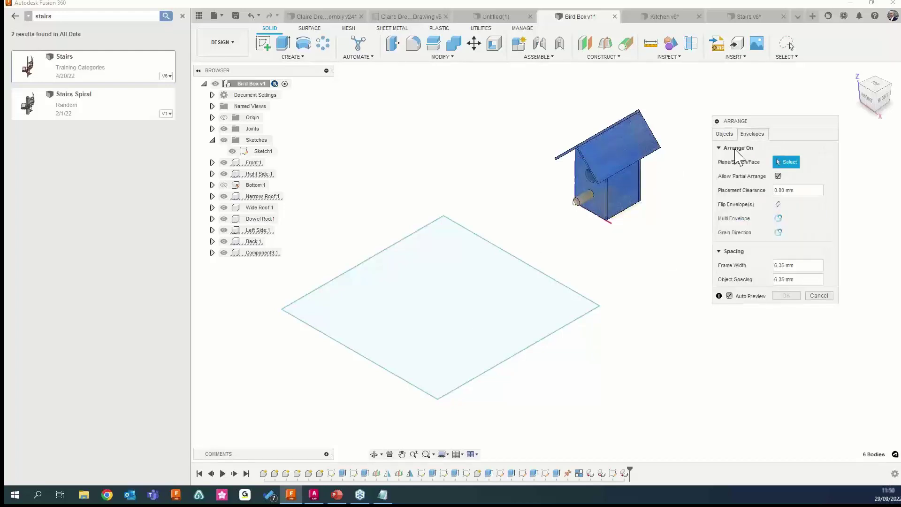
{"action": "left_click", "coordinate": [503, 262]}
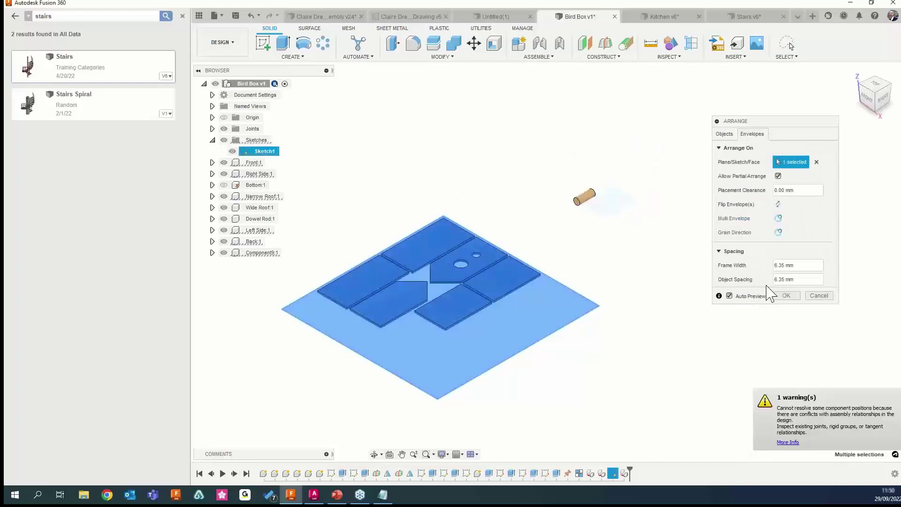
{"action": "left_click", "coordinate": [785, 296]}
{"action": "middle_click_drag", "start_coordinate": [374, 212], "coordinate": [407, 203]}
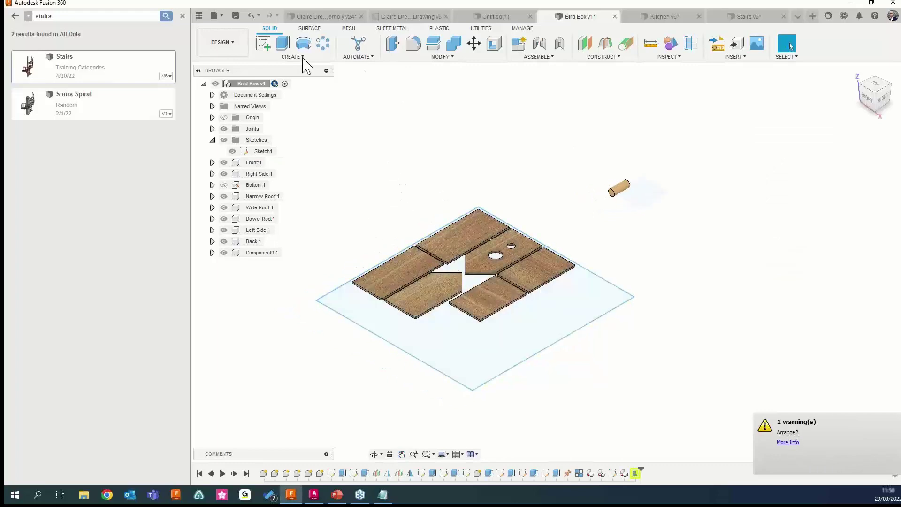
{"action": "left_click", "coordinate": [230, 43]}
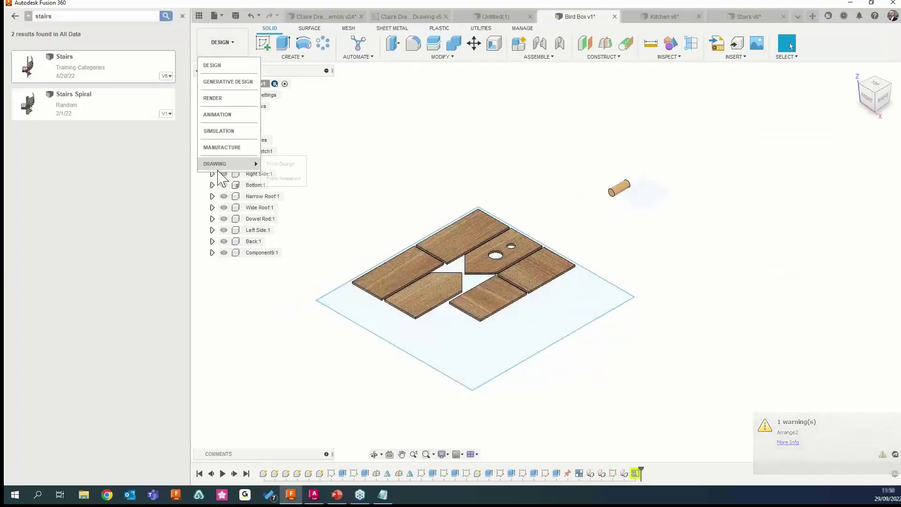
{"action": "mouse_move", "coordinate": [227, 165]}
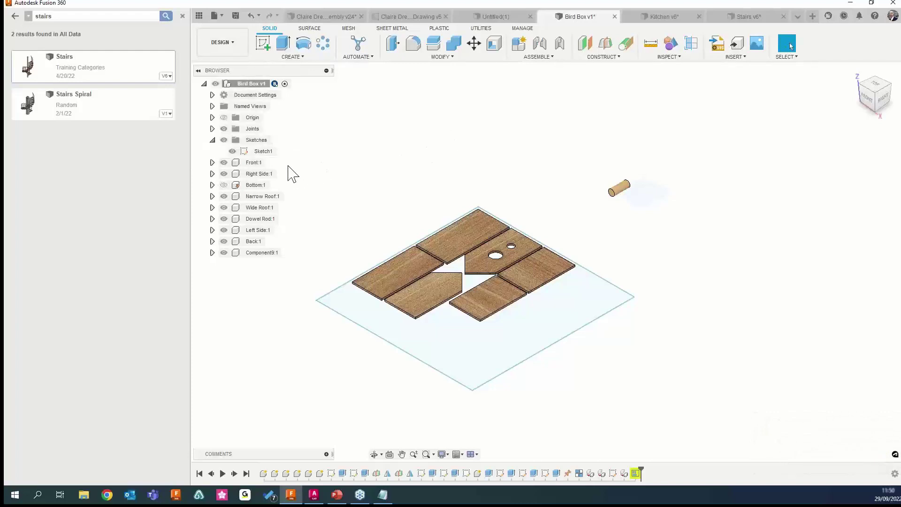
{"action": "left_click", "coordinate": [267, 151]}
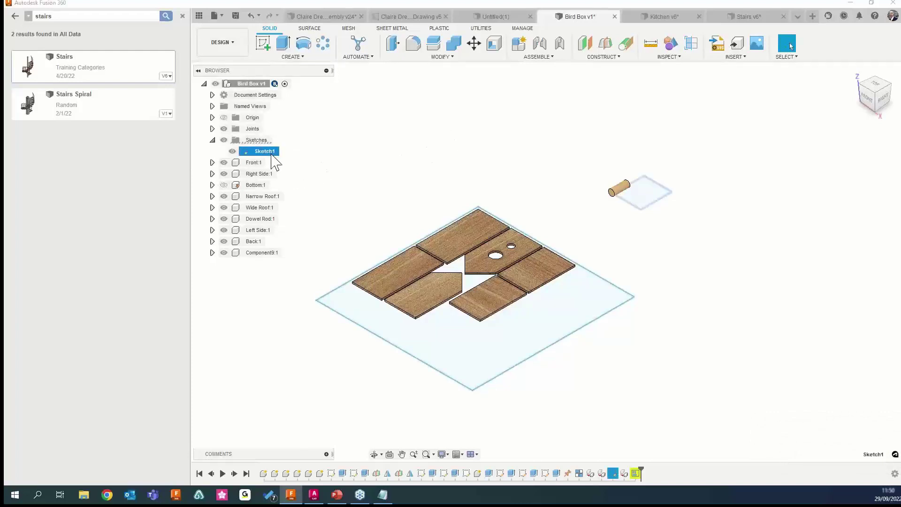
{"action": "left_click", "coordinate": [237, 47]}
{"action": "mouse_move", "coordinate": [233, 167]}
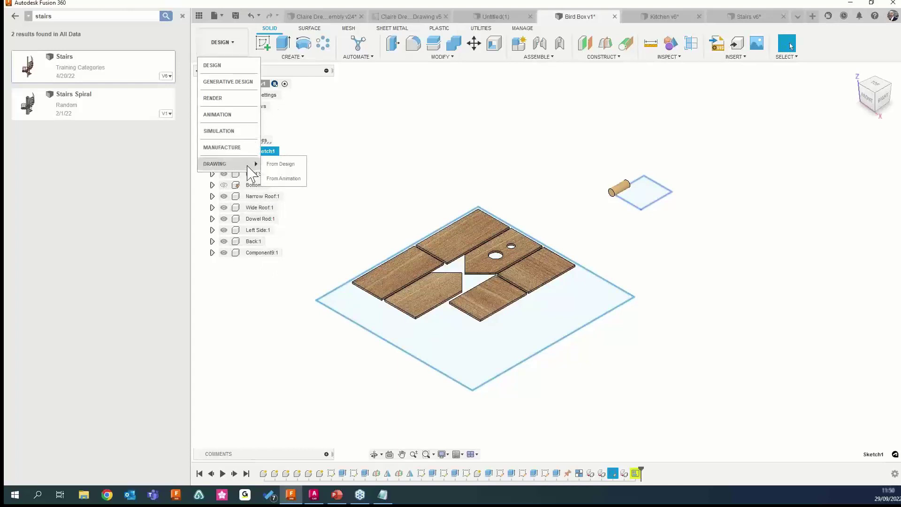
{"action": "left_click", "coordinate": [735, 57]}
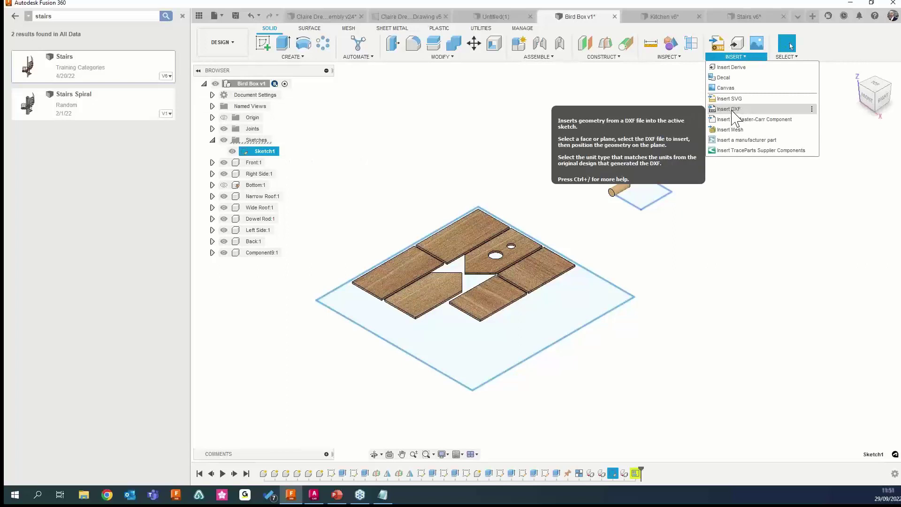
{"action": "left_click", "coordinate": [225, 42]}
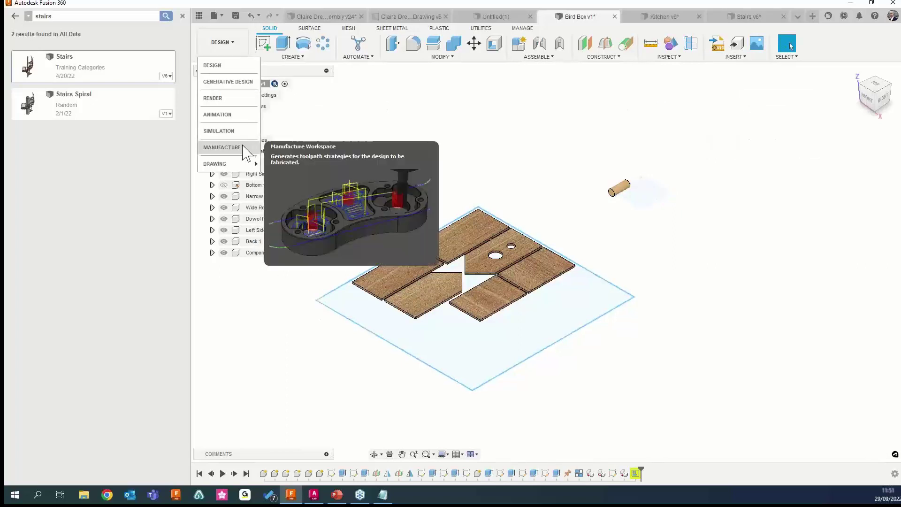
Save the bird box design as a new version and create a new drawing of its visible components using the Symetri template
{"action": "left_click", "coordinate": [235, 15]}
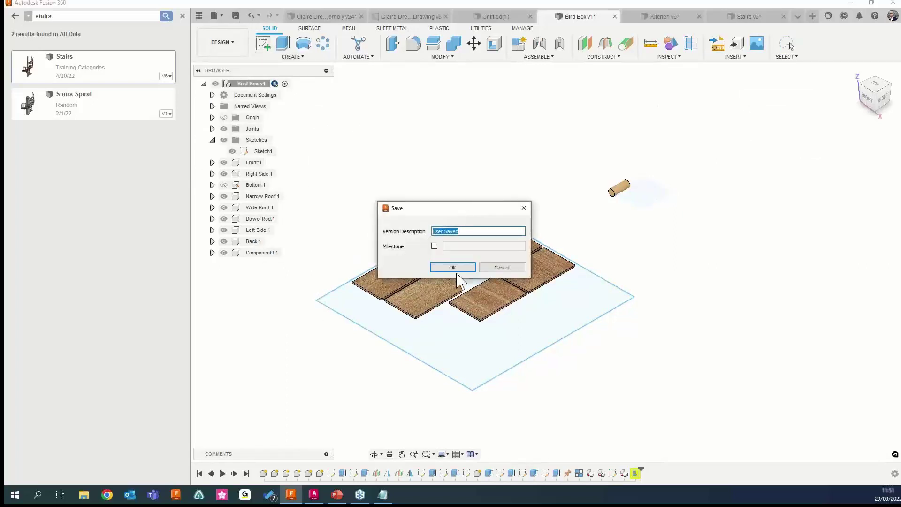
{"action": "left_click", "coordinate": [453, 267]}
{"action": "left_click", "coordinate": [228, 47]}
{"action": "mouse_move", "coordinate": [230, 164]}
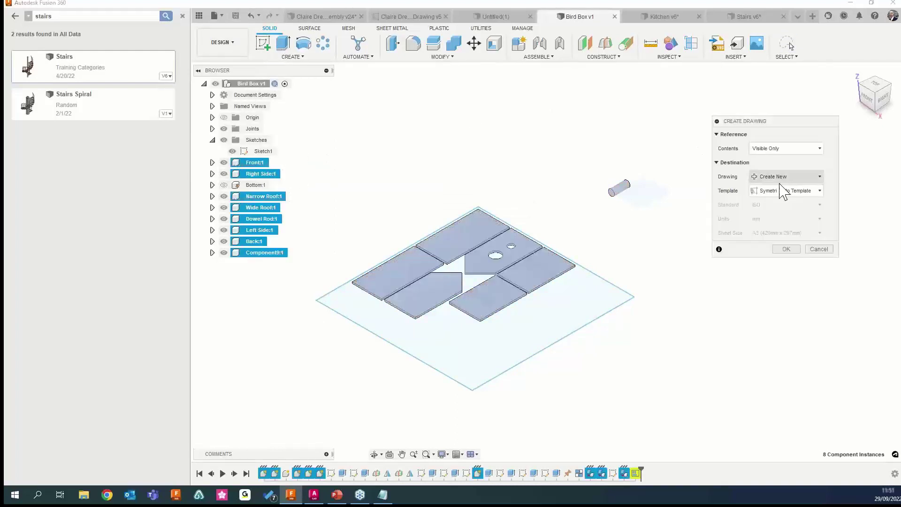
{"action": "left_click", "coordinate": [791, 247]}
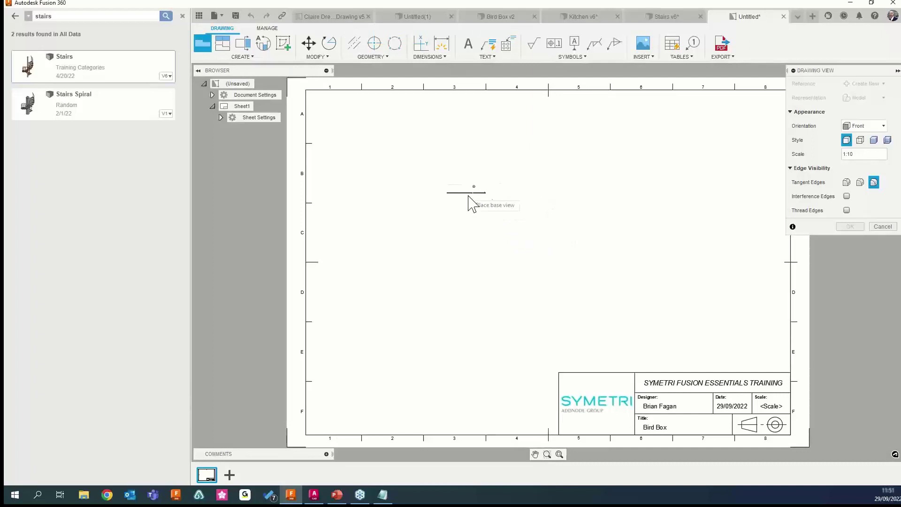
Place a top-oriented base view of the arranged bird box panels at 1:10 scale in the upper-left area of the drawing sheet
{"action": "left_click", "coordinate": [859, 126]}
{"action": "left_click", "coordinate": [859, 138]}
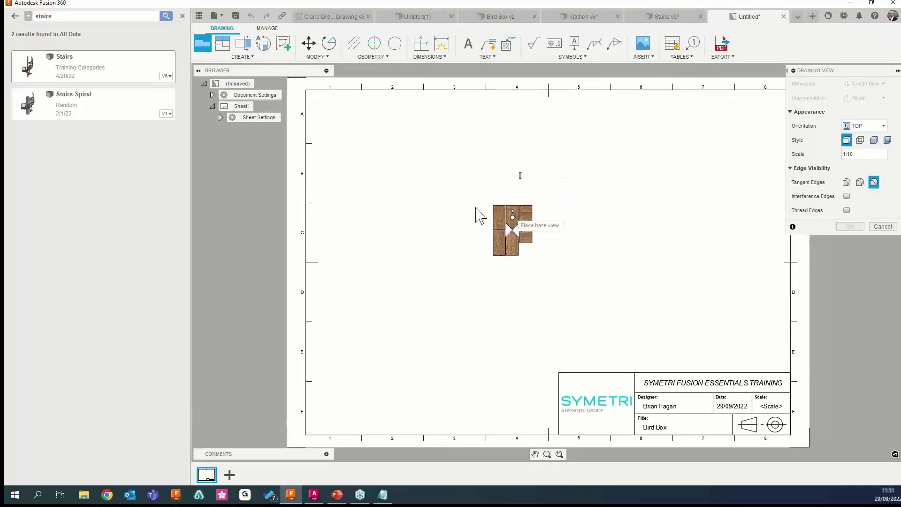
{"action": "left_click", "coordinate": [430, 206]}
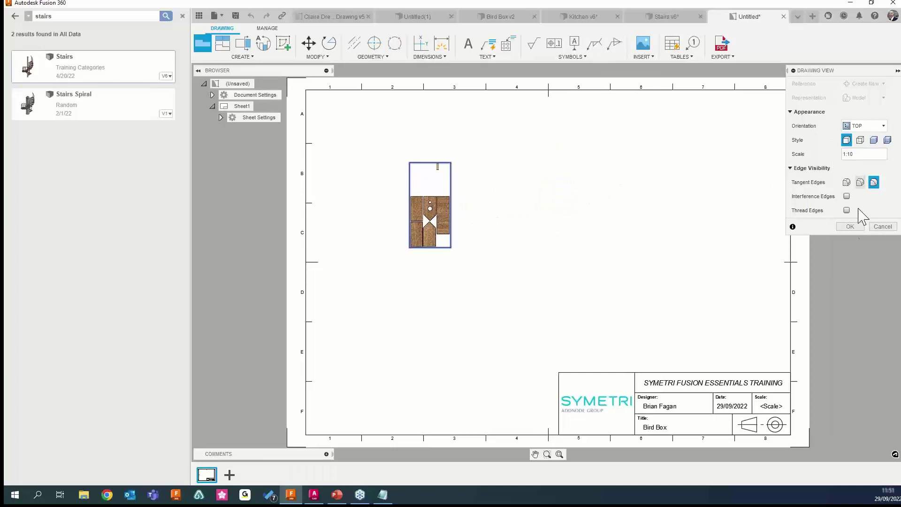
{"action": "left_click", "coordinate": [850, 226]}
{"action": "scroll", "coordinate": [445, 208], "scroll_direction": "up", "scroll_amount": 3}
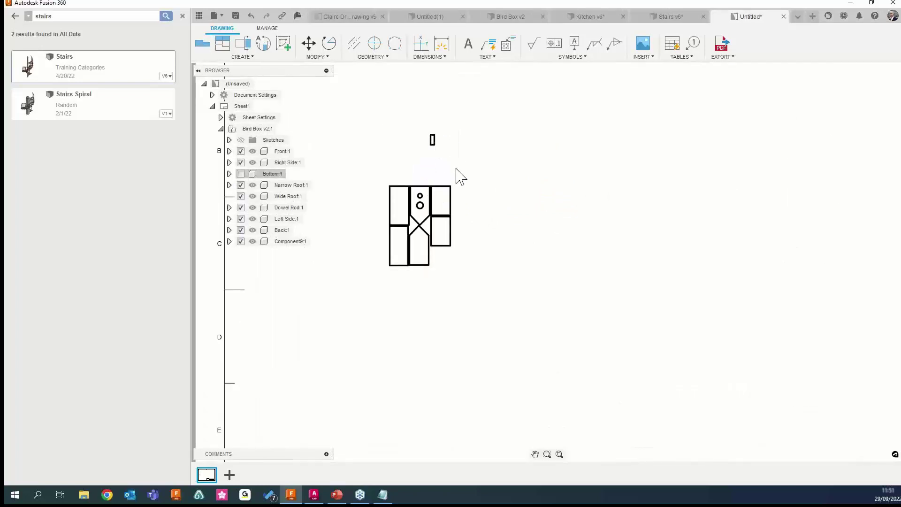
{"action": "mouse_move", "coordinate": [723, 58]}
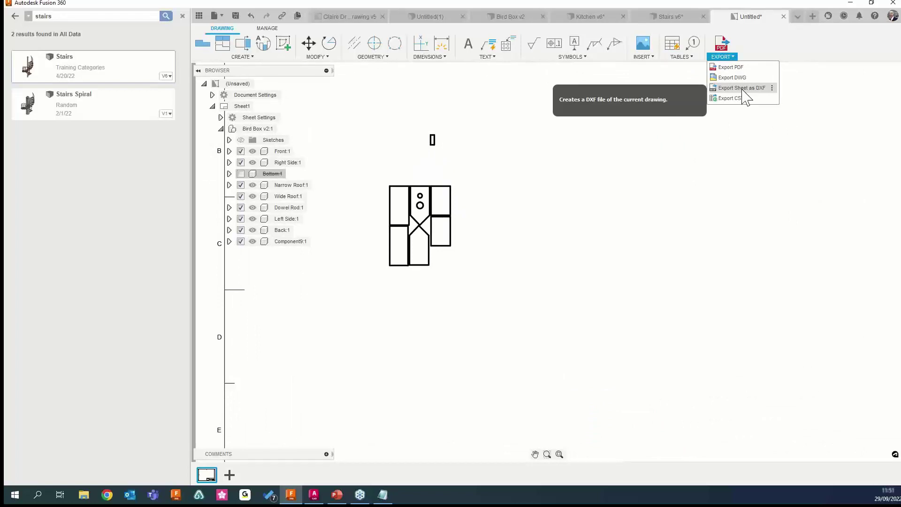
{"action": "scroll", "coordinate": [400, 201], "scroll_direction": "up", "scroll_amount": 2}
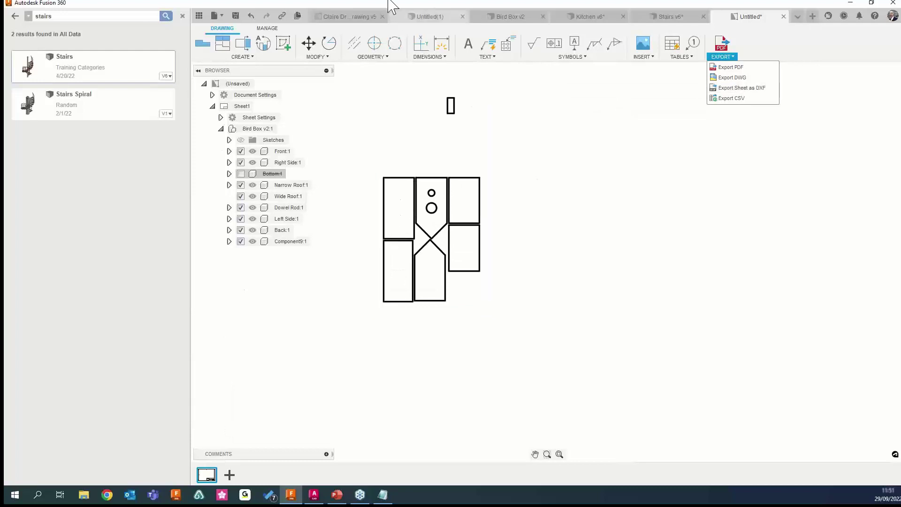
Return to the Bird Box v2 design, edit its last Arrange feature and set the frame width to 20 mm
{"action": "left_click", "coordinate": [674, 11]}
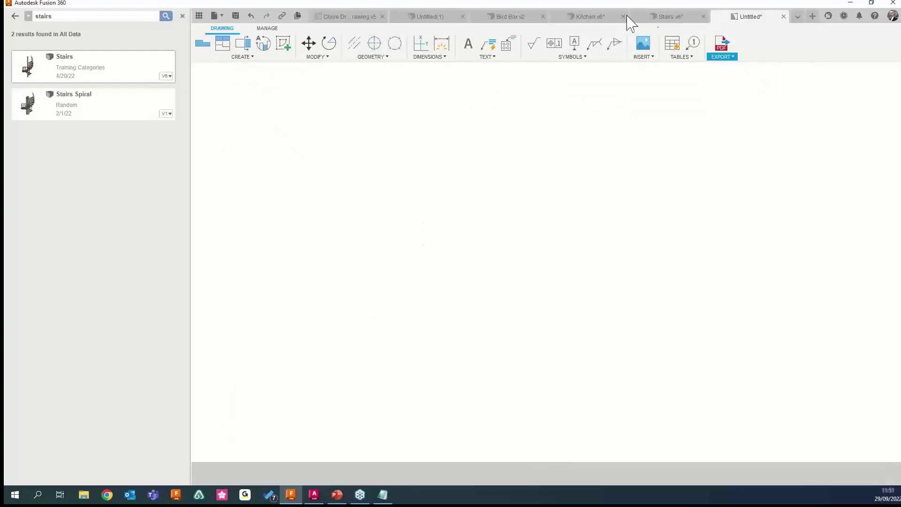
{"action": "left_click", "coordinate": [511, 19]}
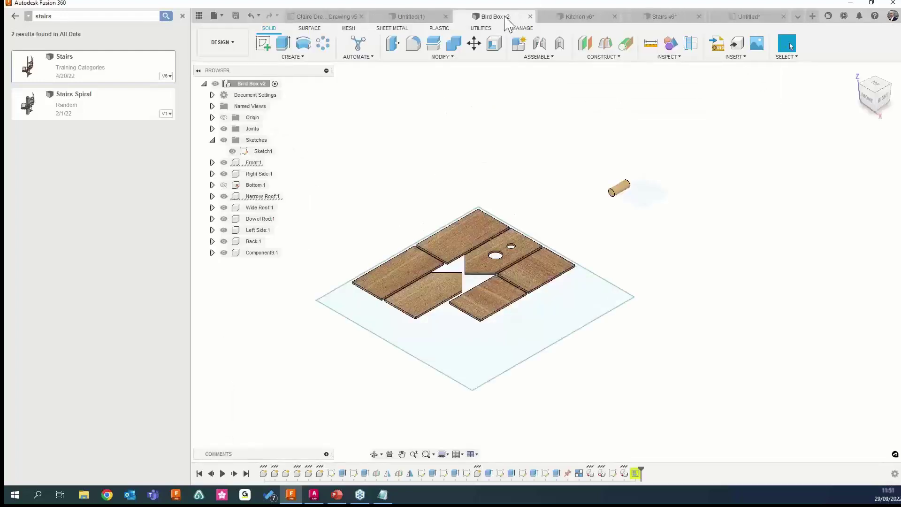
{"action": "right_click", "coordinate": [639, 475]}
{"action": "left_click", "coordinate": [682, 393]}
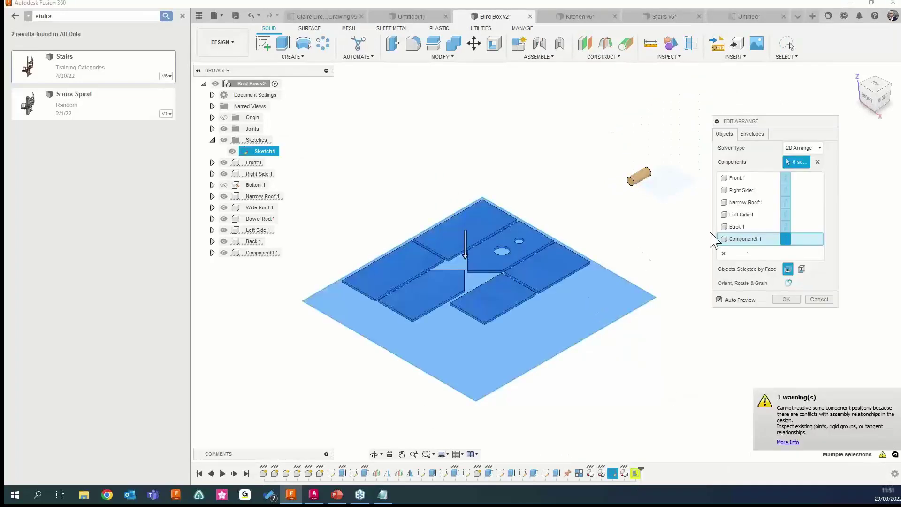
{"action": "left_click", "coordinate": [752, 133]}
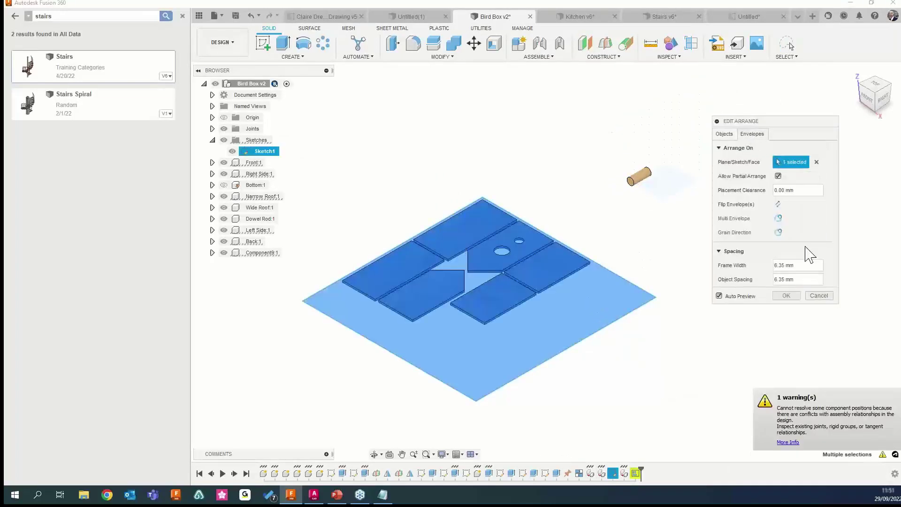
{"action": "left_click", "coordinate": [798, 265]}
{"action": "type", "text": "20"}
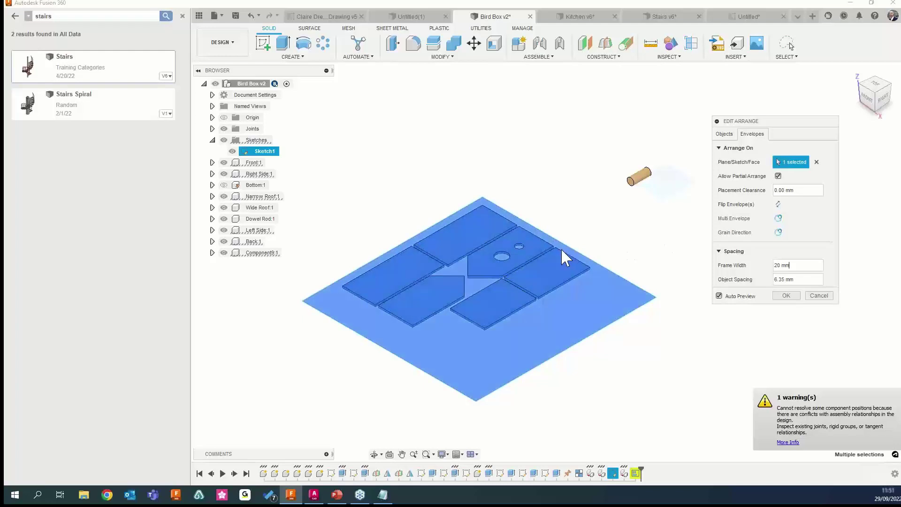
Set the object spacing to 20 mm and apply the edited panel arrangement
{"action": "left_click", "coordinate": [788, 279]}
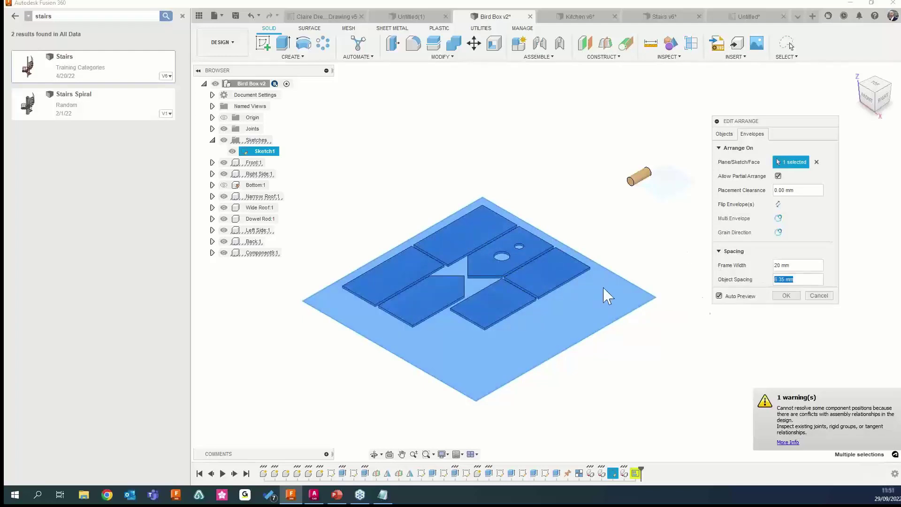
{"action": "left_click", "coordinate": [877, 90]}
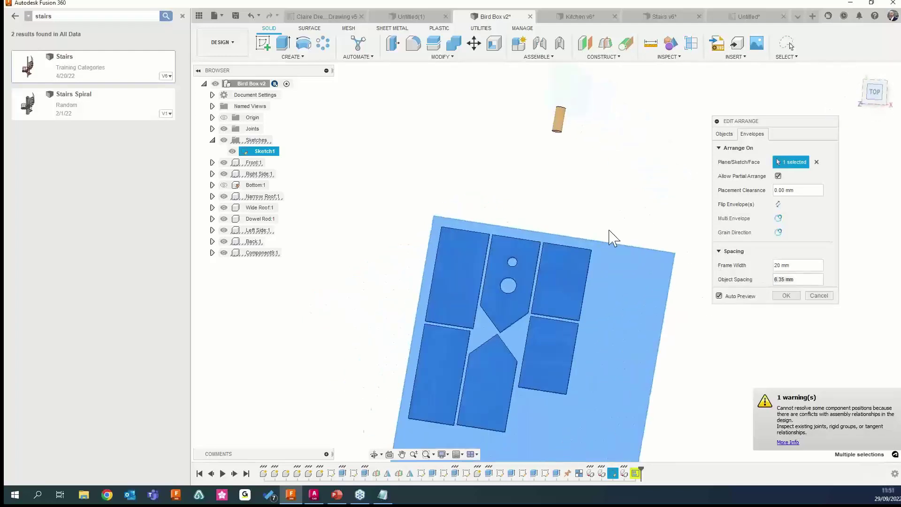
{"action": "left_click", "coordinate": [806, 279]}
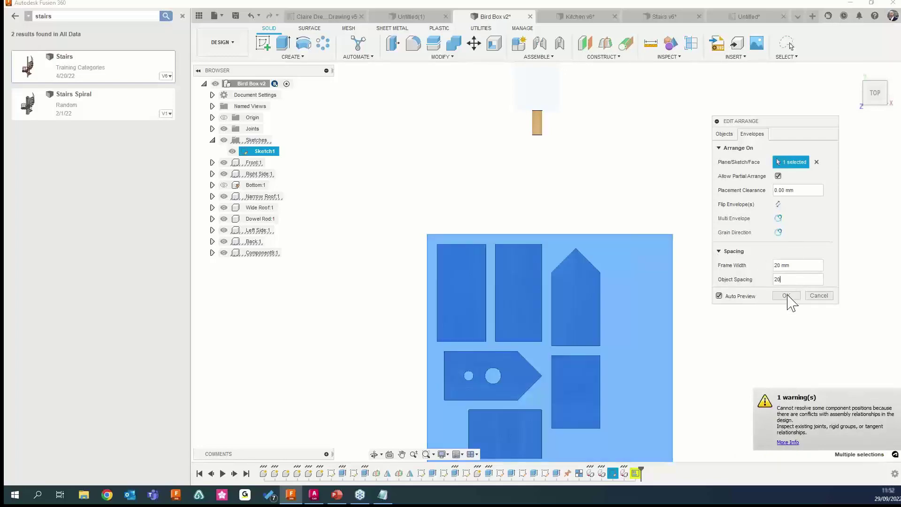
{"action": "left_click", "coordinate": [788, 296]}
{"action": "middle_click_drag", "start_coordinate": [699, 322], "coordinate": [592, 296], "text": "shift"}
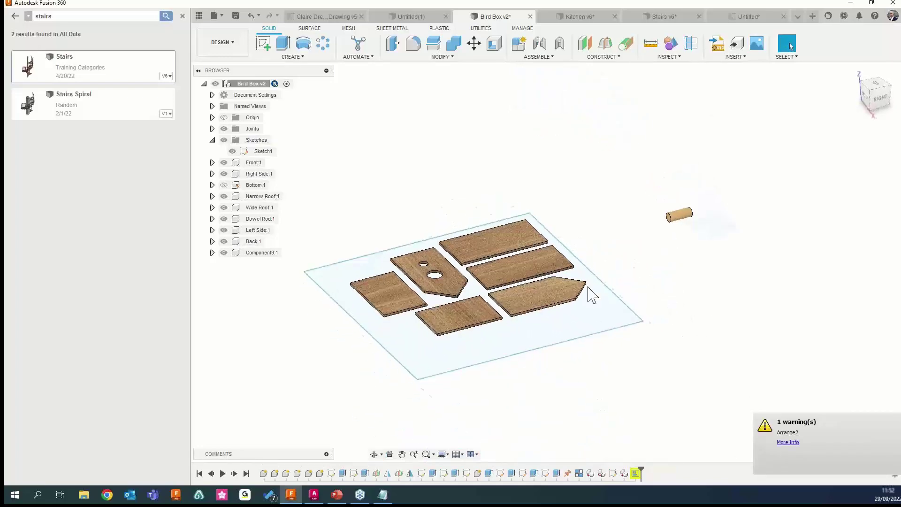
Reshape the Sketch1 sheet into a long narrow strip about 212 mm wide by moving its edges freehand, so the panels rearrange
{"action": "left_click_drag", "start_coordinate": [394, 356], "coordinate": [437, 345]}
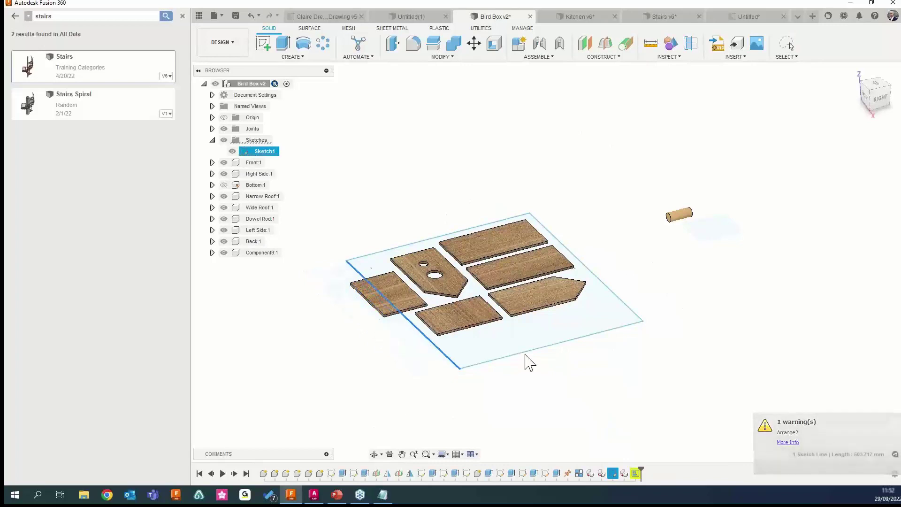
{"action": "mouse_move", "coordinate": [526, 352]}
{"action": "left_mouse_down"}
{"action": "mouse_move", "coordinate": [519, 339]}
{"action": "mouse_move", "coordinate": [457, 338]}
{"action": "left_mouse_up"}
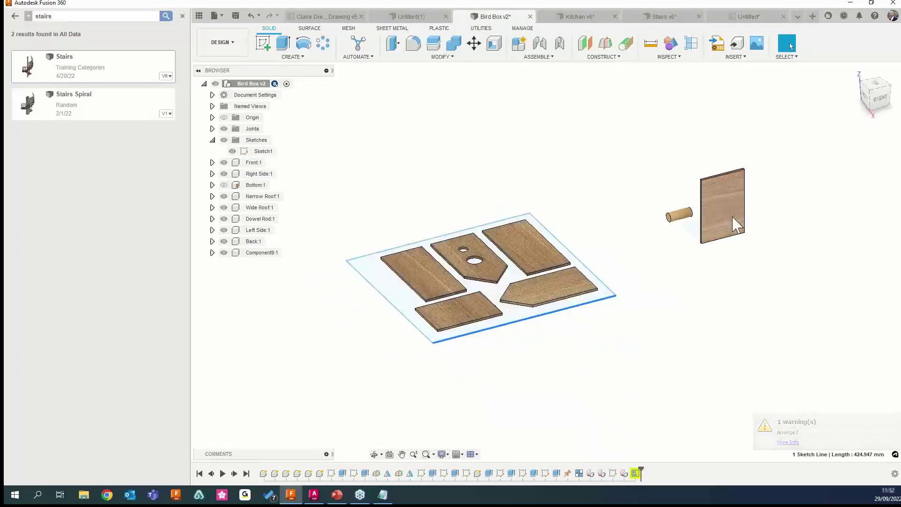
{"action": "left_click_drag", "start_coordinate": [401, 317], "coordinate": [335, 335]}
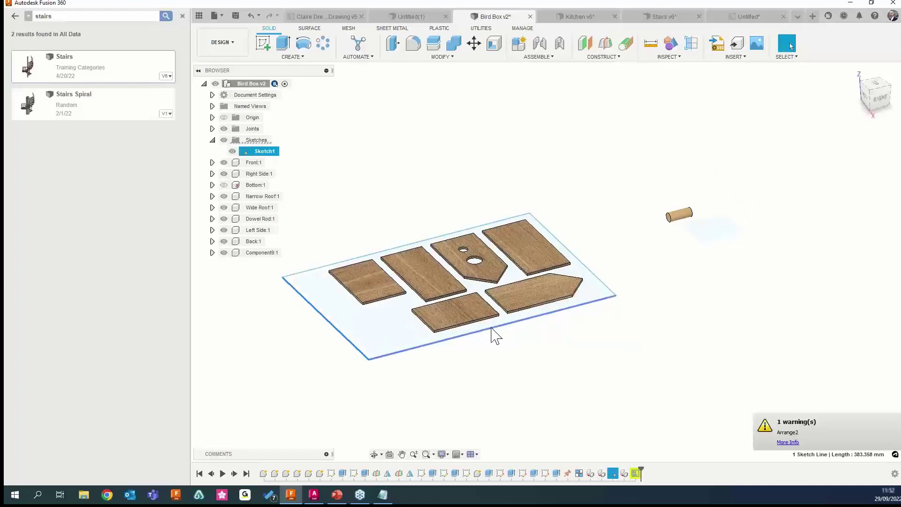
{"action": "left_click_drag", "start_coordinate": [491, 328], "coordinate": [460, 289]}
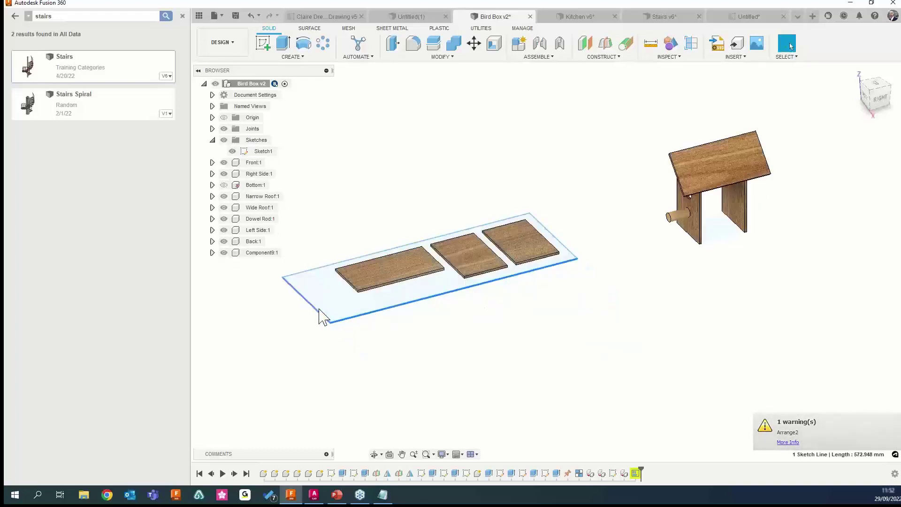
{"action": "mouse_move", "coordinate": [322, 317]}
{"action": "left_mouse_down"}
{"action": "mouse_move", "coordinate": [232, 342]}
{"action": "mouse_move", "coordinate": [244, 344]}
{"action": "left_mouse_up"}
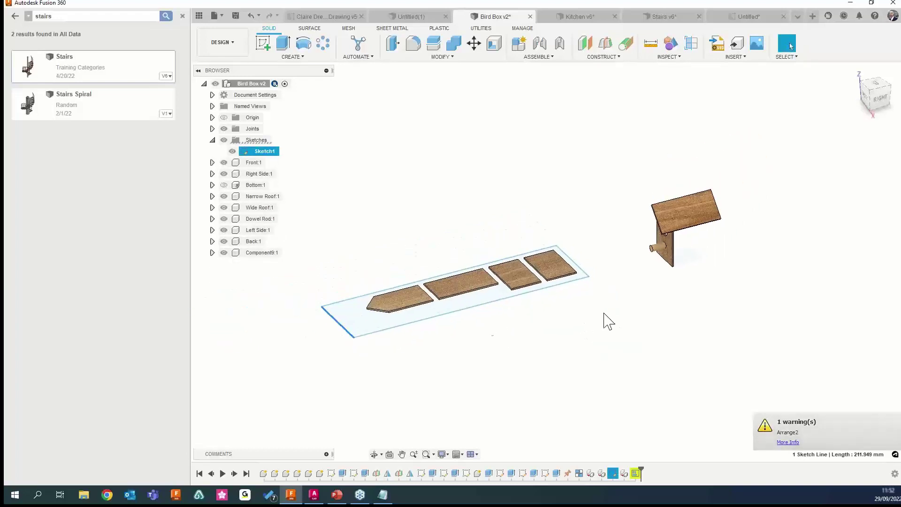
{"action": "left_click_drag", "start_coordinate": [342, 327], "coordinate": [256, 365]}
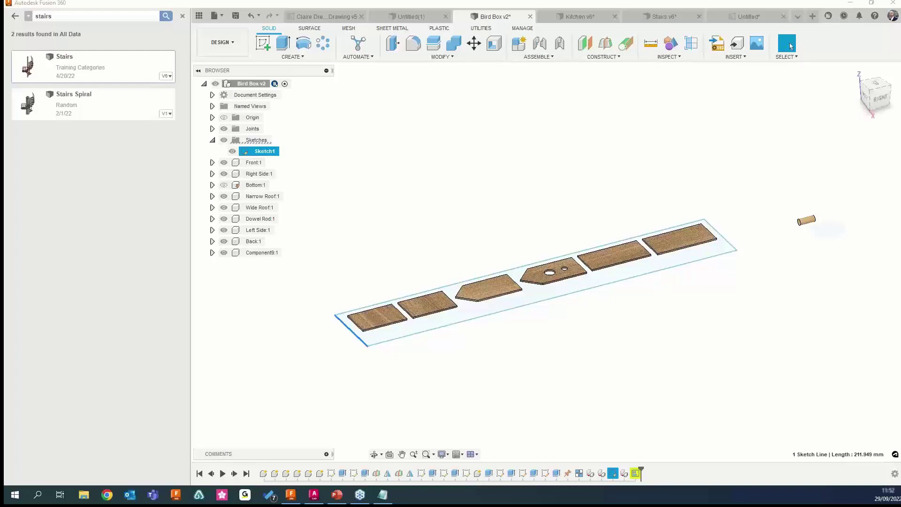
Create a new design, switch to sheet metal modelling and start a sketch on the horizontal origin plane
{"action": "left_click", "coordinate": [813, 16]}
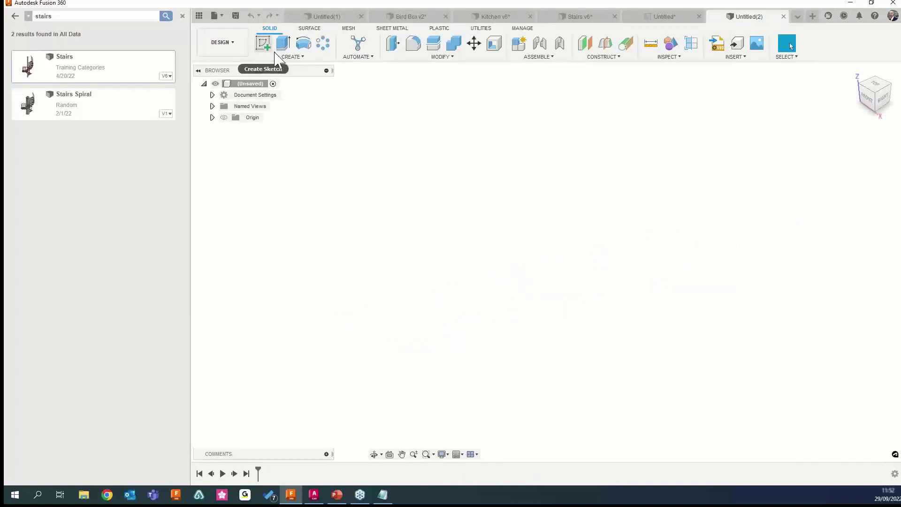
{"action": "left_click", "coordinate": [397, 29]}
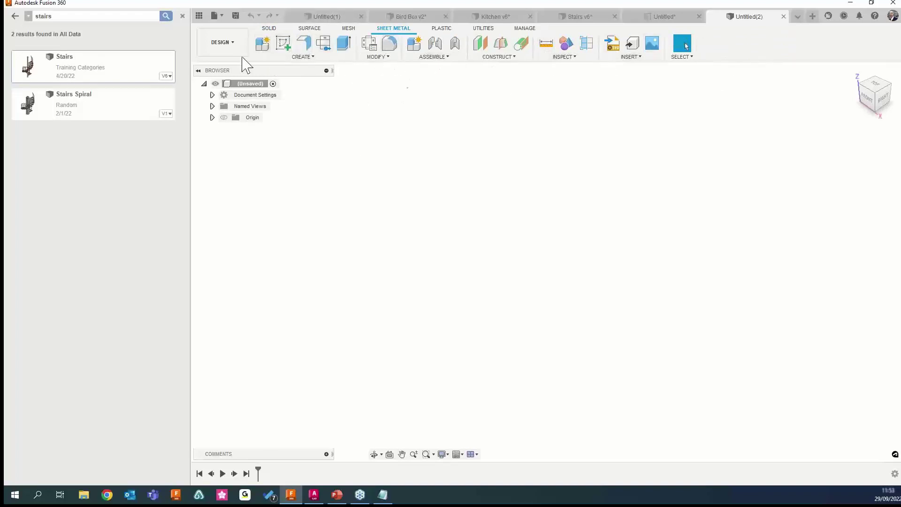
{"action": "left_click", "coordinate": [283, 43]}
{"action": "left_click", "coordinate": [605, 271]}
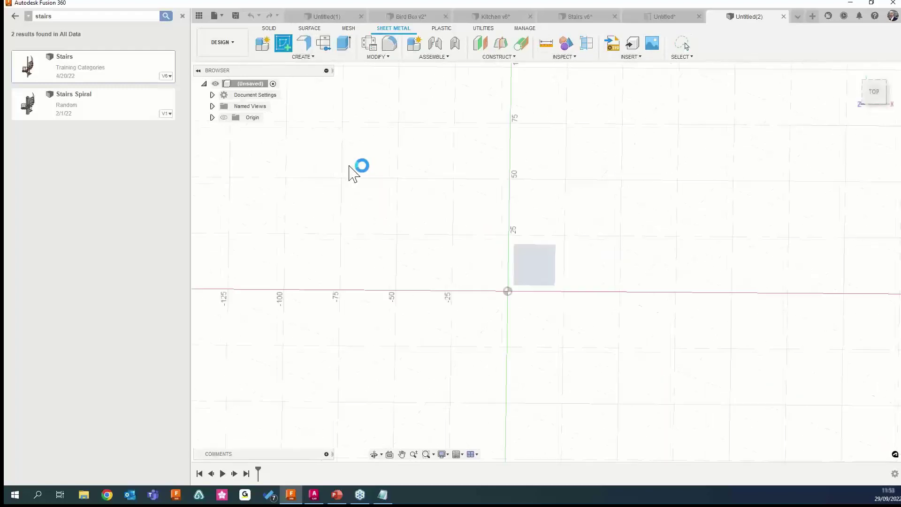
Draw a centre rectangle about 153 by 102 mm, centred on the origin
{"action": "left_click", "coordinate": [289, 46]}
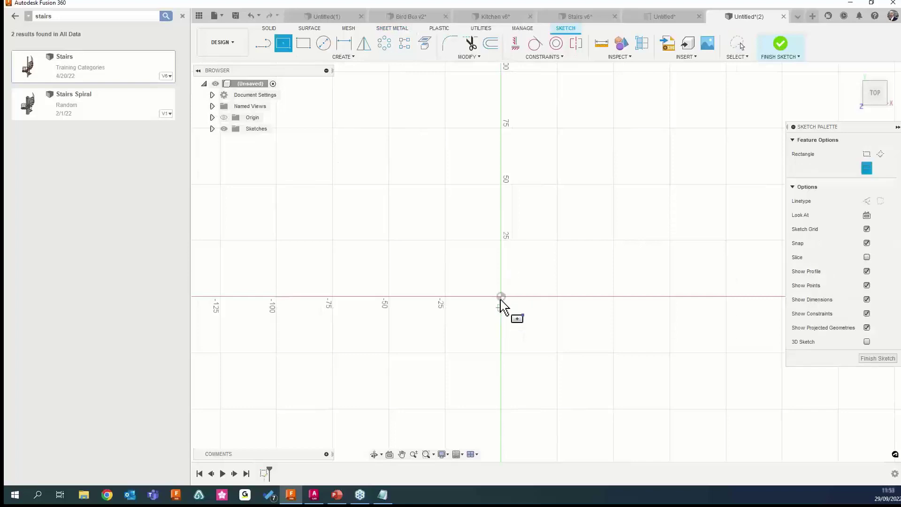
{"action": "left_click", "coordinate": [501, 297]}
{"action": "left_click", "coordinate": [673, 412]}
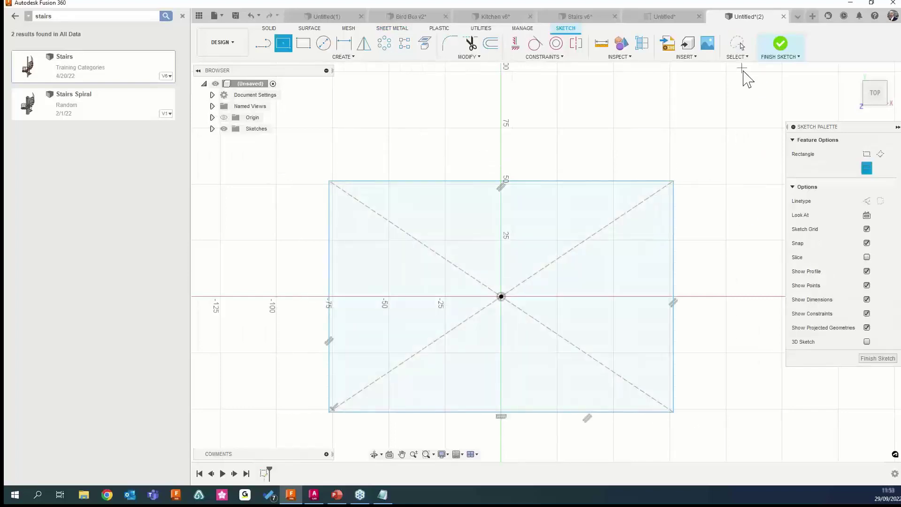
Finish the rectangle sketch and review the Aluminum 4.00mm(1) sheet metal rule, leaving its settings as they are
{"action": "left_click", "coordinate": [780, 44]}
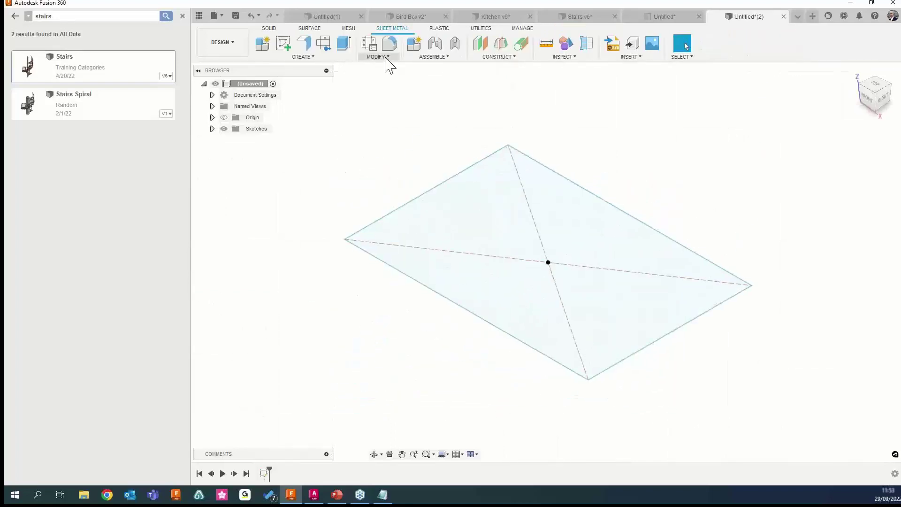
{"action": "left_click", "coordinate": [386, 61]}
{"action": "left_click", "coordinate": [391, 86]}
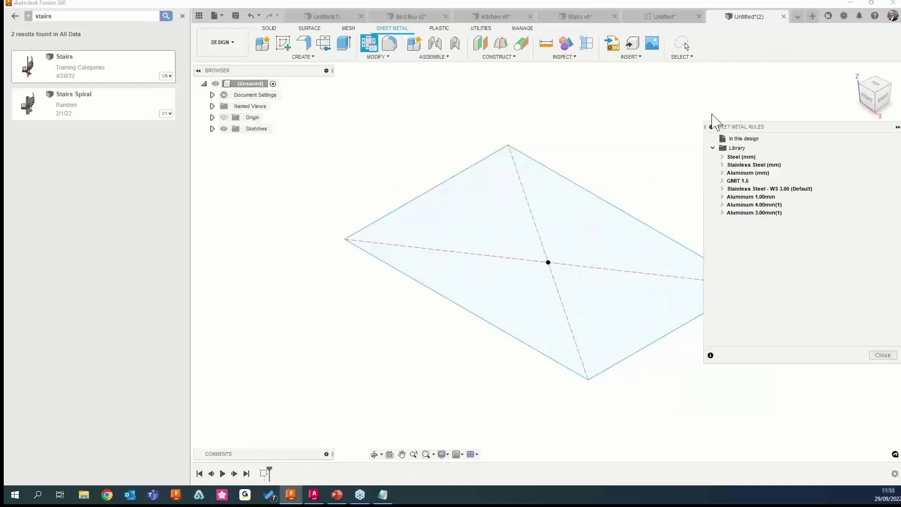
{"action": "left_click_drag", "start_coordinate": [765, 128], "coordinate": [656, 70]}
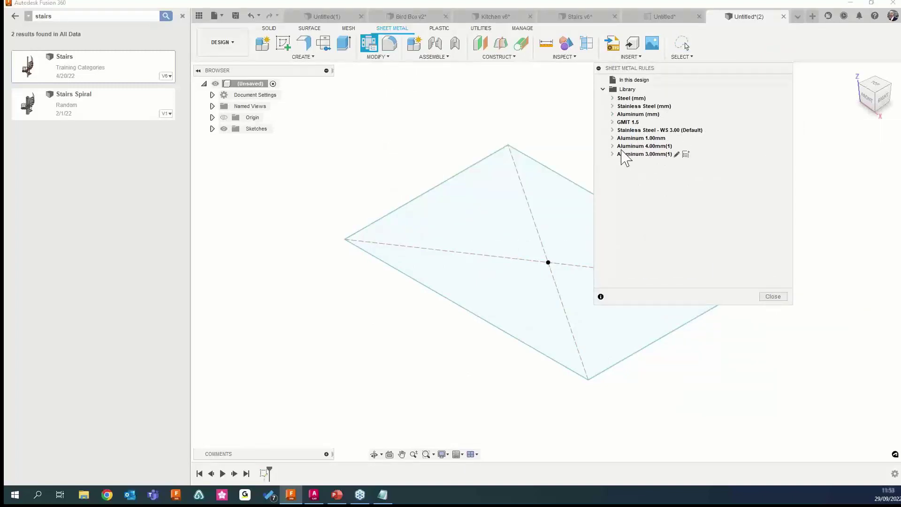
{"action": "left_click", "coordinate": [677, 146]}
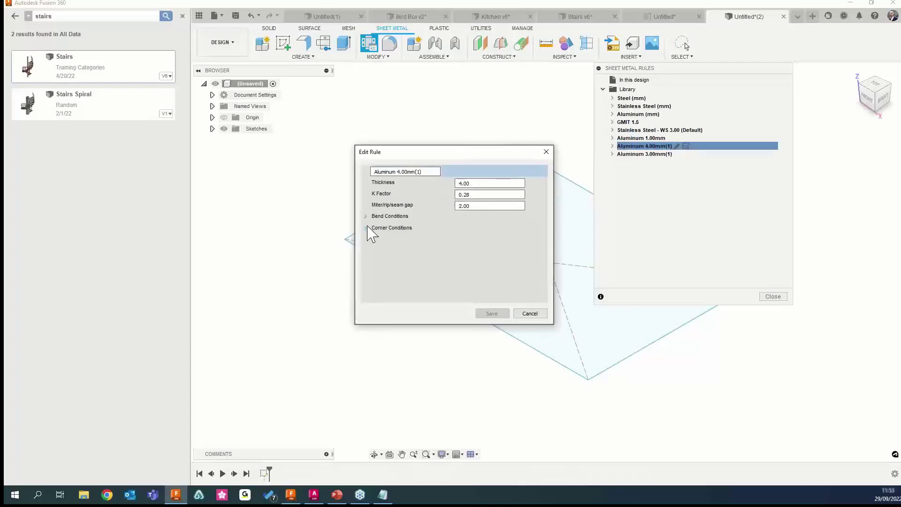
{"action": "left_click", "coordinate": [530, 314]}
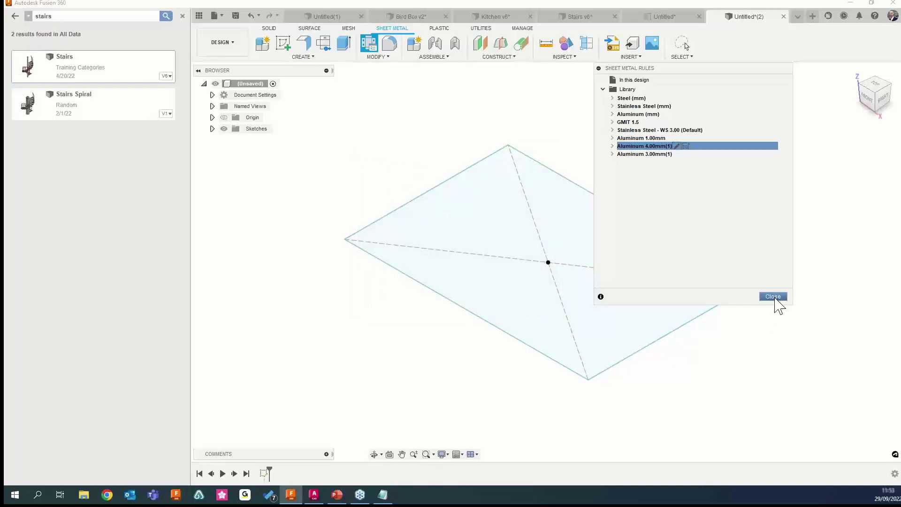
{"action": "left_click", "coordinate": [773, 297]}
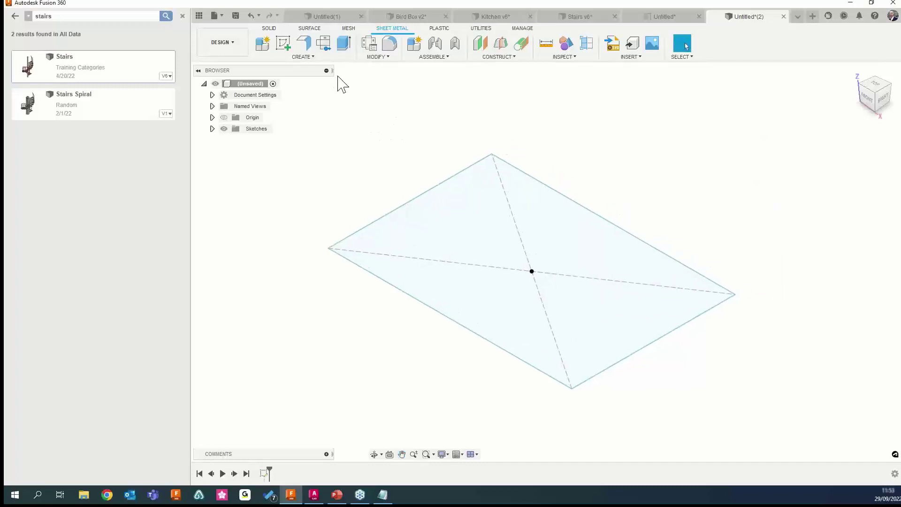
Create a base flange as a new body from the rectangle profile, using the Aluminum 3.00mm(1) sheet metal rule
{"action": "left_click", "coordinate": [304, 43]}
{"action": "left_click", "coordinate": [587, 233]}
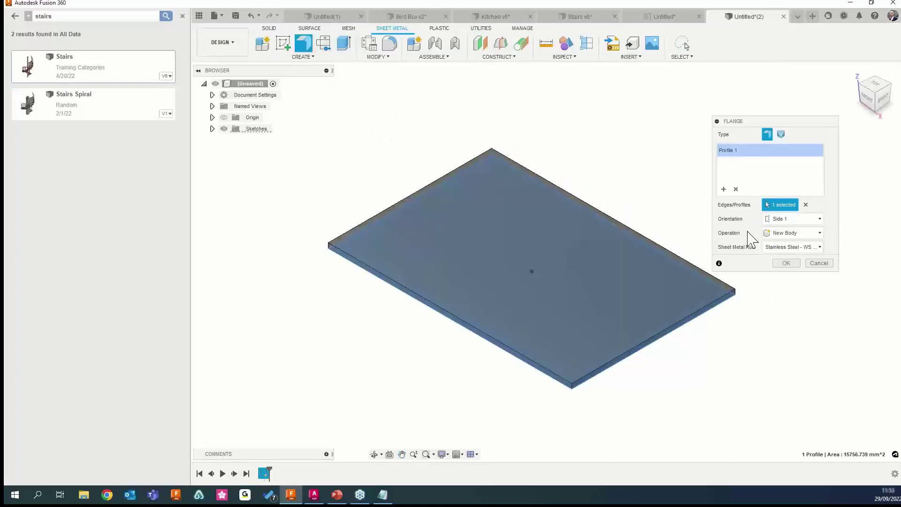
{"action": "left_click", "coordinate": [816, 247]}
{"action": "left_click", "coordinate": [808, 332]}
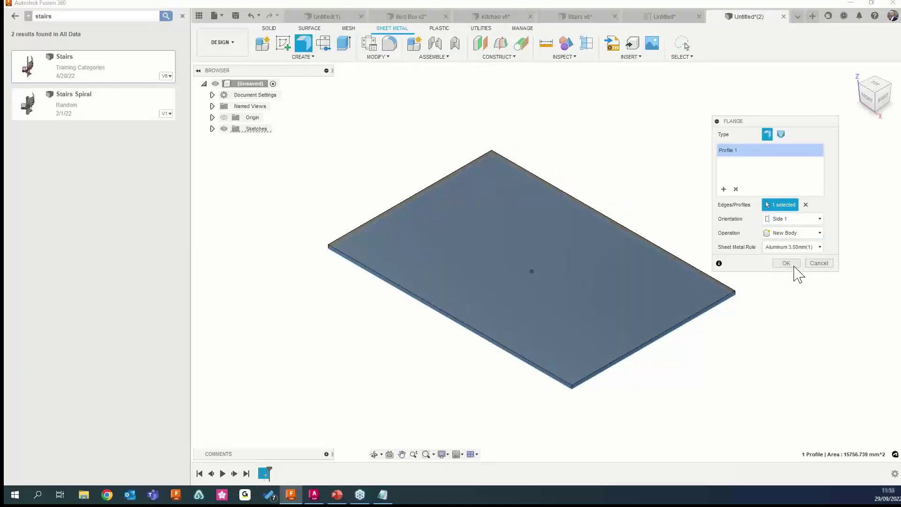
{"action": "left_click", "coordinate": [796, 265]}
{"action": "scroll", "coordinate": [501, 321], "scroll_direction": "down", "scroll_amount": 1}
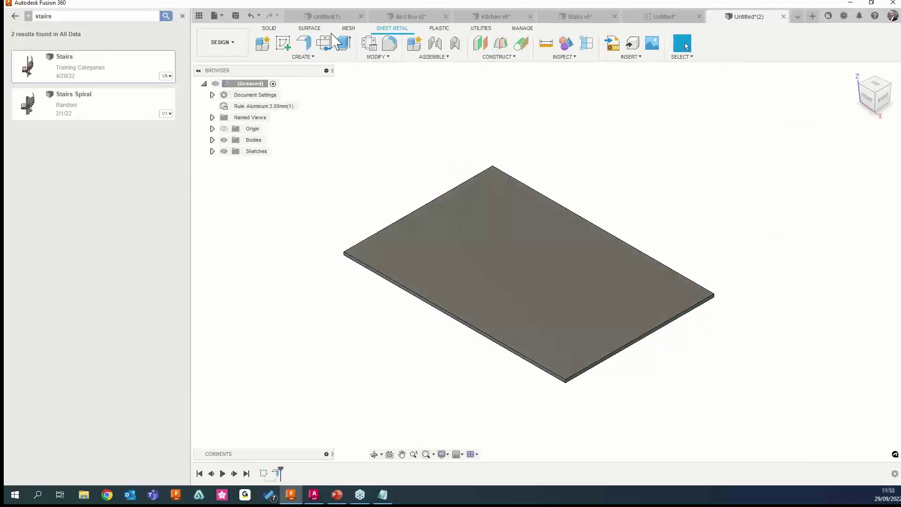
Add upright 90-degree flanges about 90 mm high along both short edges and the rear long edge of the plate
{"action": "left_click", "coordinate": [303, 46]}
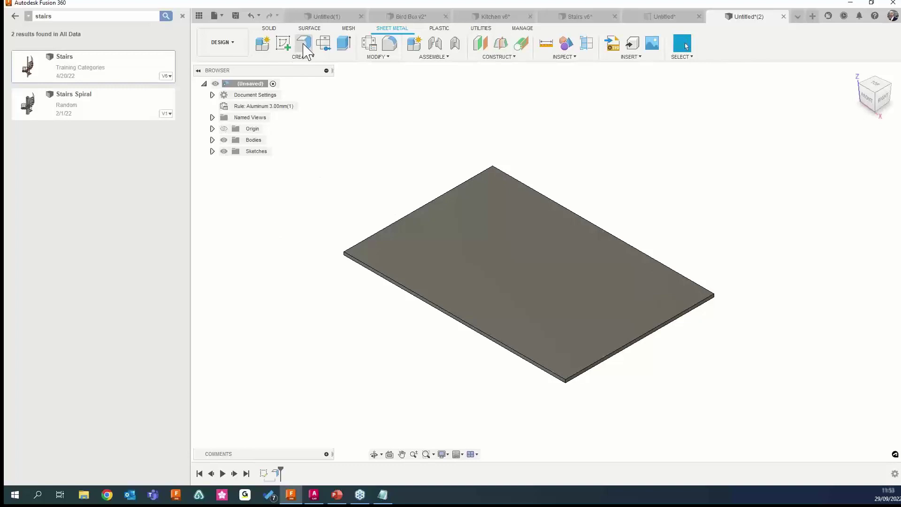
{"action": "left_click", "coordinate": [429, 204]}
{"action": "left_click", "coordinate": [531, 190]}
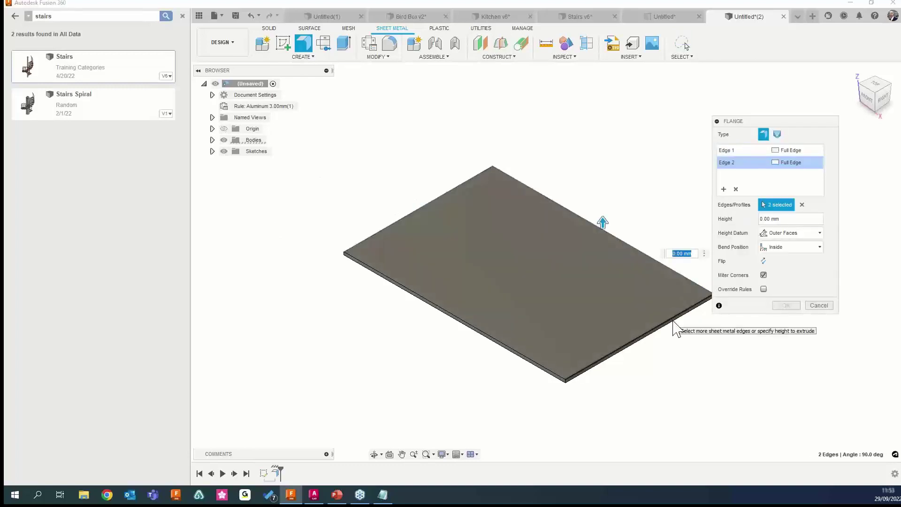
{"action": "left_click", "coordinate": [676, 319]}
{"action": "left_click_drag", "start_coordinate": [637, 286], "coordinate": [627, 181]}
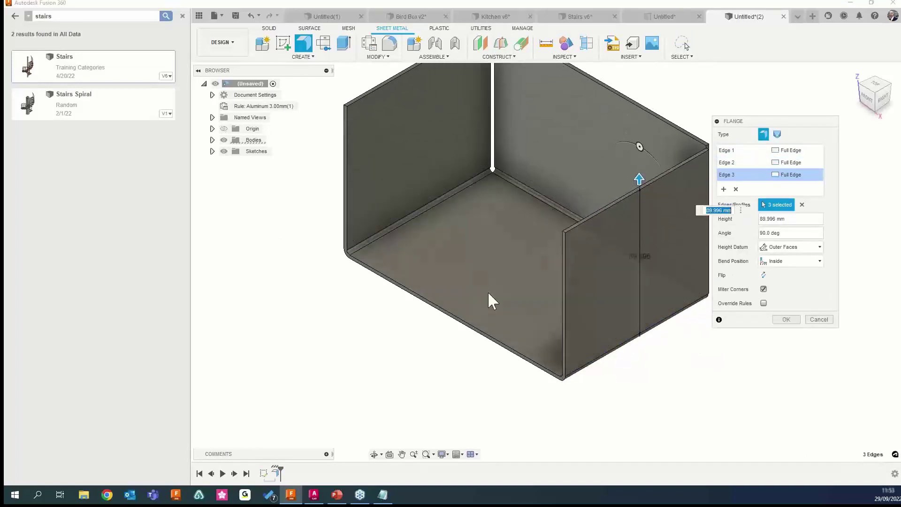
{"action": "scroll", "coordinate": [473, 290], "scroll_direction": "down", "scroll_amount": 2}
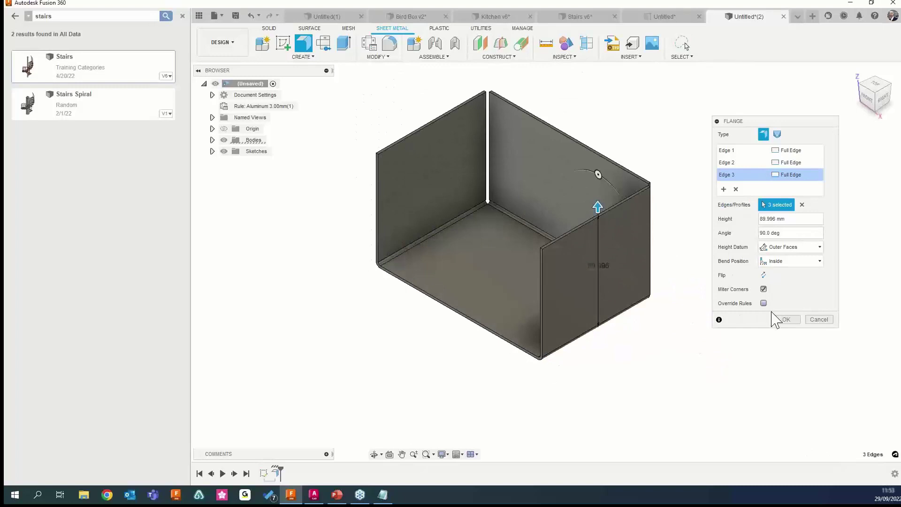
{"action": "left_click", "coordinate": [786, 319]}
Create a flat pattern of the folded part with the inner base face as the stationary face, and inspect its bend lines and corner reliefs
{"action": "middle_click_drag", "start_coordinate": [368, 237], "coordinate": [406, 234], "text": "shift"}
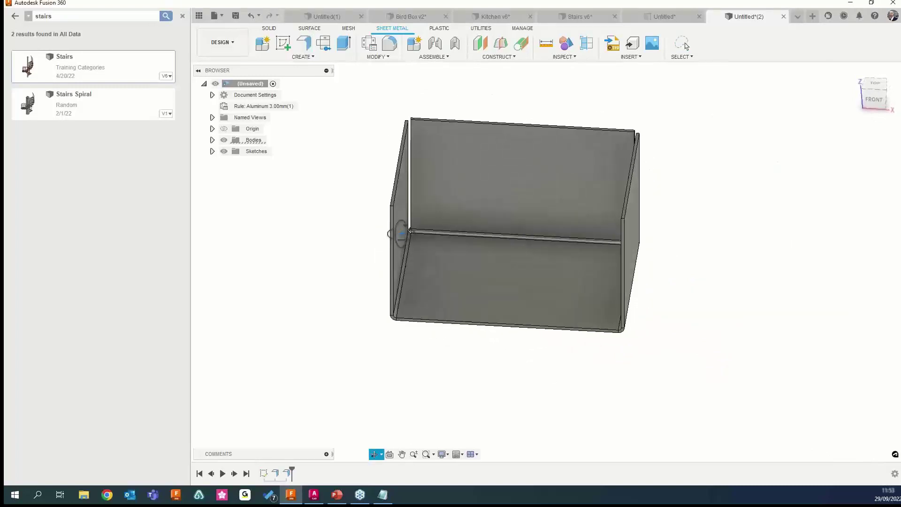
{"action": "middle_click_drag", "start_coordinate": [513, 274], "coordinate": [451, 272], "text": "shift"}
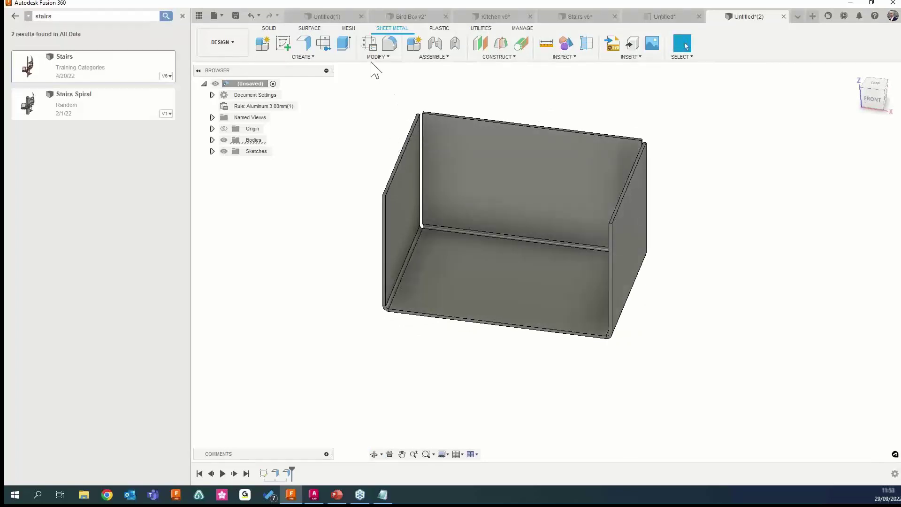
{"action": "left_click", "coordinate": [323, 43]}
{"action": "left_click", "coordinate": [483, 266]}
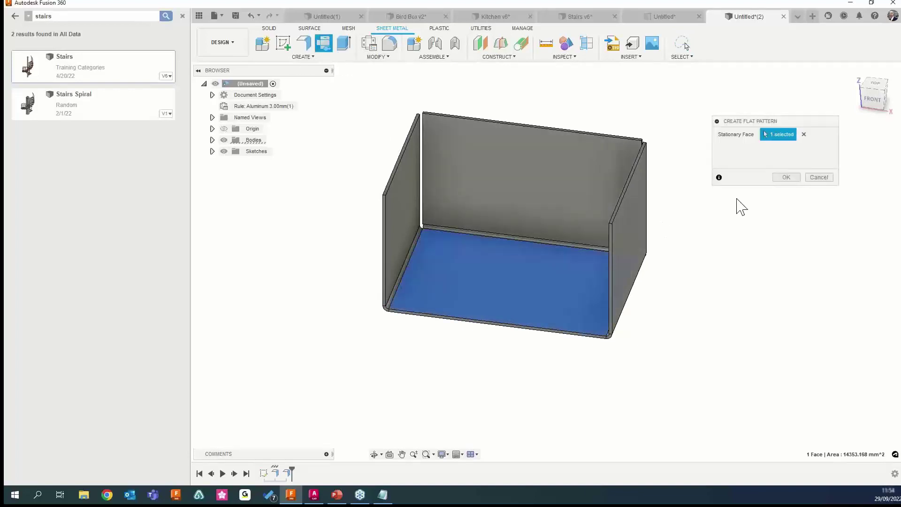
{"action": "left_click", "coordinate": [783, 178]}
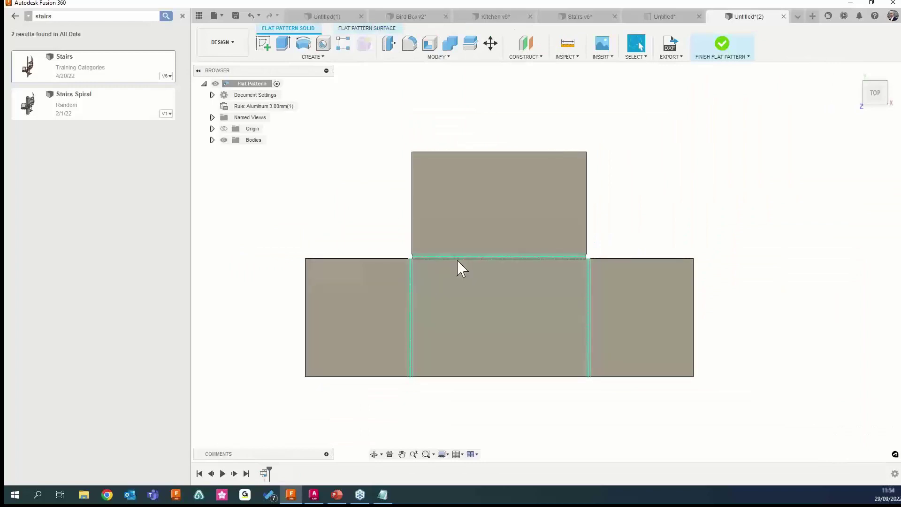
{"action": "scroll", "coordinate": [413, 291], "scroll_direction": "up", "scroll_amount": 5}
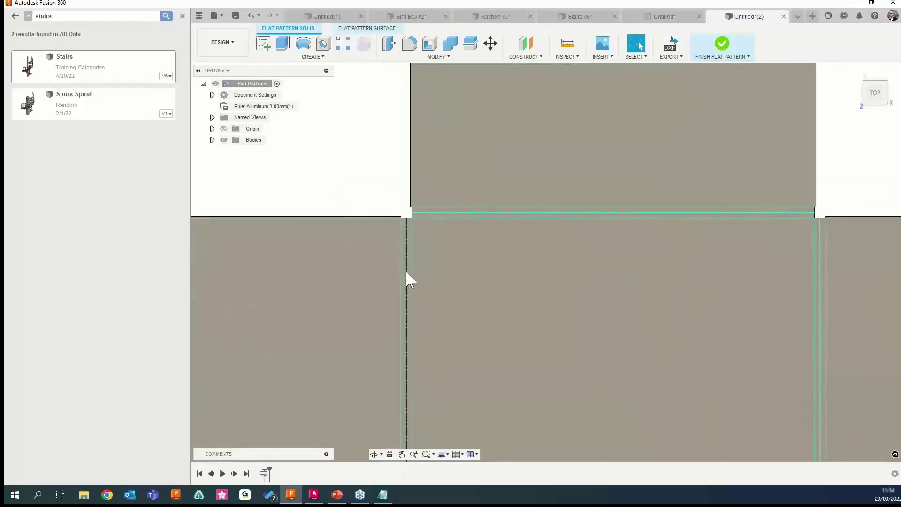
{"action": "scroll", "coordinate": [407, 270], "scroll_direction": "down", "scroll_amount": 2}
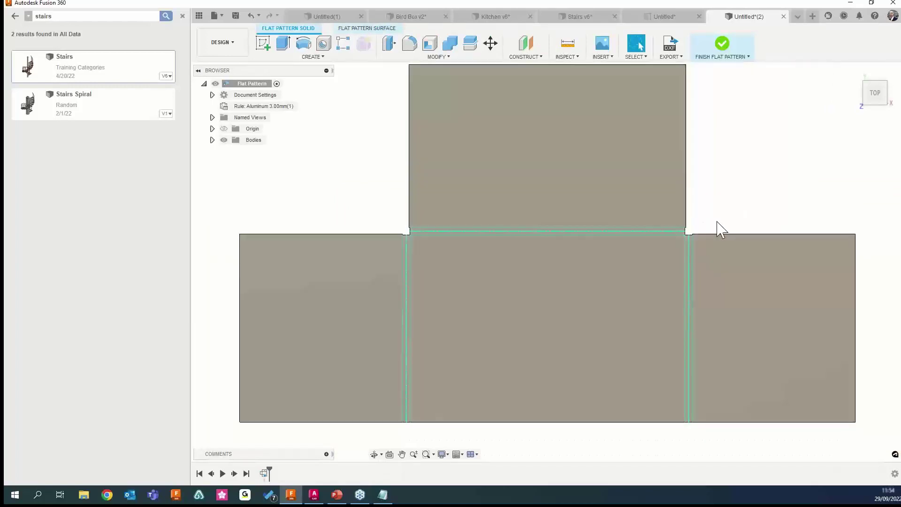
{"action": "scroll", "coordinate": [577, 269], "scroll_direction": "down", "scroll_amount": 2}
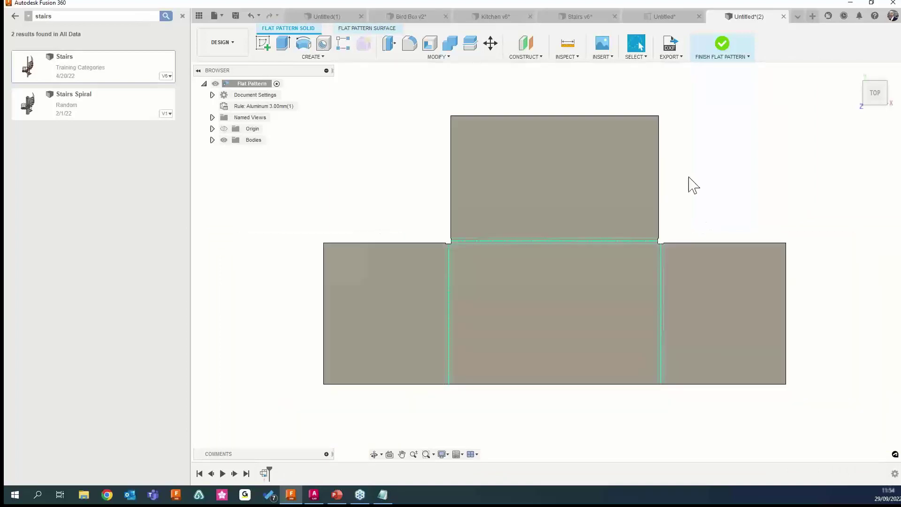